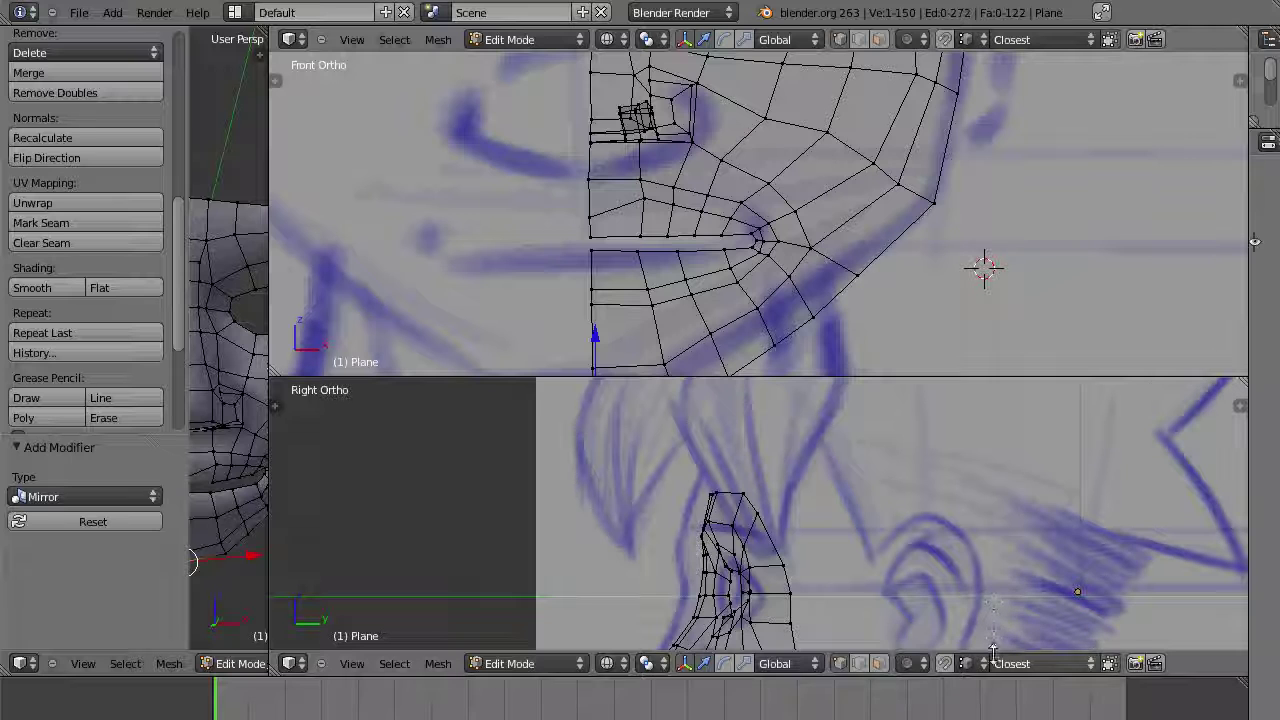
drag(995, 652, 995, 676)
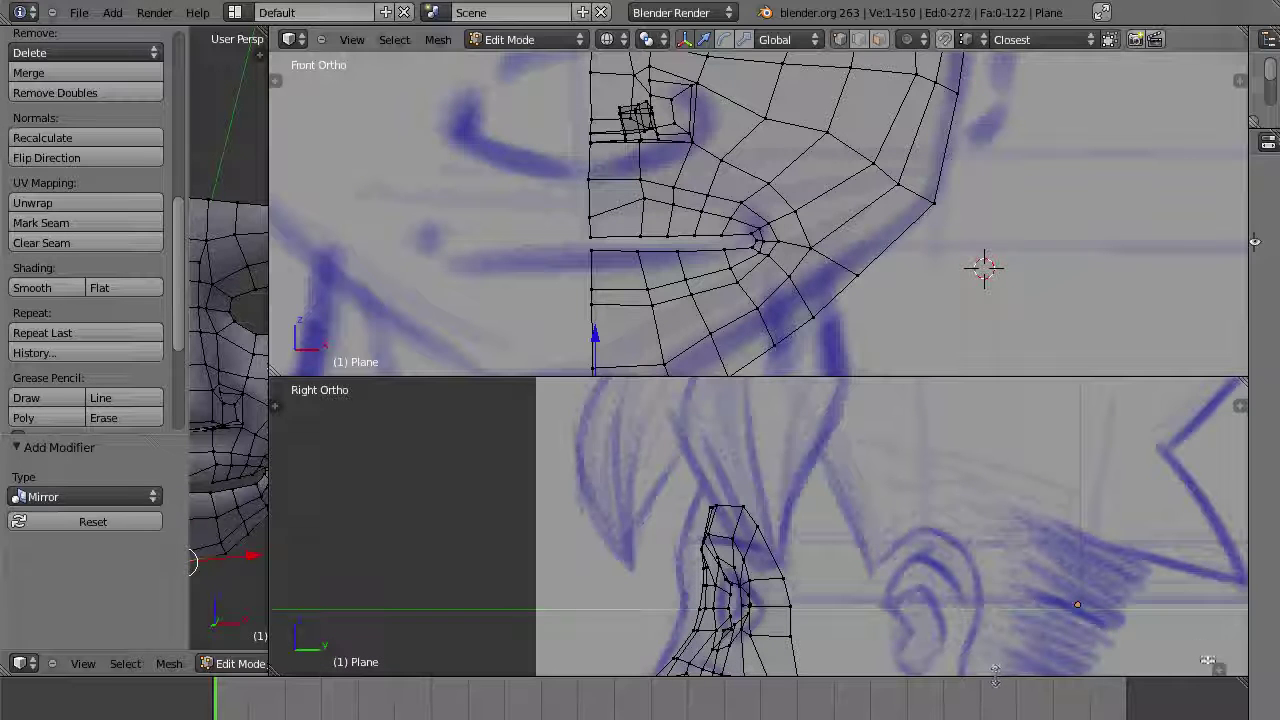
click(1210, 662)
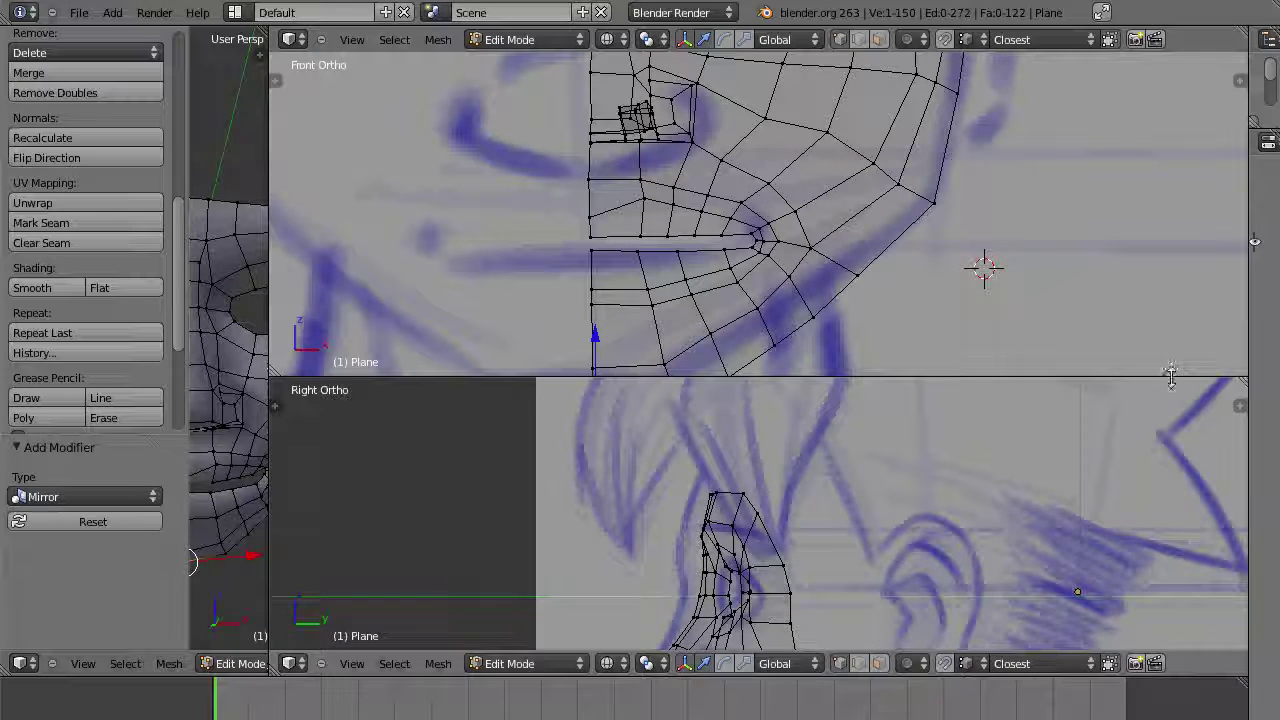
drag(1171, 408, 1180, 575)
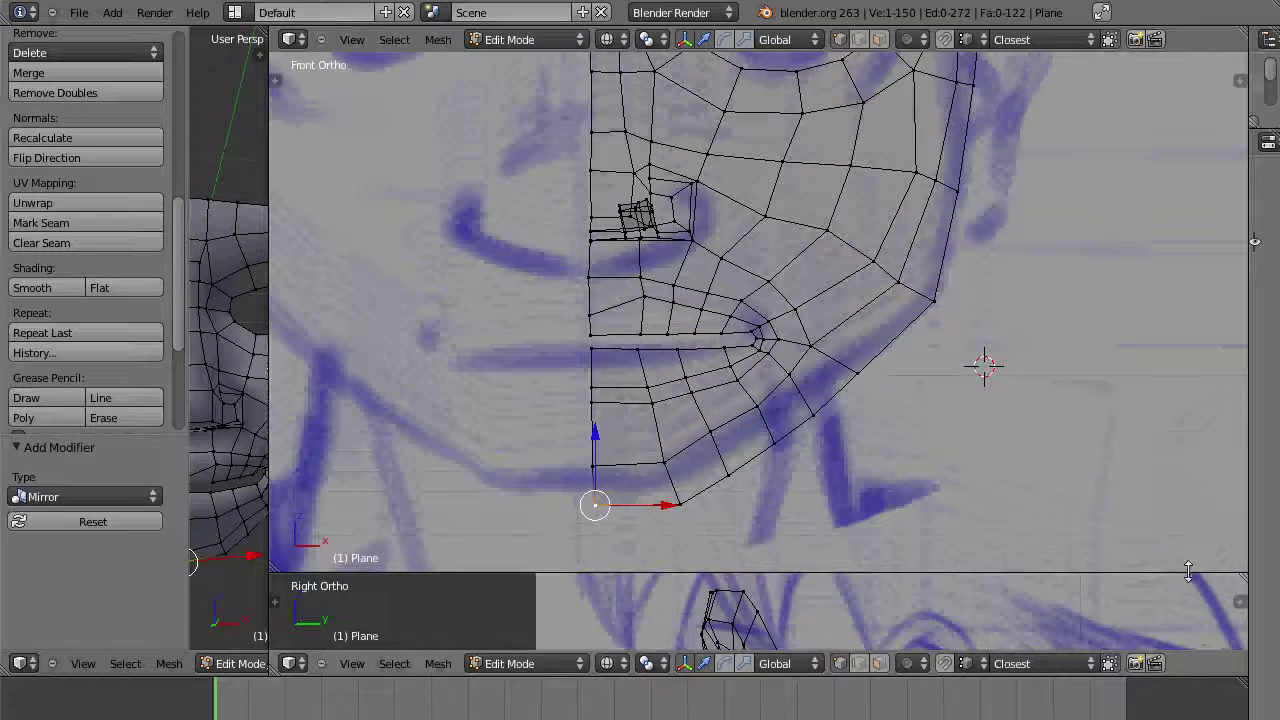
right_click(1188, 570)
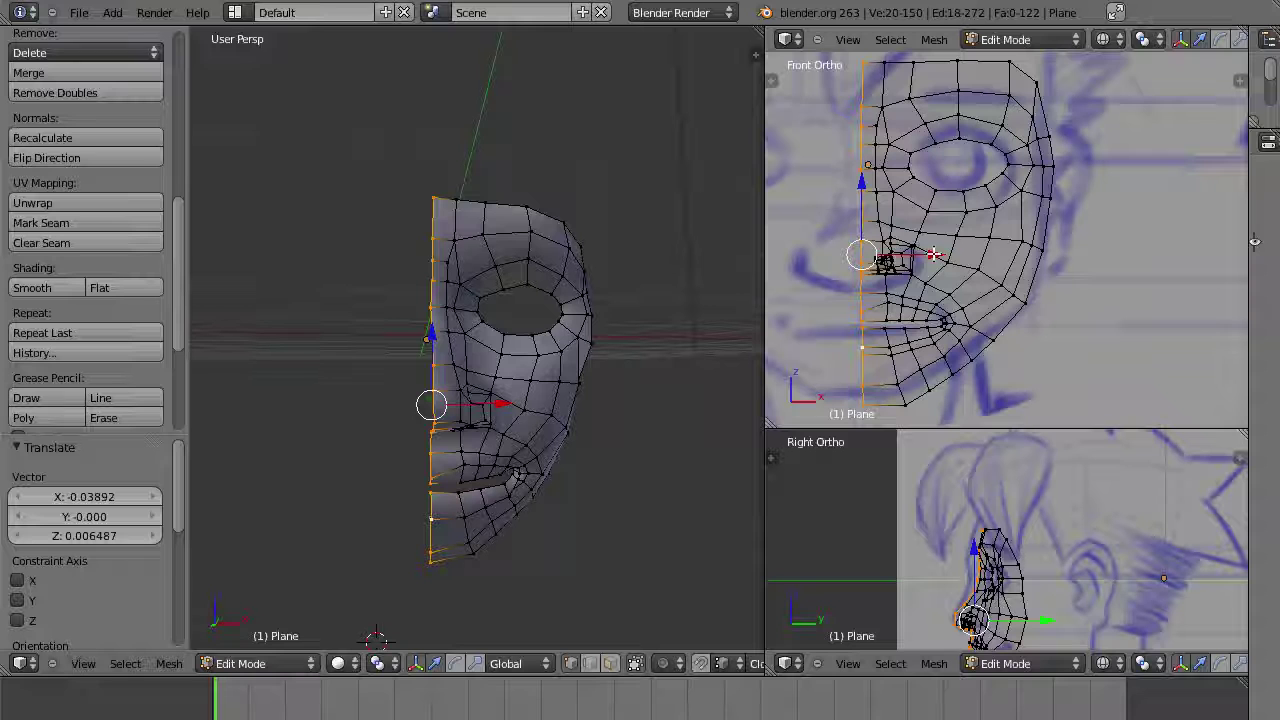
Step: Flatten the centre-line vertices of the half face by scaling them along X by 0.111 and then 0.168
key(s)
key(x)
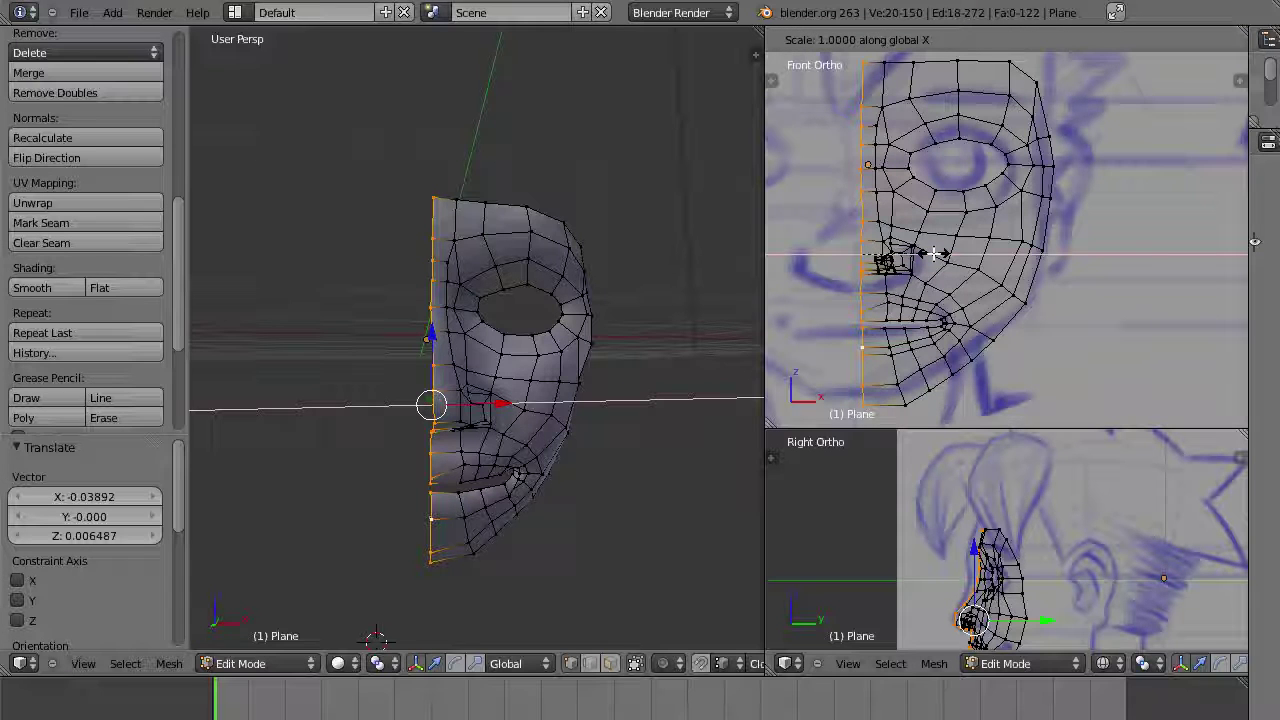
click(878, 254)
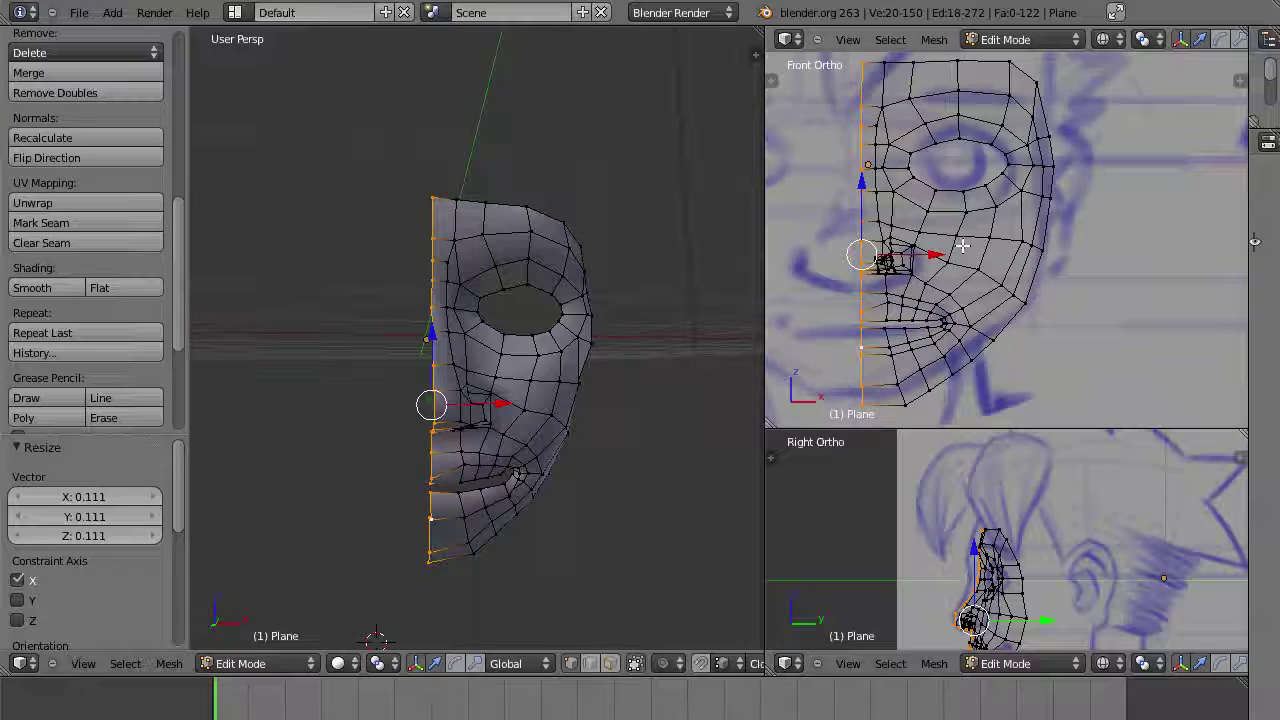
key(s)
key(x)
click(880, 255)
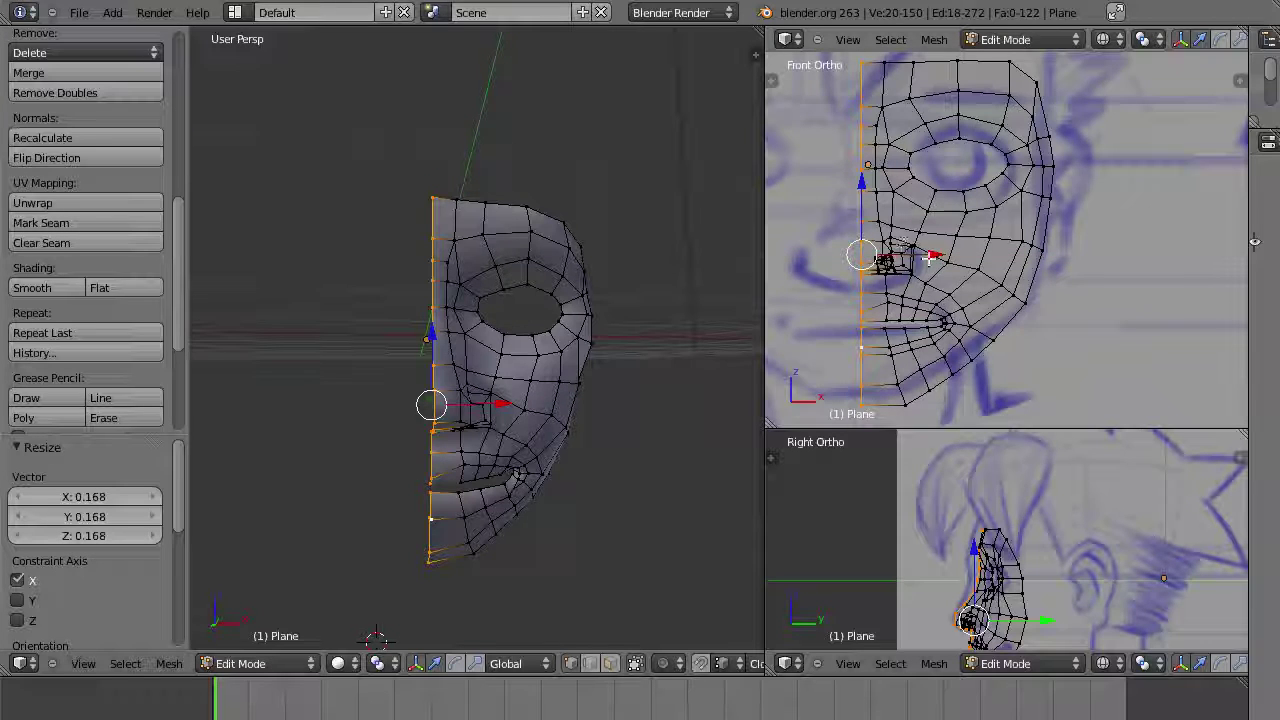
Step: Move the centre-line vertices about 0.0389 along X so they line up with the object's origin
key(g)
key(x)
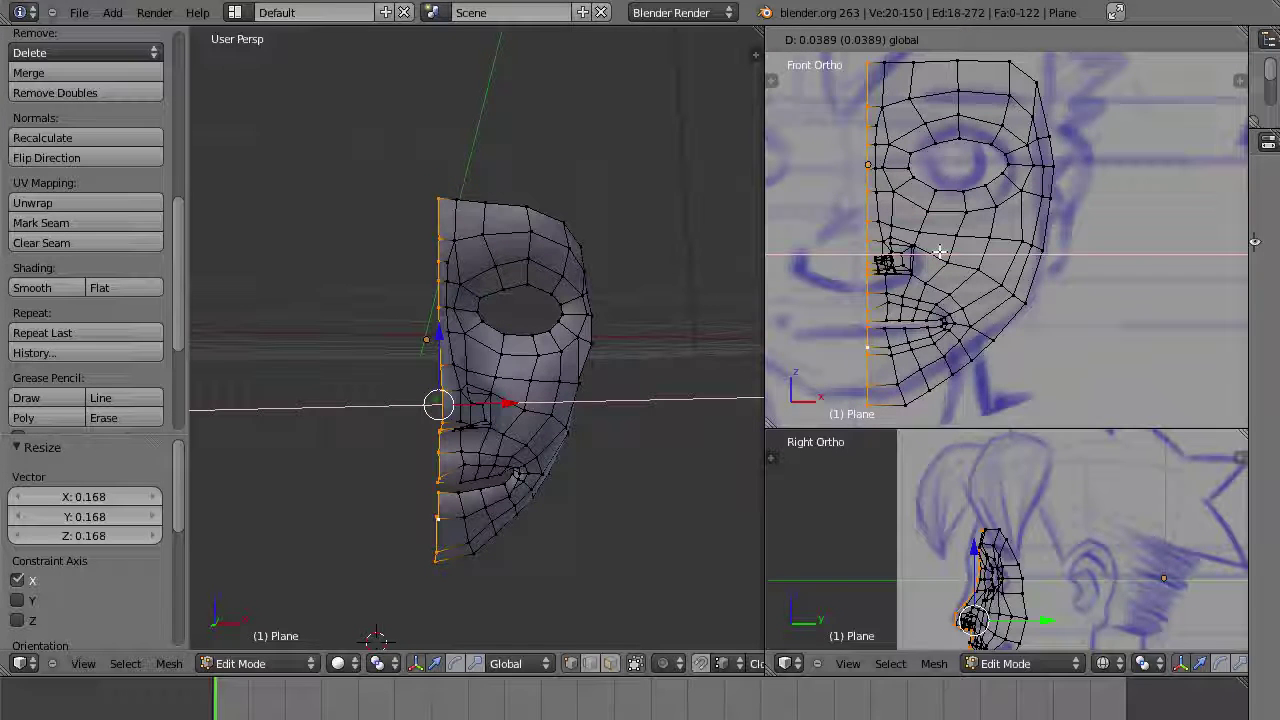
click(940, 253)
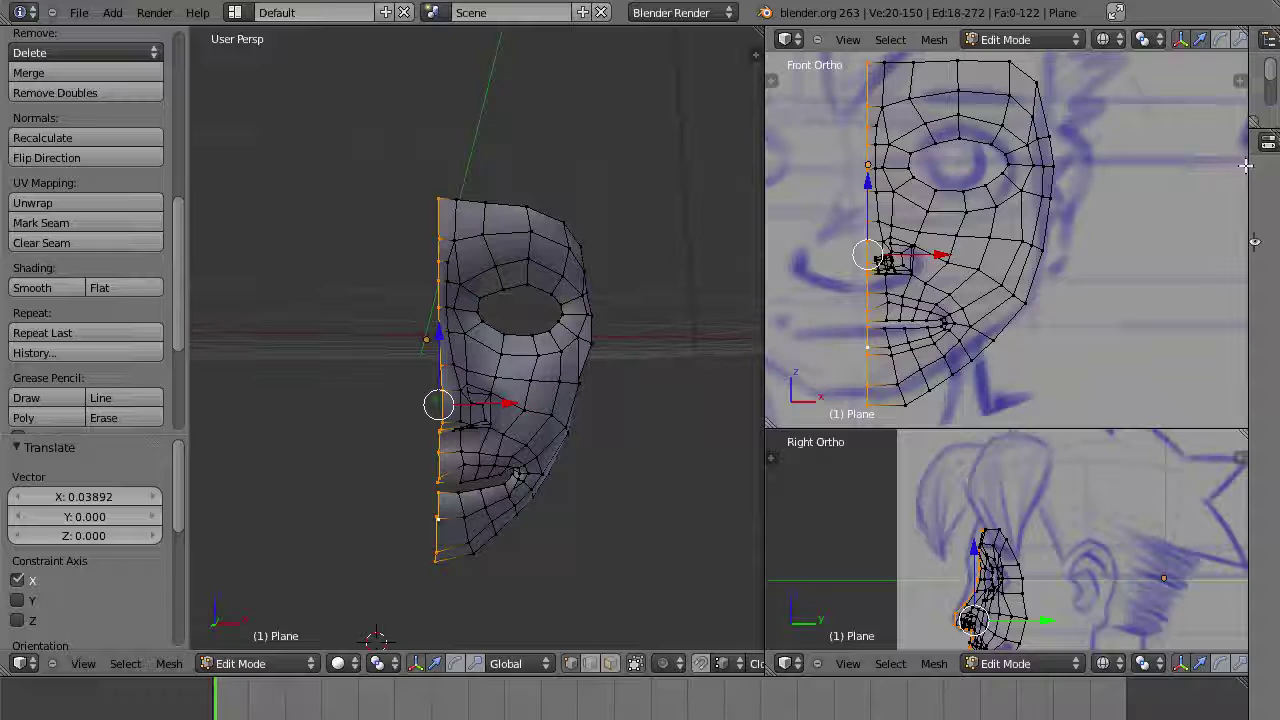
Step: Widen the modifier settings area and turn on viewport display of the Mirror modifier
drag(1249, 166, 903, 178)
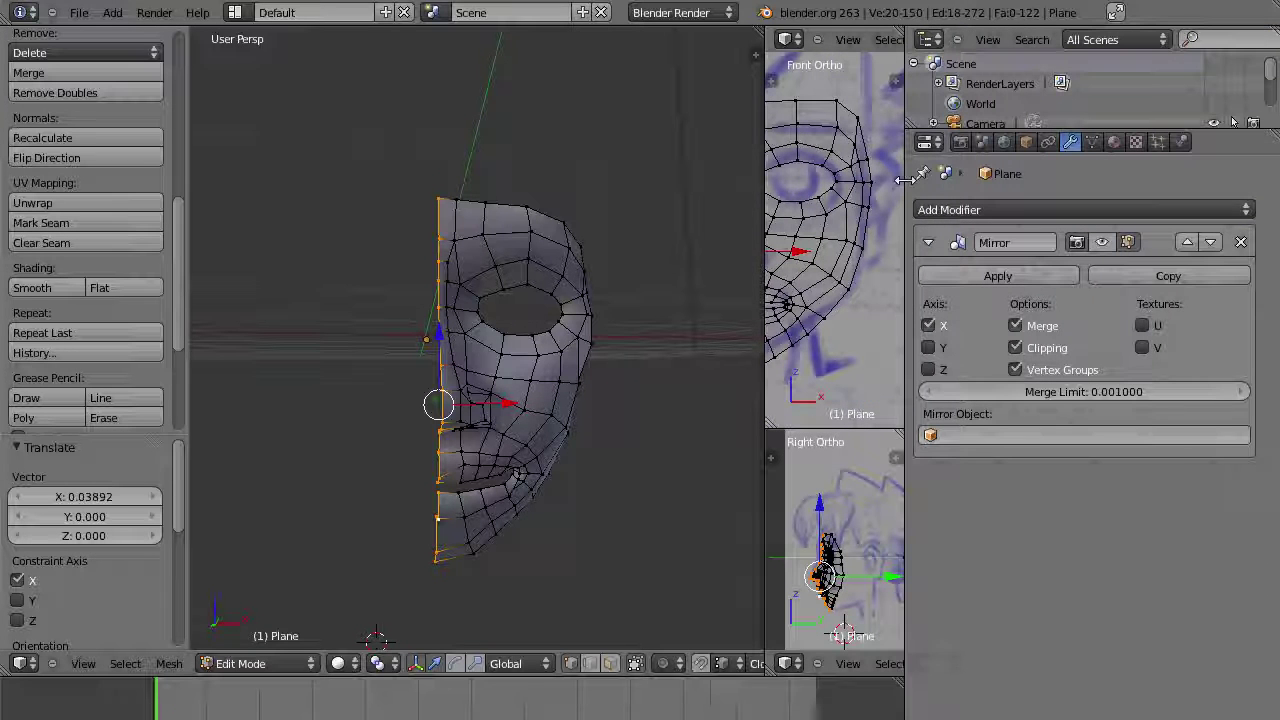
click(1100, 242)
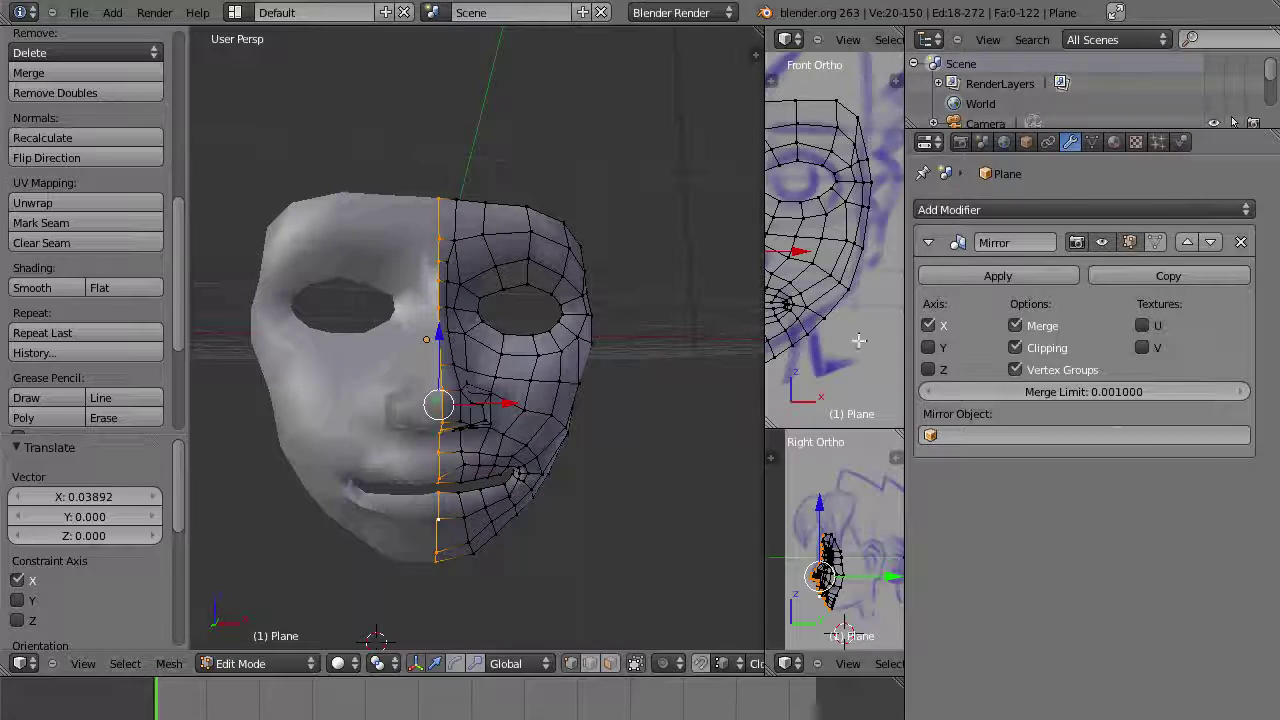
middle_drag(577, 380, 531, 347)
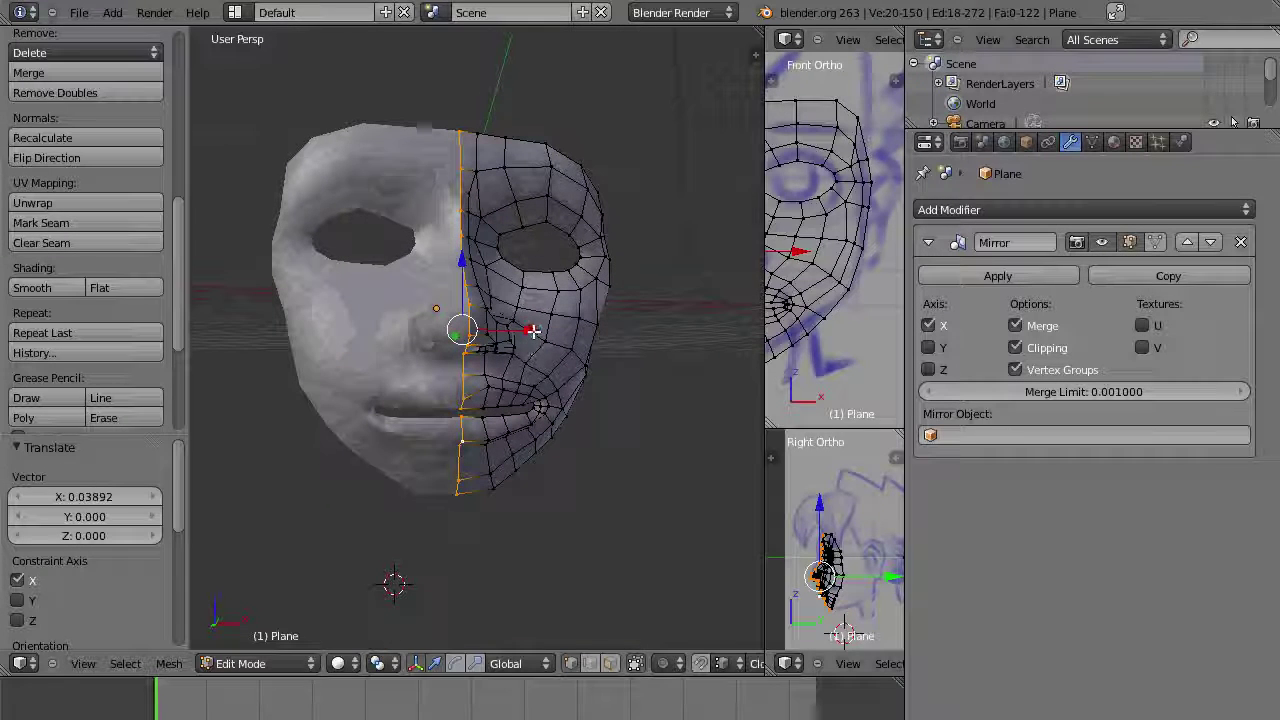
Step: Try moving the centre-line vertices along X to test mirror clipping, and switch Clipping off and back on
mouse_move(533, 331)
mouse_down()
mouse_move(545, 332)
mouse_move(461, 331)
mouse_move(538, 339)
mouse_up()
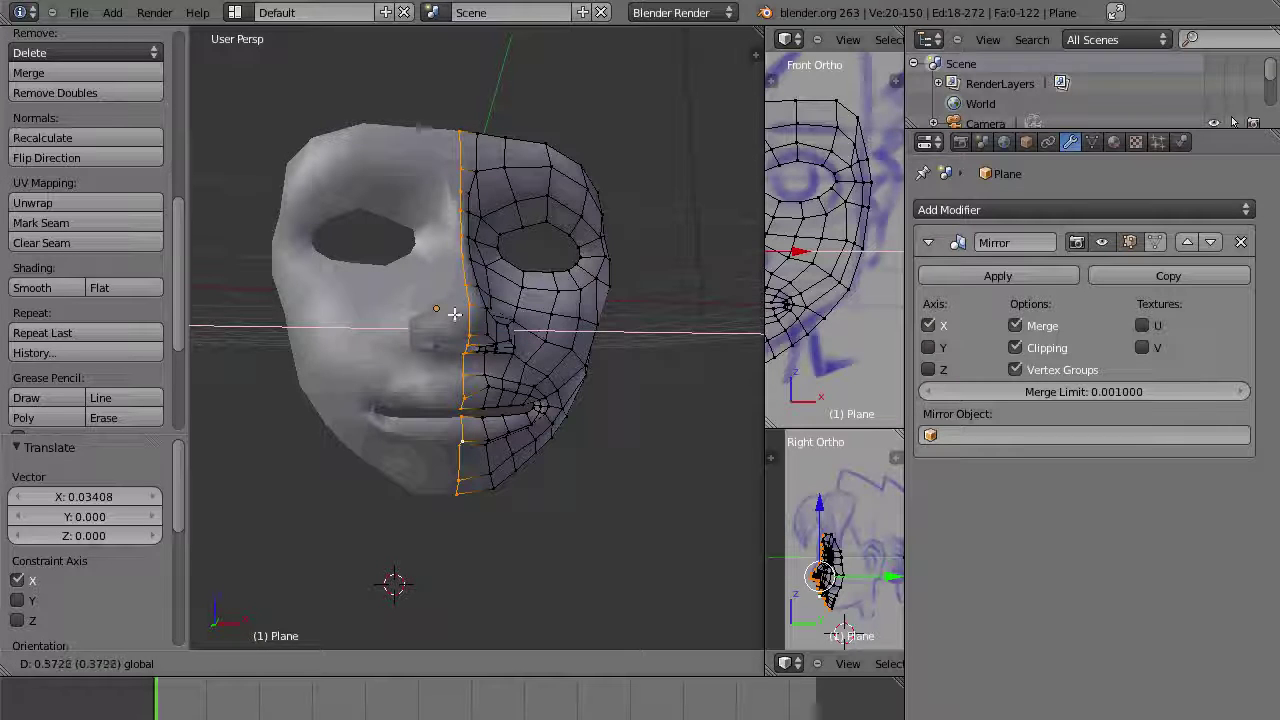
drag(454, 314, 486, 352)
click(1015, 347)
click(1015, 347)
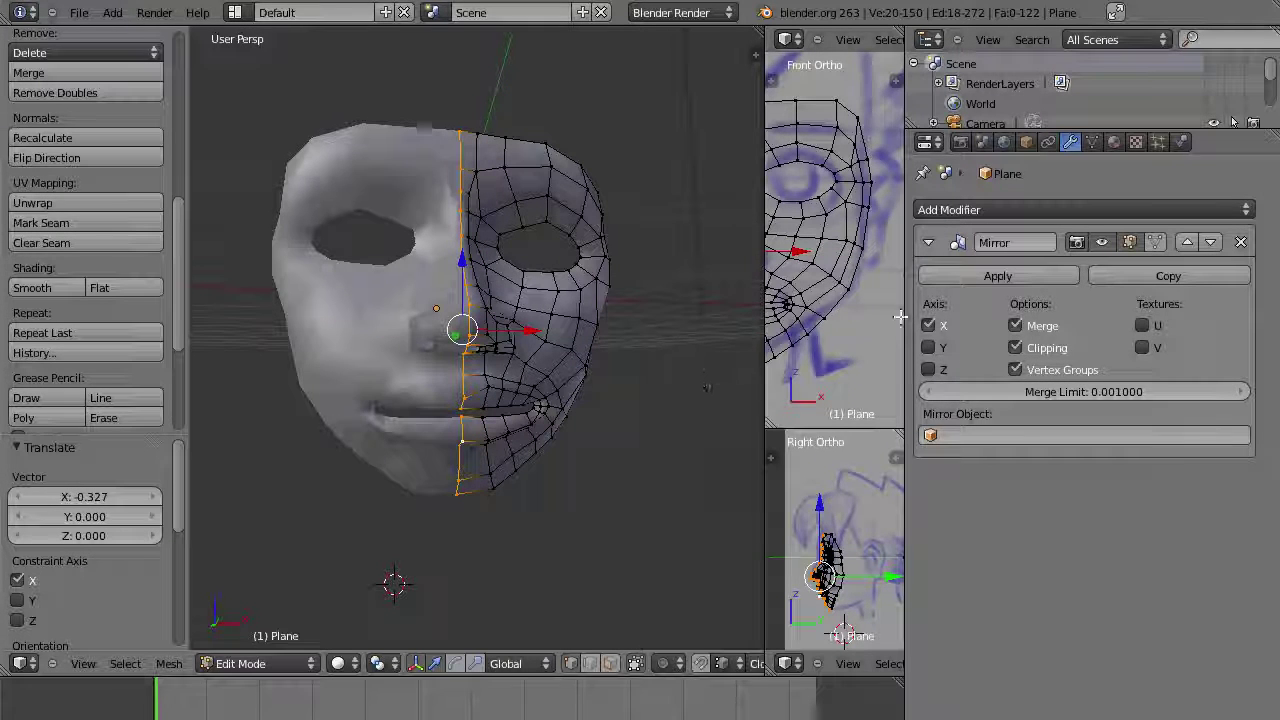
Step: Narrow the modifier settings area and select the six vertices along the top edge of the forehead, from centre line to temple
middle_drag(629, 217, 640, 420)
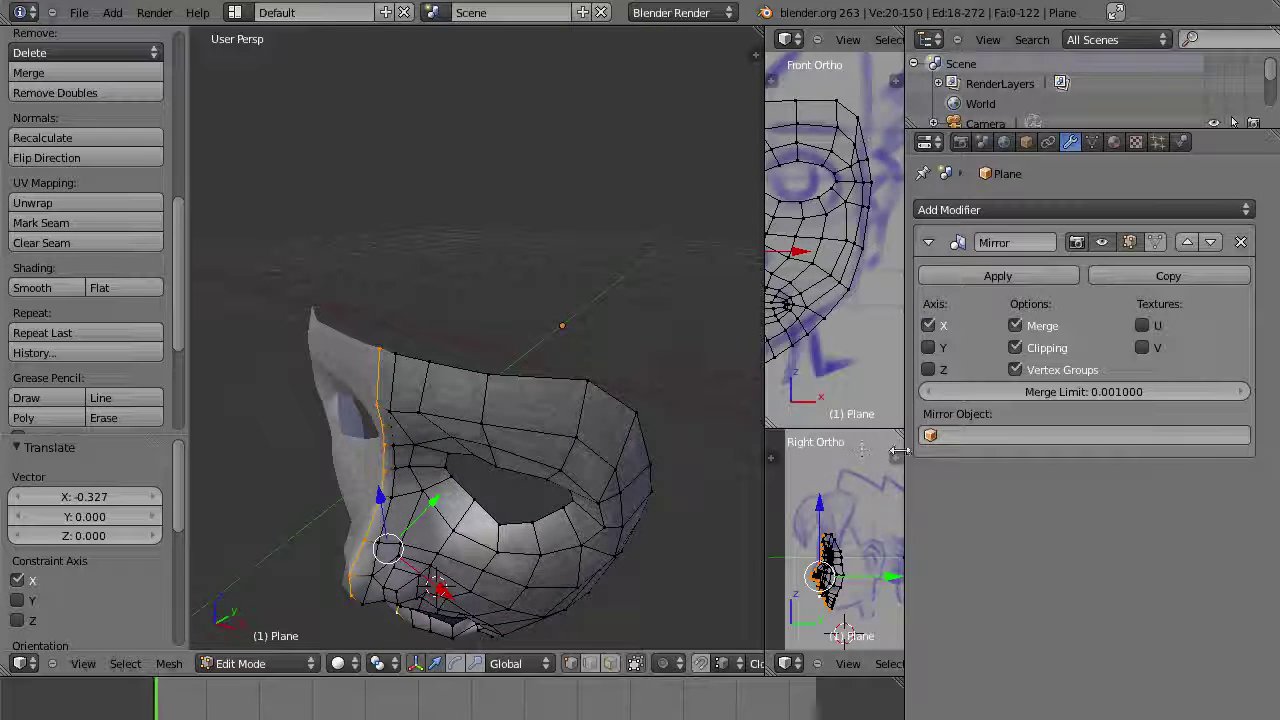
drag(903, 453, 1188, 453)
middle_drag(606, 392, 666, 186)
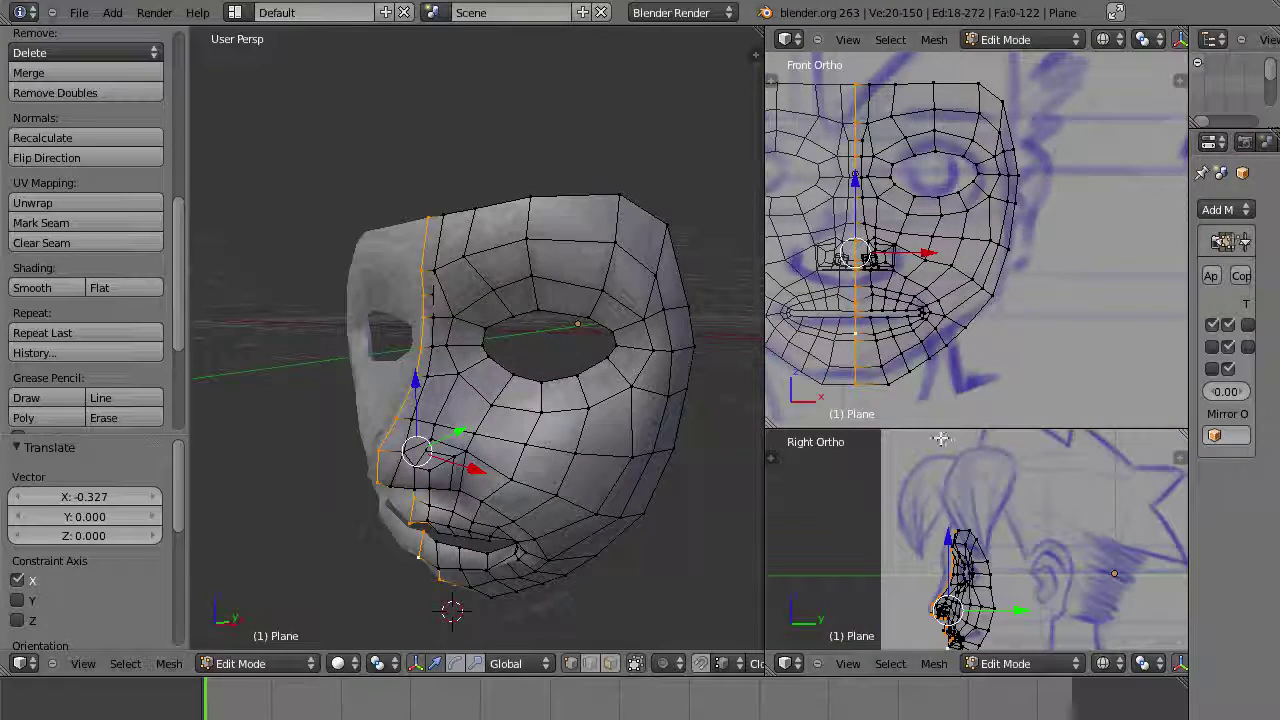
scroll(1004, 574, up, 4)
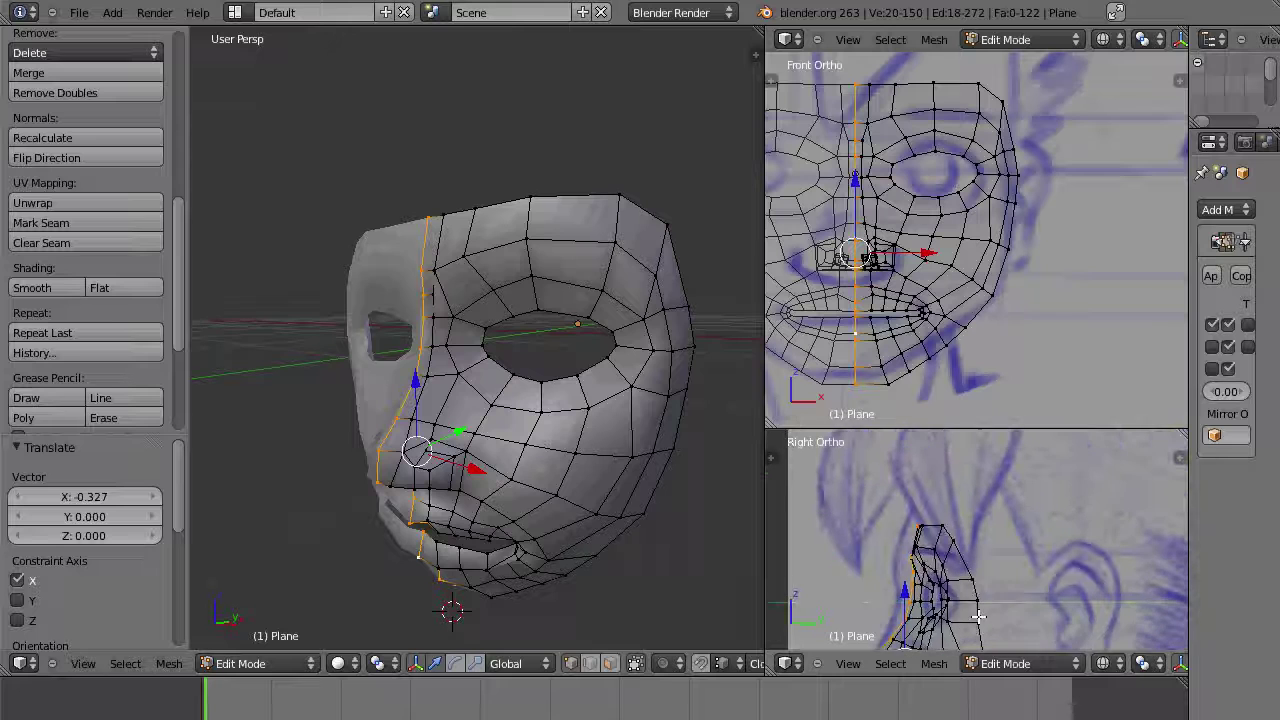
right_click(428, 209)
shift+right_click(442, 214)
shift+right_click(475, 210)
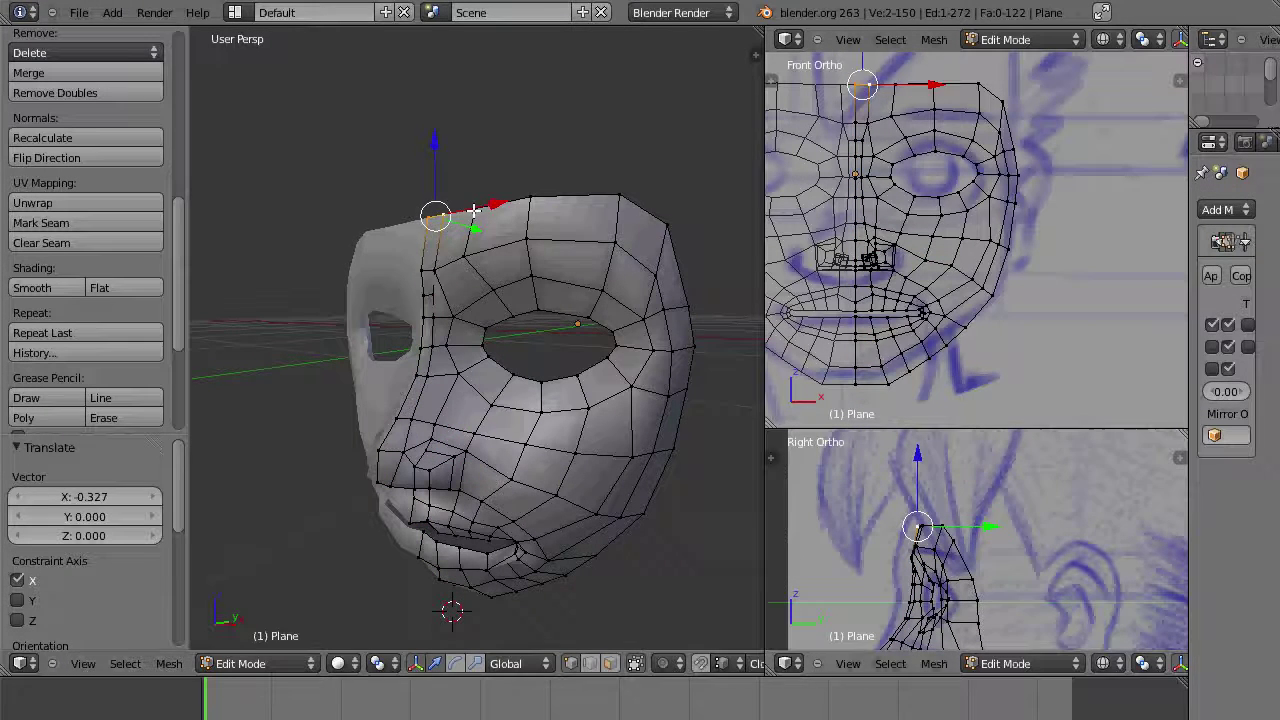
shift+right_click(535, 200)
shift+right_click(645, 207)
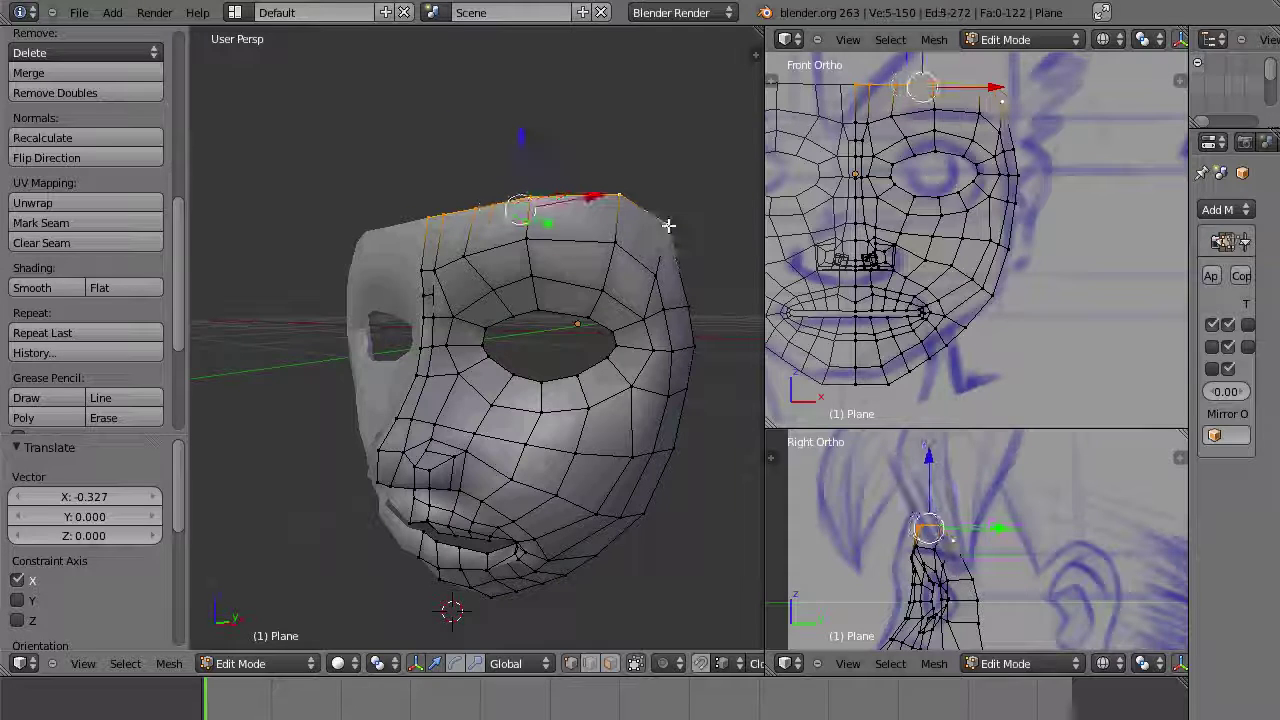
shift+right_click(668, 226)
Step: Extrude the forehead's top edge by Y 0.346, Z 0.801, and again by Y 0.328, Z 0.191, in the side view
shift+middle_drag(948, 486, 951, 521)
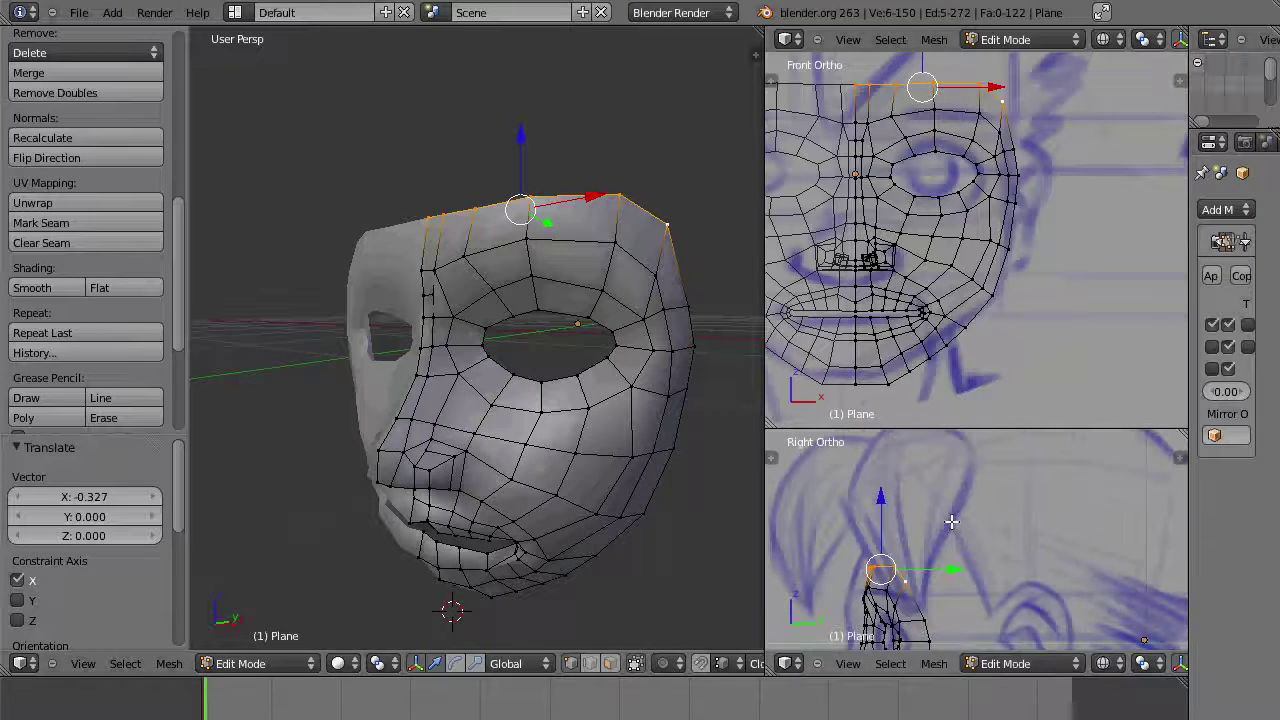
key(e)
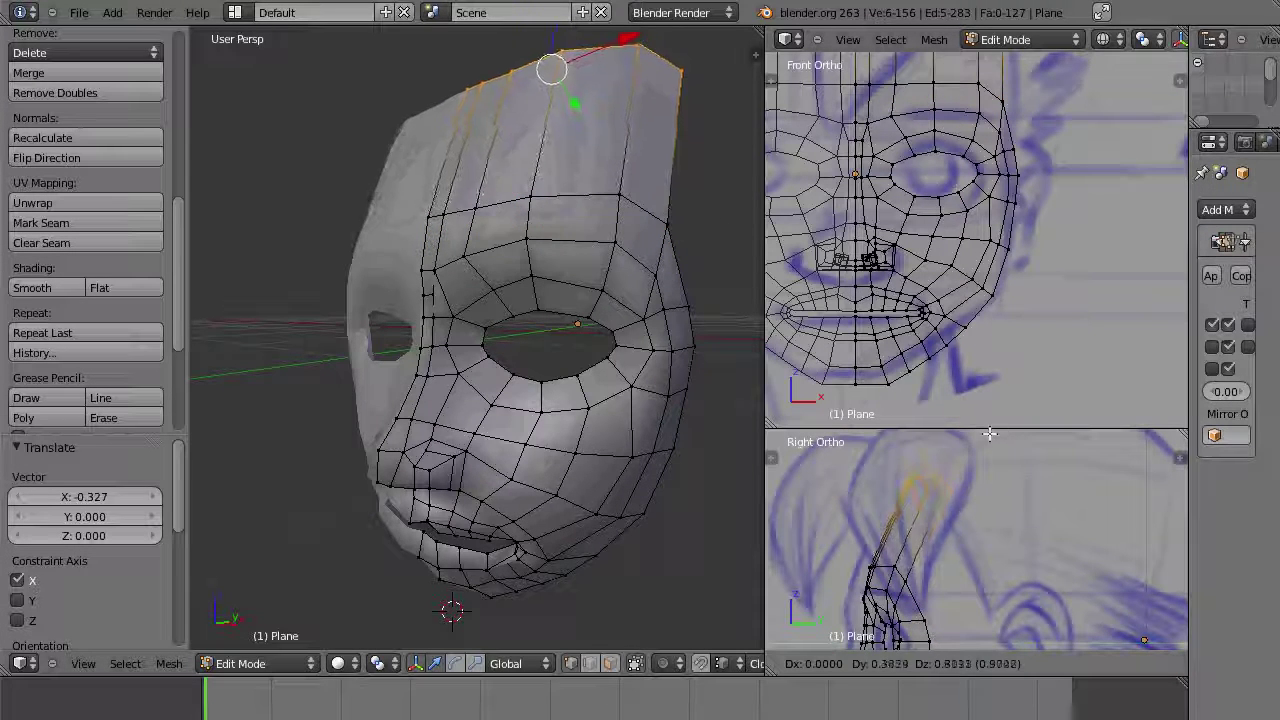
click(989, 433)
key(e)
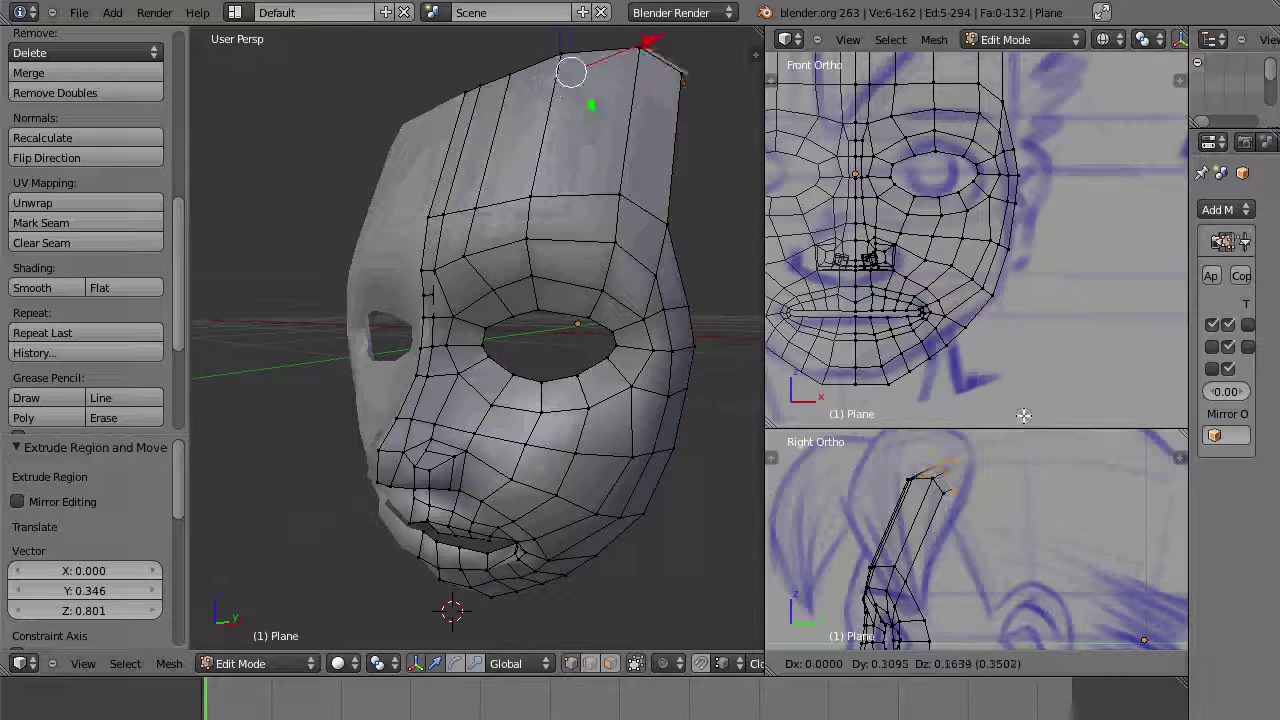
click(1026, 410)
Step: Extrude the head's top edge back over the skull by Y 0.892 and Z 0.146 in the side view
shift+middle_drag(1050, 495, 951, 543)
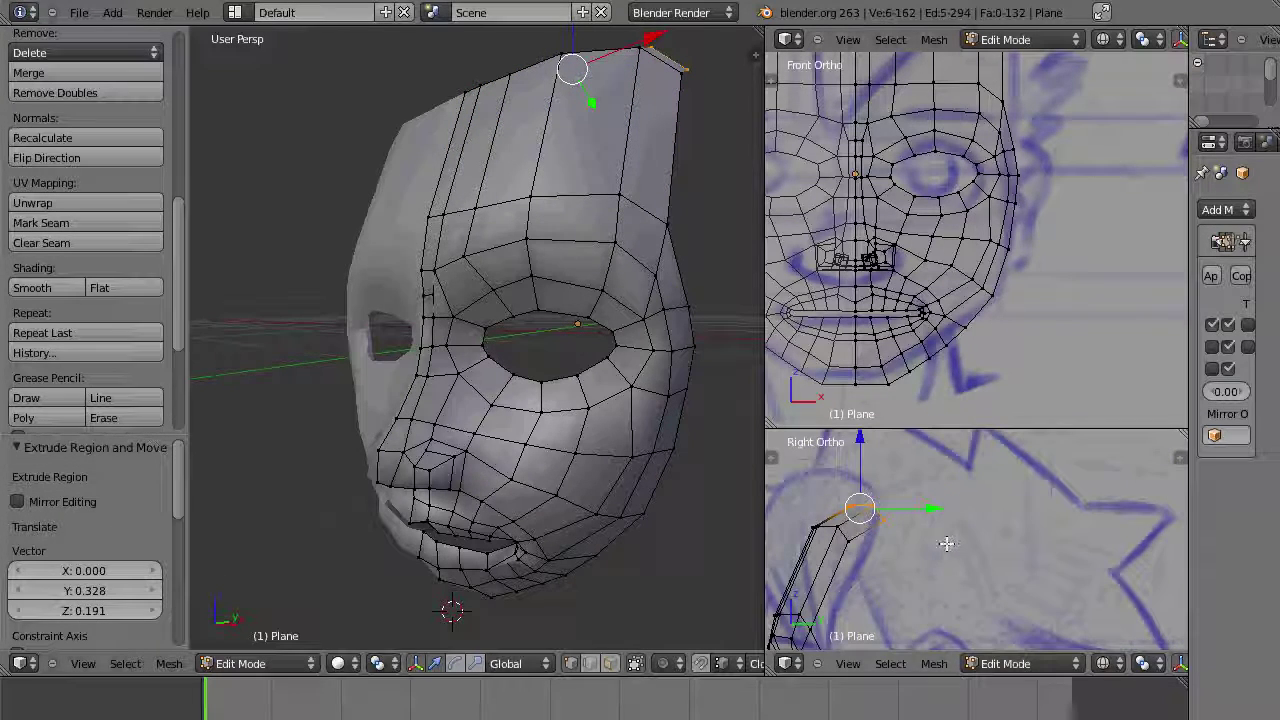
key(e)
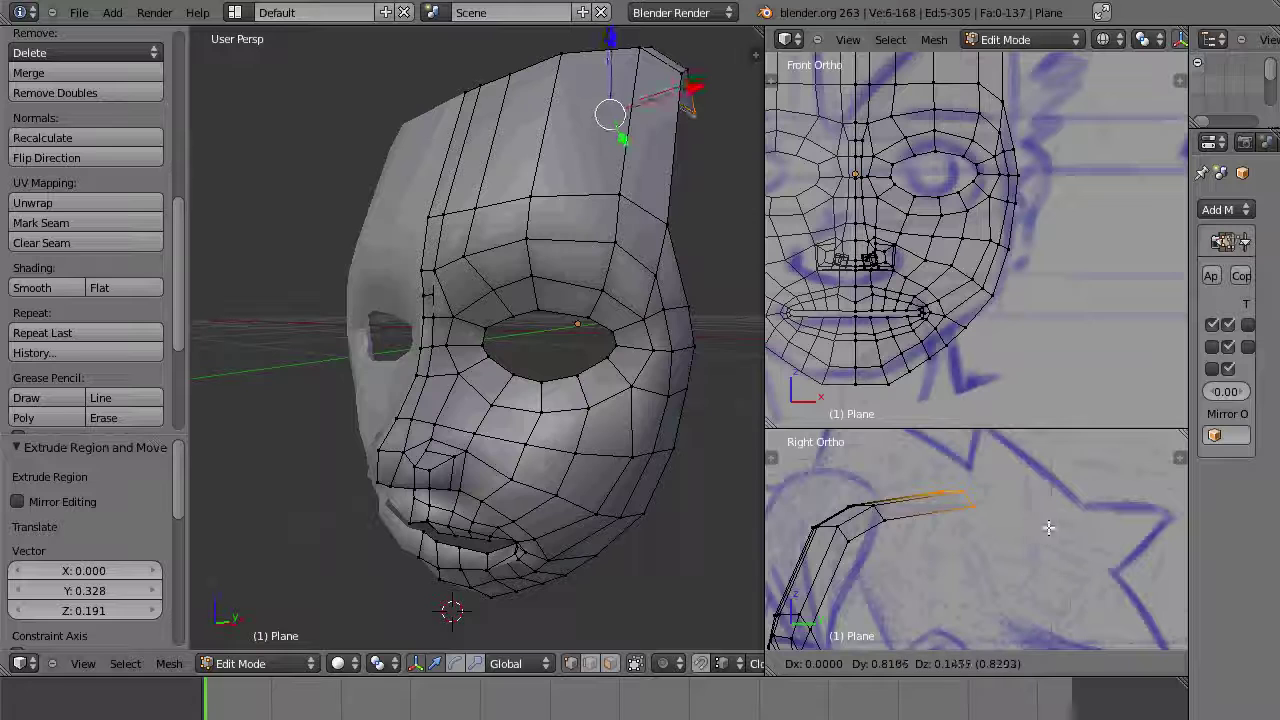
click(1044, 527)
key(s)
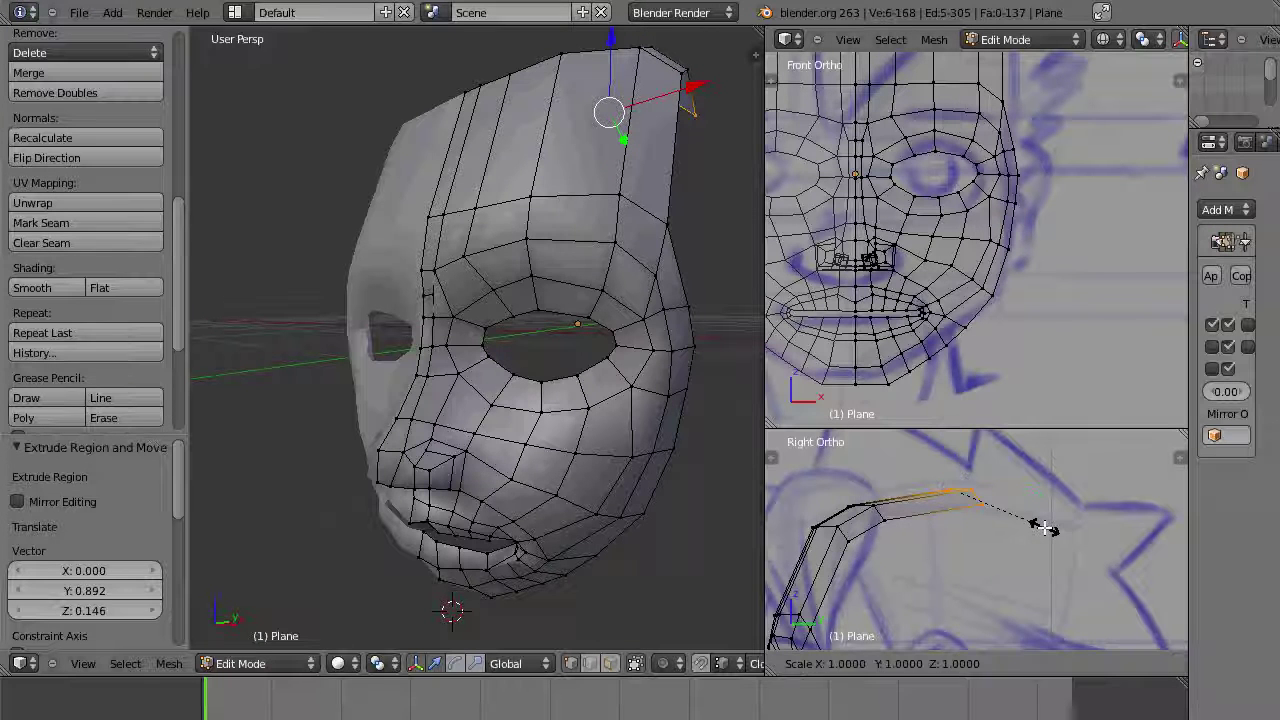
key(x)
right_click(1031, 522)
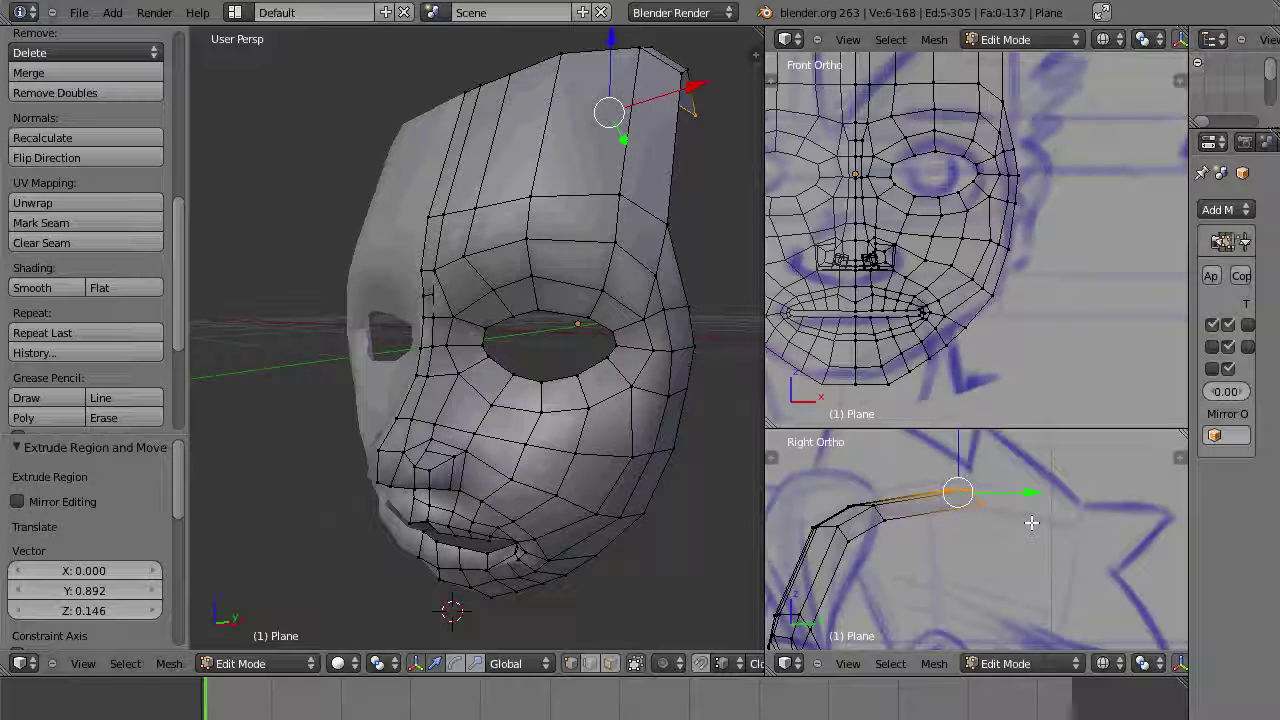
Step: Flatten the extruded rear edge by scaling it along Y to about 0.064 and then about 0.057
key(s)
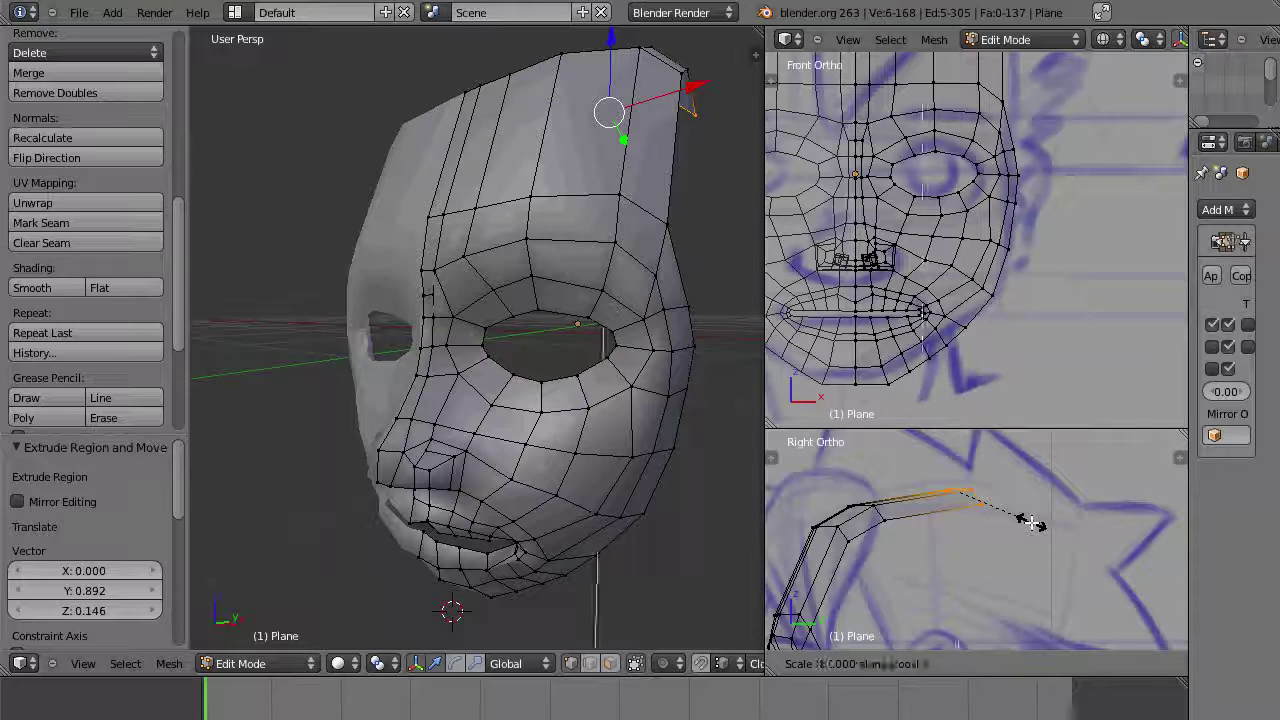
key(x)
key(y)
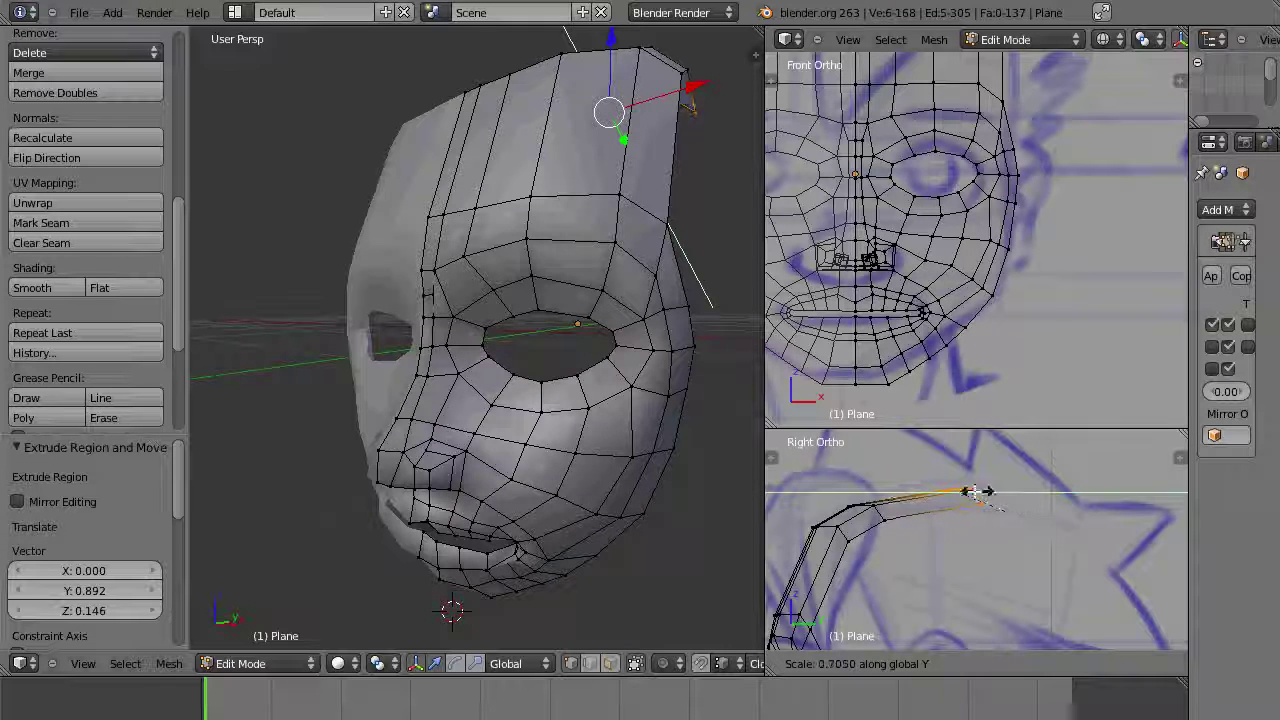
click(959, 493)
key(s)
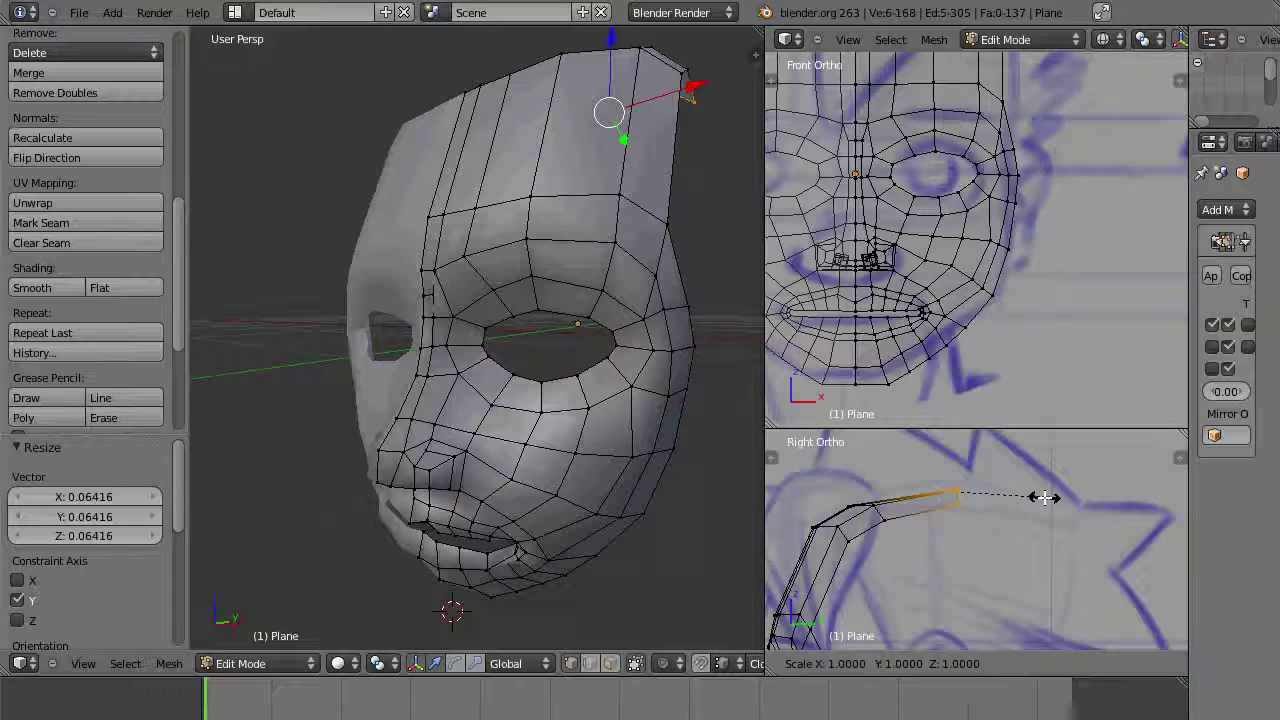
key(y)
click(962, 488)
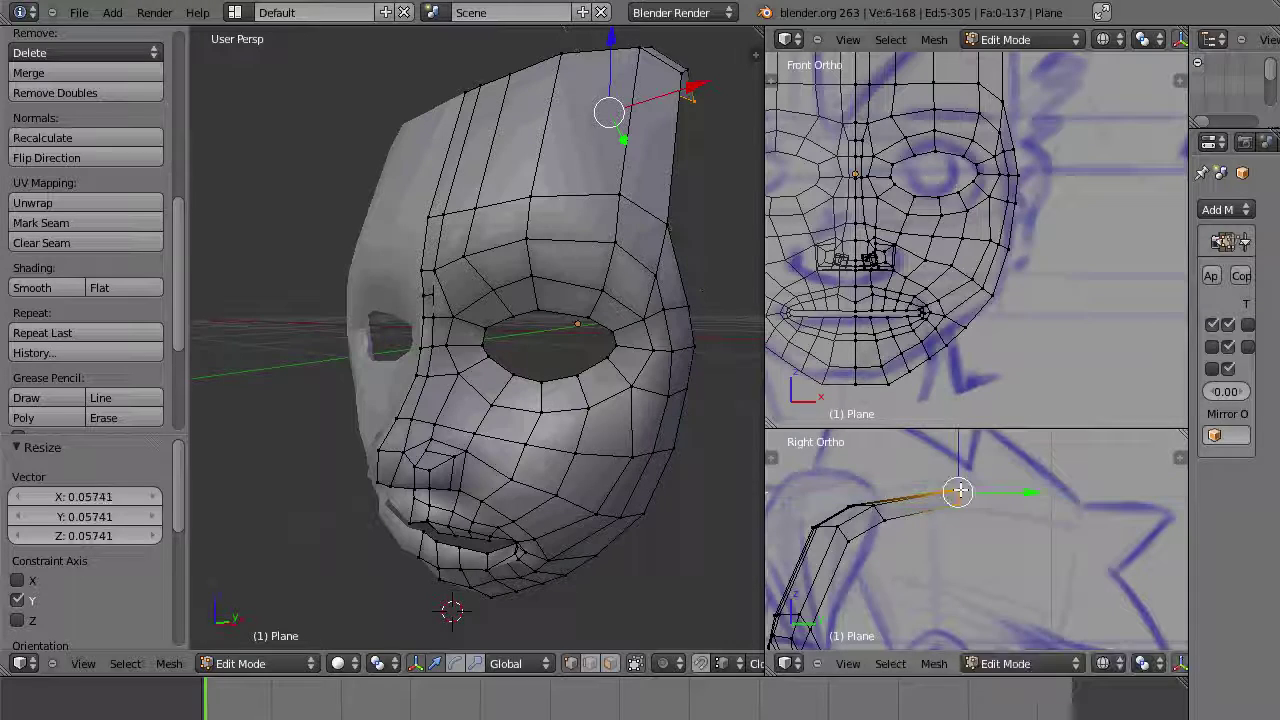
Step: Extrude the flattened rear edge of the skull top a further 0.2 back along Y
middle_drag(617, 271, 503, 372)
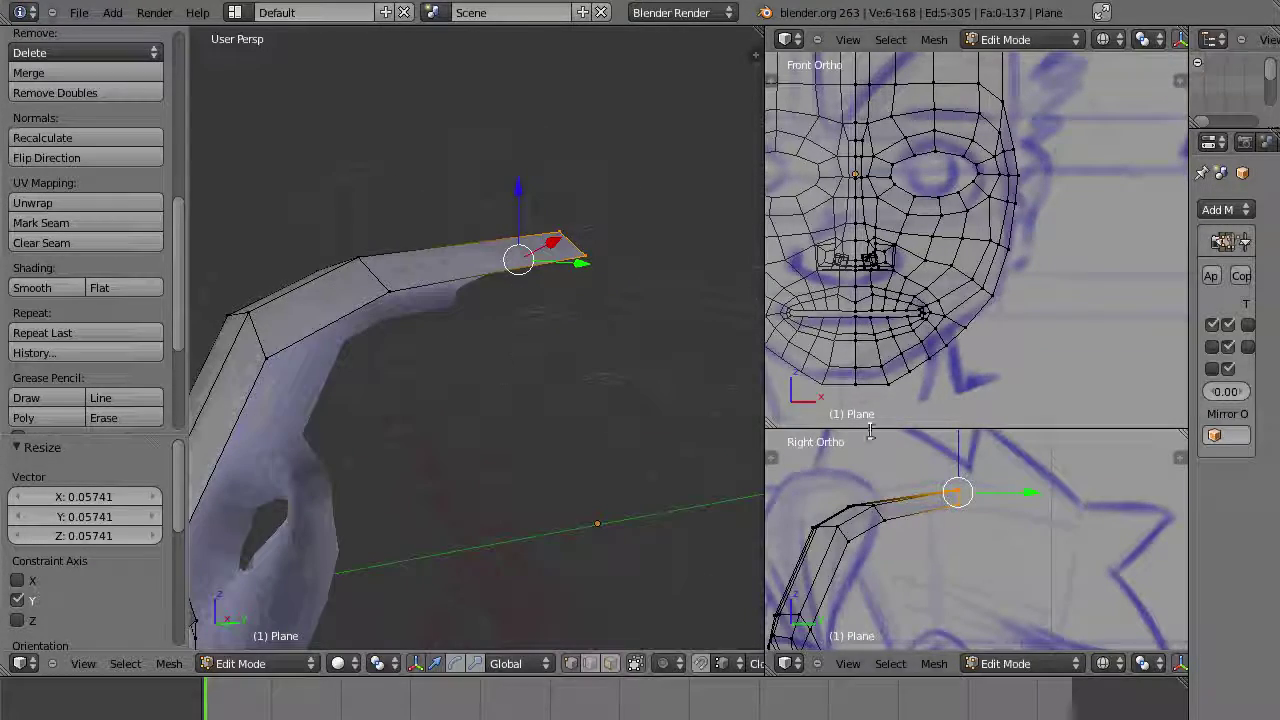
middle_drag(552, 245, 566, 334)
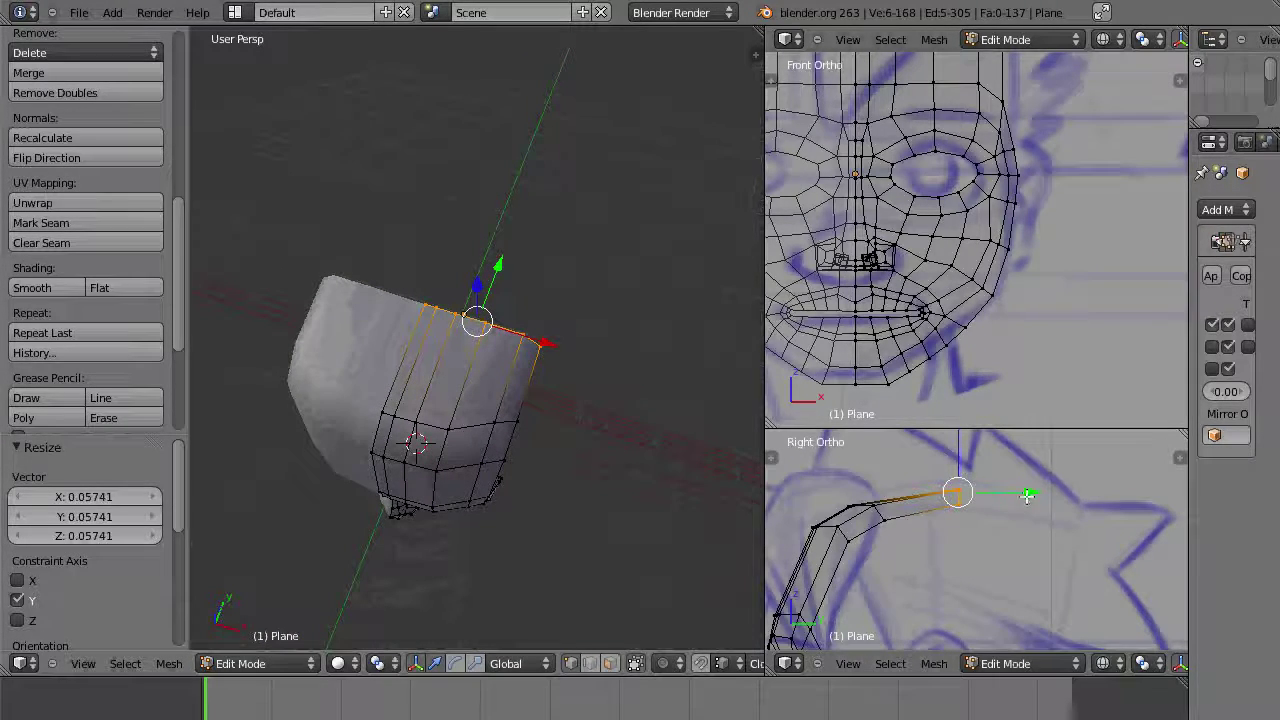
key(g)
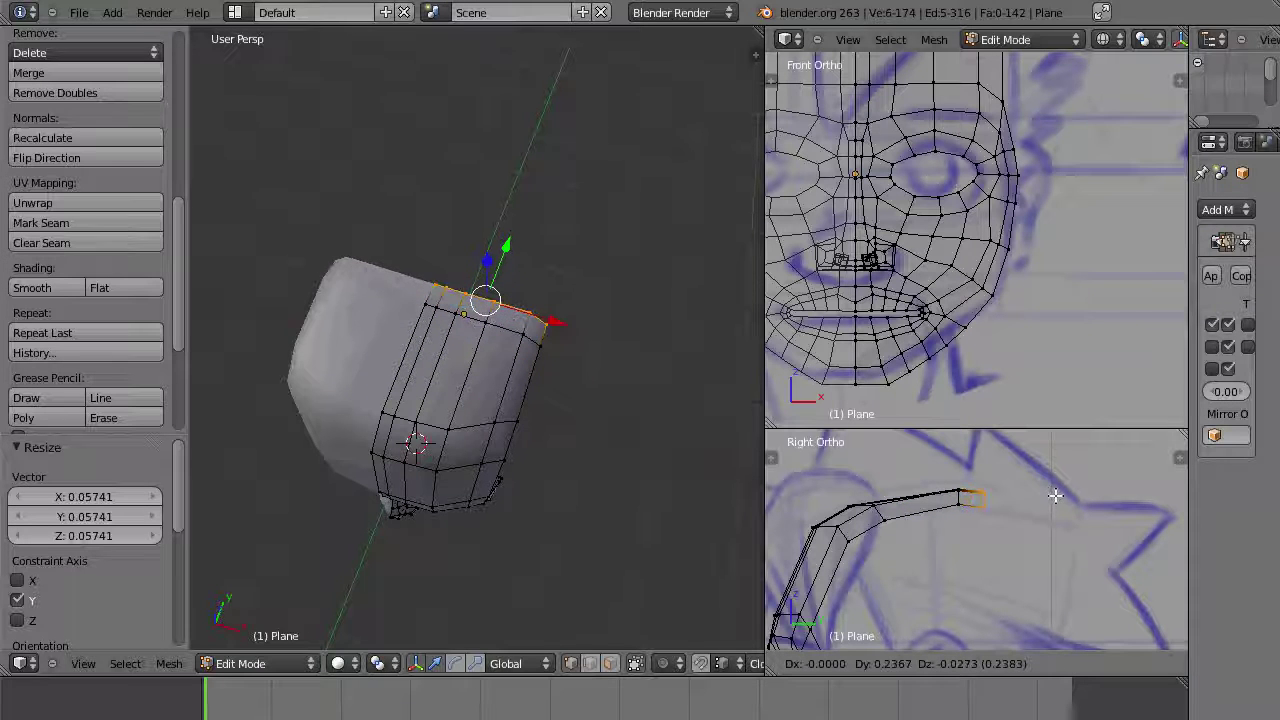
click(1052, 493)
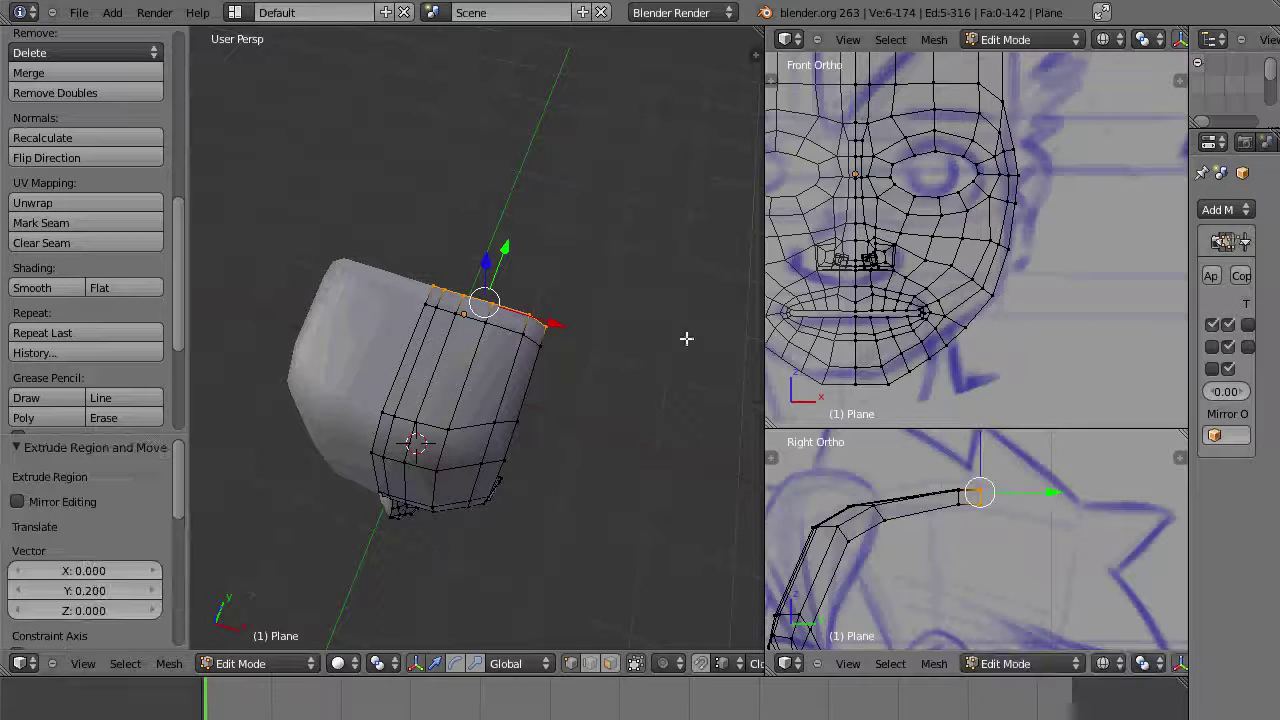
middle_drag(554, 277, 588, 337)
scroll(570, 246, up, 2)
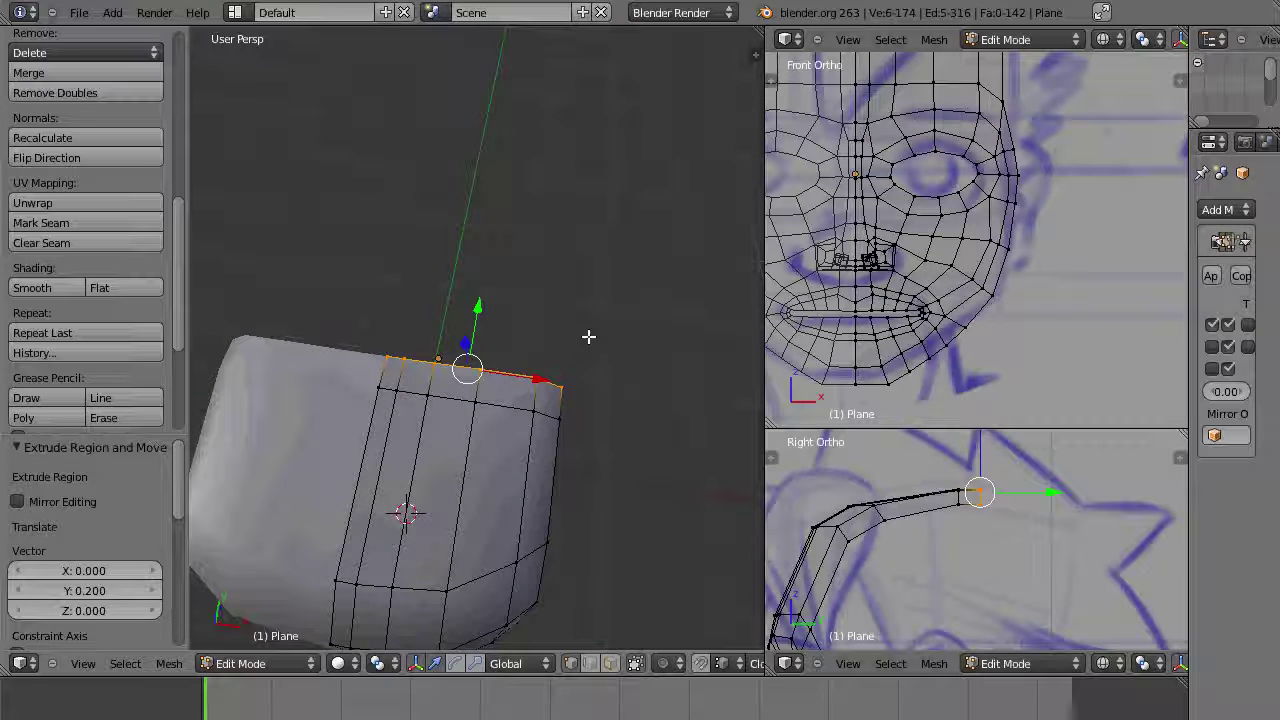
Step: Rotate the rear edge of the skull top 39.106° around Z and move it 0.196 back along Y
key(r)
key(x)
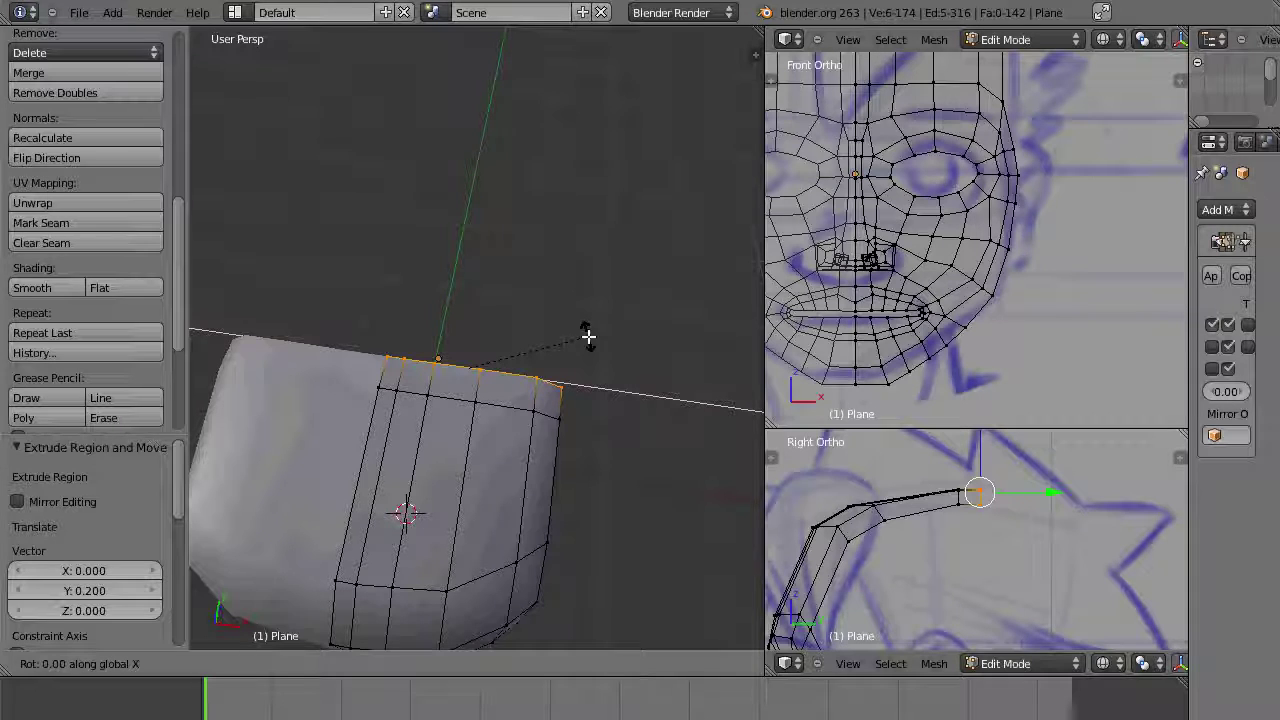
key(z)
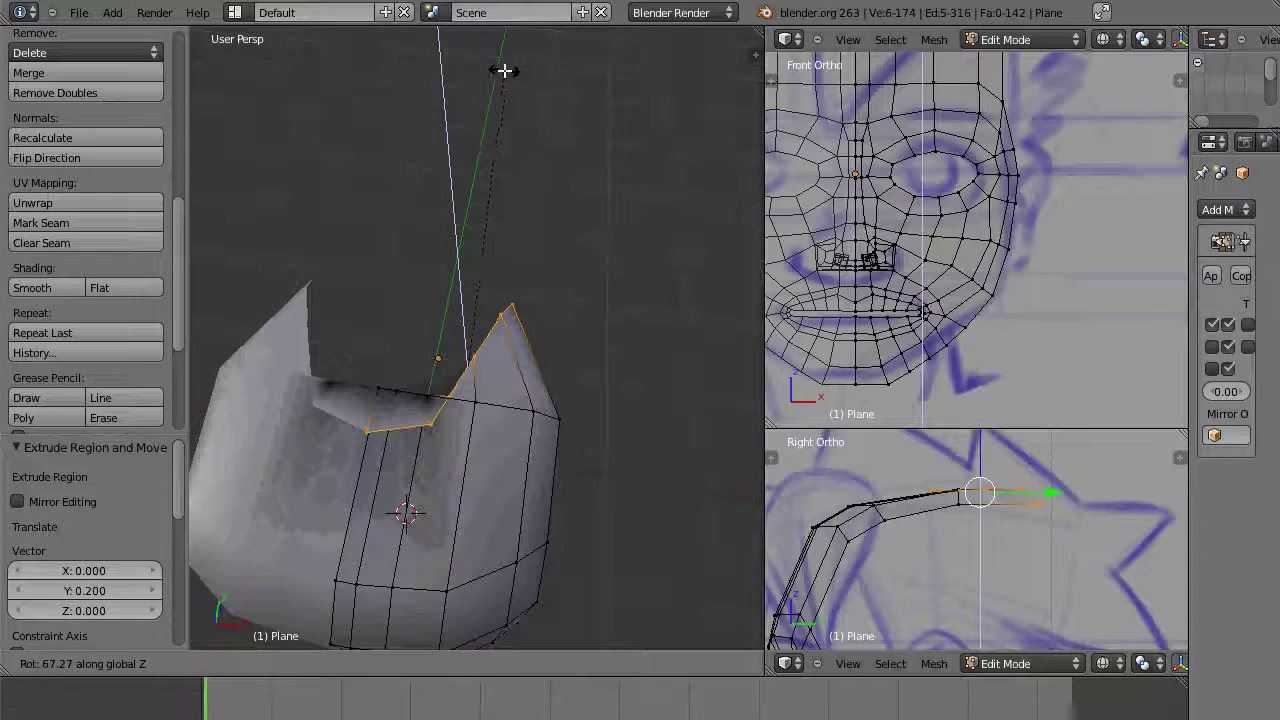
click(607, 176)
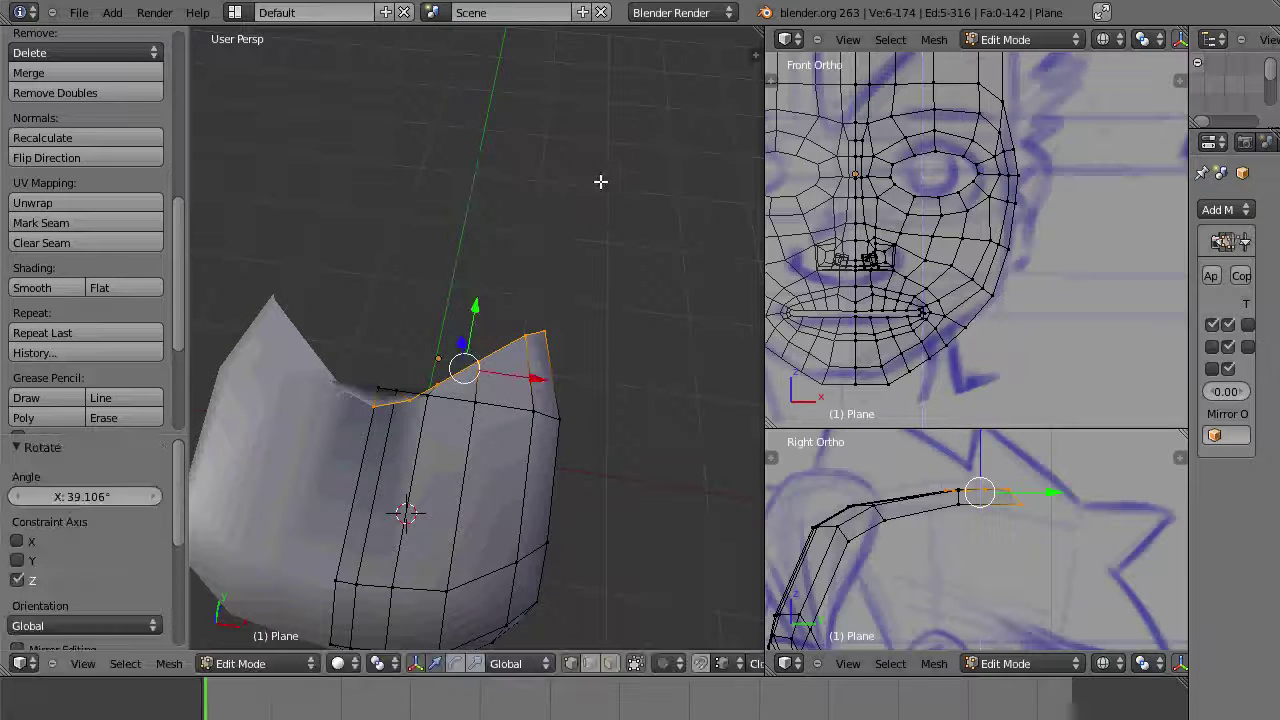
key(g)
key(y)
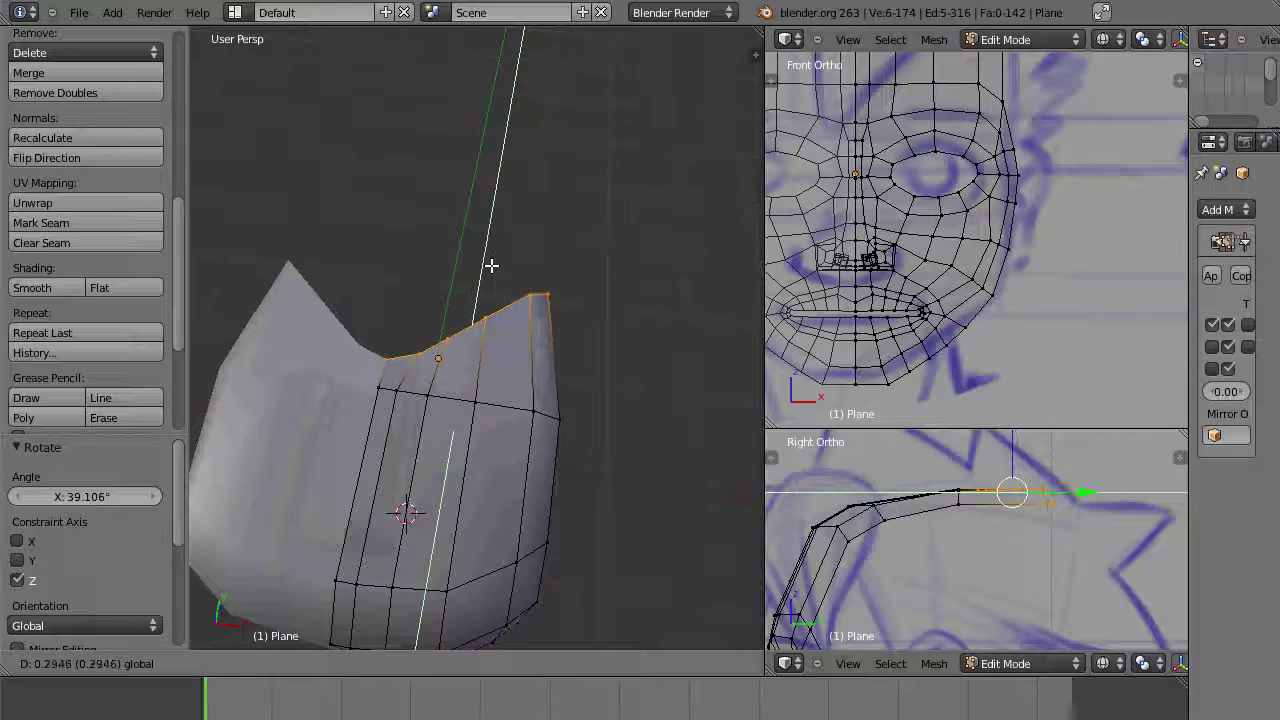
click(489, 279)
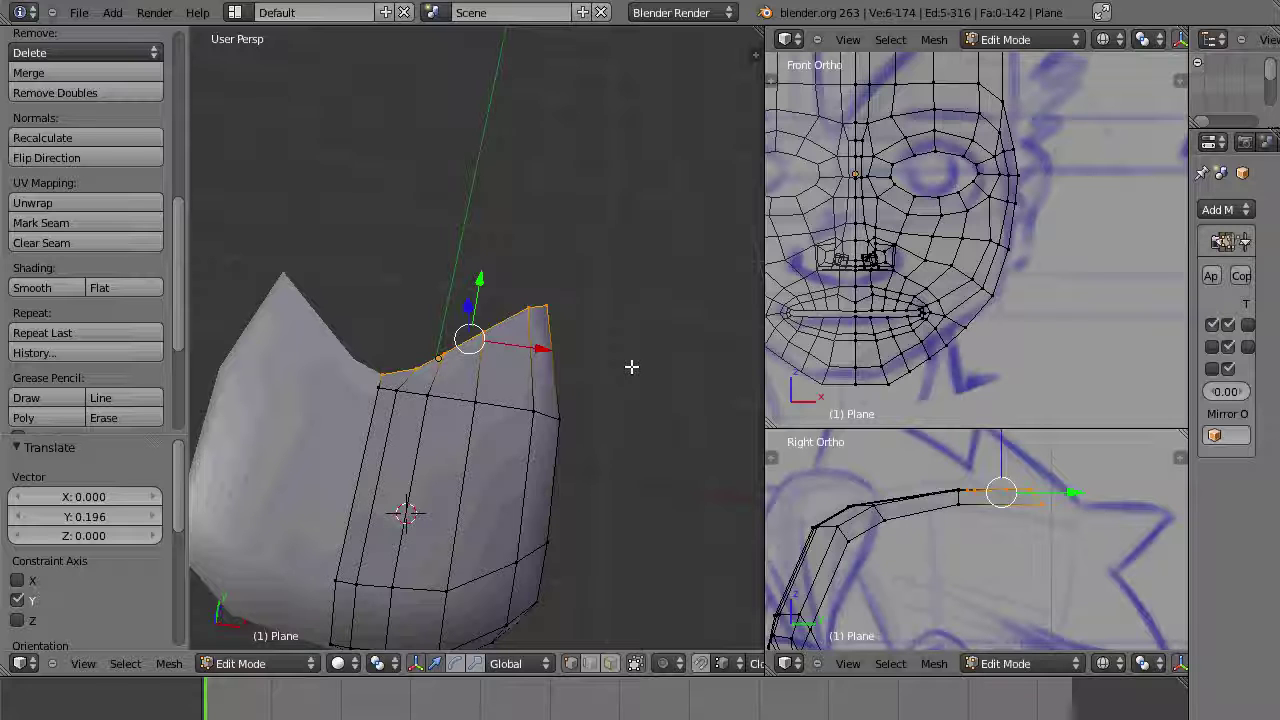
Step: Extrude the rear skull edge by about Y 0.071 and Z 0.030, rotate it around Z, and move it 0.457 along Y
key(g)
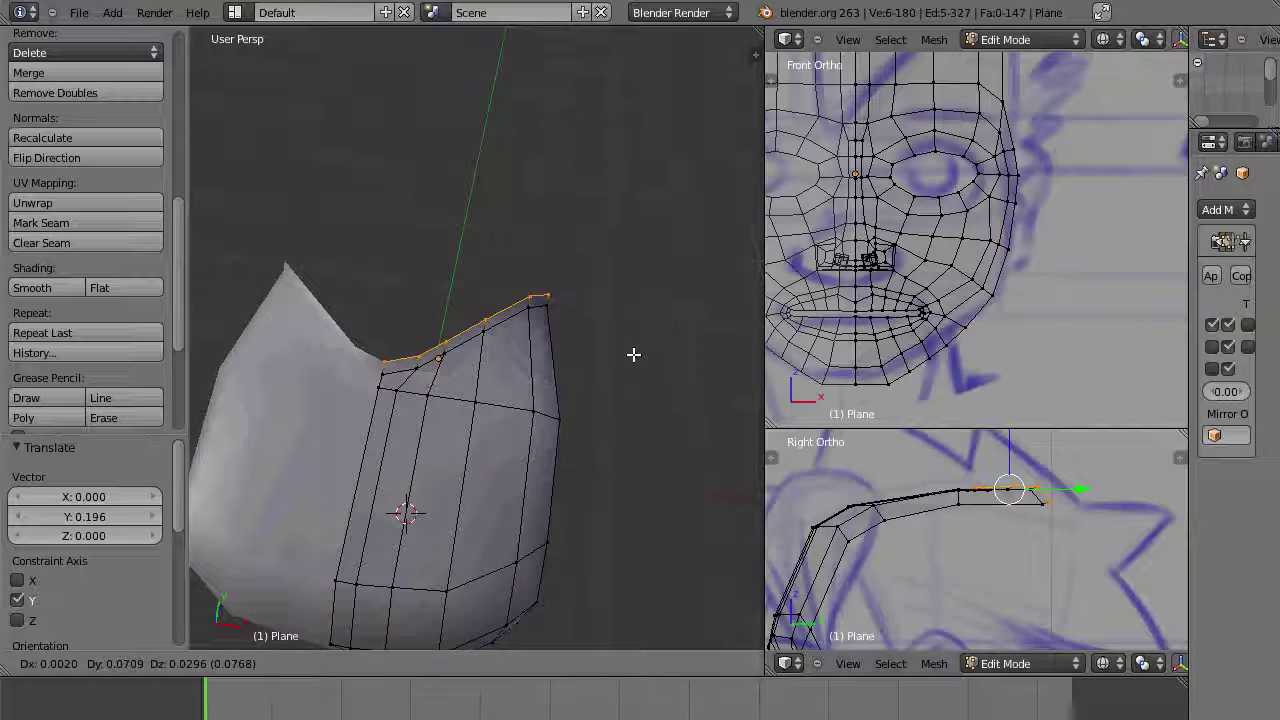
key(r)
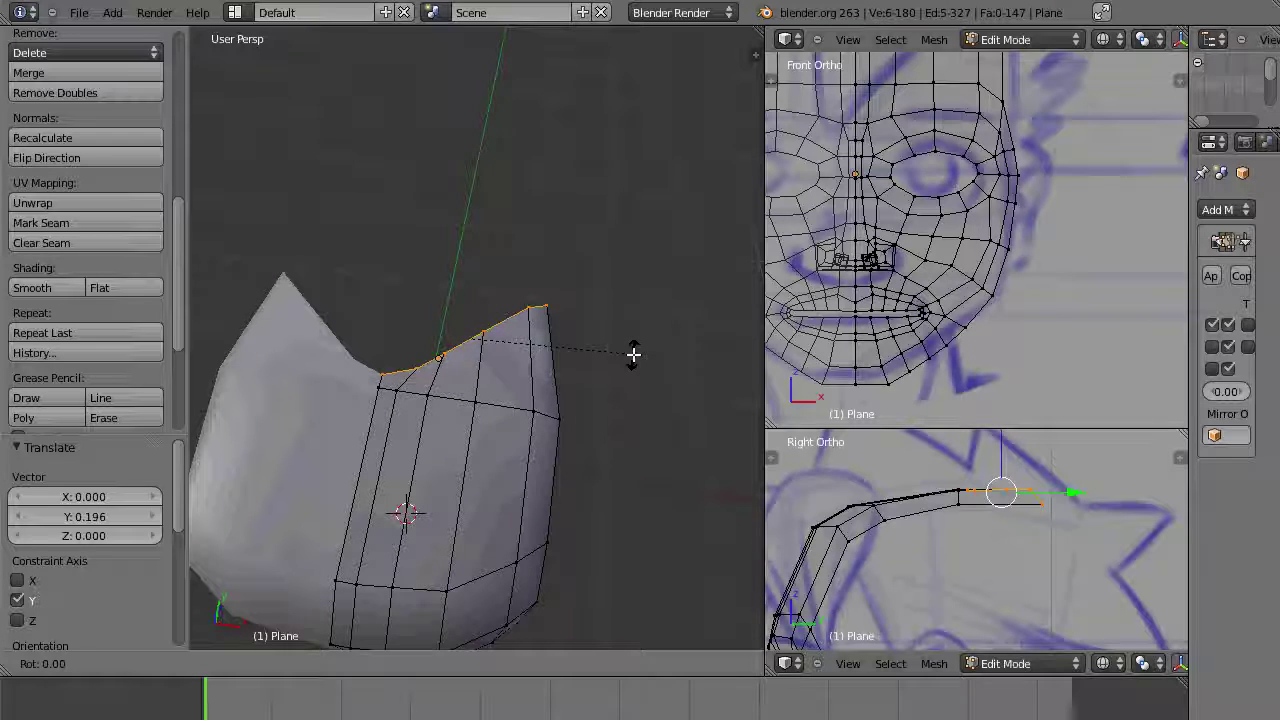
key(x)
key(y)
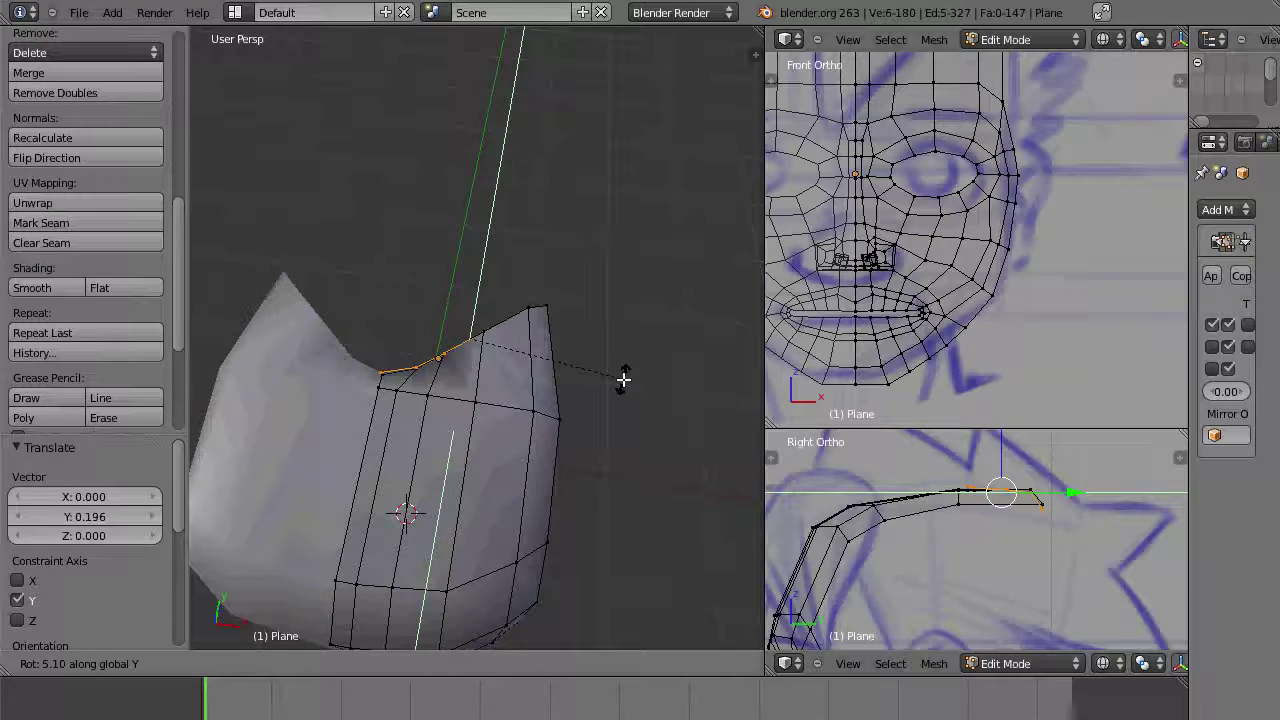
key(z)
click(613, 180)
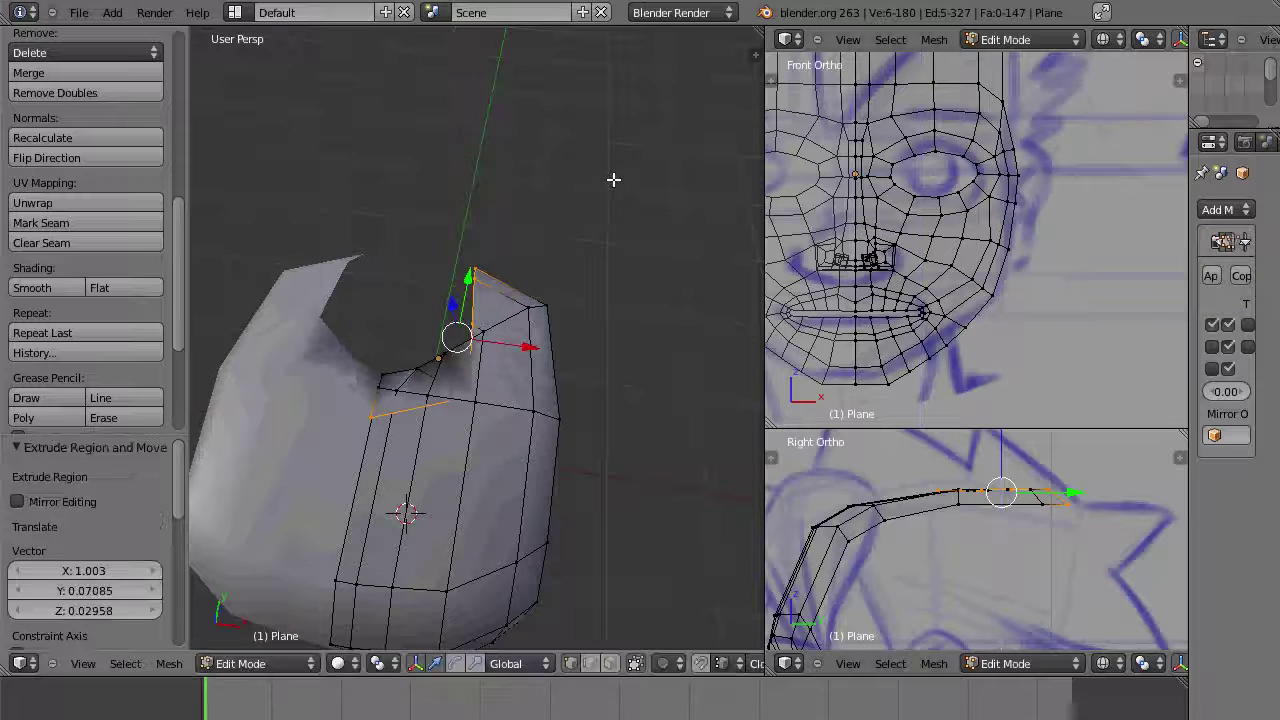
drag(473, 274, 498, 216)
click(498, 215)
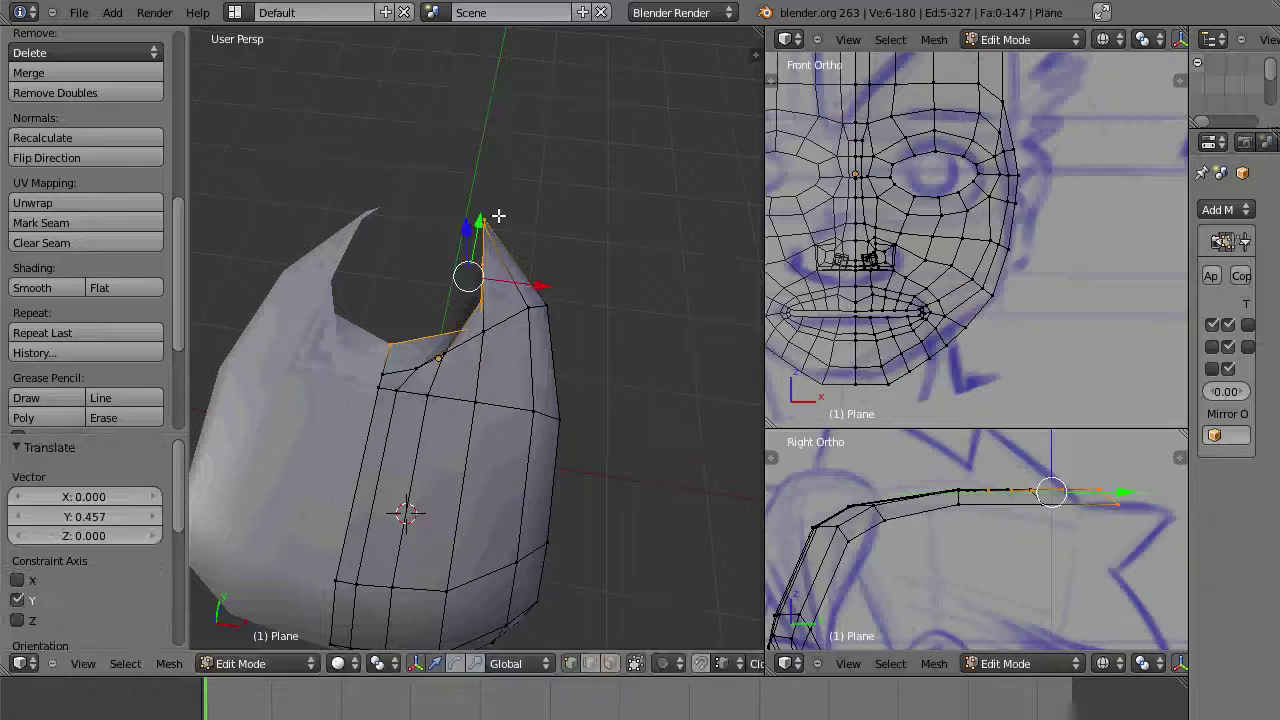
Step: Scale the new skull edge to -0.193 along X and adjust its position, including a shift of -0.264 along Y
key(s)
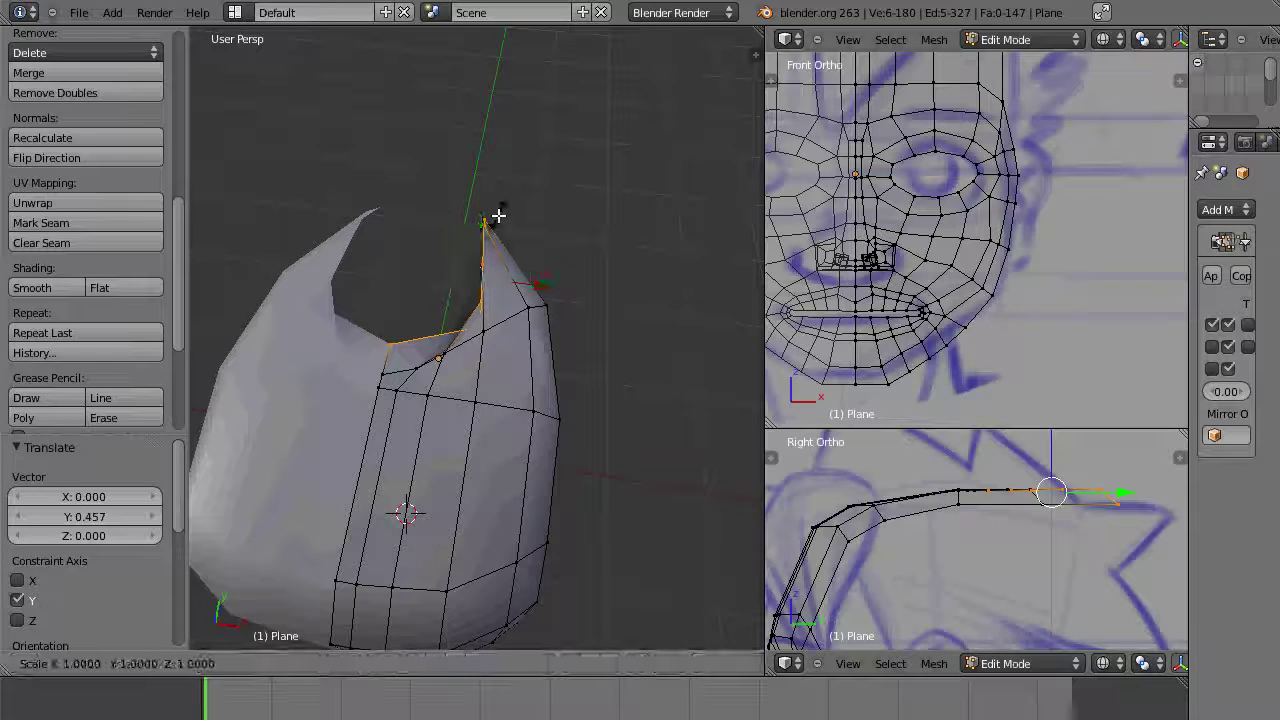
key(z)
key(x)
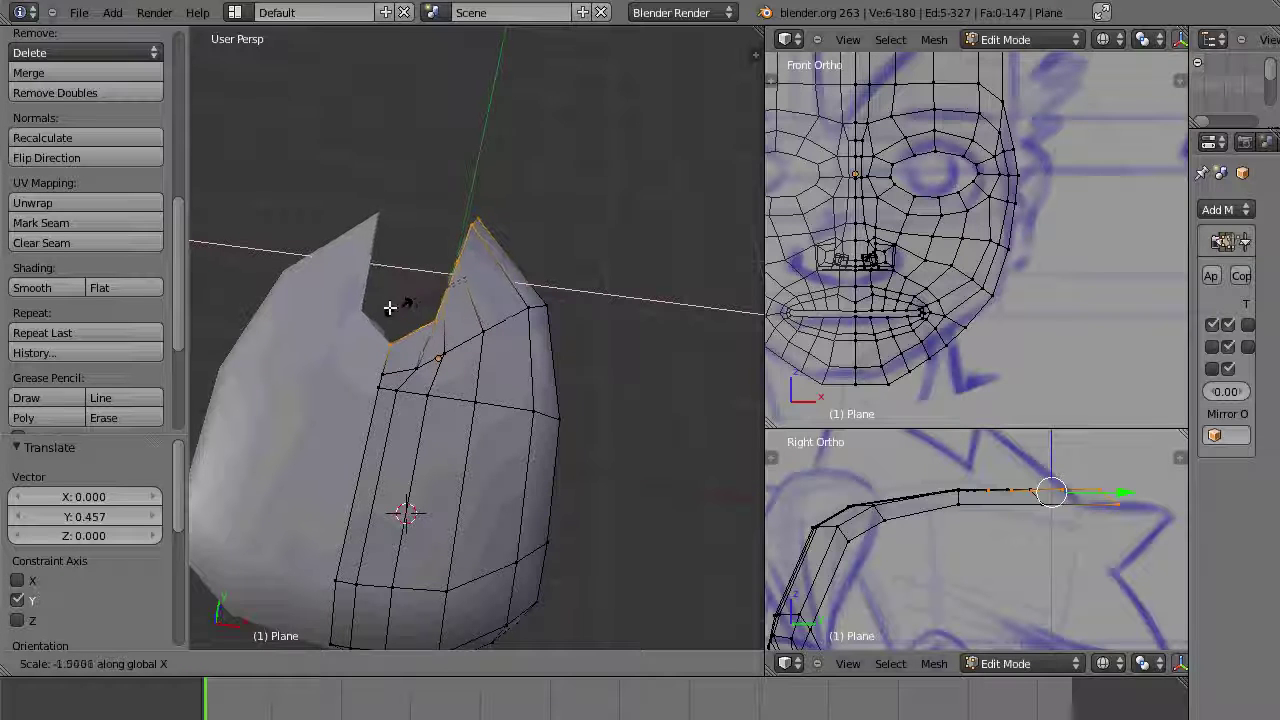
click(458, 274)
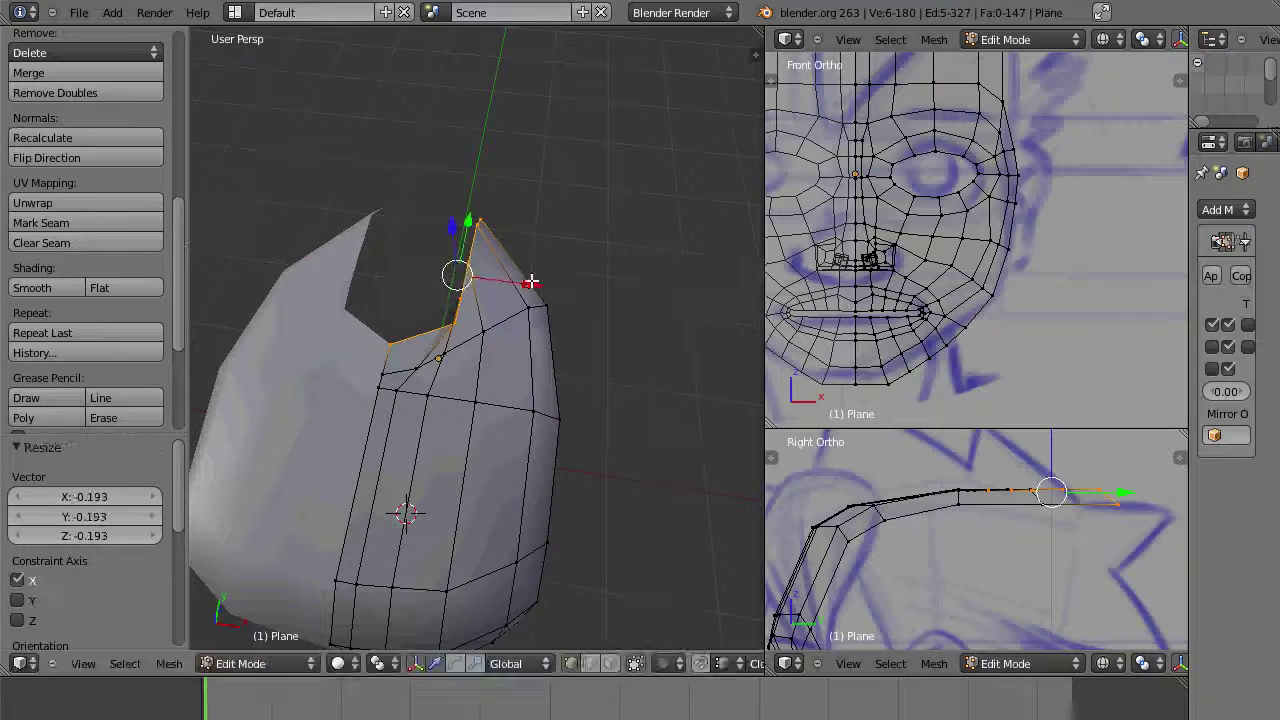
drag(531, 281, 466, 283)
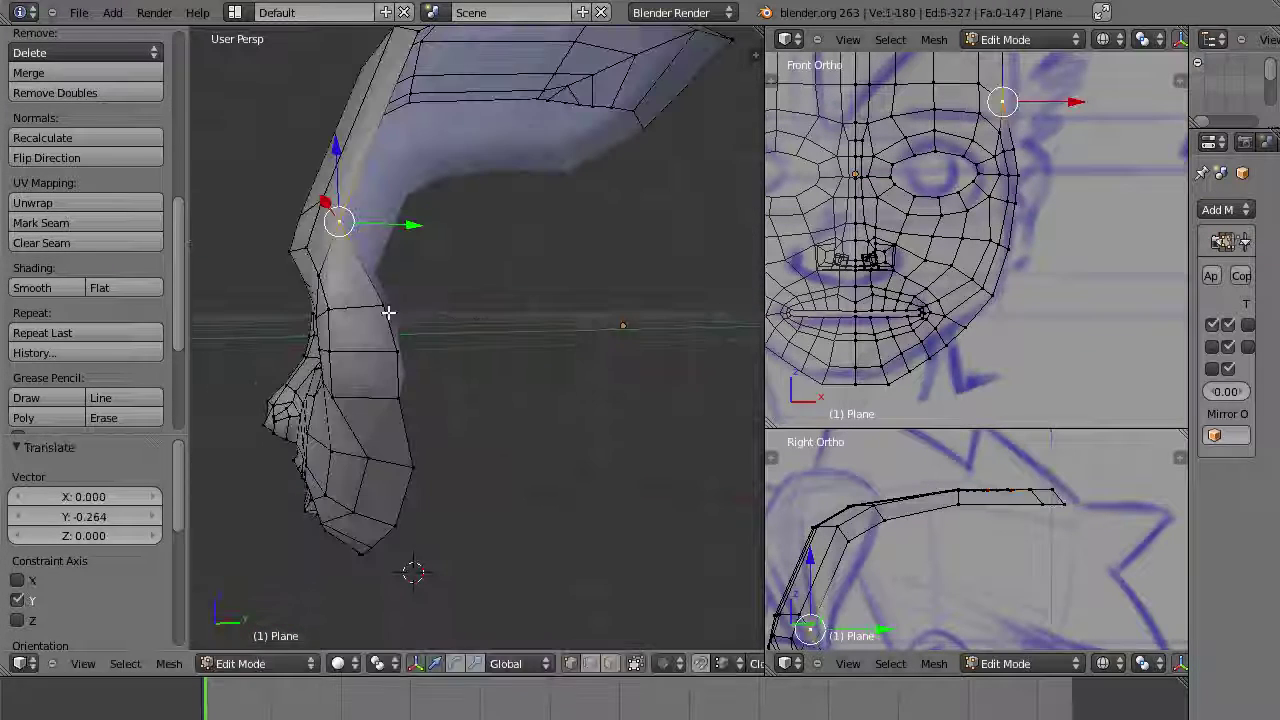
Step: Extrude the face's outer side edge, from temple to jaw, back by Y 1.247 and Z -0.009 in the side view
shift+right_click(382, 307)
shift+right_click(402, 350)
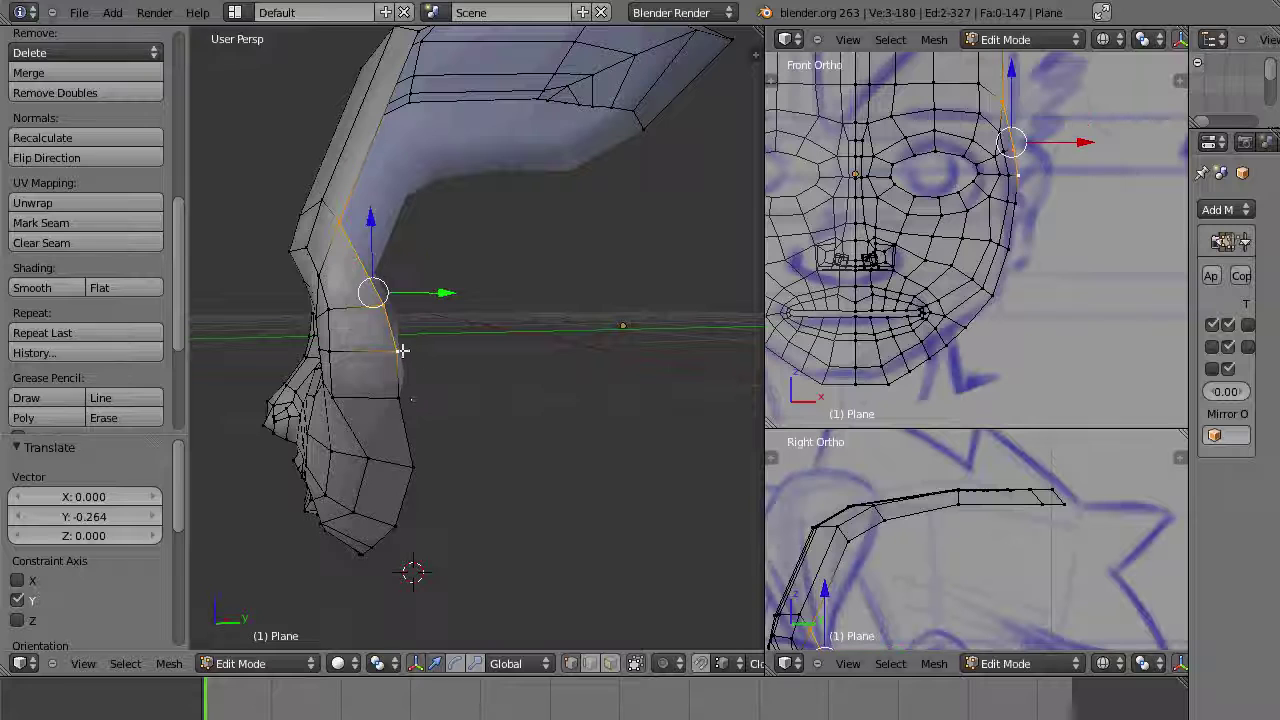
middle_drag(431, 421, 537, 297)
shift+right_click(502, 333)
shift+right_click(501, 263)
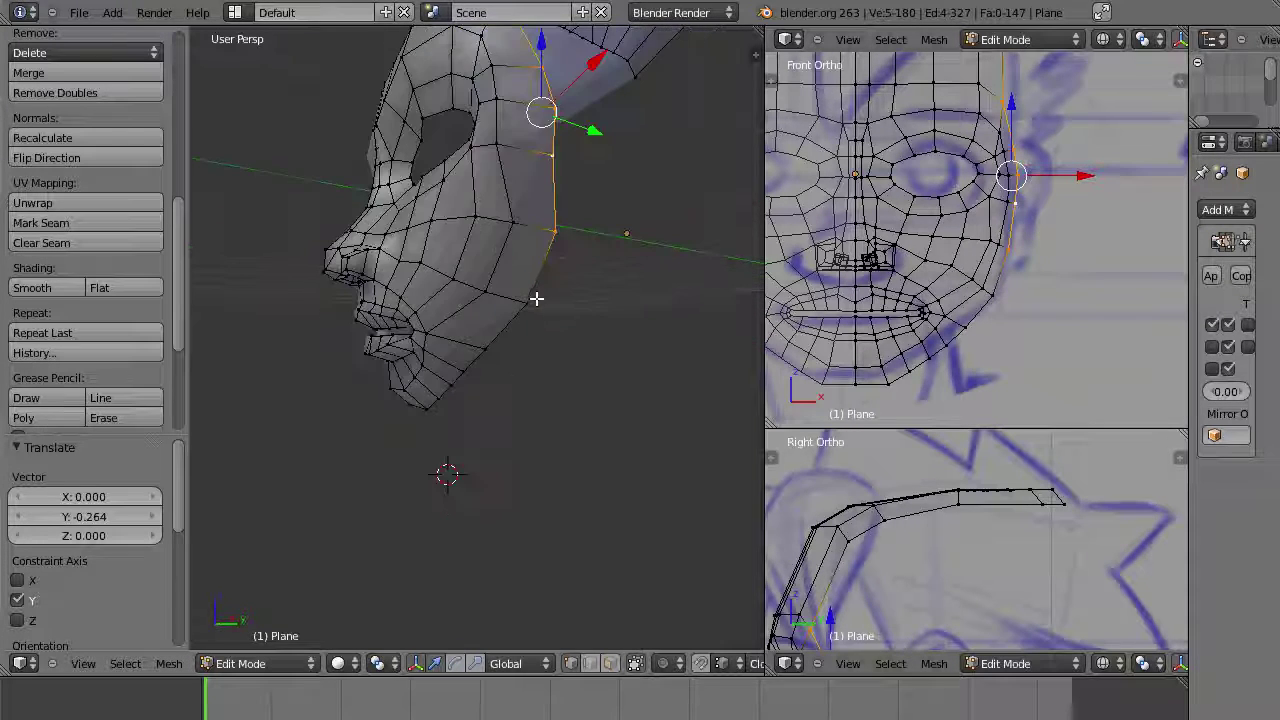
shift+right_click(530, 302)
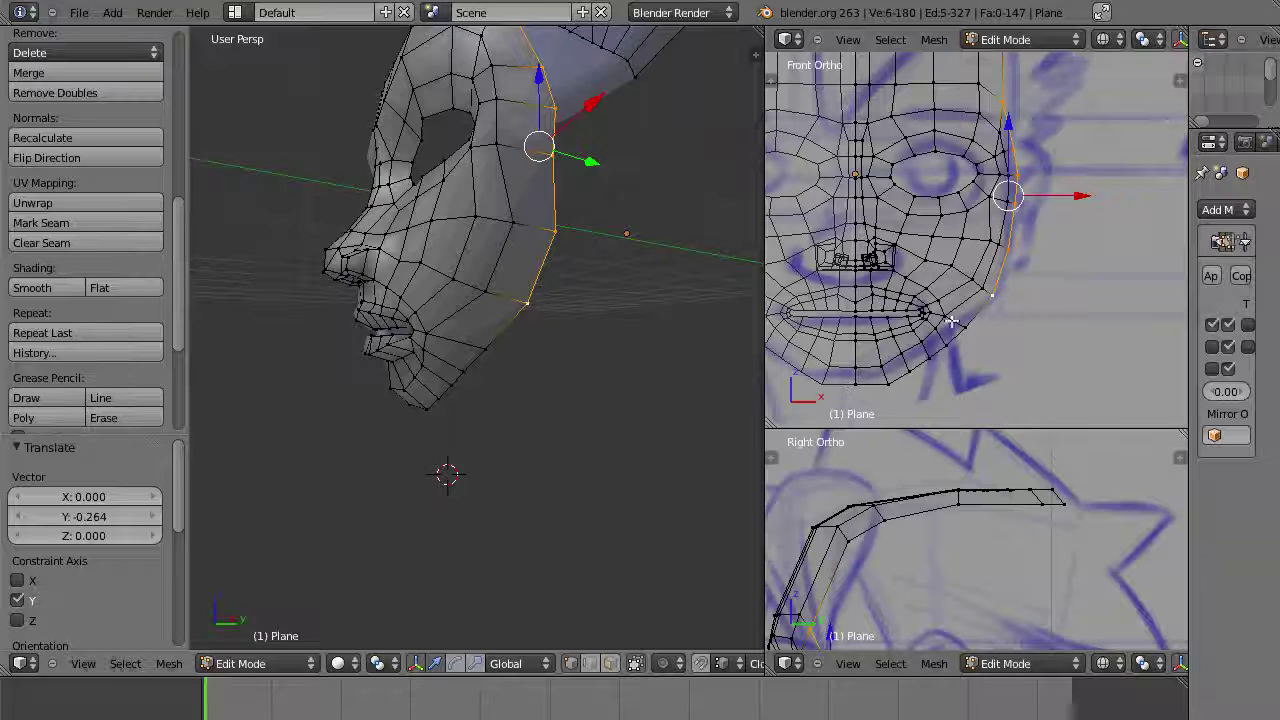
key(e)
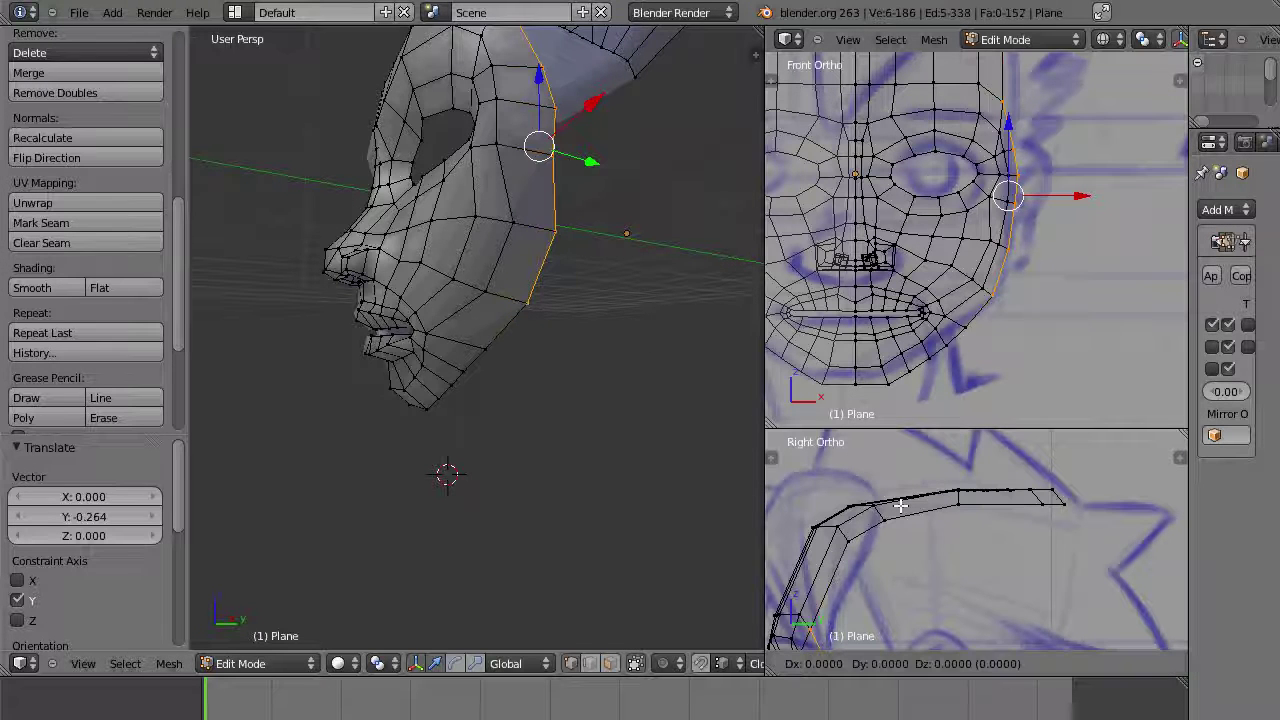
click(1044, 501)
key(KP_Decimal)
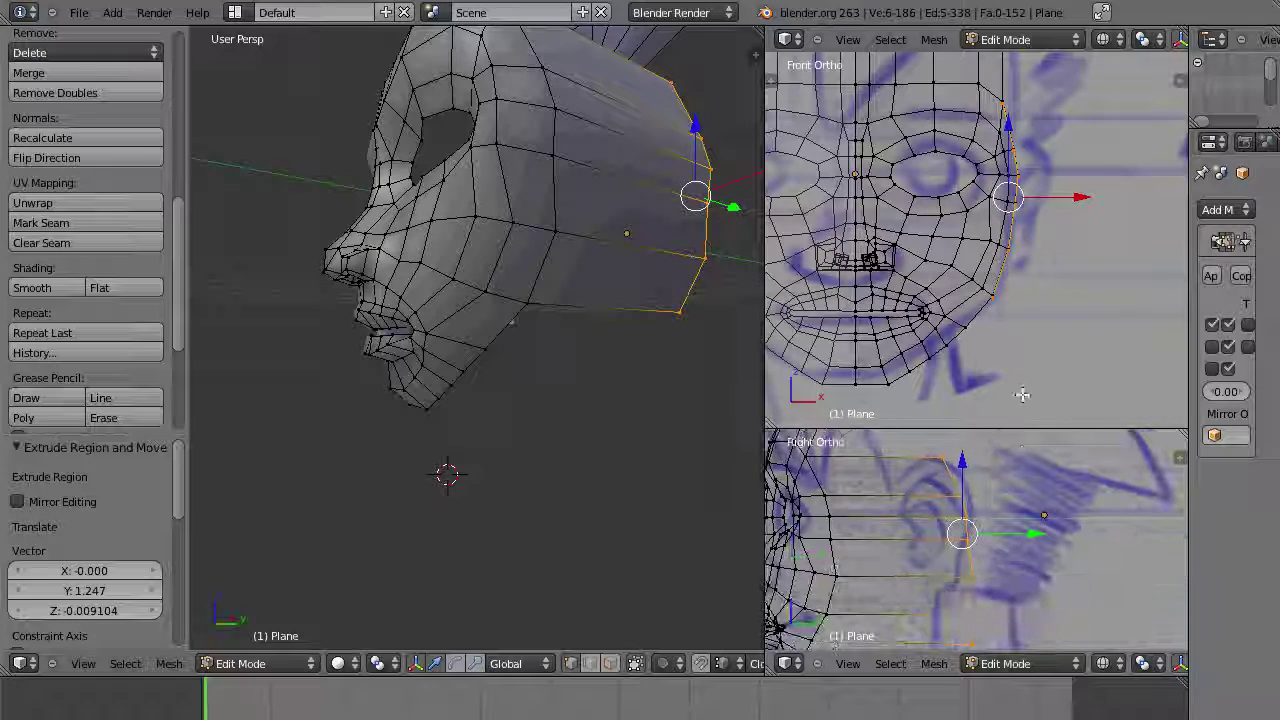
Step: Flatten the extruded side edge by scaling it to -0.129 along Y, and extrude it further back in the side view
key(s)
key(x)
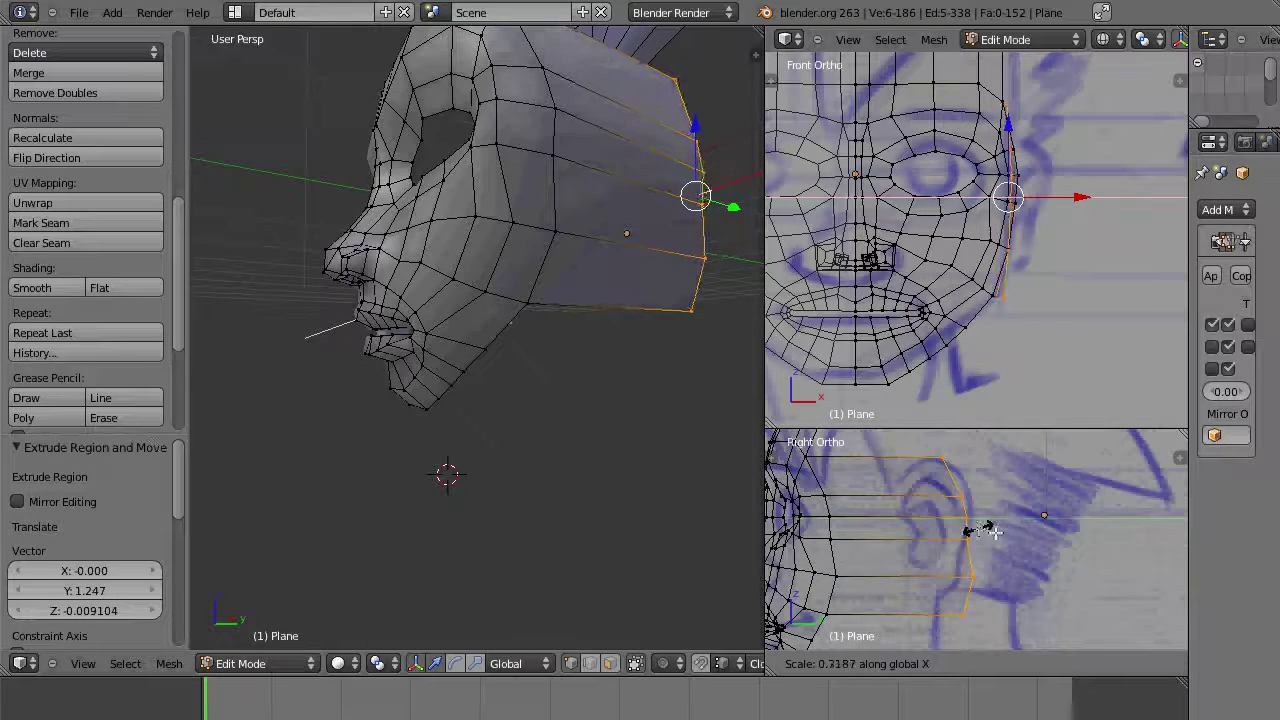
key(z)
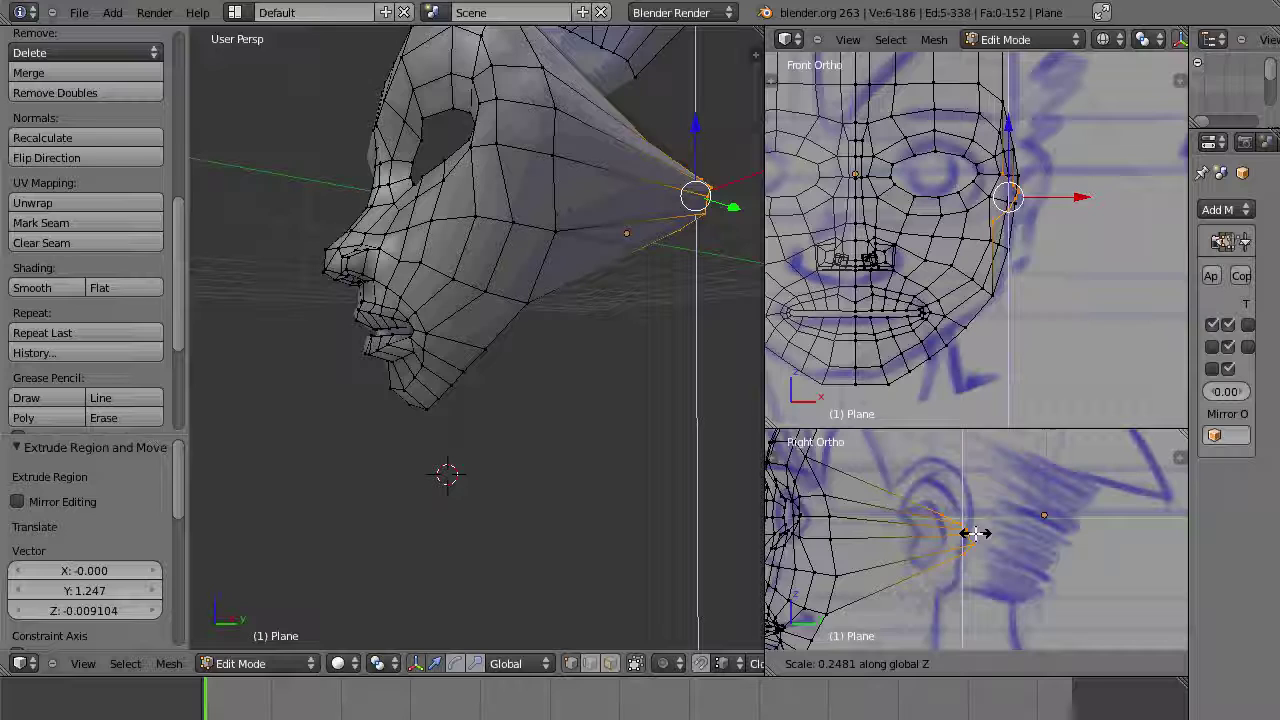
key(y)
click(960, 533)
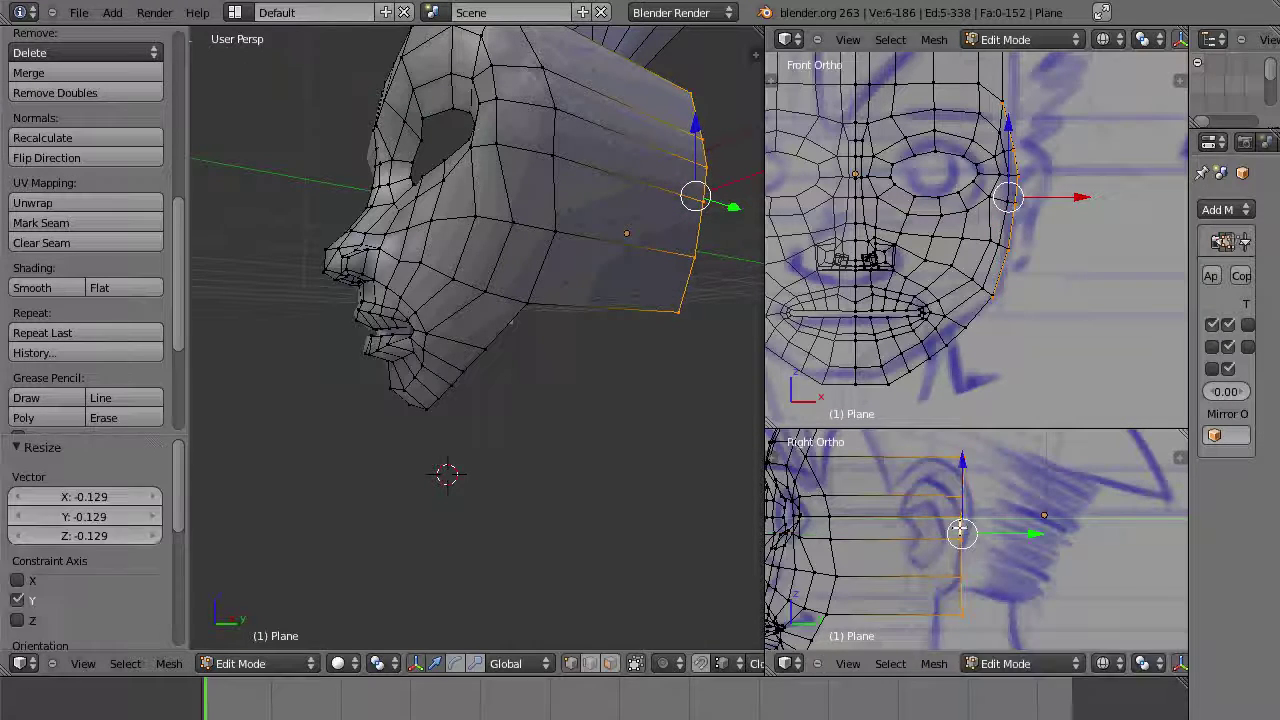
key(g)
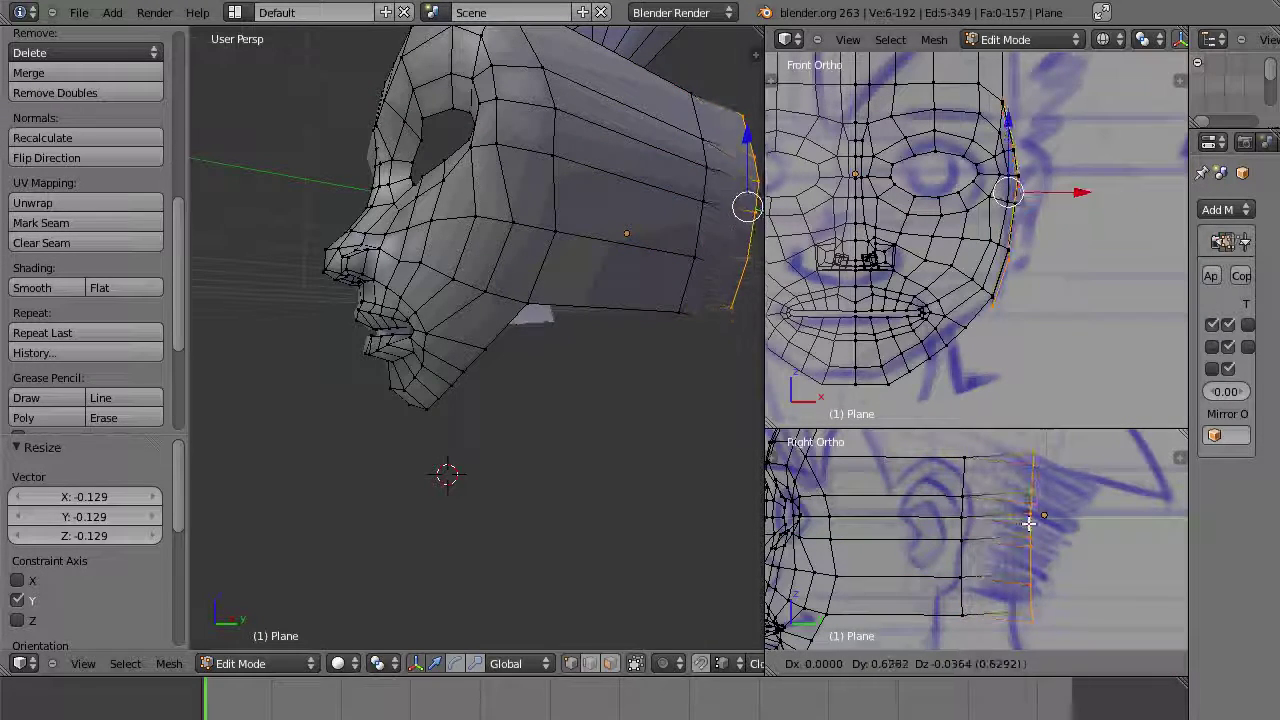
click(1041, 532)
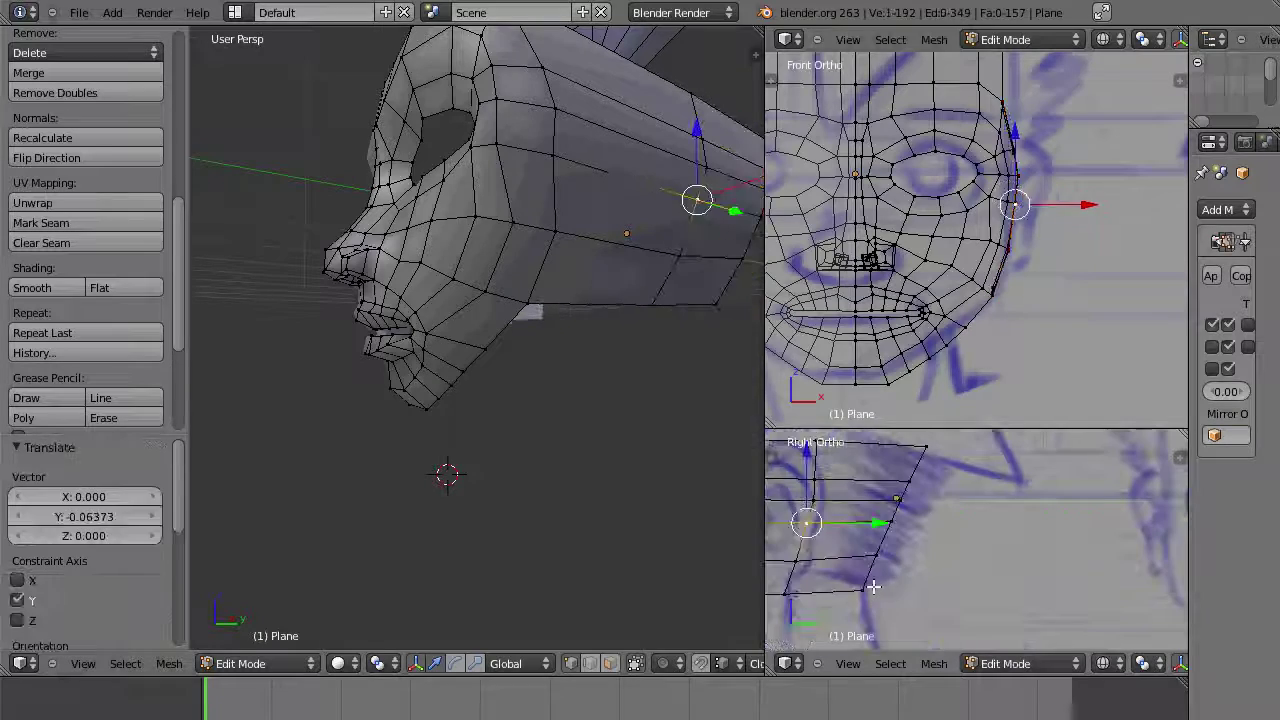
Step: Select the slanted rear edge of the head's side, extrude it, and fill faces between it and the skull top
right_click(873, 587)
ctrl+drag(964, 530, 886, 633)
ctrl+drag(894, 448, 900, 452)
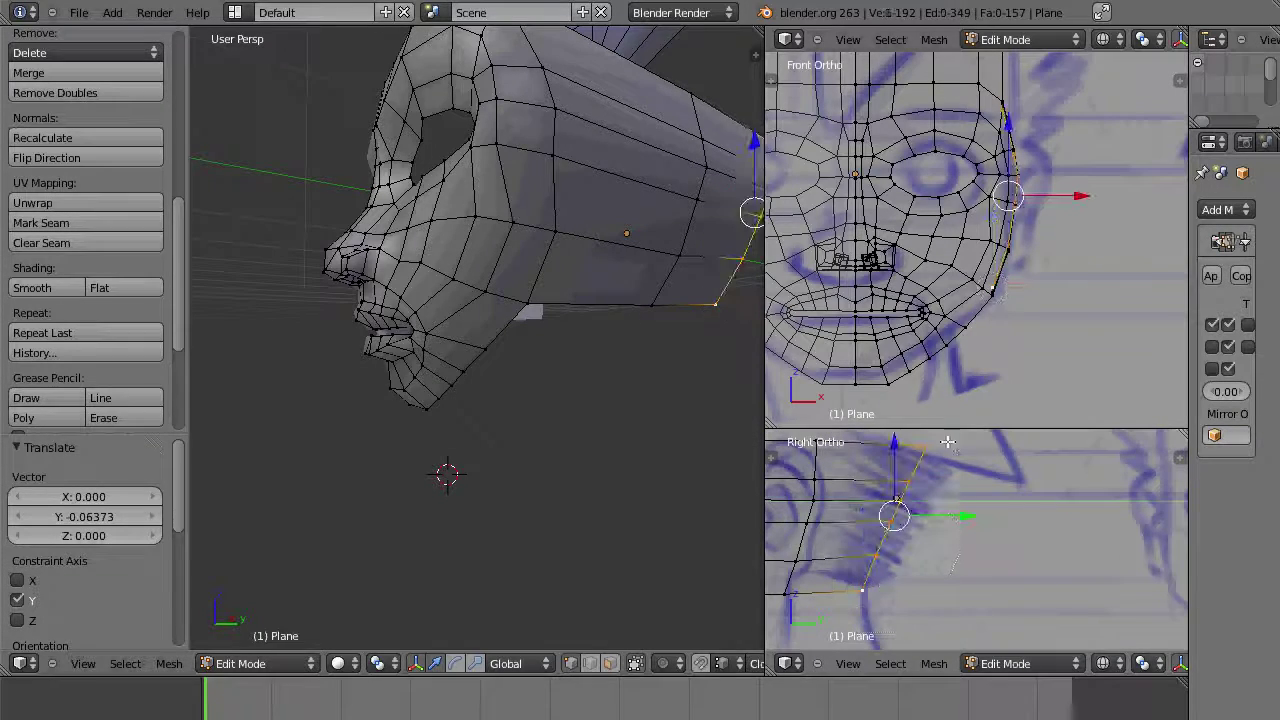
mouse_move(711, 283)
middle_down()
mouse_move(583, 380)
mouse_move(394, 375)
mouse_move(471, 389)
middle_up()
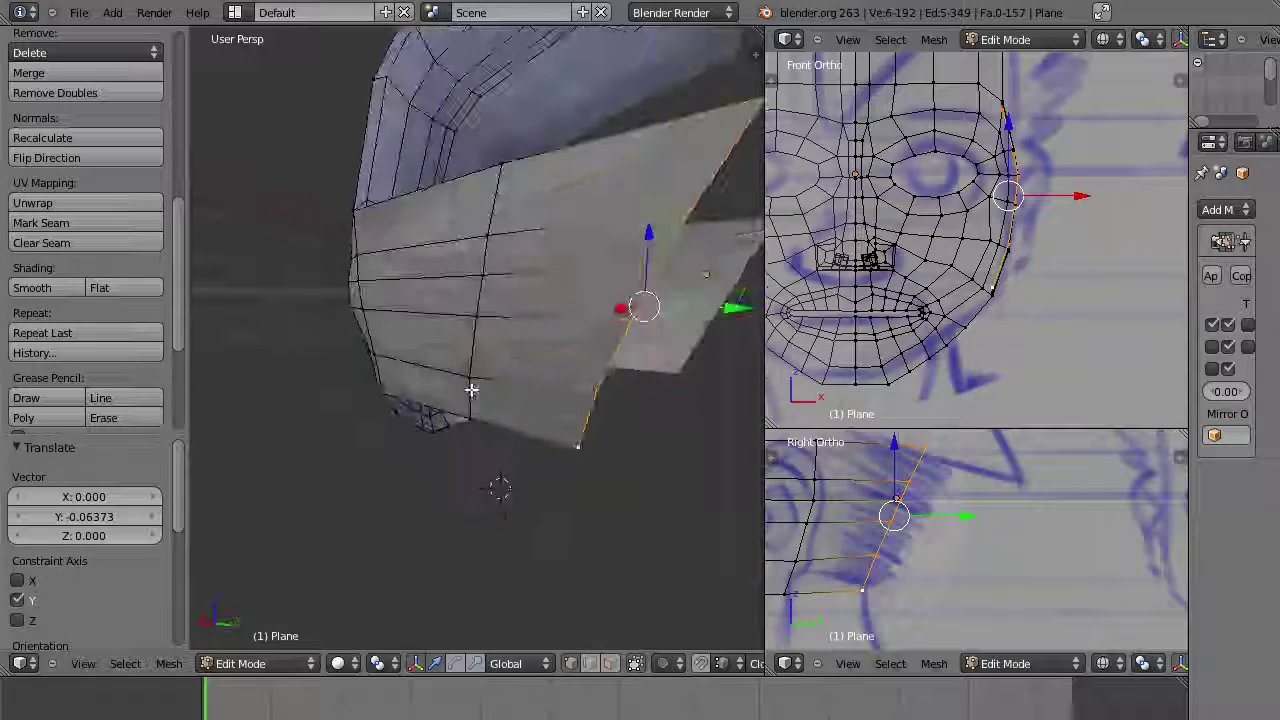
scroll(480, 387, down, 3)
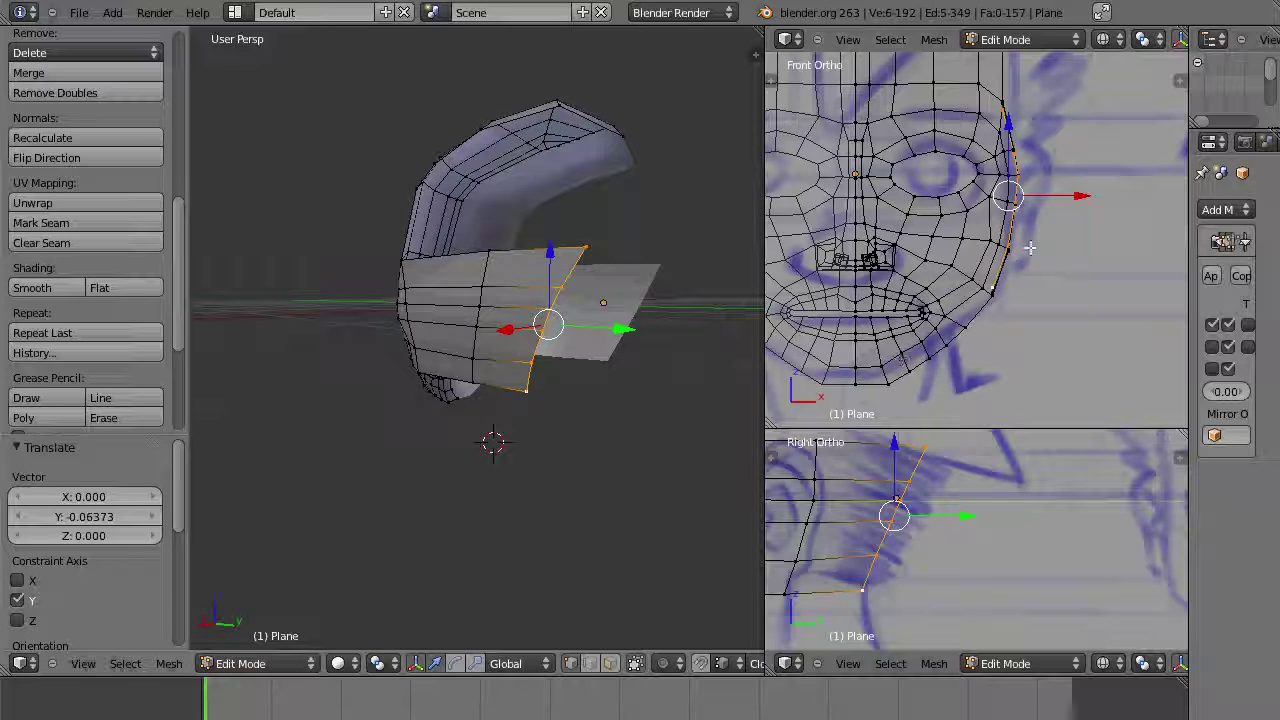
key(e)
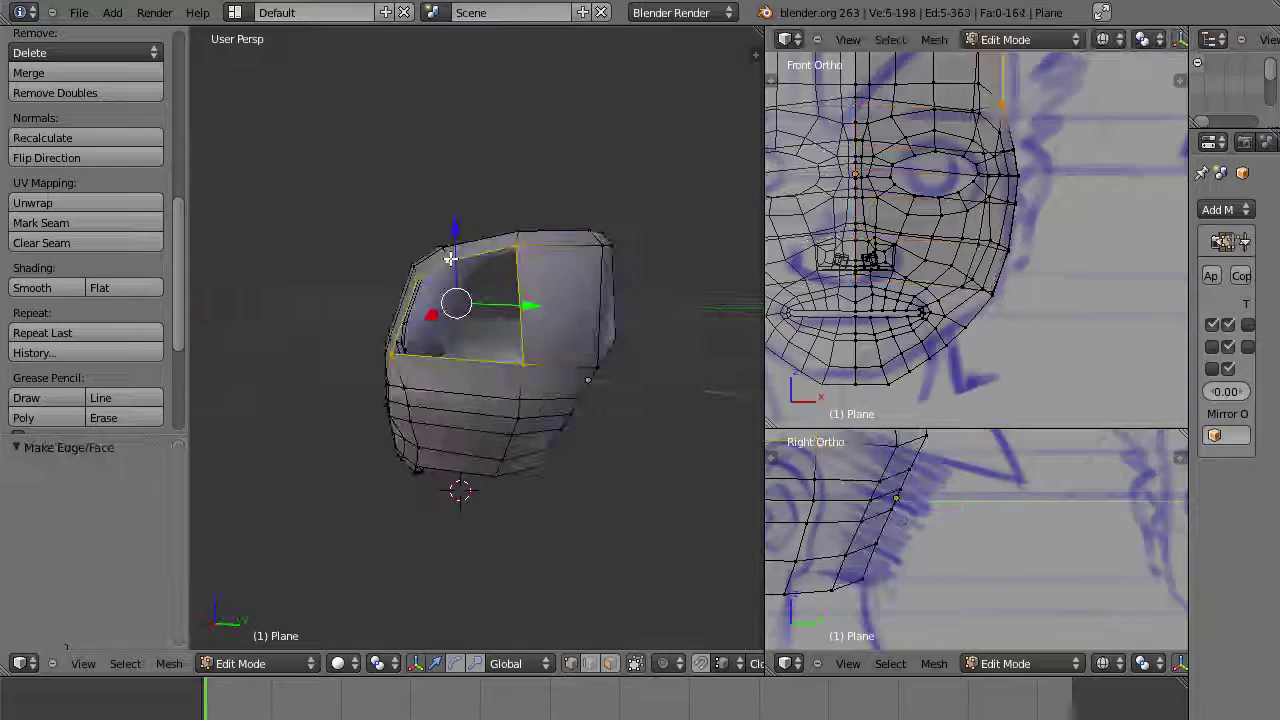
Step: Fill the opening on the side of the skull with a face and add a centred loop cut across the rear faces
key(f)
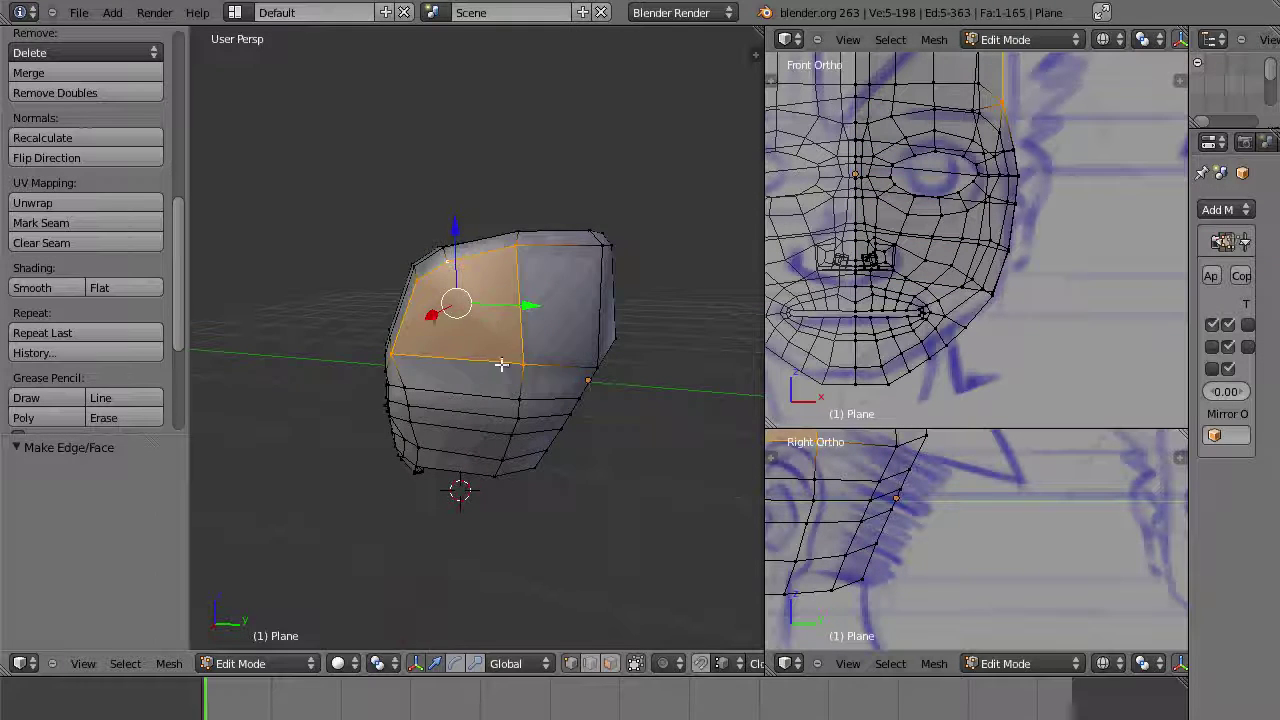
middle_drag(501, 365, 553, 356)
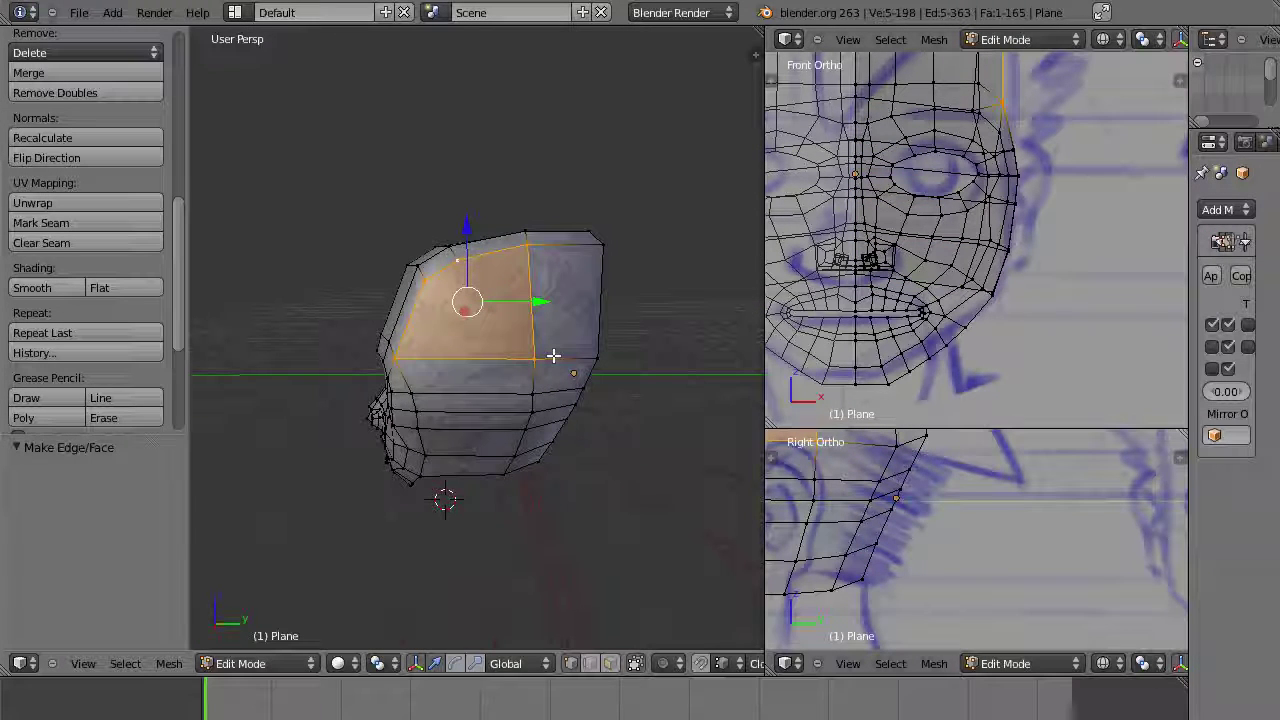
key(ctrl+r)
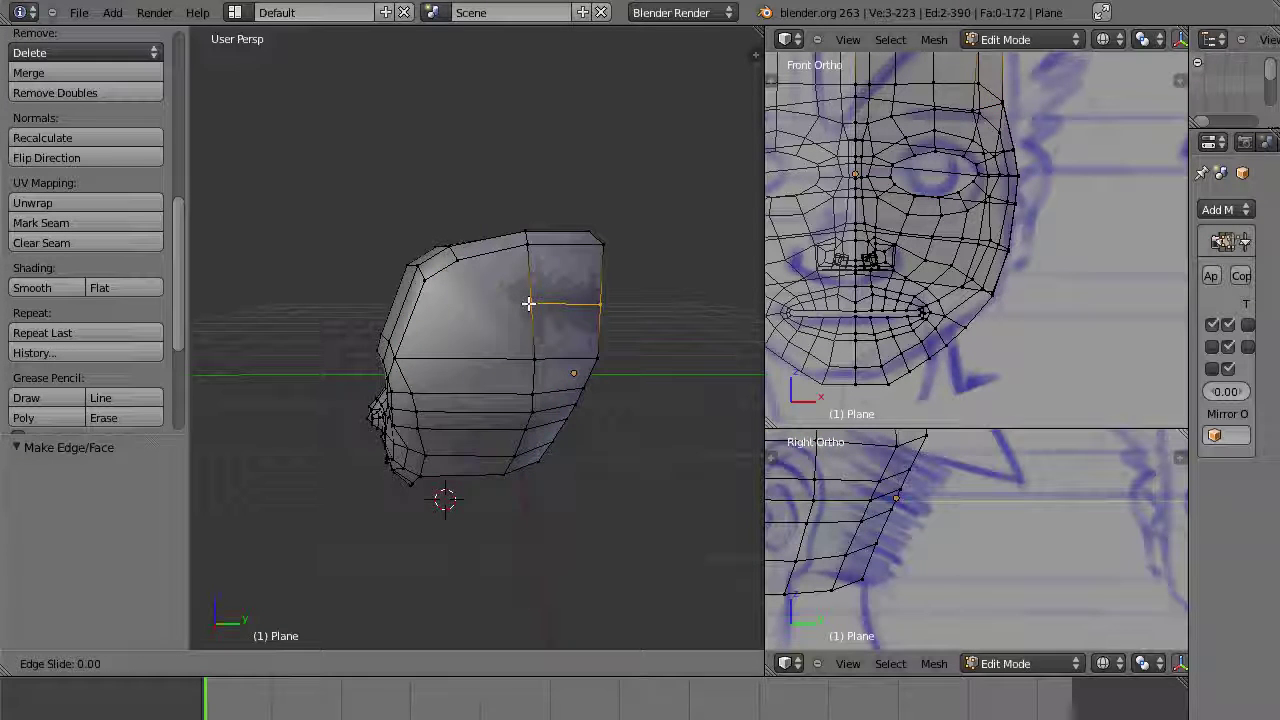
key(Escape)
Step: Knife-cut the large side face from the new loop's front end to the upper forehead corner and clear the selection
key(l)
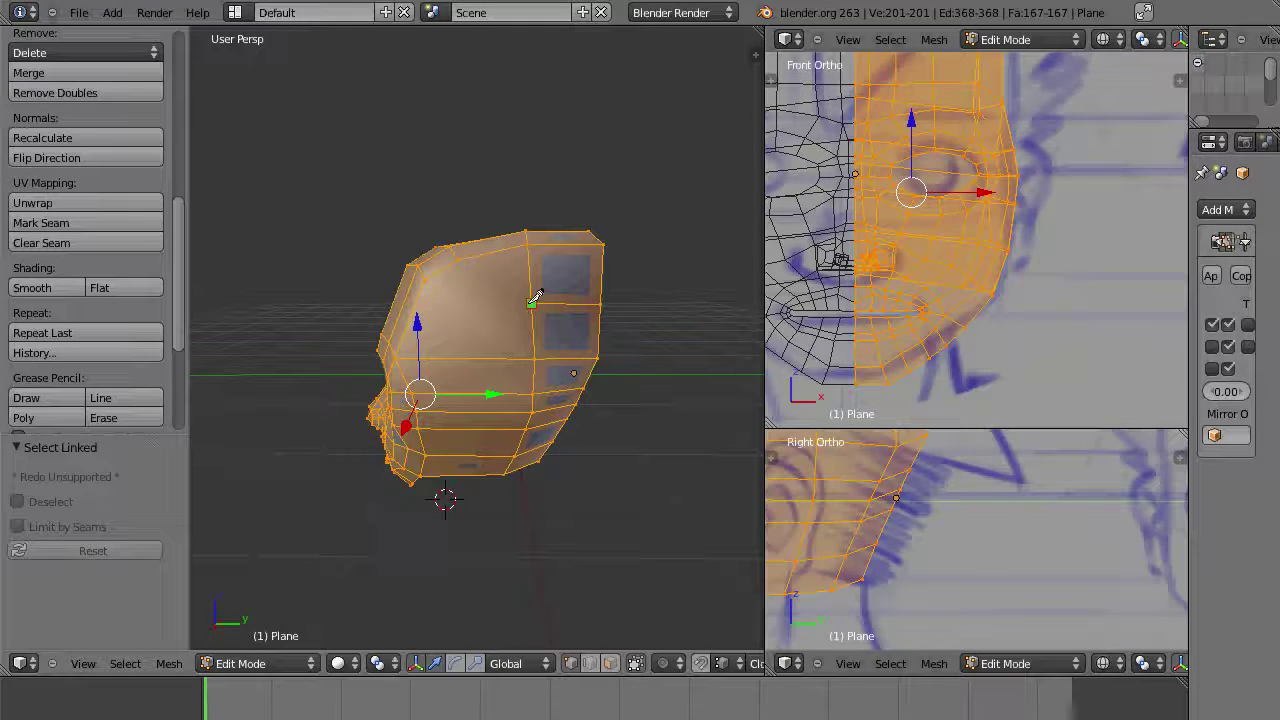
key(k)
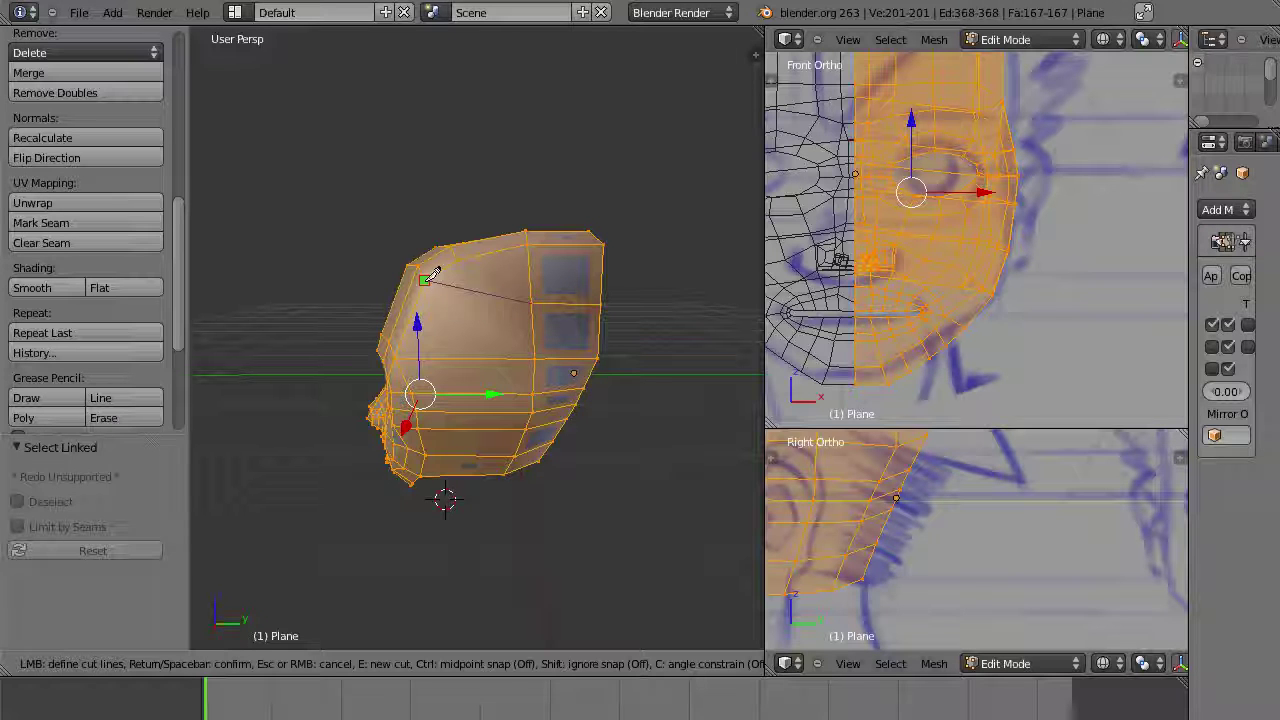
click(426, 279)
key(Return)
middle_drag(640, 360, 603, 414)
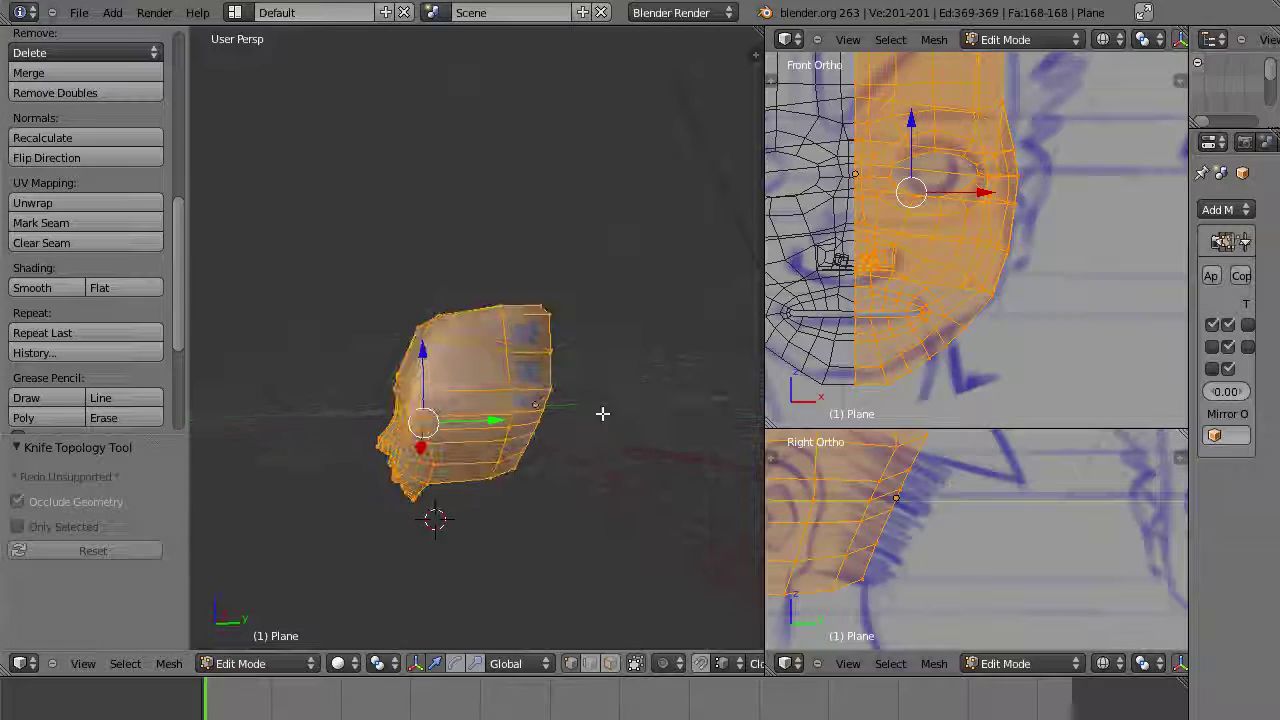
key(a)
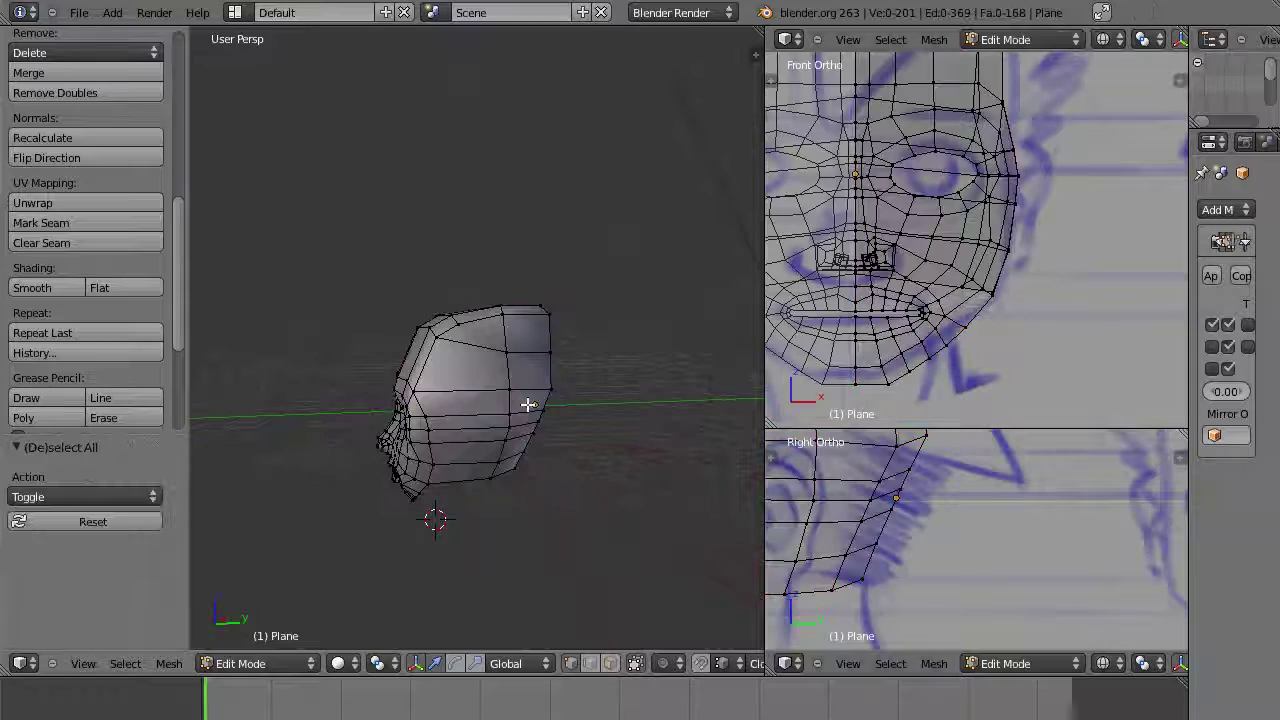
Step: Switch to face selection with one face on the upper rear side of the skull selected
middle_drag(576, 395, 515, 383)
right_click(515, 383)
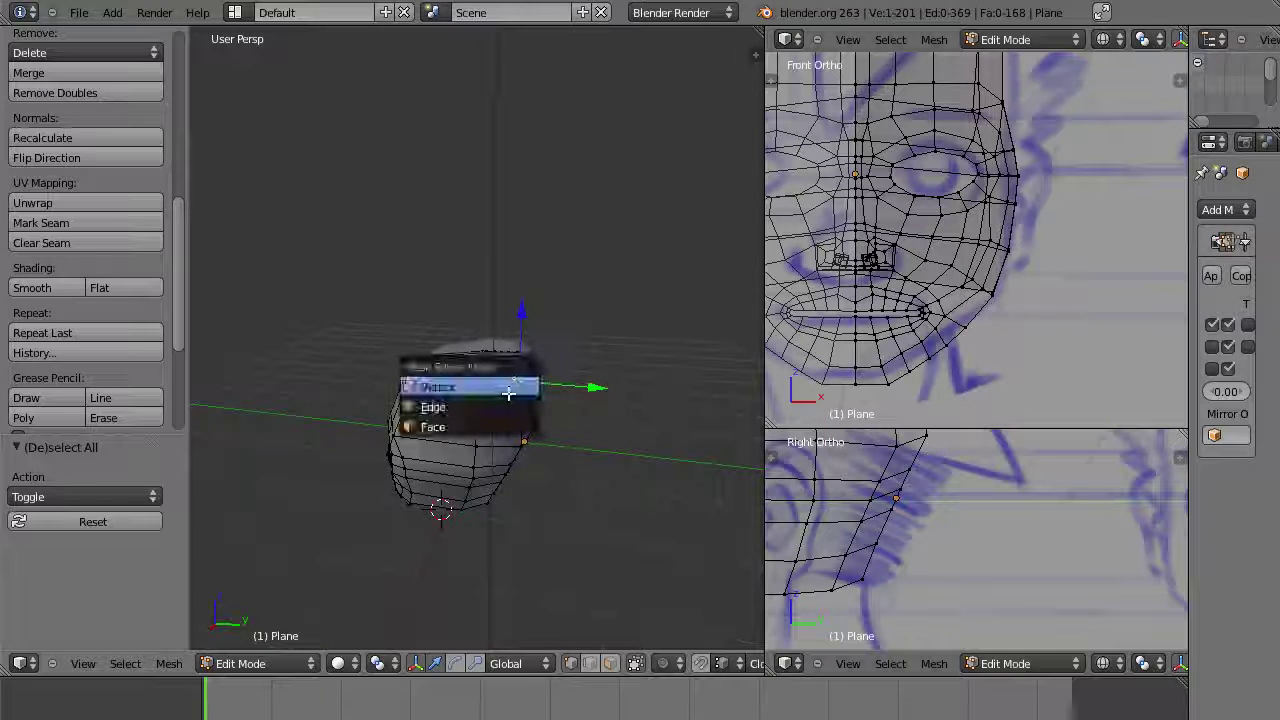
click(489, 425)
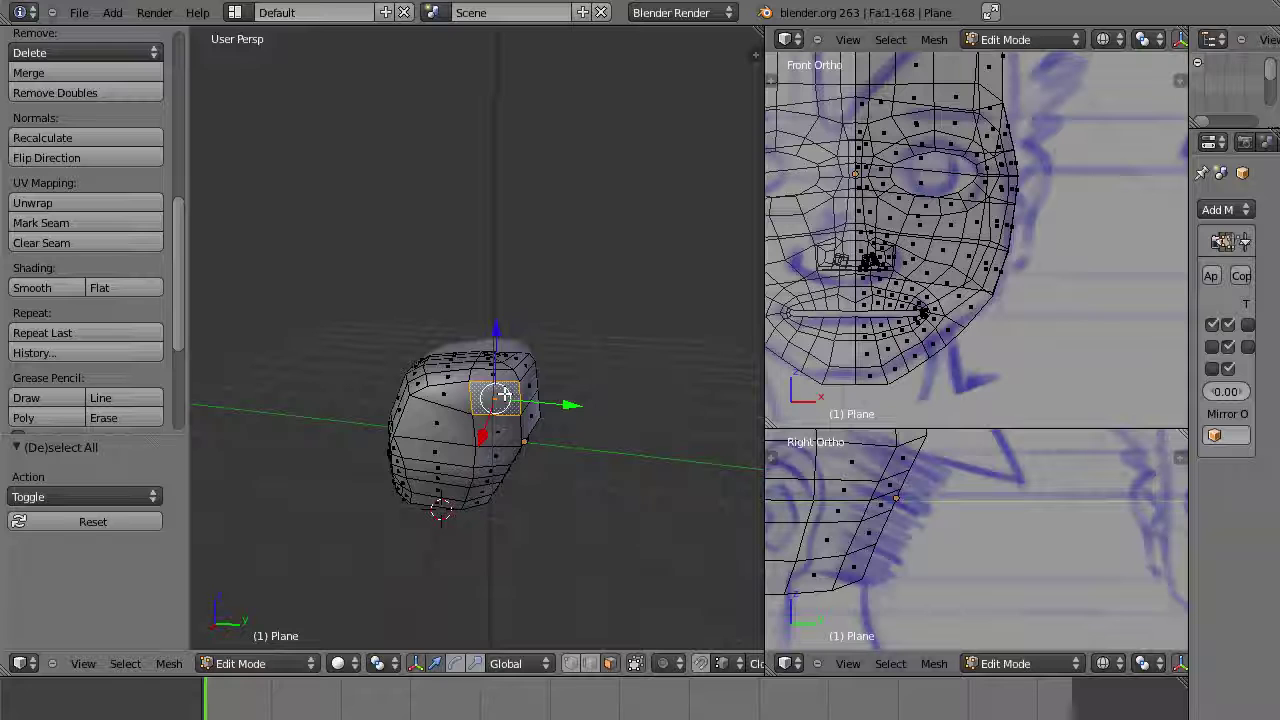
key(ctrl+KP_Add)
key(ctrl+KP_Add)
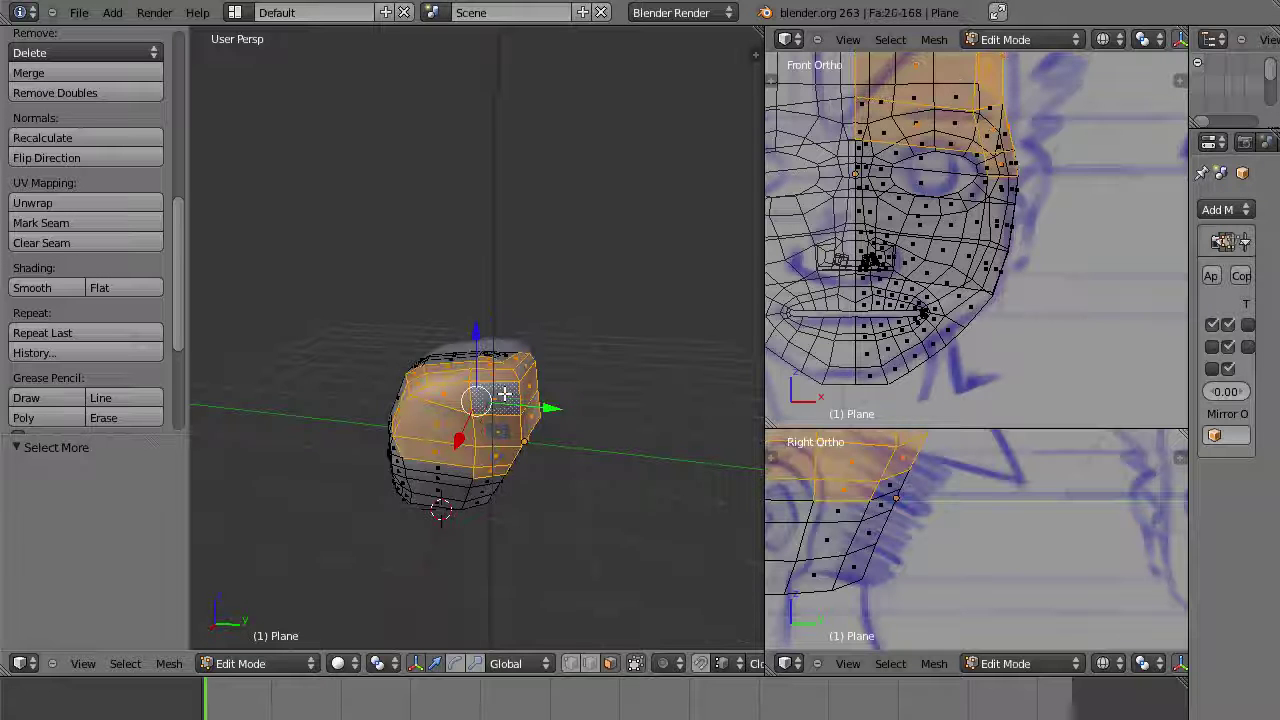
key(ctrl+KP_Subtract)
key(ctrl+KP_Add)
key(ctrl+KP_Subtract)
key(ctrl+KP_Add)
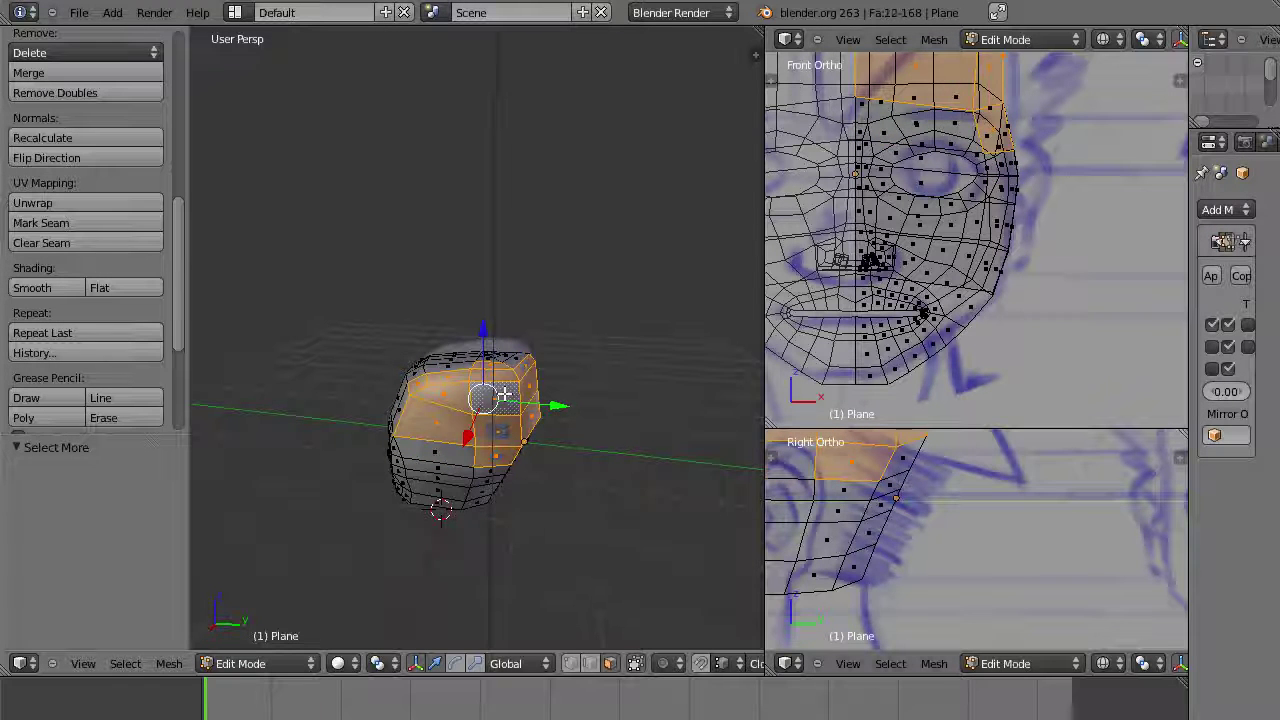
key(ctrl+KP_Add)
key(ctrl+KP_Add)
key(ctrl+KP_Subtract)
key(ctrl+KP_Subtract)
key(ctrl+KP_Add)
key(ctrl+KP_Subtract)
key(ctrl+KP_Subtract)
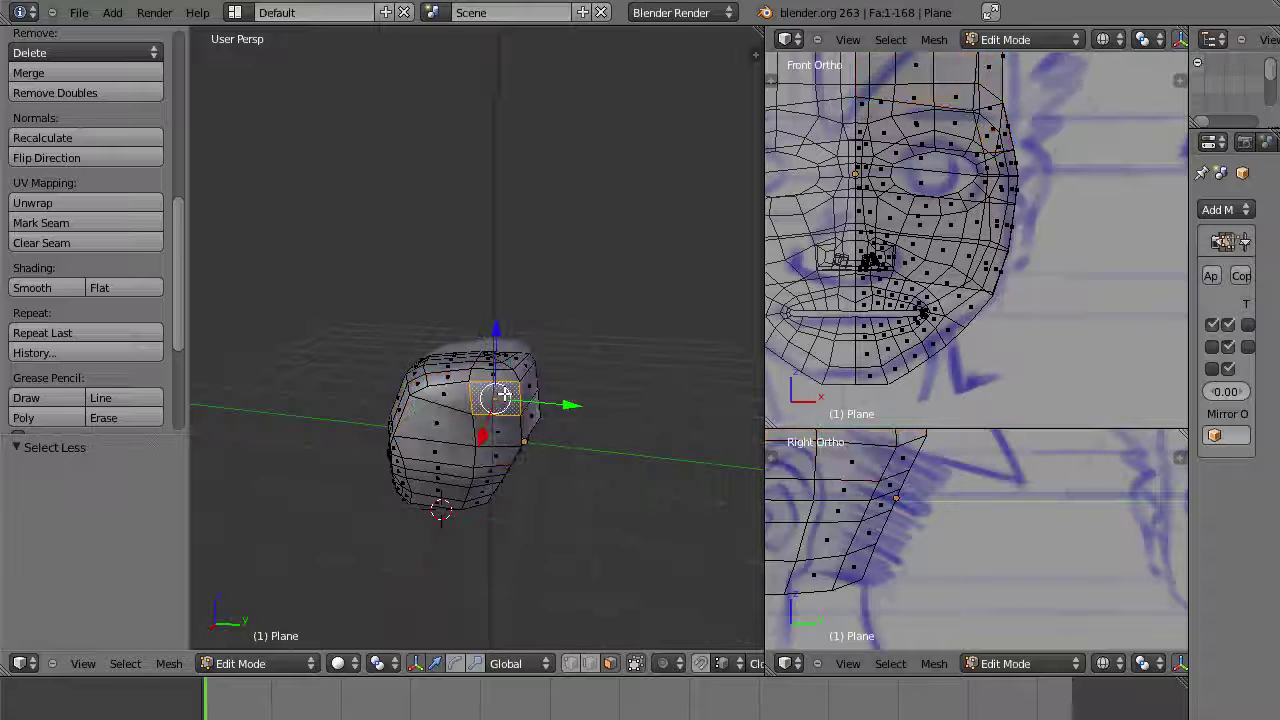
Step: Grow the selection twice around the upper side face and smooth the vertices of the selected skull faces
key(ctrl+KP_Add)
key(ctrl+KP_Add)
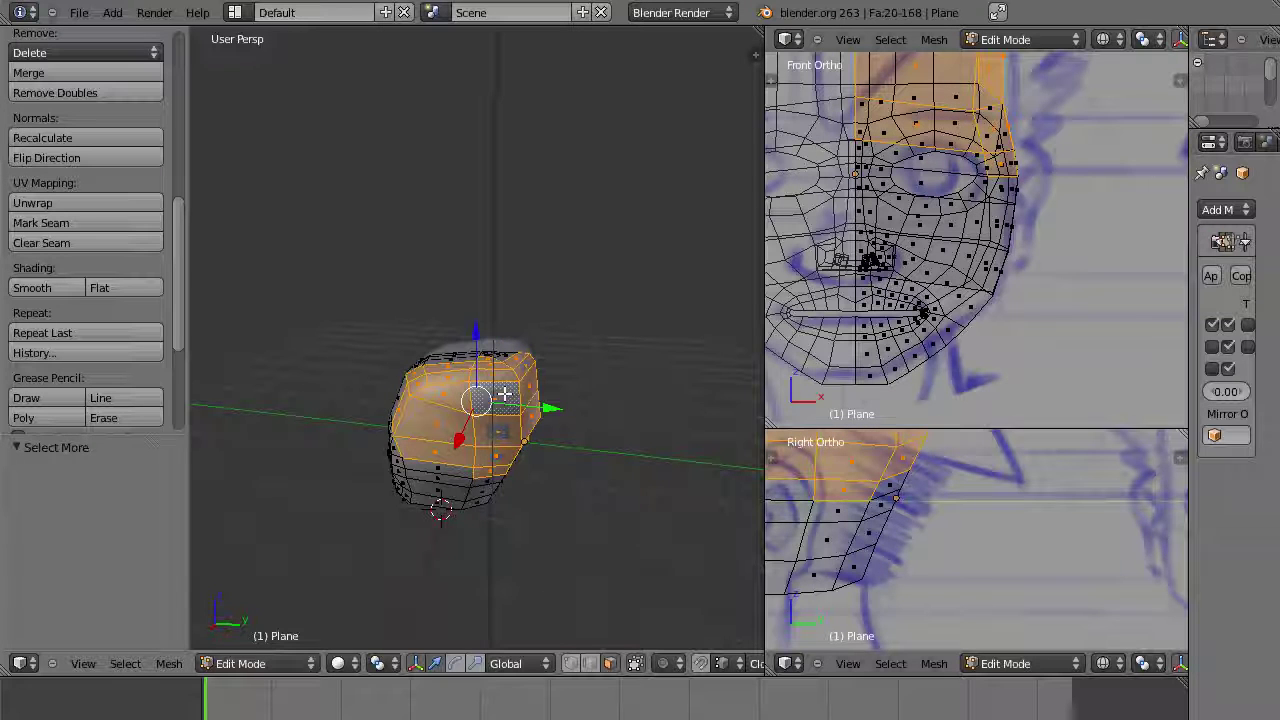
key(w)
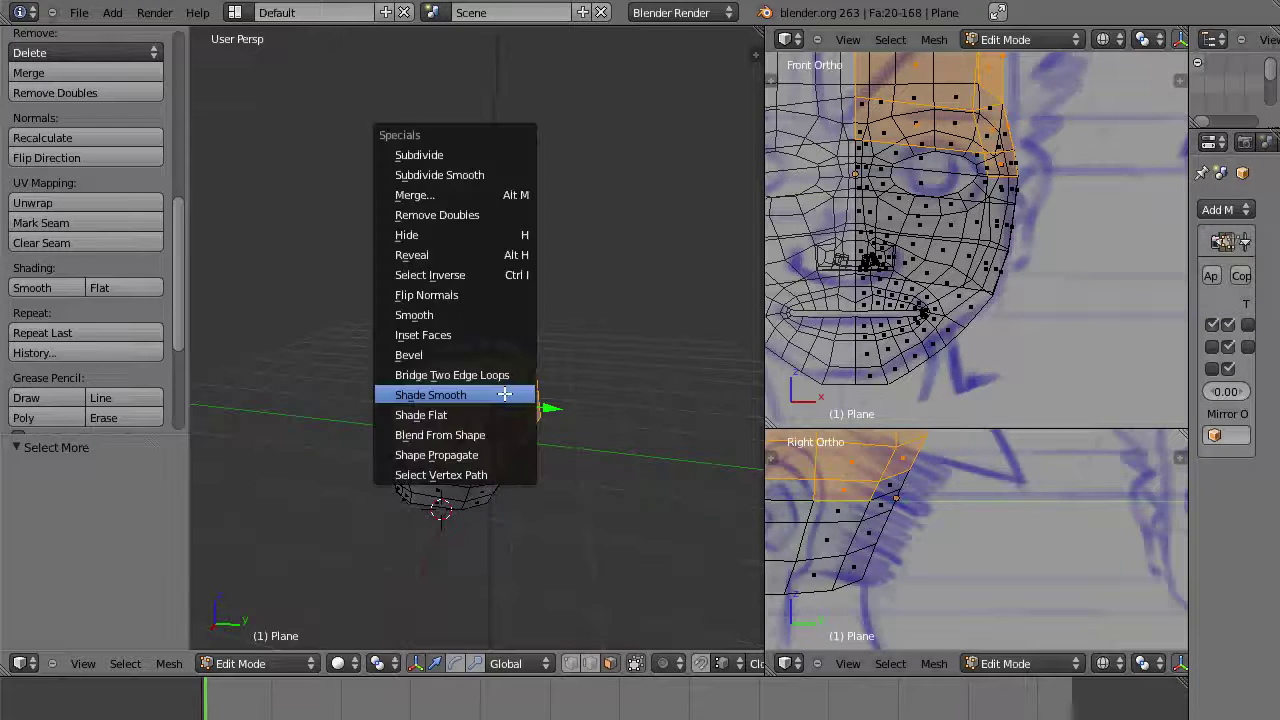
click(430, 315)
Step: Select a lower rear face of the head, grow the selection twice, and smooth the selected faces' vertices twice
middle_drag(432, 318, 500, 423)
right_click(500, 425)
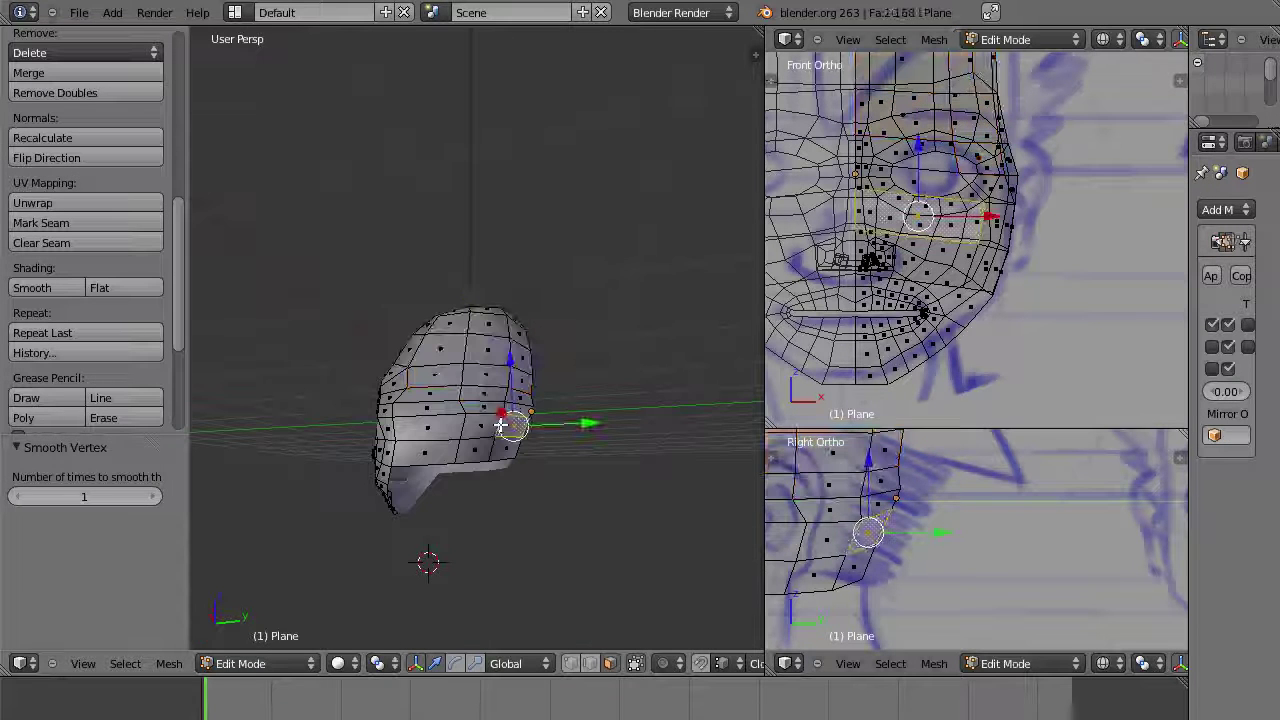
key(ctrl+KP_Add)
key(ctrl+KP_Add)
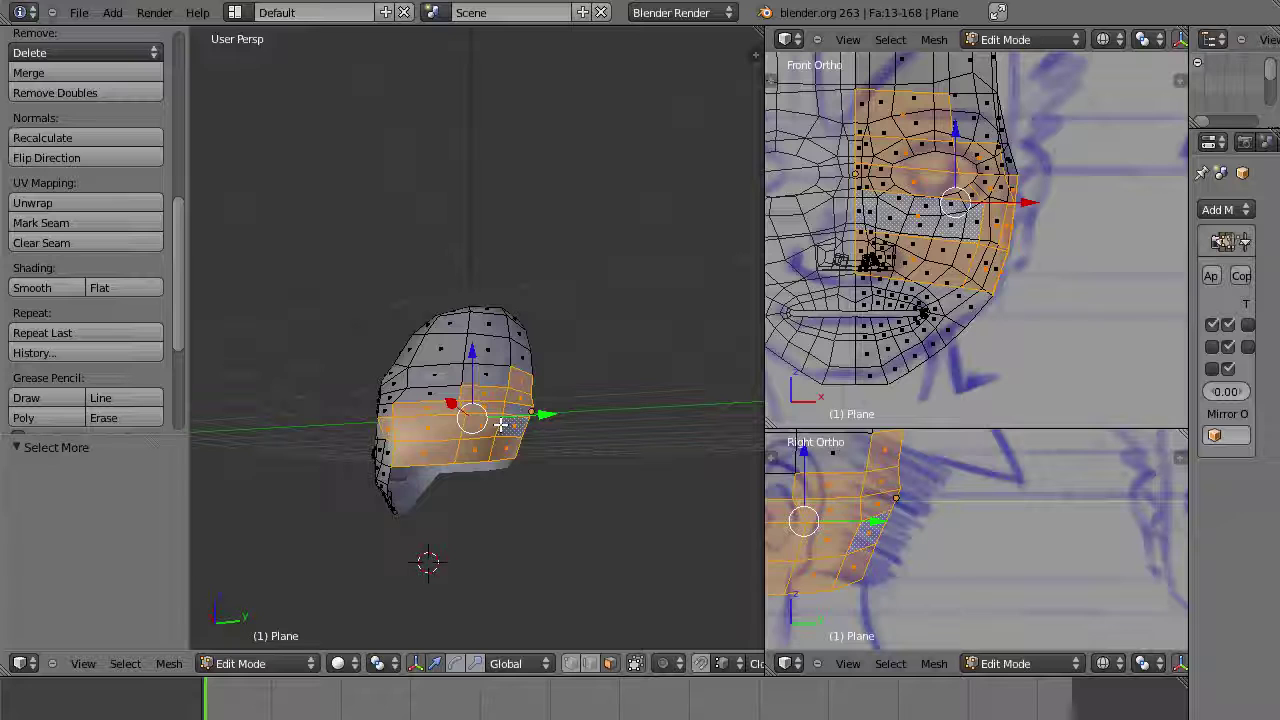
key(w)
click(500, 425)
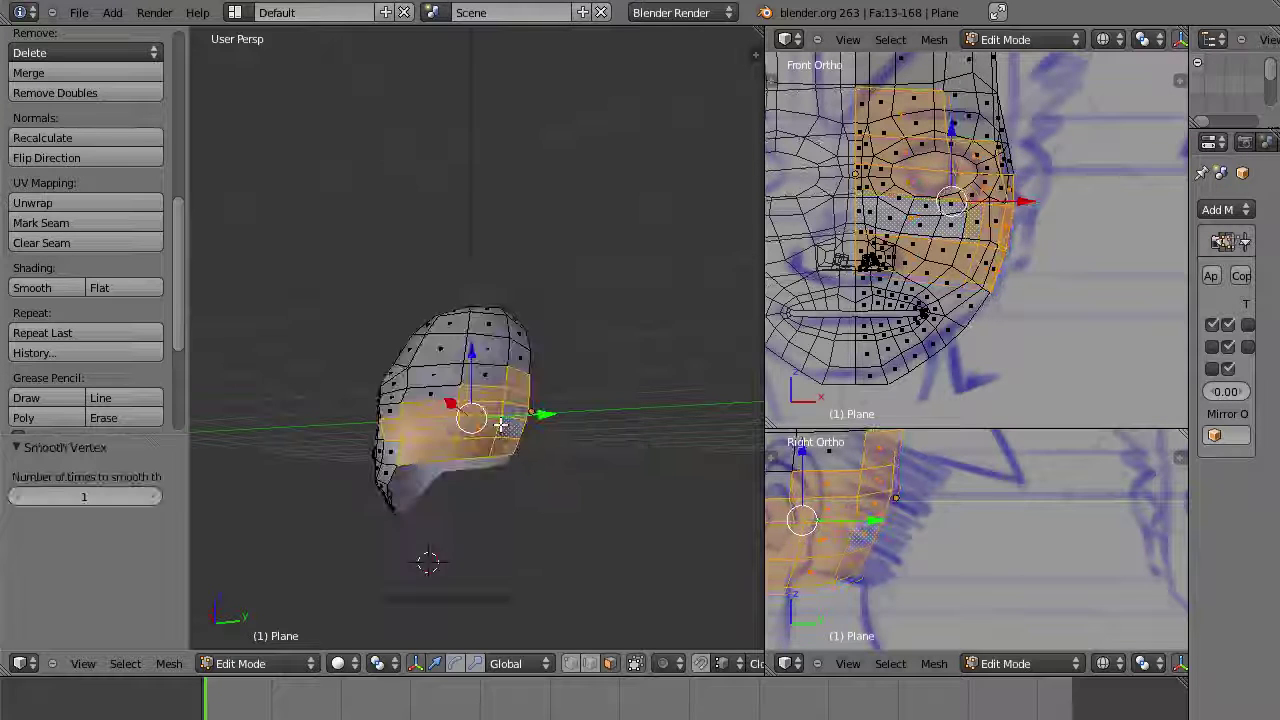
key(w)
click(500, 425)
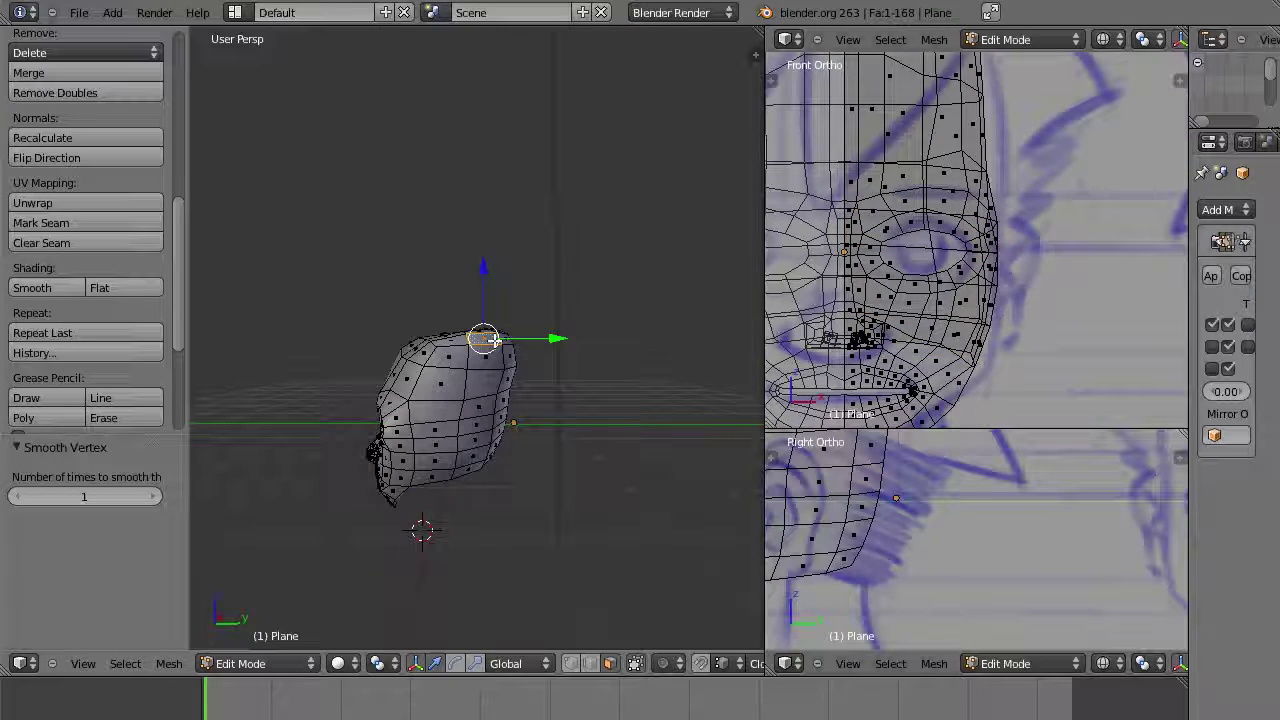
Step: Switch to vertex selection and enable proportional editing for the mesh
key(ctrl+Tab)
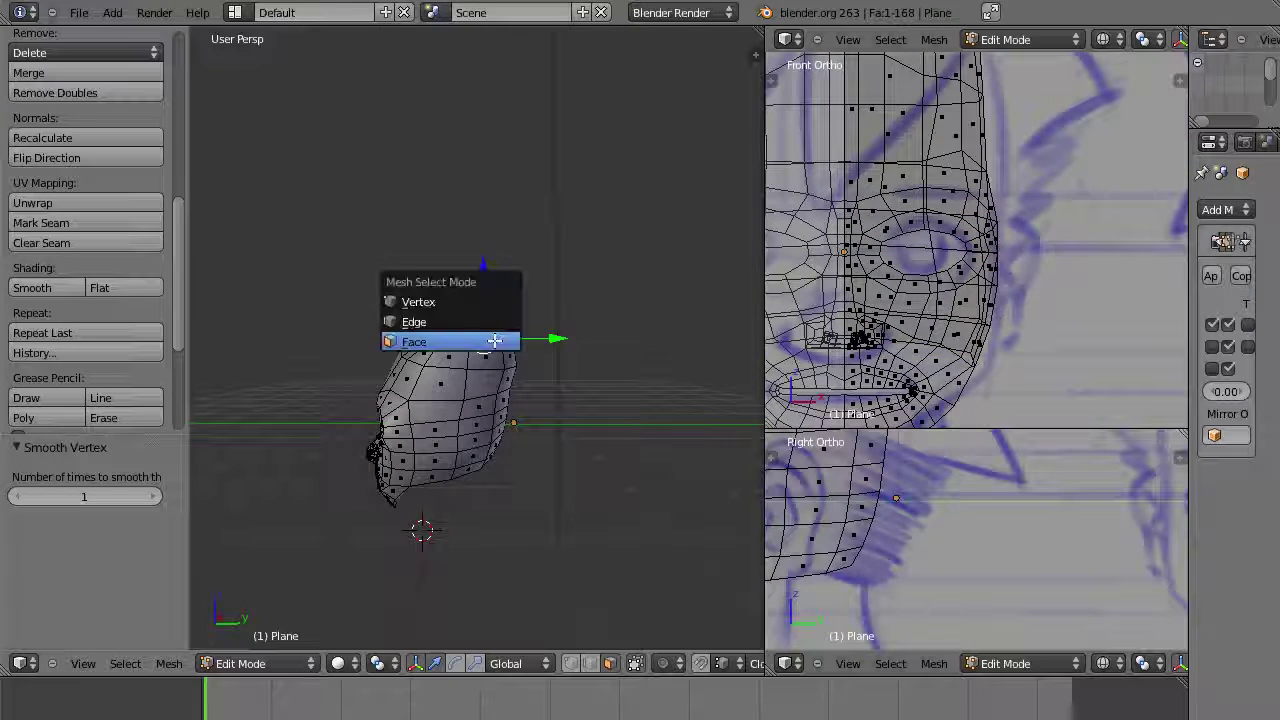
click(457, 303)
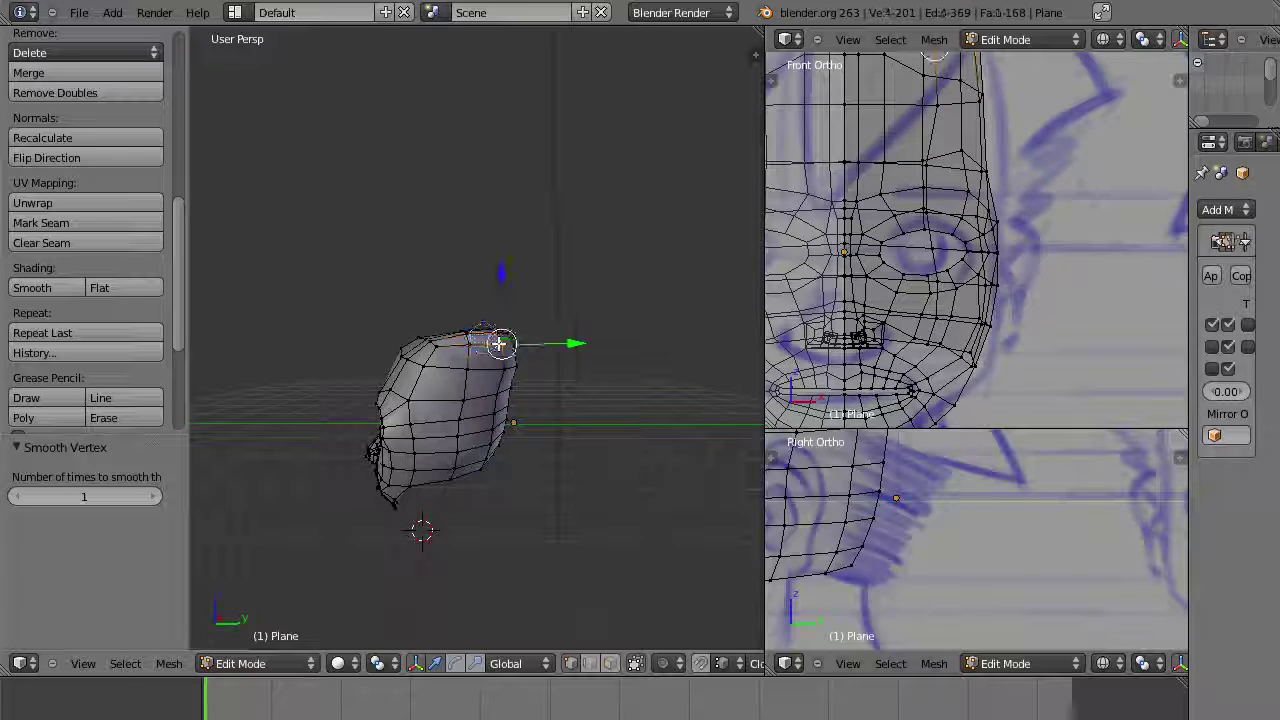
key(g)
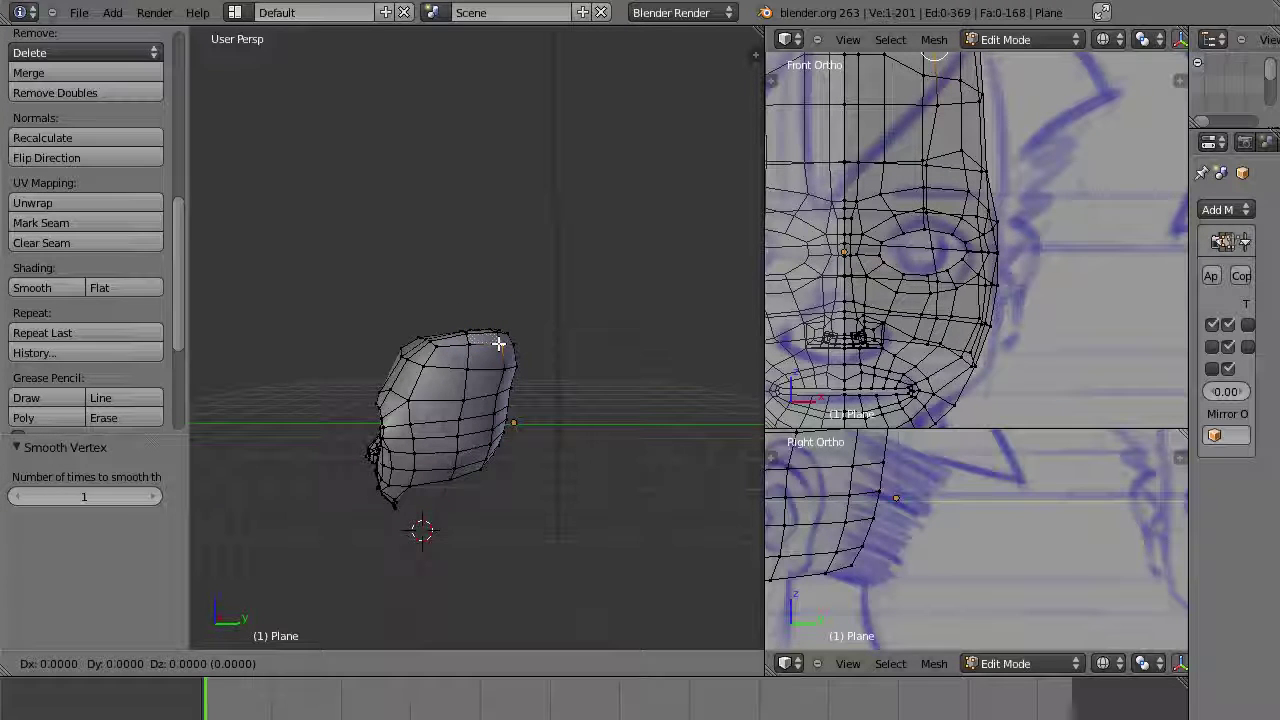
right_click(498, 343)
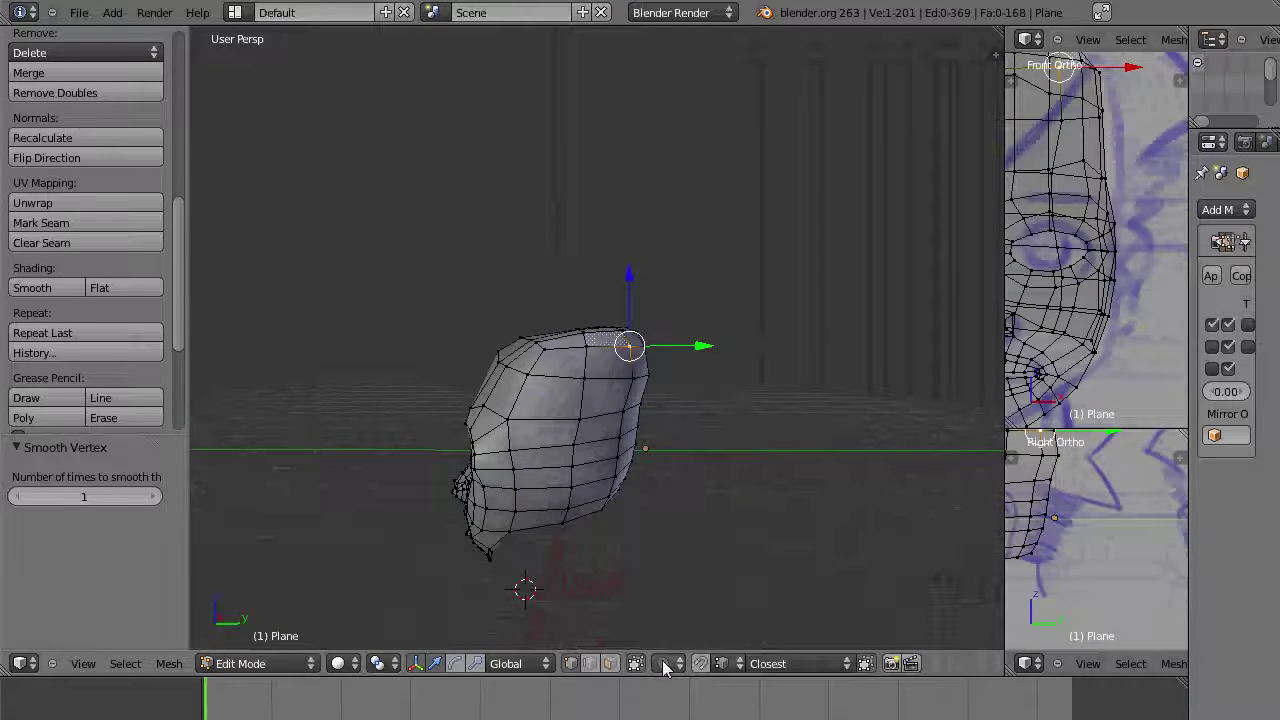
click(664, 668)
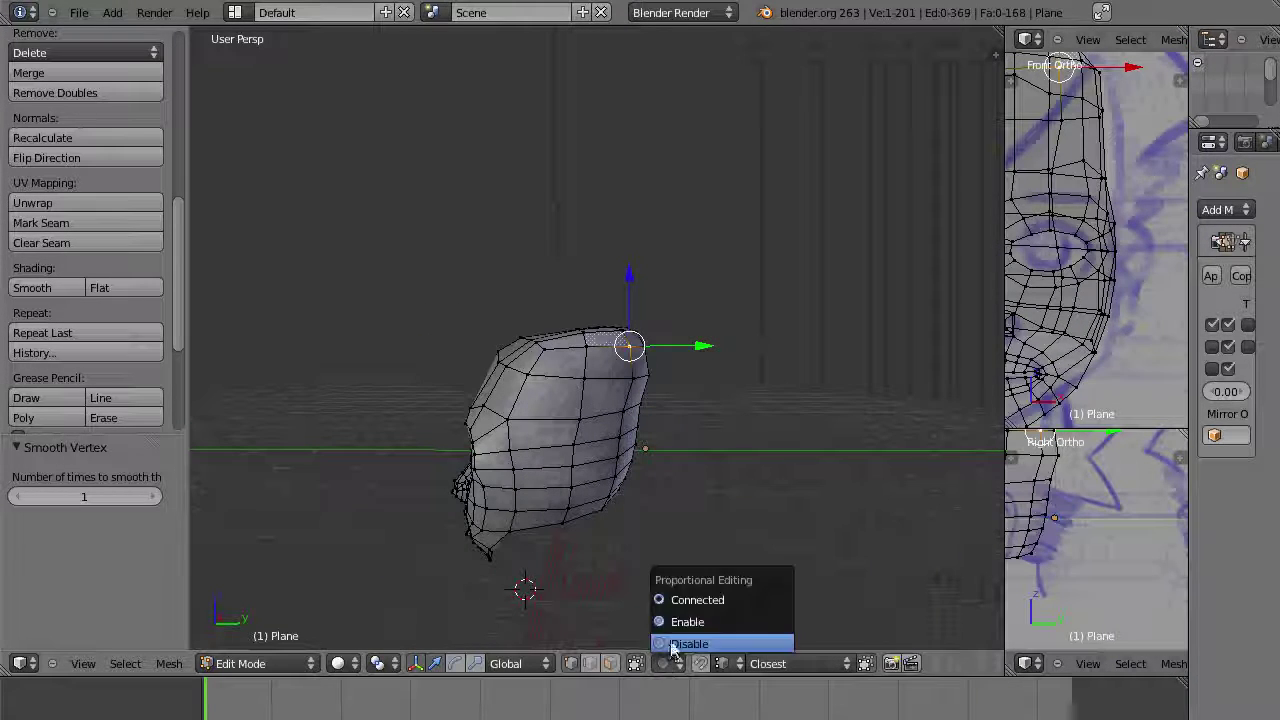
click(680, 620)
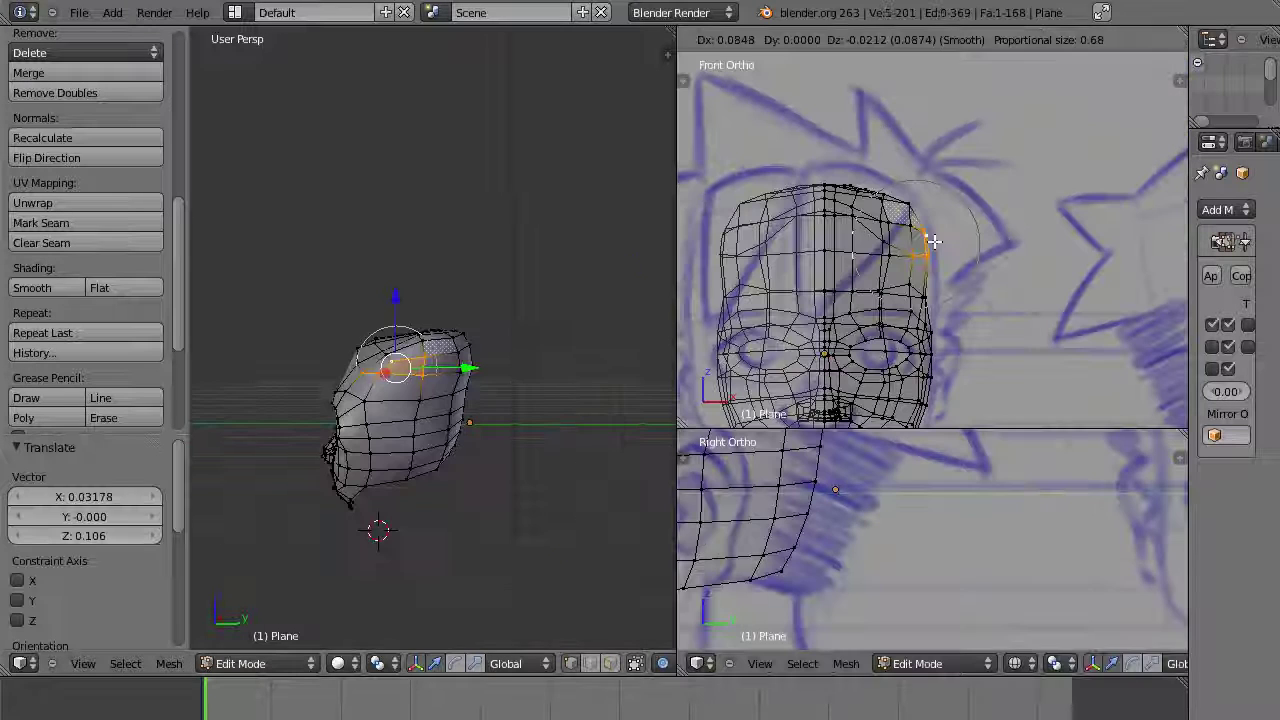
Step: Pull the vertices at the temple and upper side outward about 0.085 along X in the front view with proportional editing
click(920, 246)
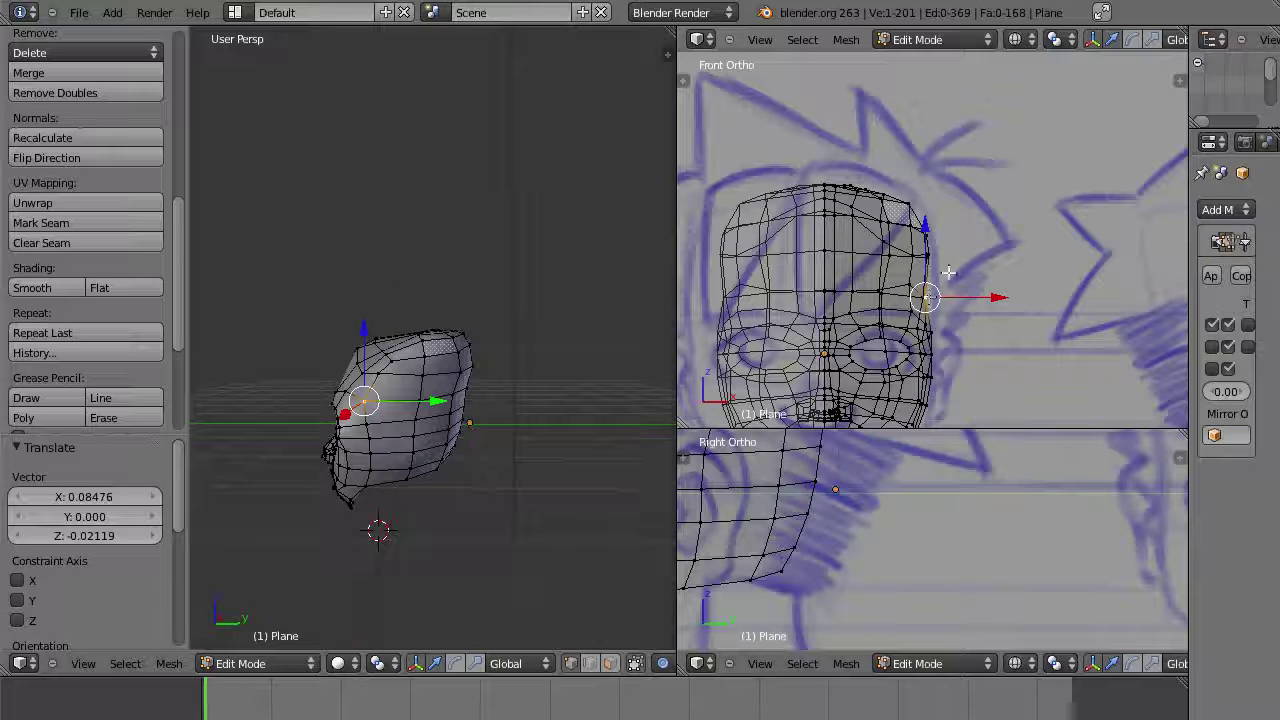
ctrl+drag(908, 270, 940, 290)
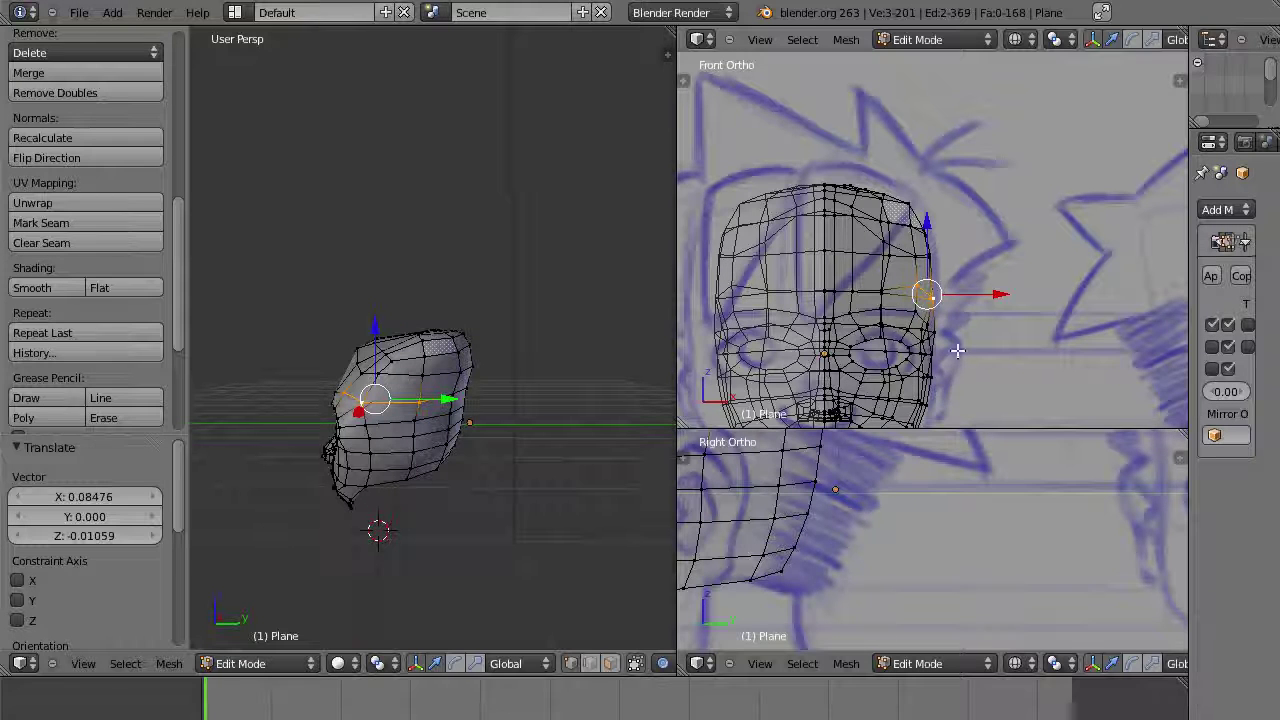
Step: Select the eye-level edge line on the head's side and move it inward about 0.044 along X with proportional editing
scroll(957, 350, up, 2)
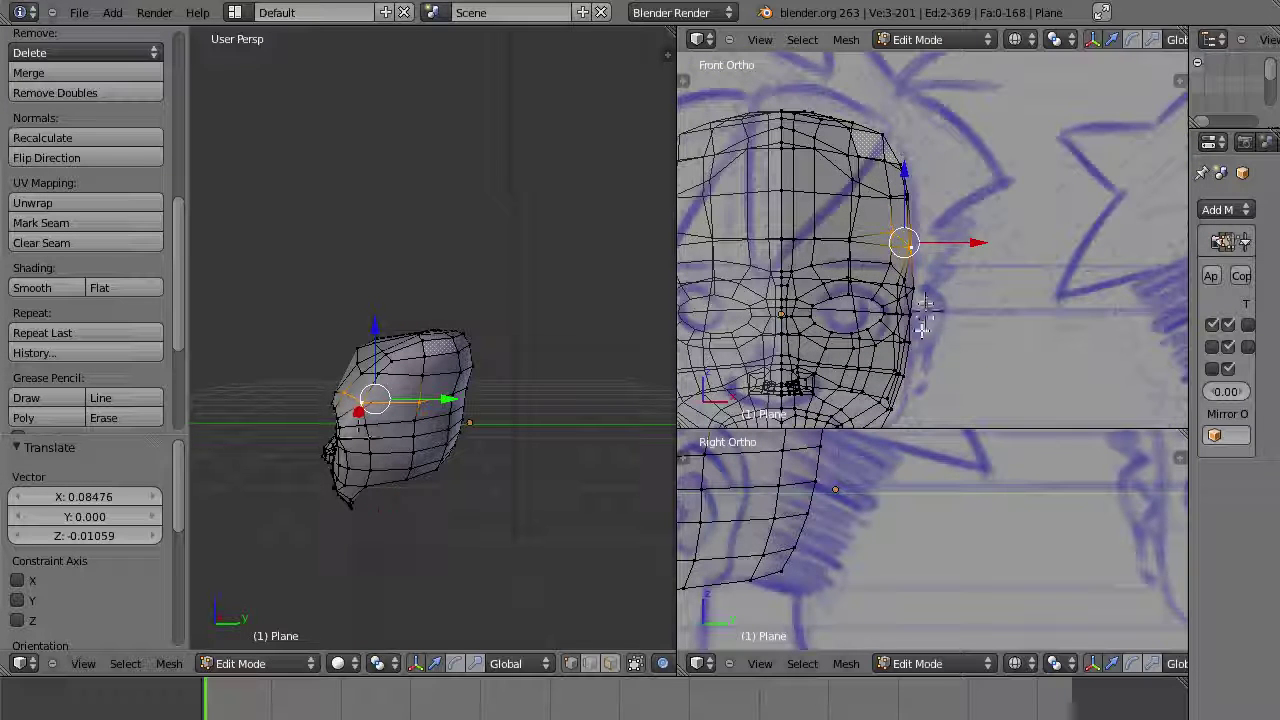
right_click(918, 322)
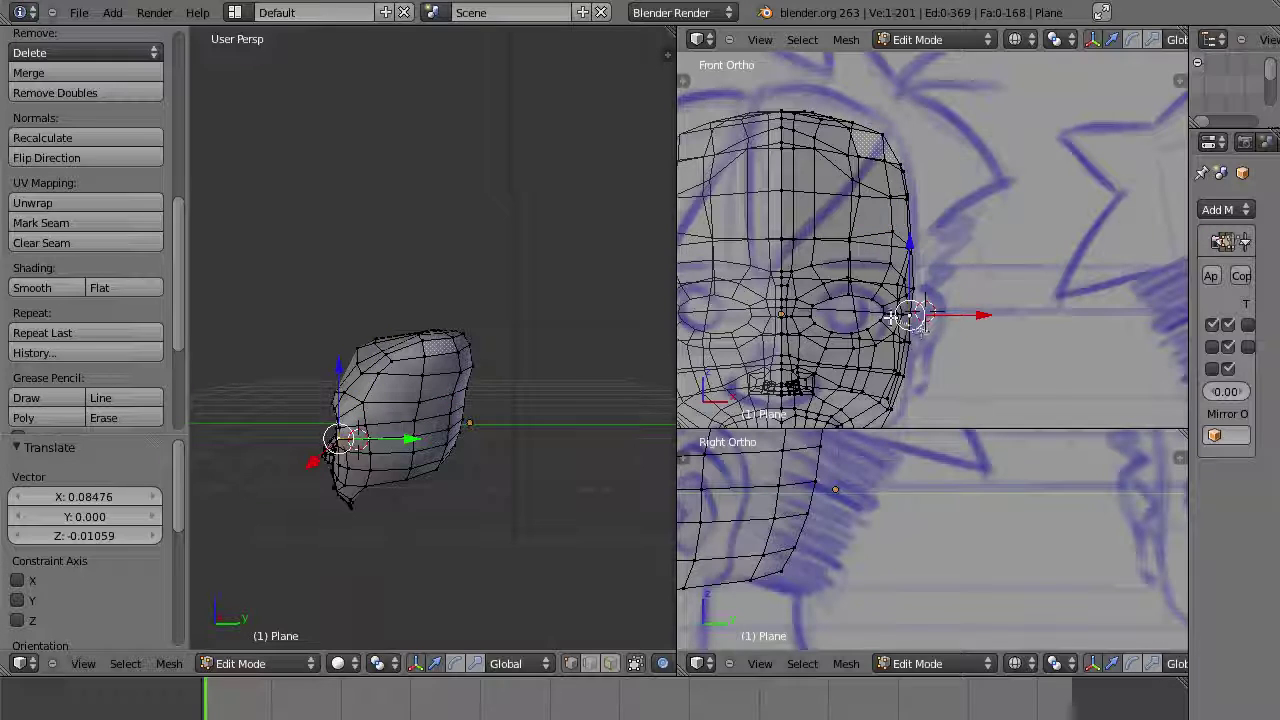
alt+right_click(891, 318)
key(g)
key(x)
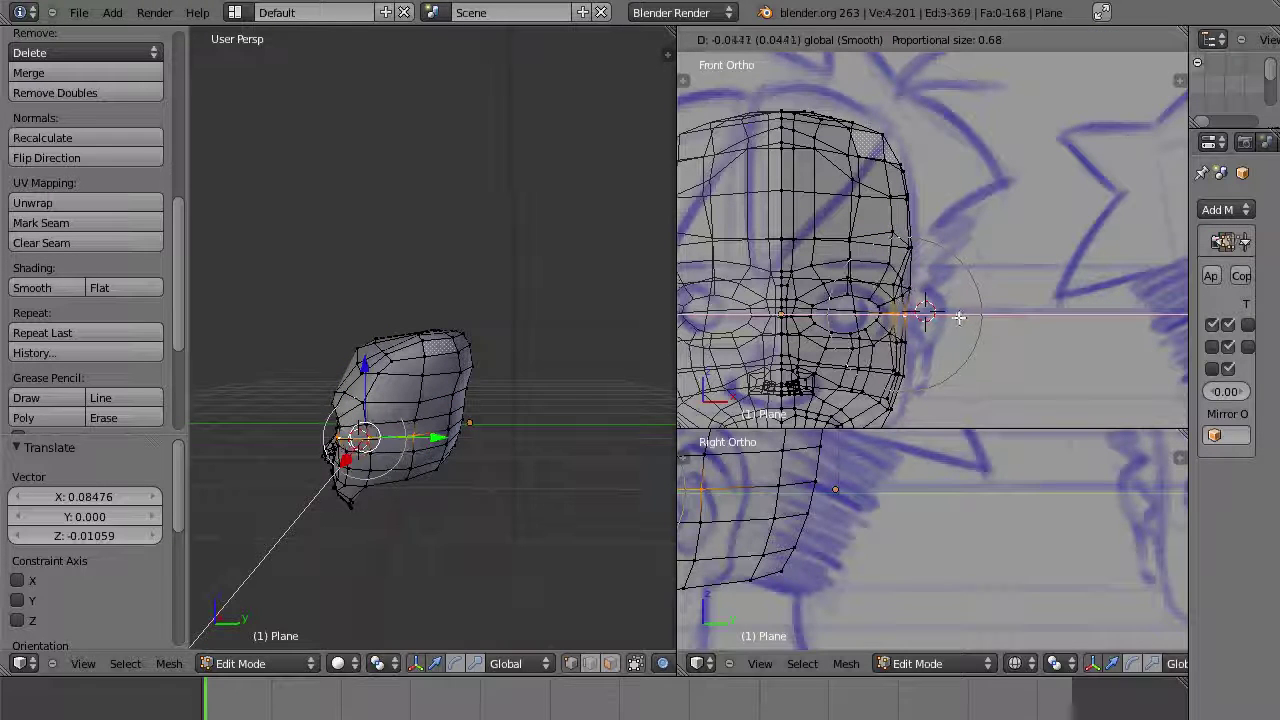
click(957, 318)
Step: Lower the centre-line vertex at the skull's upper rear about 0.104 and shift it back about 0.039 with proportional editing
shift+scroll(957, 318, down, 2)
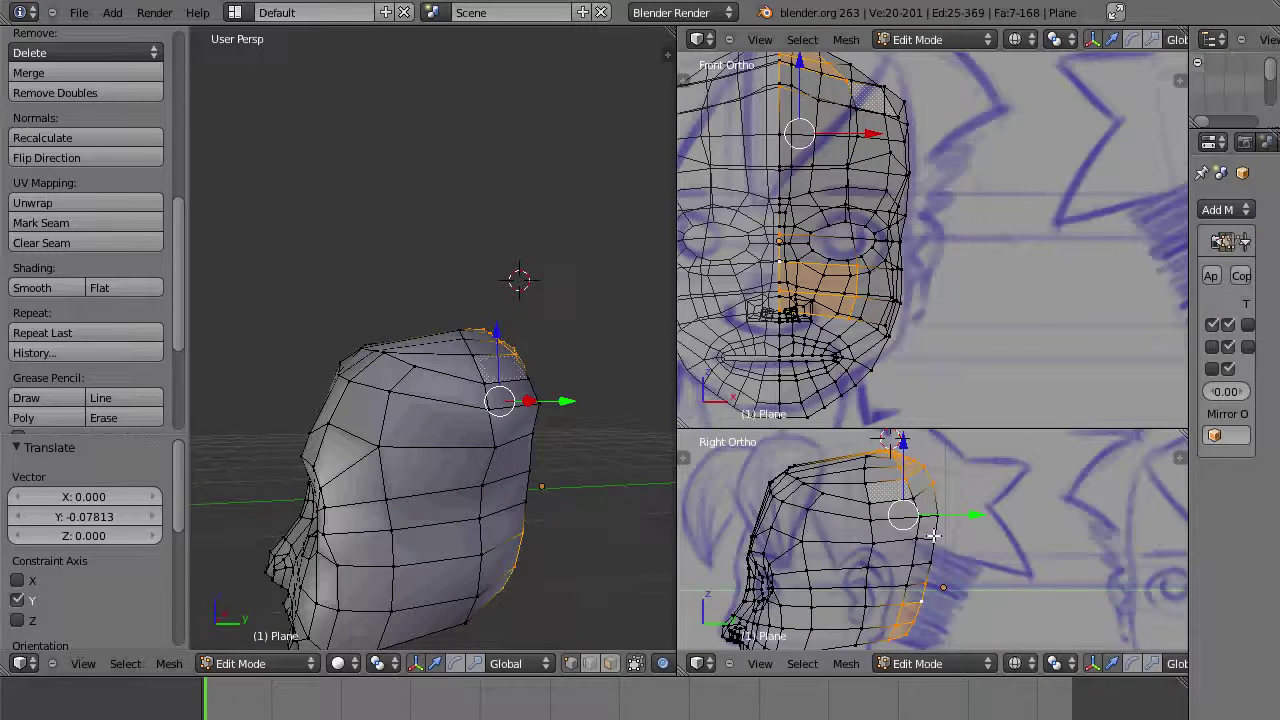
right_click(915, 499)
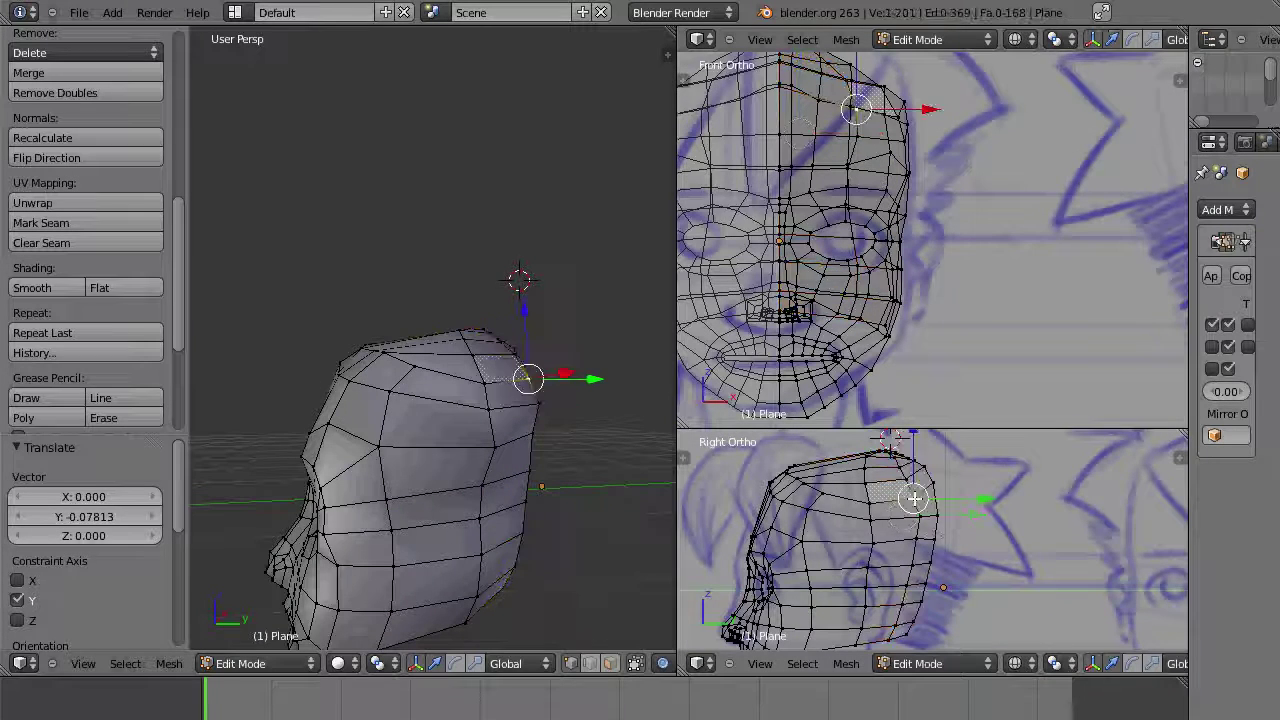
right_click(925, 462)
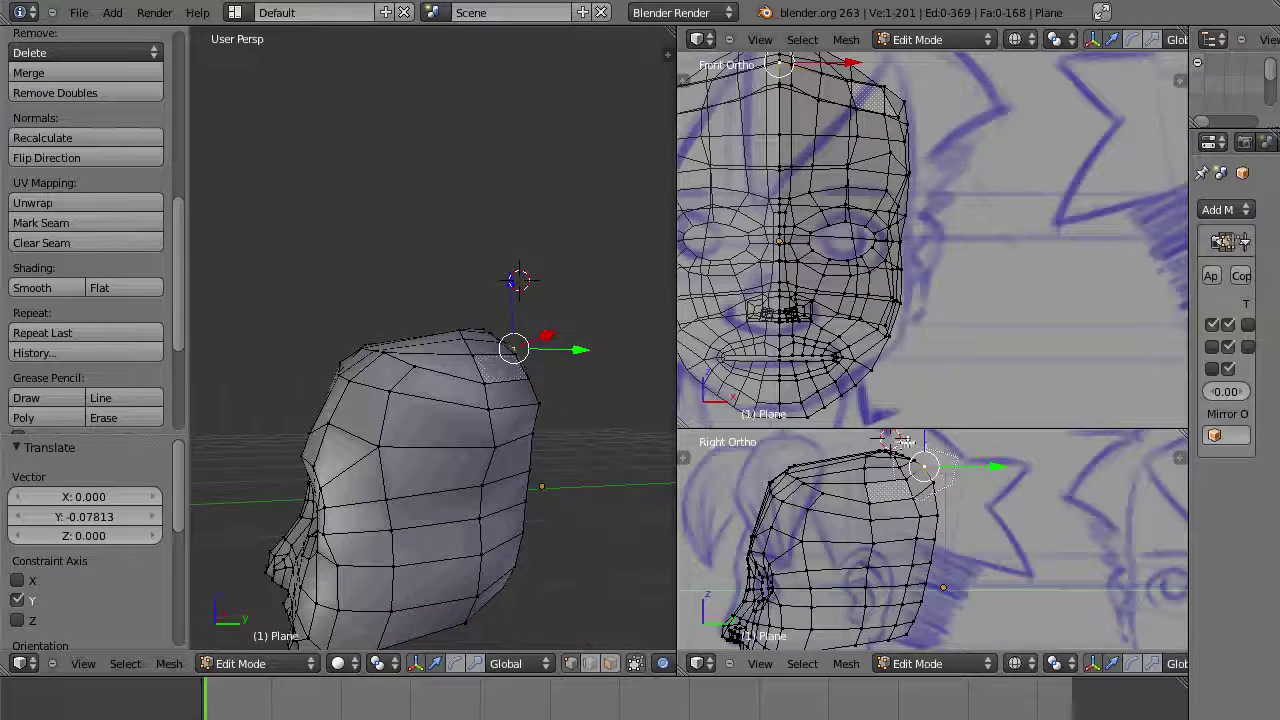
ctrl+drag(906, 442, 916, 454)
key(g)
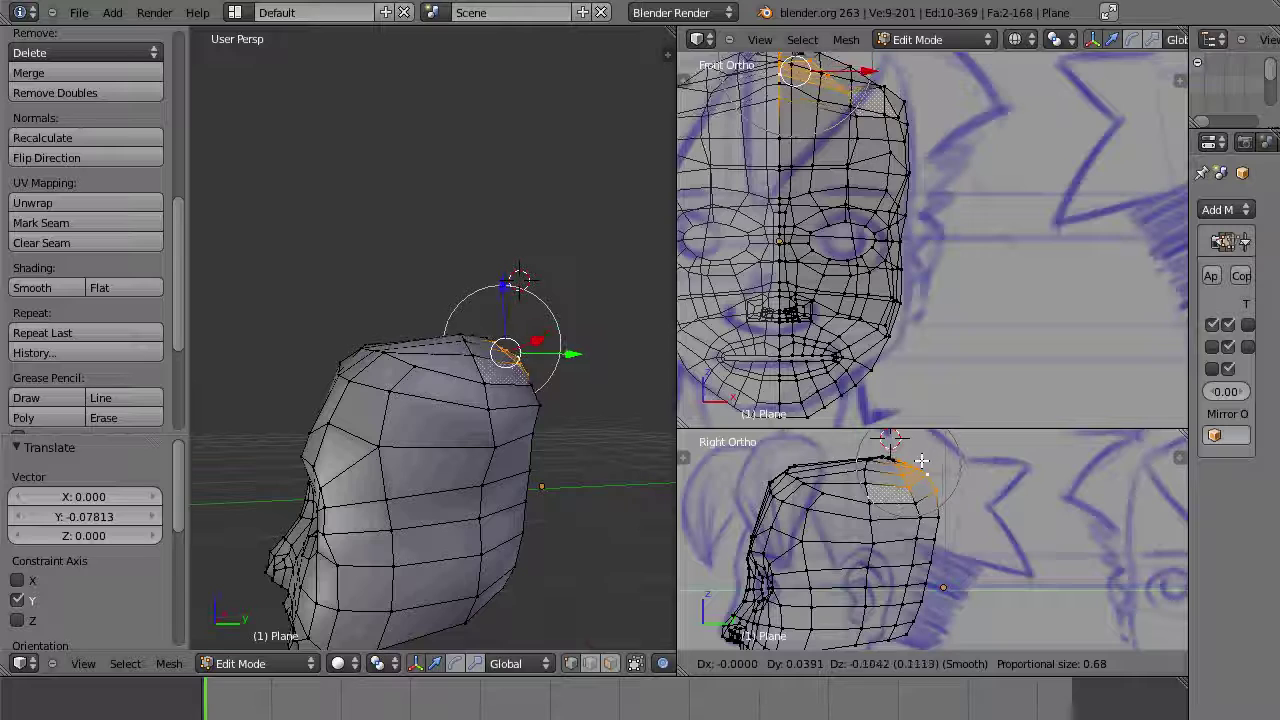
click(921, 461)
Step: Select the edges across the skull's top and move them forward about 0.208 and down about 0.018 in the side view
right_click(879, 455)
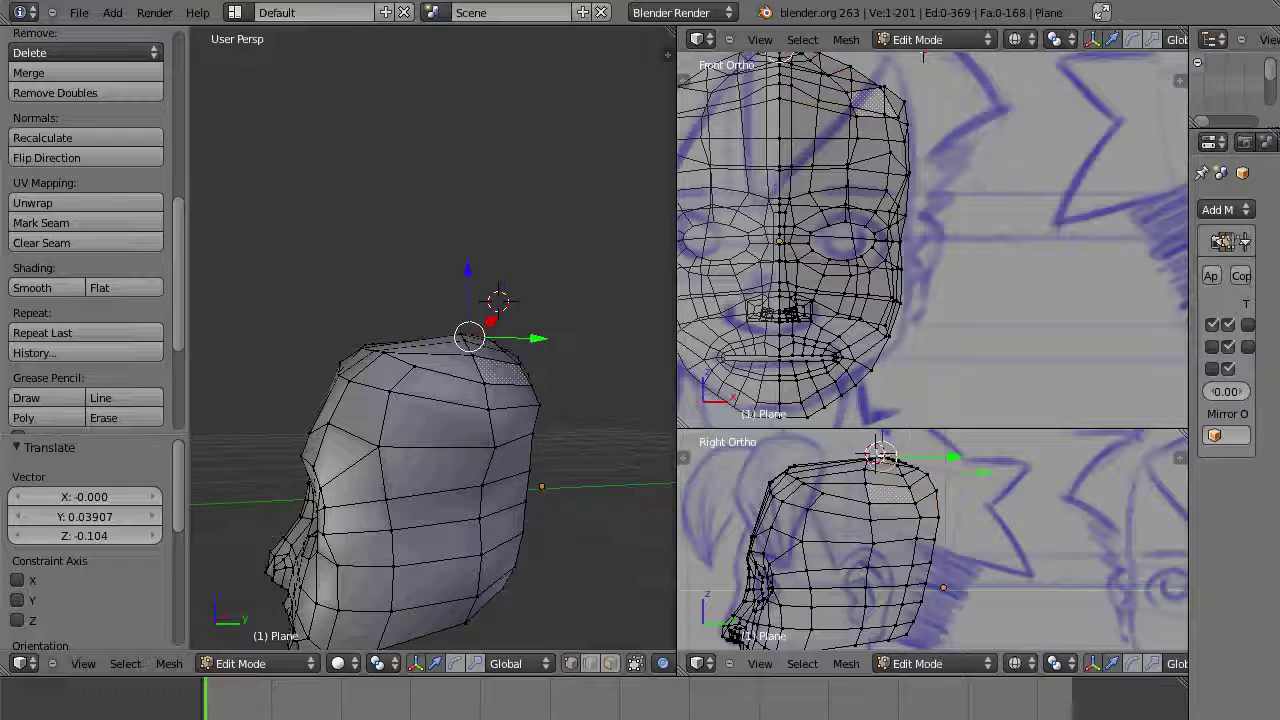
scroll(905, 451, up, 3)
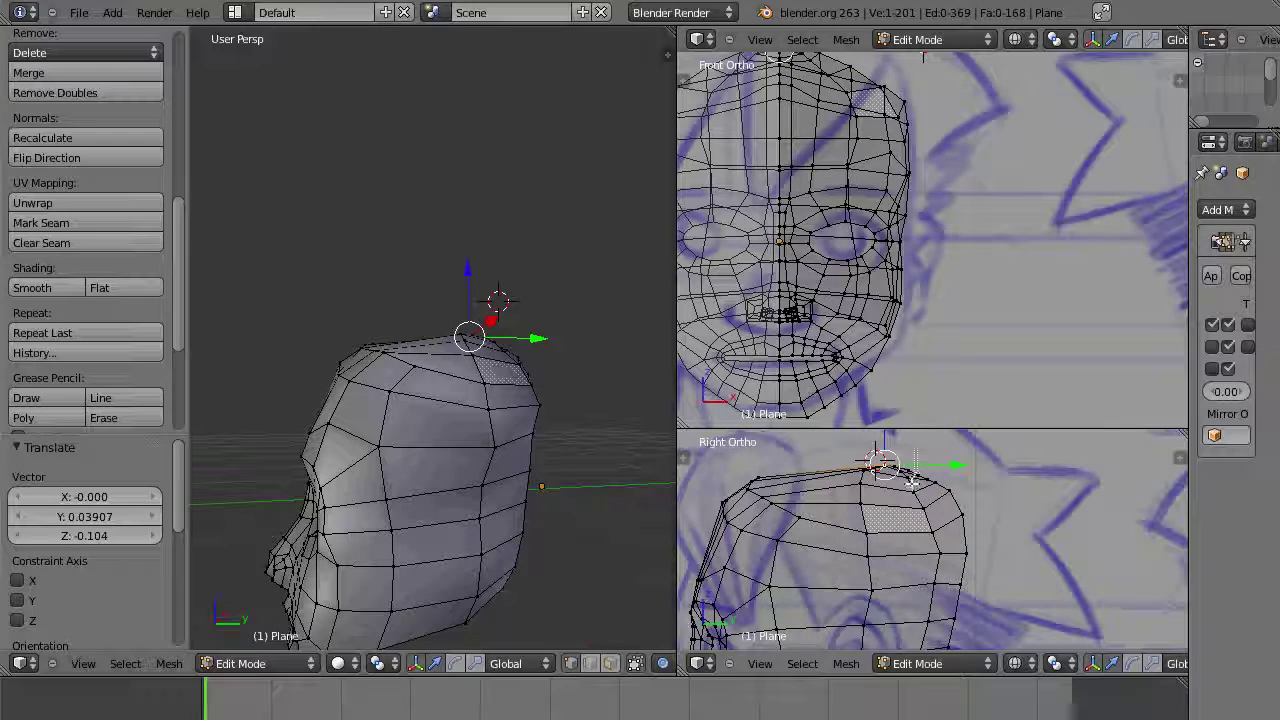
alt+right_click(852, 463)
key(g)
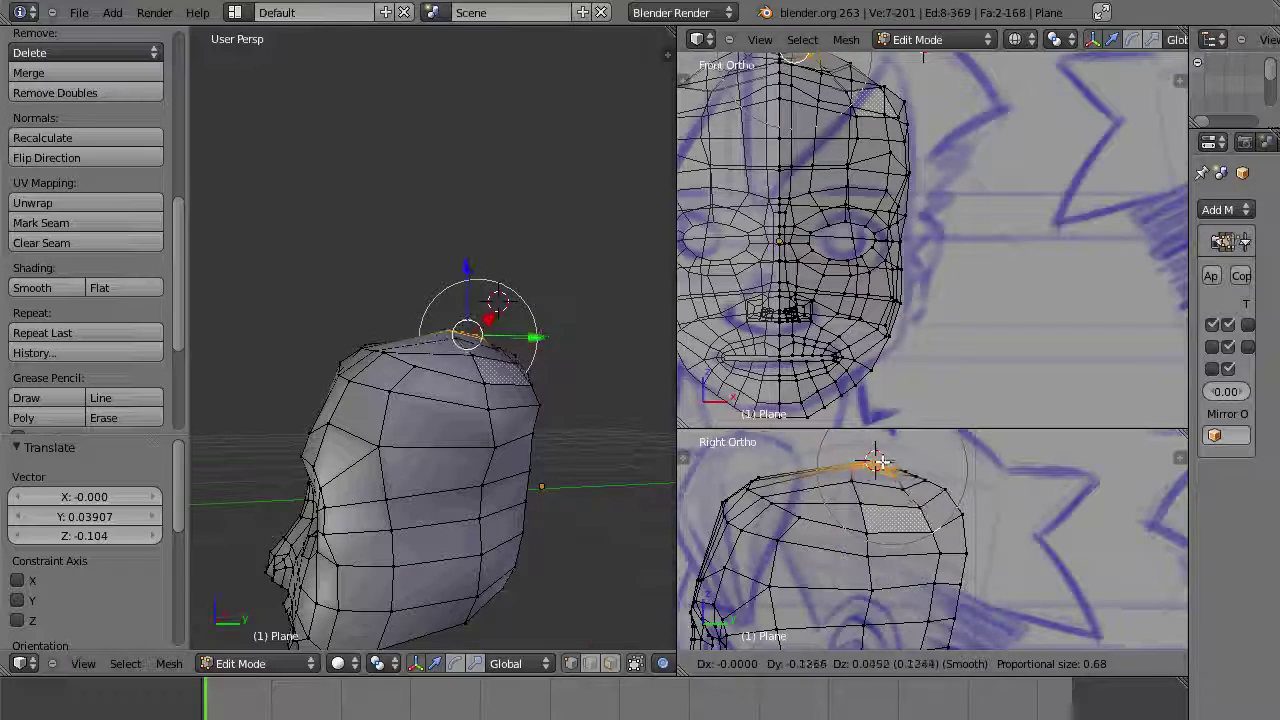
click(872, 467)
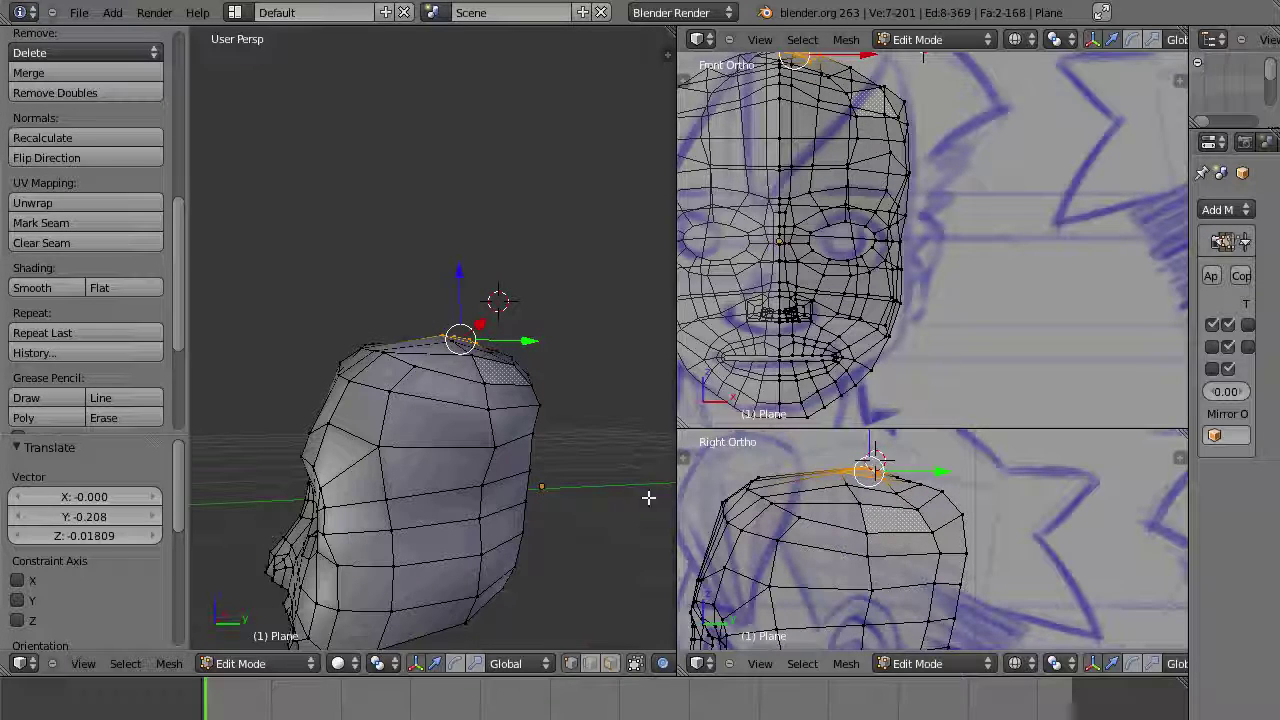
Step: Add the vertical edge line above the ear to the selection and smooth it, then smooth its lowest vertex once more
shift+middle_drag(866, 588, 836, 530)
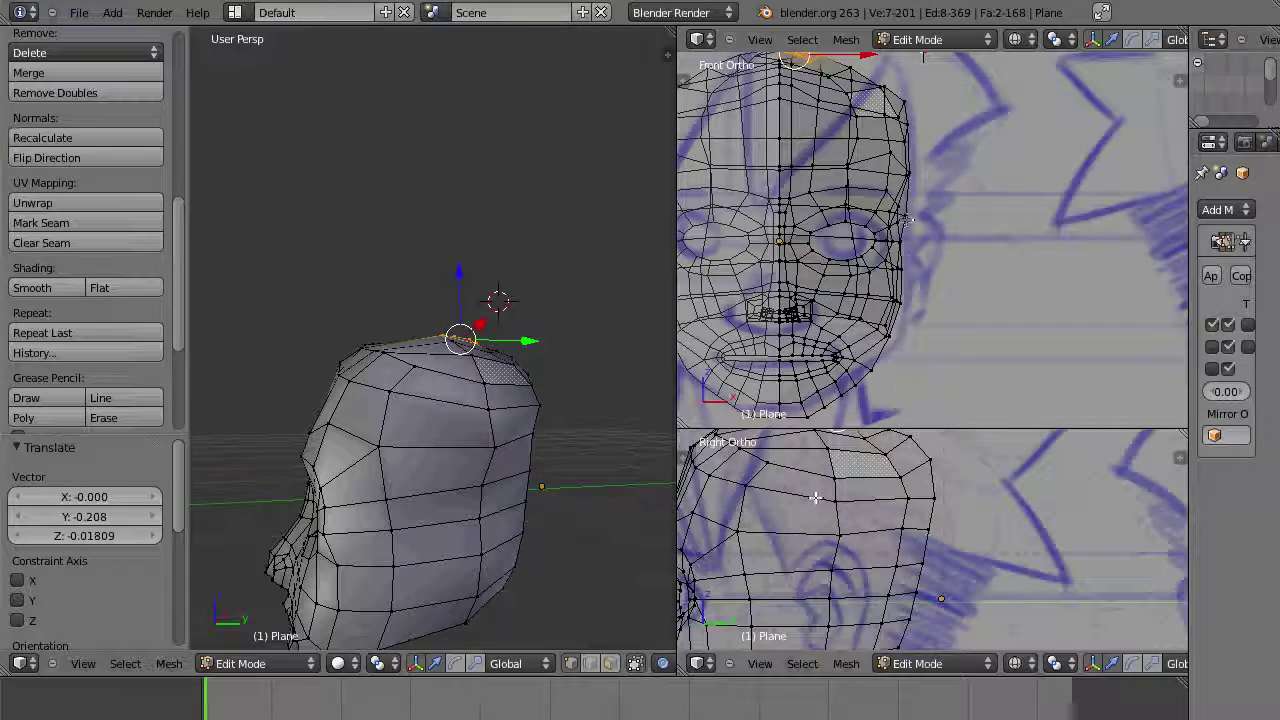
alt+shift+right_click(804, 574)
key(w)
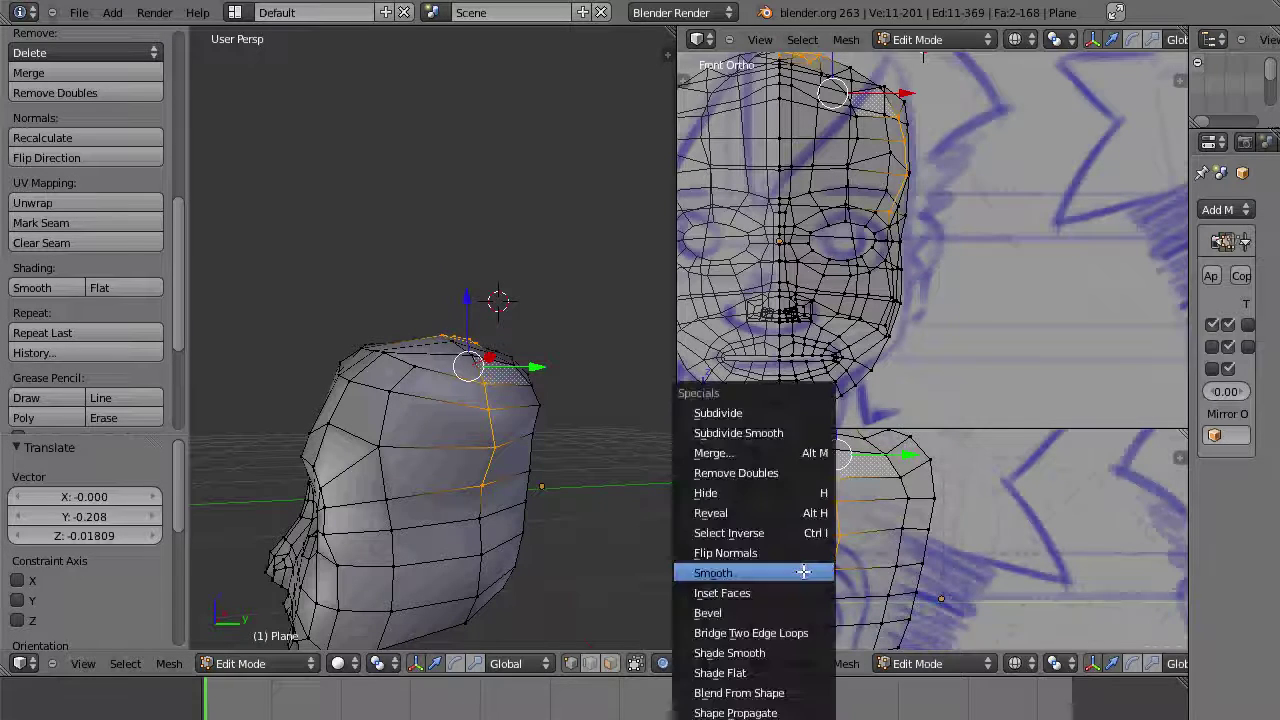
click(804, 571)
right_click(479, 490)
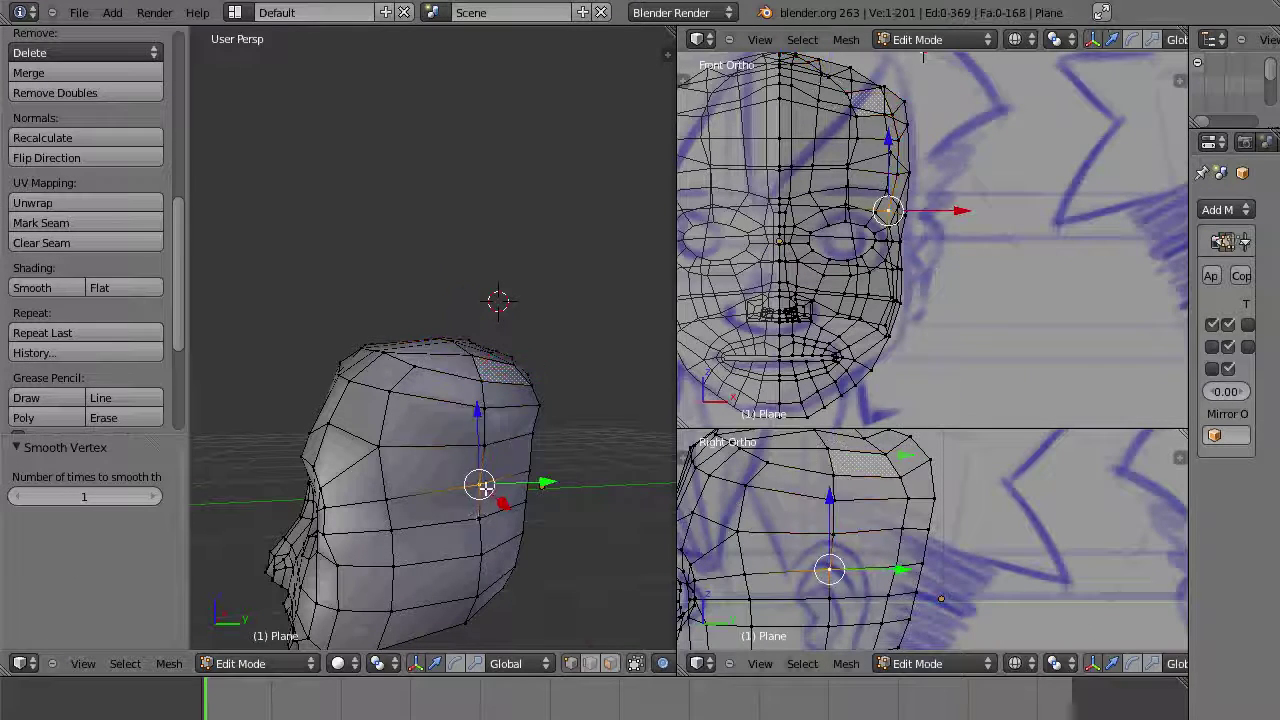
key(w)
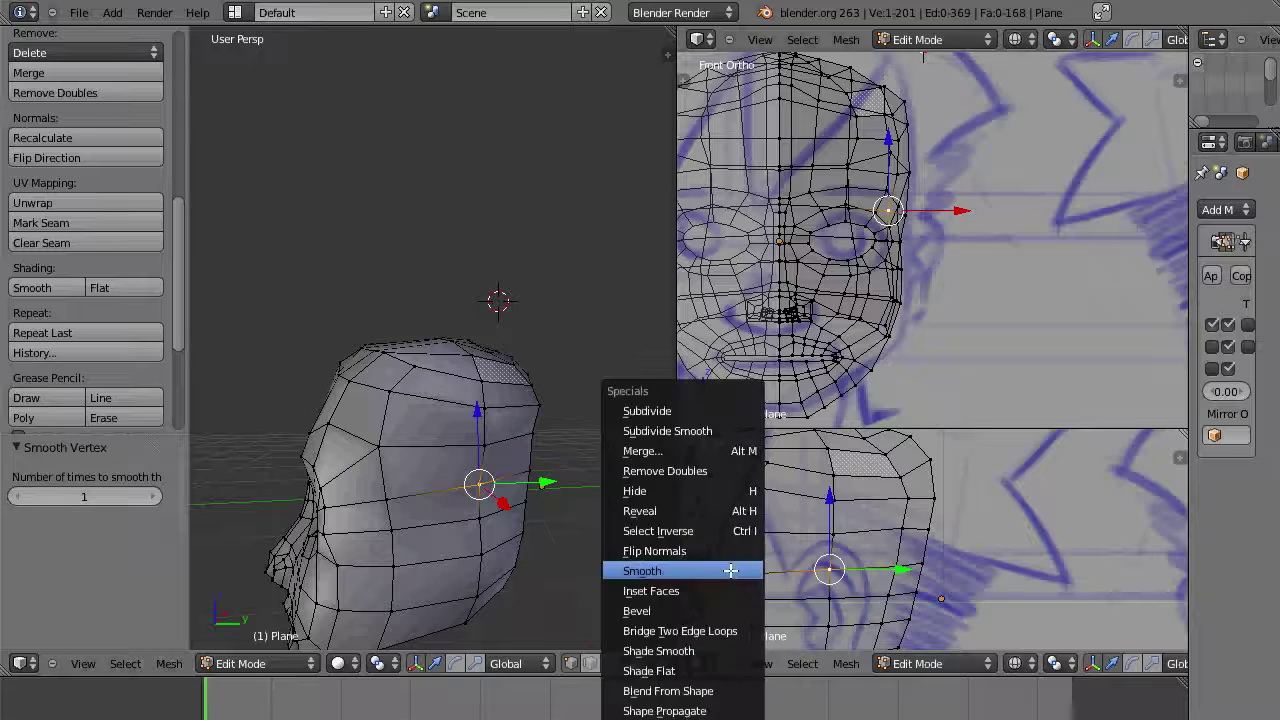
click(731, 570)
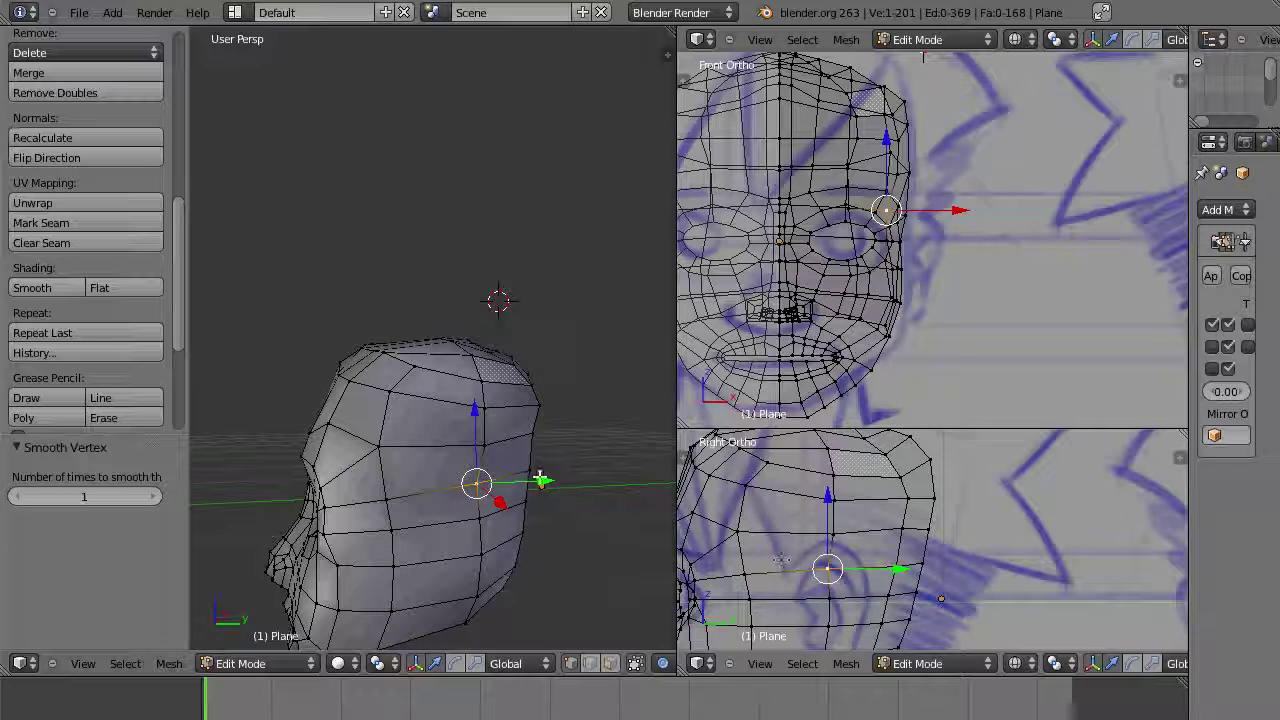
Step: Move the vertex above the ear back about 0.106 along Y, and the rear skull edge outward about 0.175 along X
drag(546, 484, 563, 491)
middle_drag(564, 491, 469, 497)
shift+right_click(469, 498)
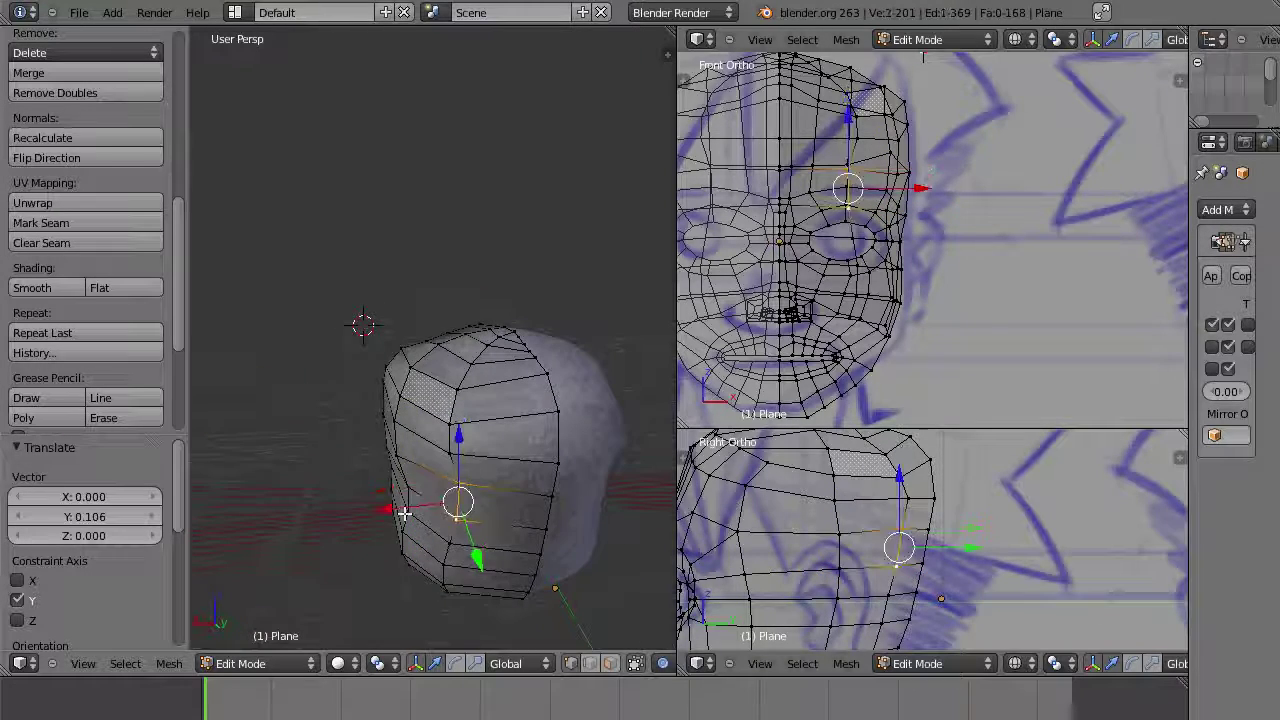
drag(388, 514, 365, 513)
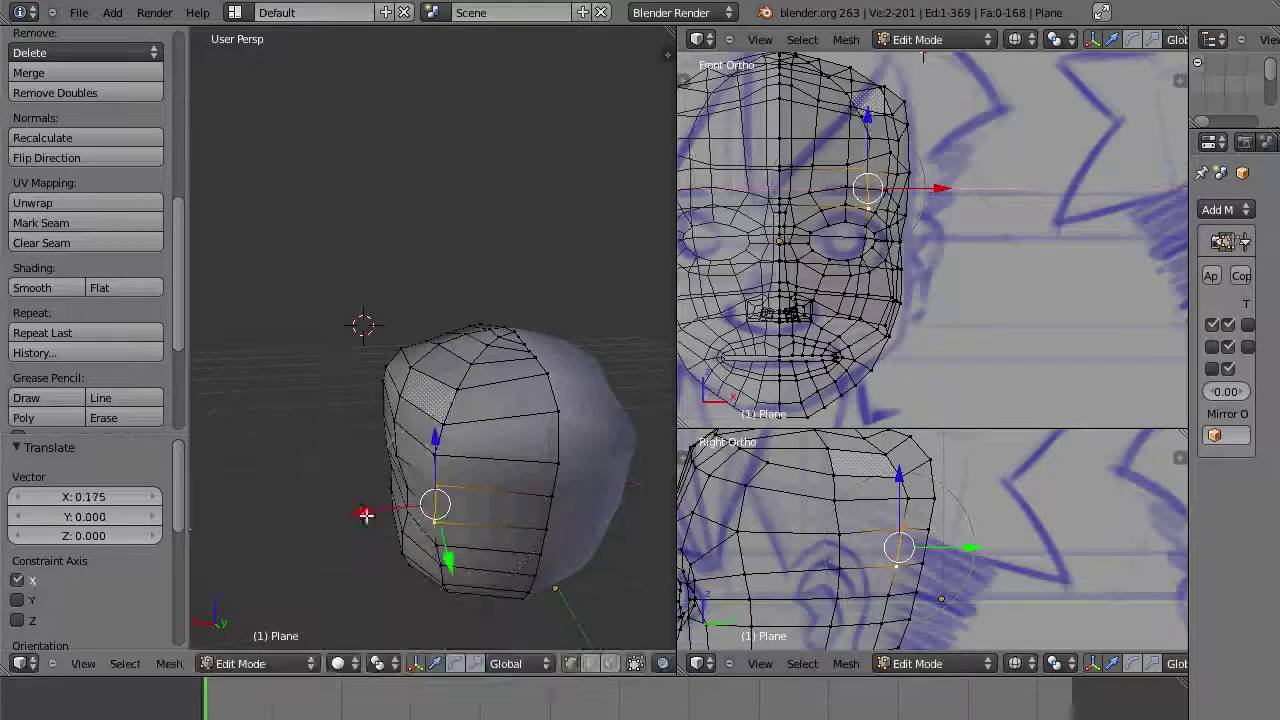
Step: Select the three lower vertices of the vertical line on the head's rear and move them inward about 0.123 along X with proportional editing
middle_drag(440, 506, 463, 371)
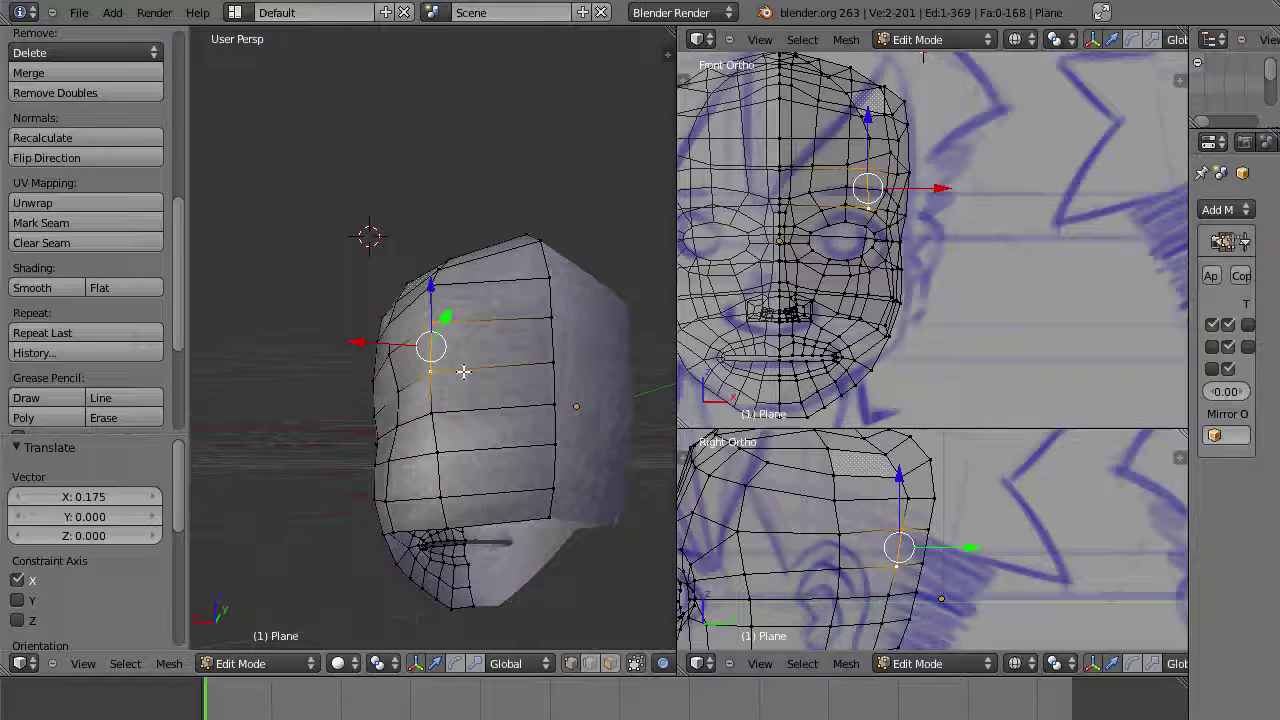
right_click(435, 421)
shift+right_click(440, 496)
key(g)
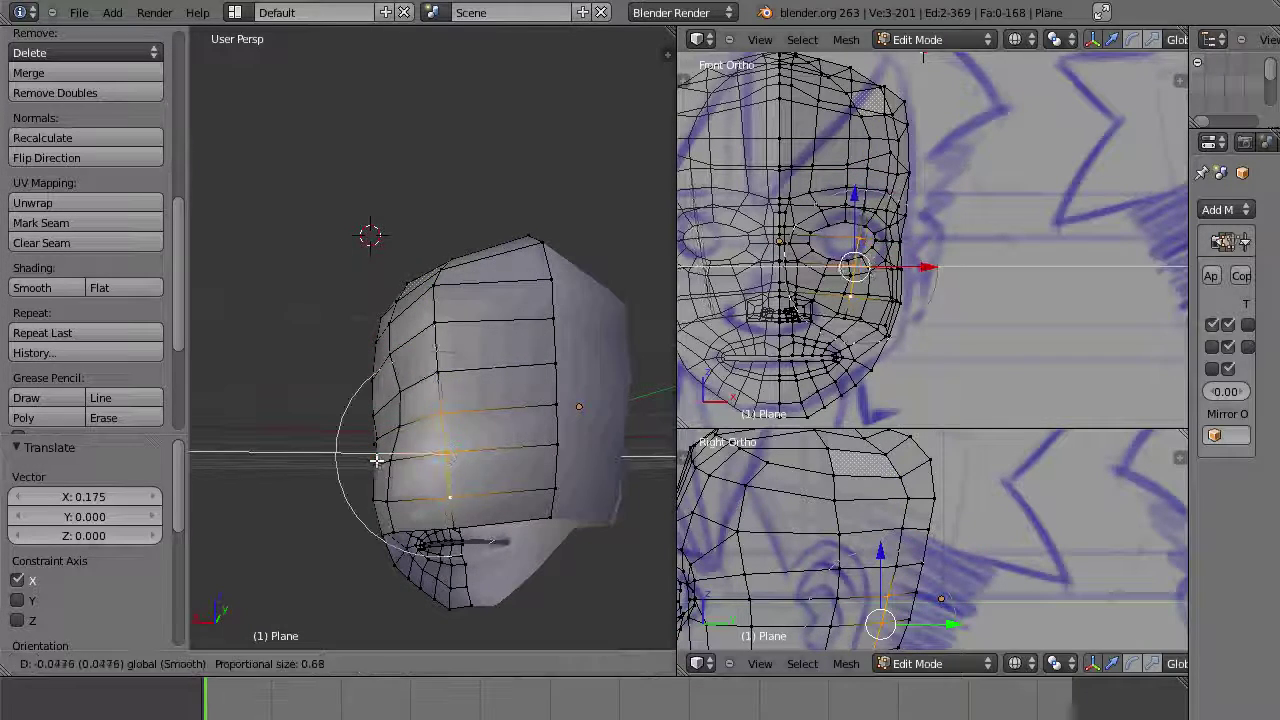
click(385, 464)
Step: Select the two lowest vertices of that rear vertical line and move them inward about 0.061 along X
right_click(457, 495)
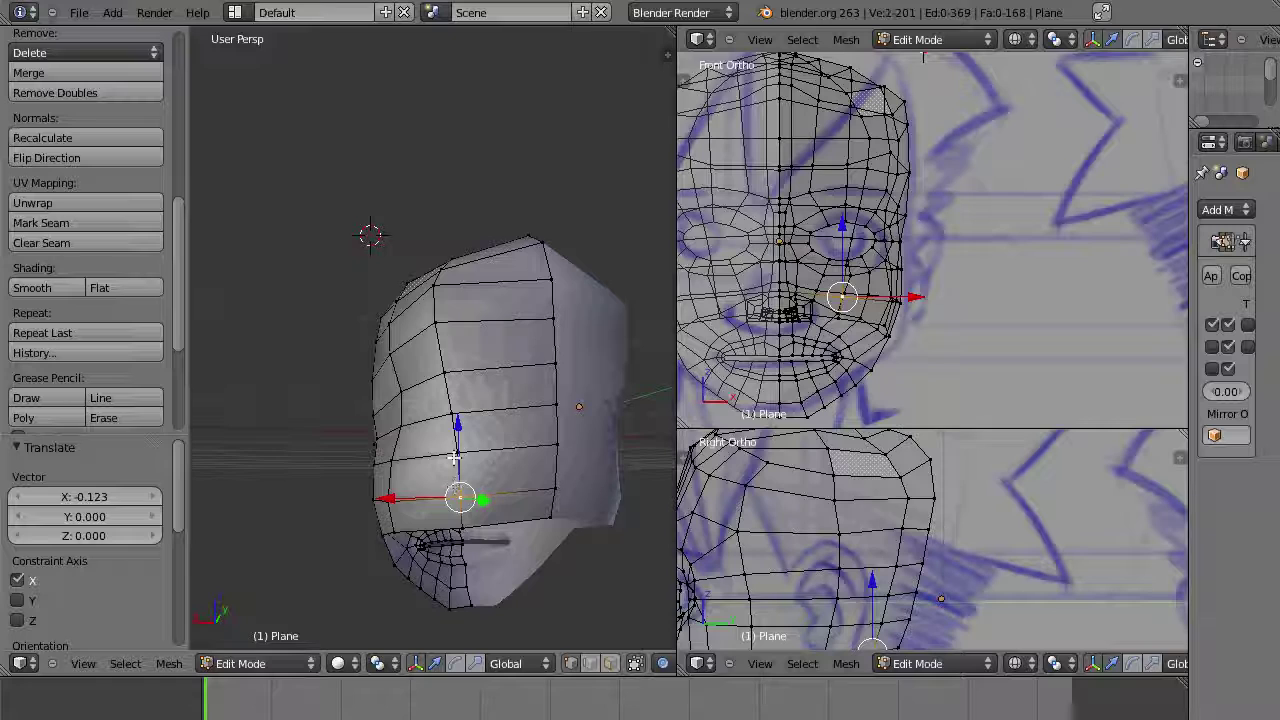
shift+right_click(454, 455)
drag(393, 475, 403, 483)
Step: Select the vertical edge at ear height on the head's side and move it outward about 0.120 along X
middle_drag(434, 510, 464, 456)
right_click(427, 398)
shift+right_click(427, 365)
drag(369, 375, 354, 375)
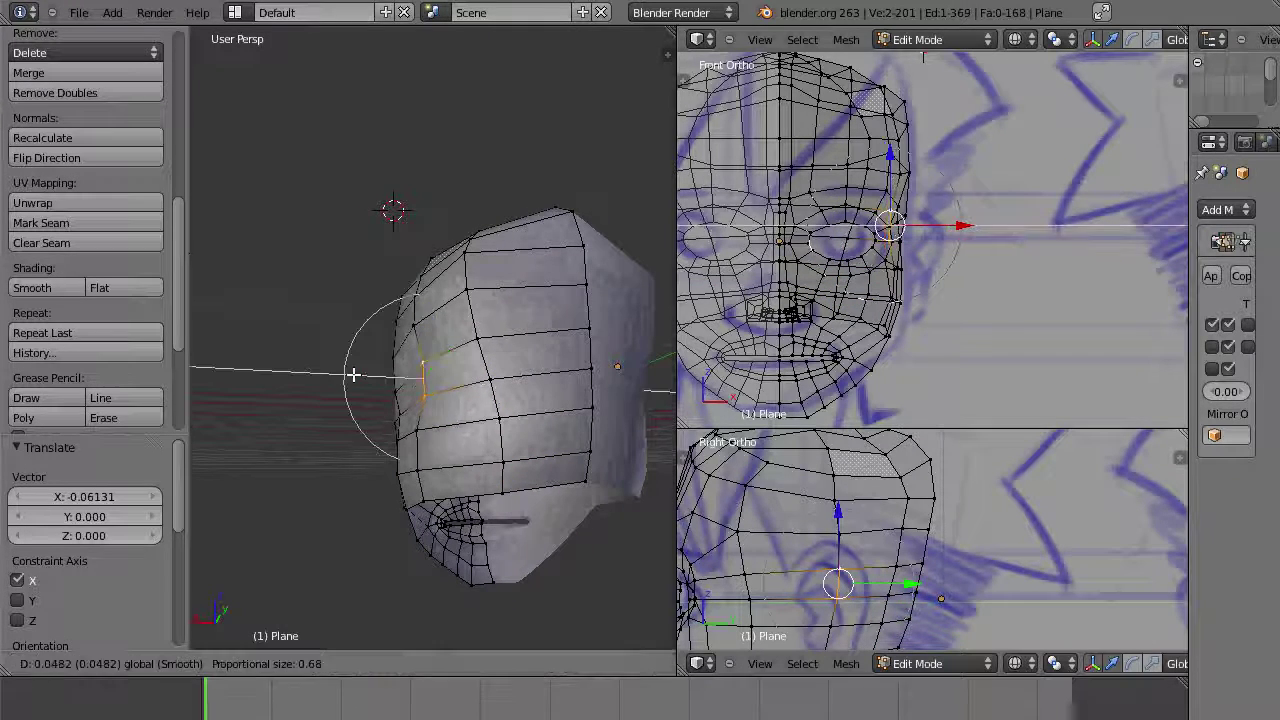
click(345, 374)
Step: Select the edge at the earlobe's height on the same vertical line and move it inward about 0.140 along X
right_click(405, 455)
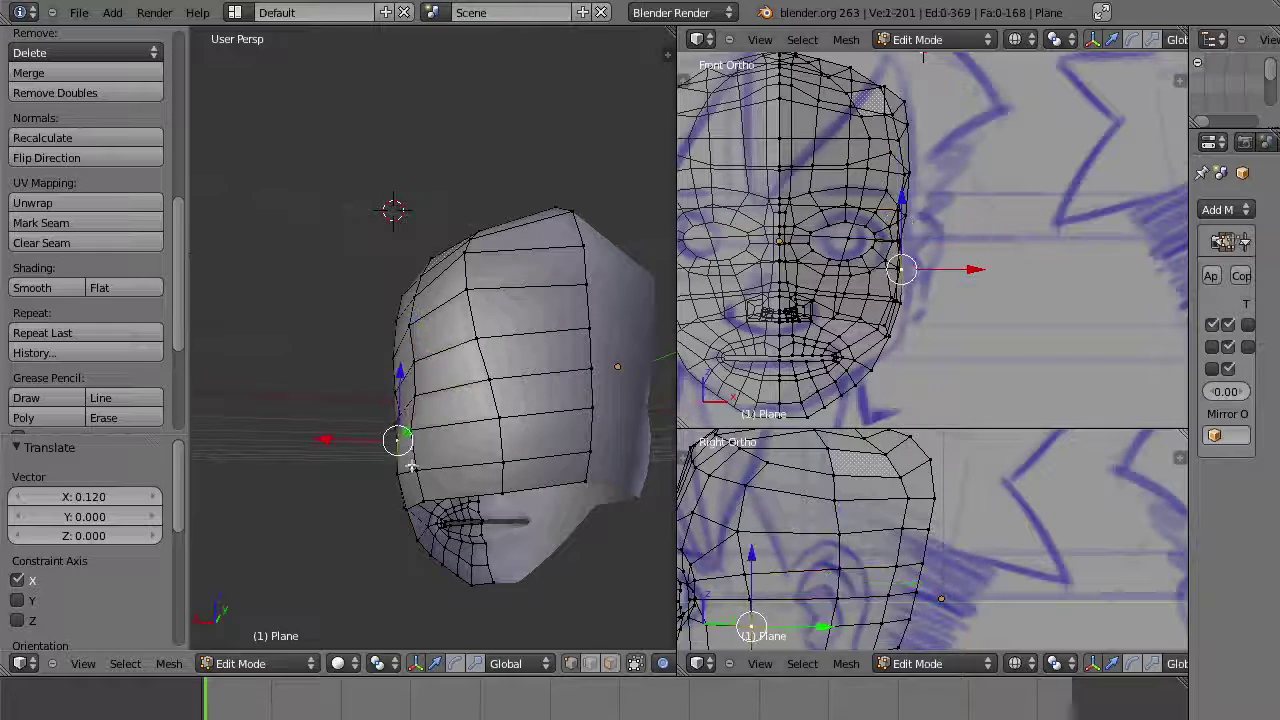
shift+right_click(410, 467)
key(g)
key(x)
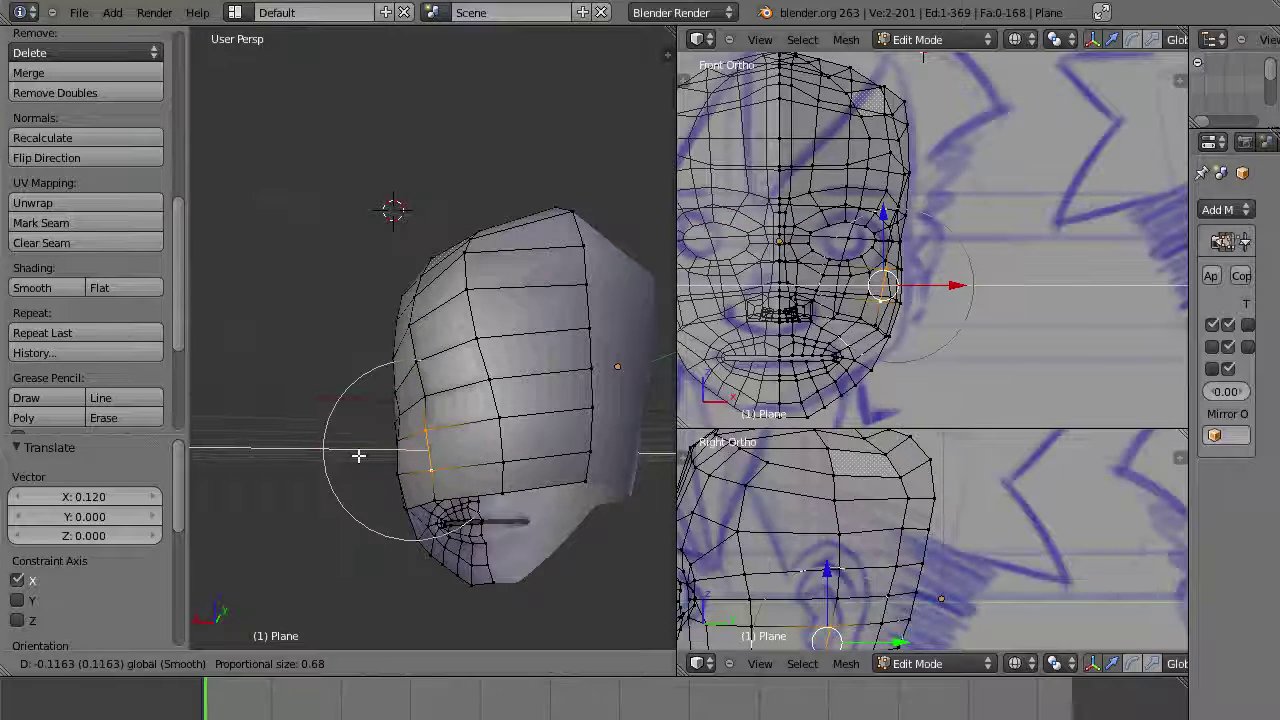
click(360, 451)
Step: Move the single earlobe-level vertex inward about 0.063 along X, and the vertex above it outward about 0.080
right_click(434, 472)
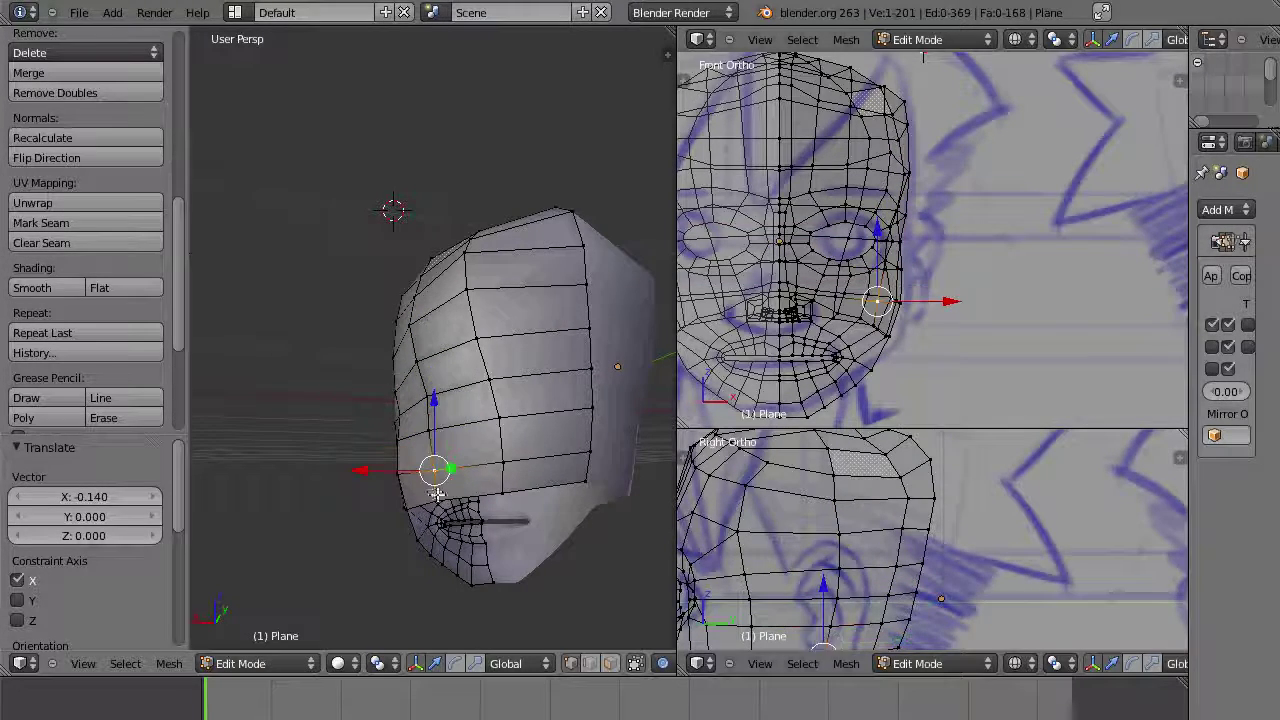
right_click(424, 428)
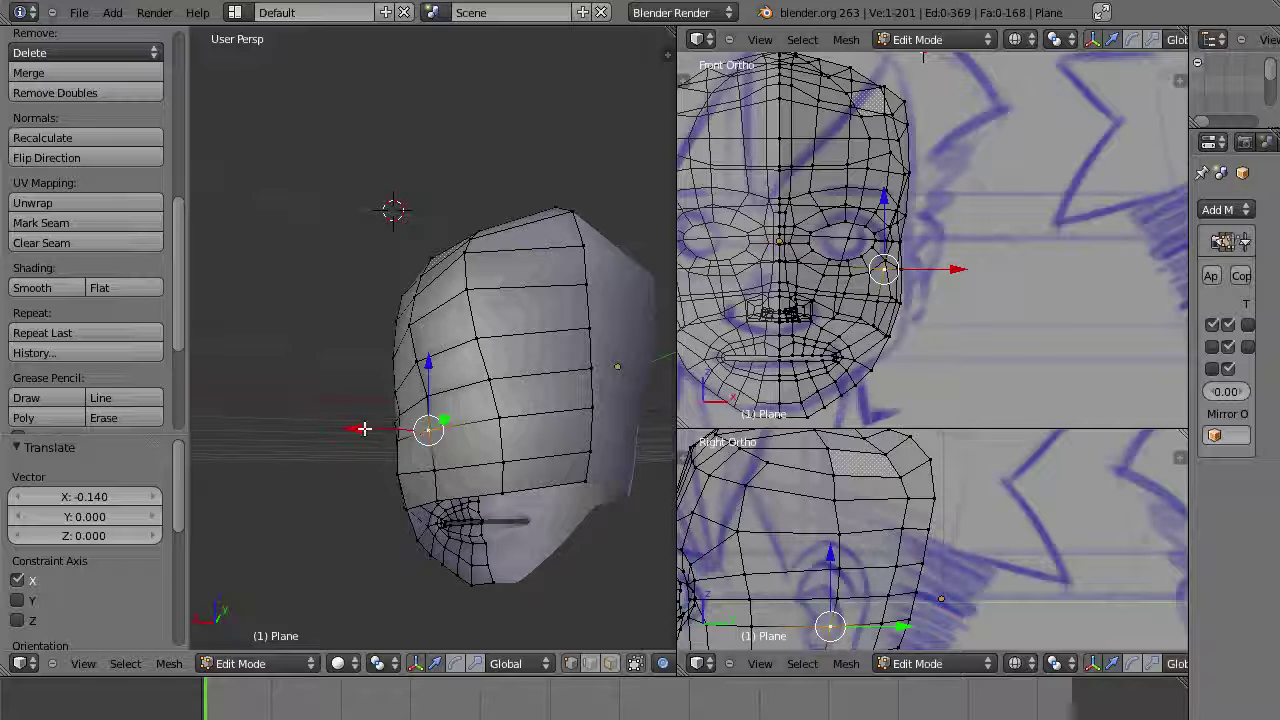
key(g)
key(x)
click(395, 428)
right_click(428, 398)
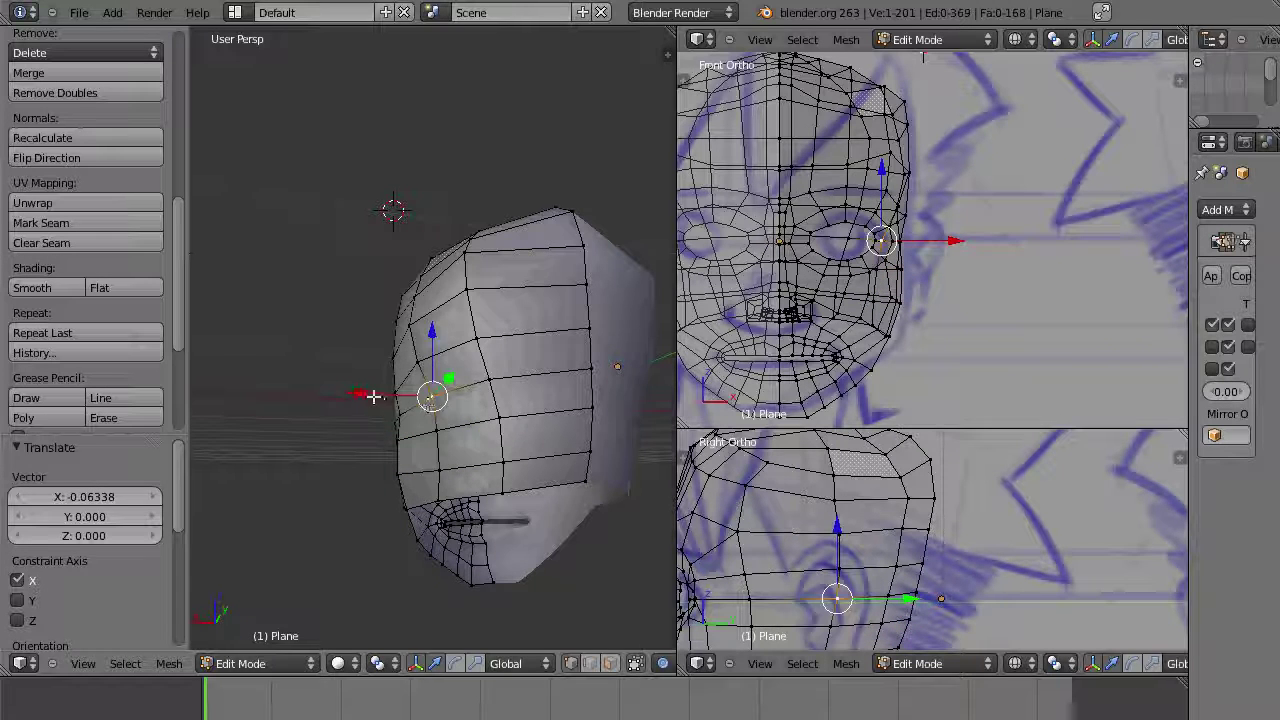
key(g)
key(x)
click(400, 396)
Step: Select the border vertex at the bottom of the ear's vertical line and move it inward about 0.046 along X
right_click(430, 432)
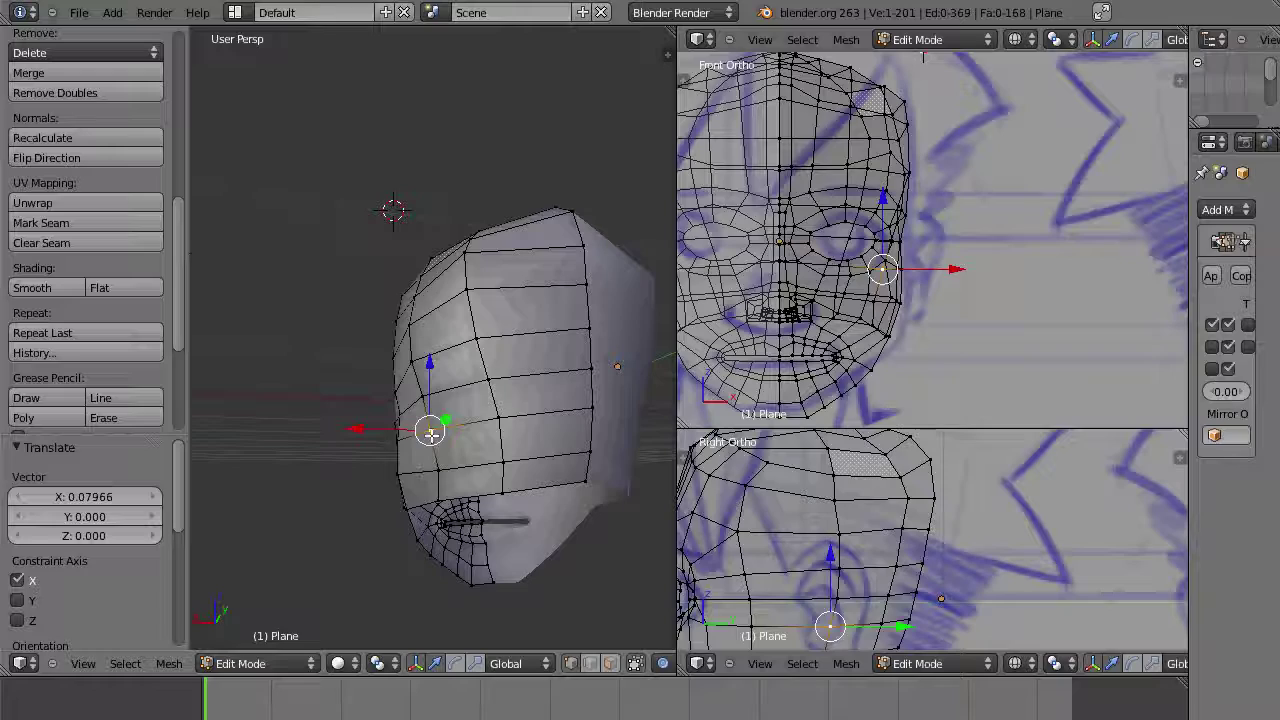
right_click(438, 497)
key(g)
key(x)
click(380, 503)
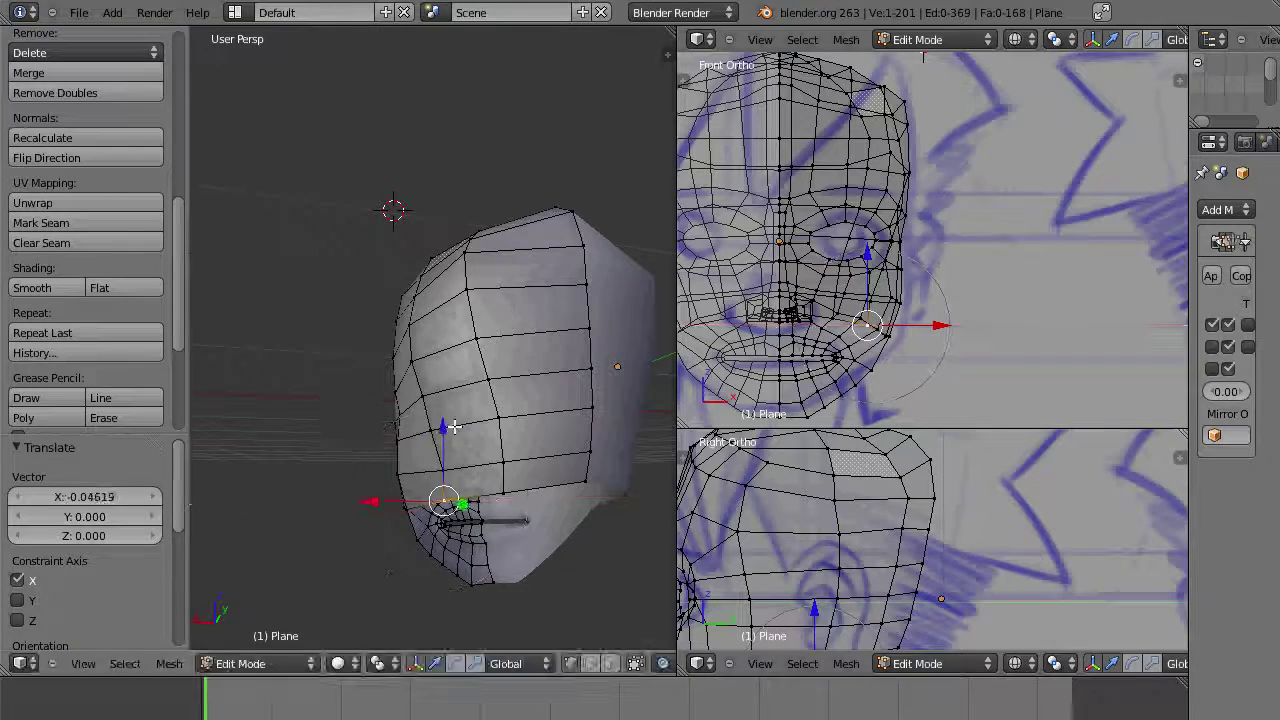
Step: Select the three lowest centre-line vertices at the back of the head and reposition them along Y against the side sketch
middle_drag(380, 503, 586, 473)
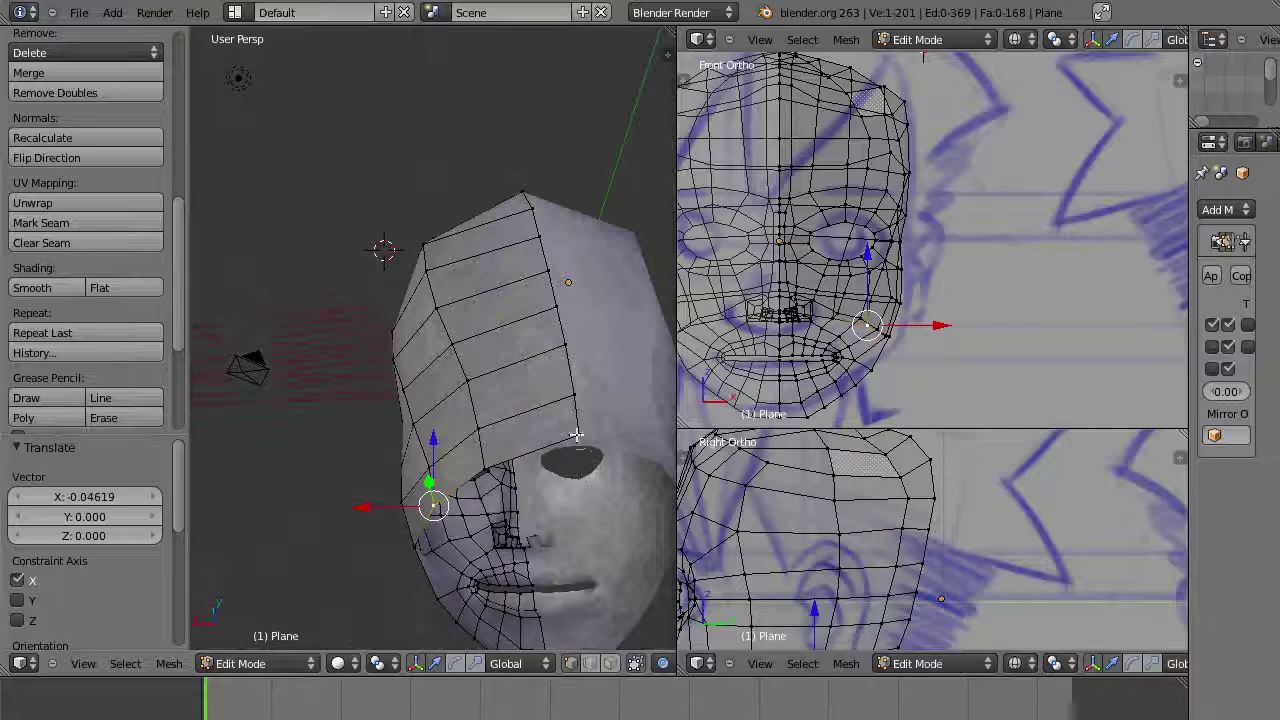
right_click(577, 435)
shift+right_click(574, 396)
shift+right_click(562, 344)
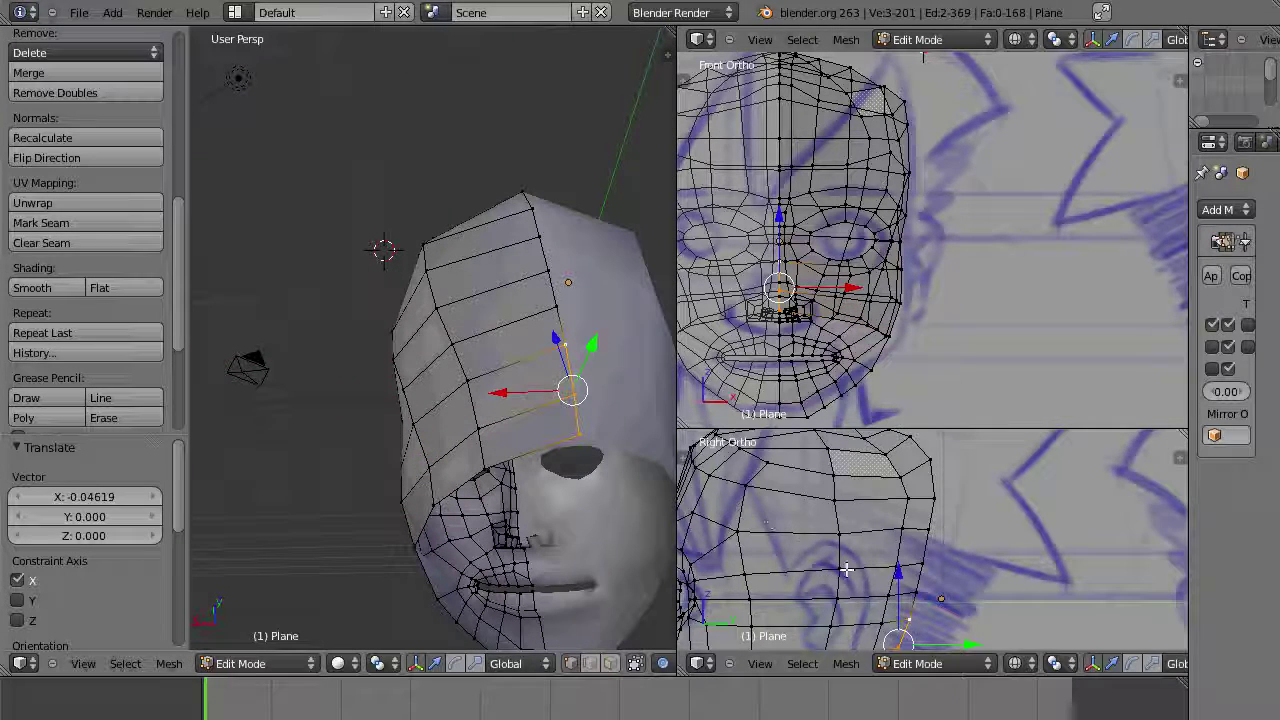
shift+middle_drag(846, 569, 798, 468)
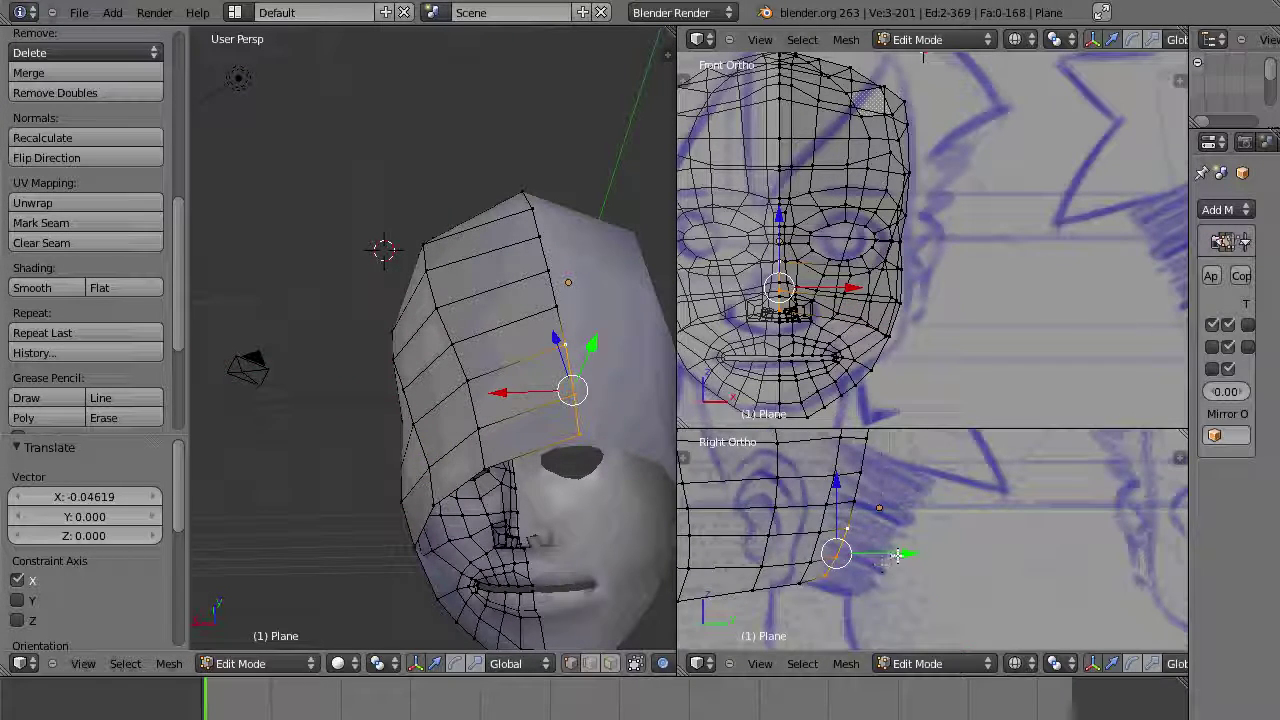
mouse_move(897, 556)
mouse_down()
mouse_move(866, 588)
mouse_move(891, 580)
mouse_up()
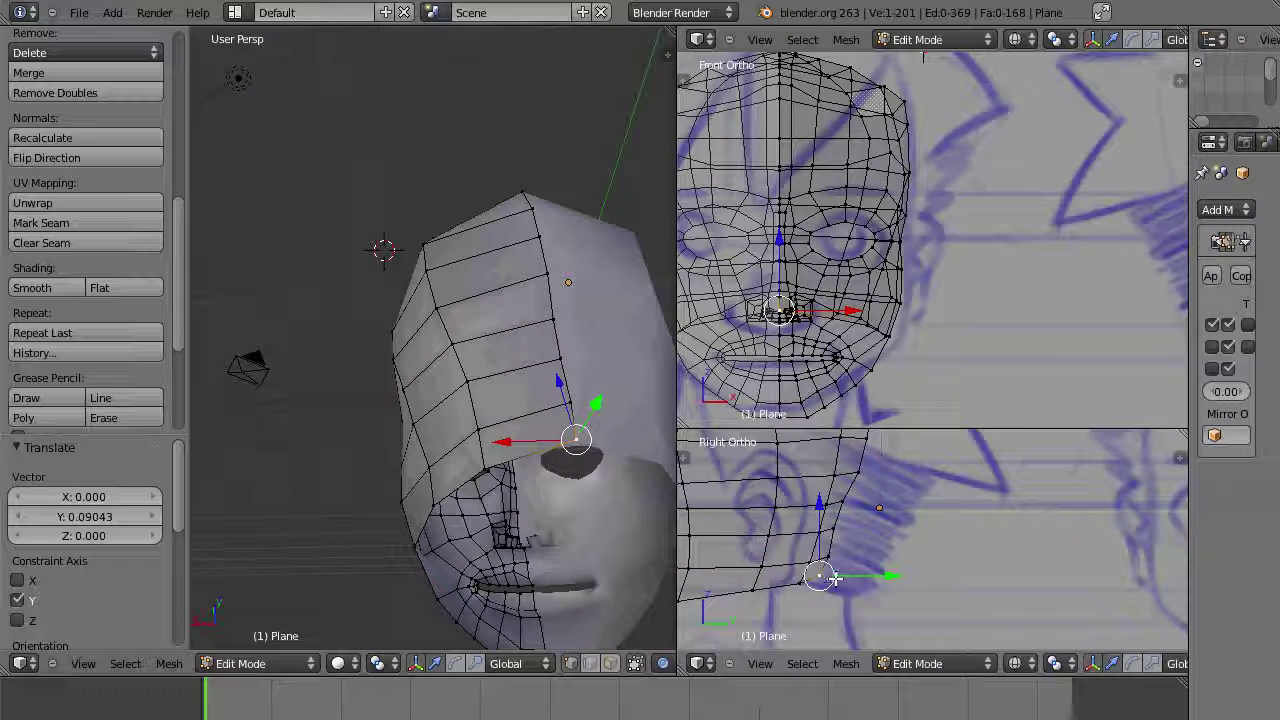
Step: Raise the skull's upper-rear vertex about 0.063 and shift it back about 0.018, then move the jaw's rear border vertex back and down
mouse_move(794, 606)
ctrl+mouse_down()
mouse_move(820, 494)
mouse_move(900, 545)
ctrl+mouse_up()
key(g)
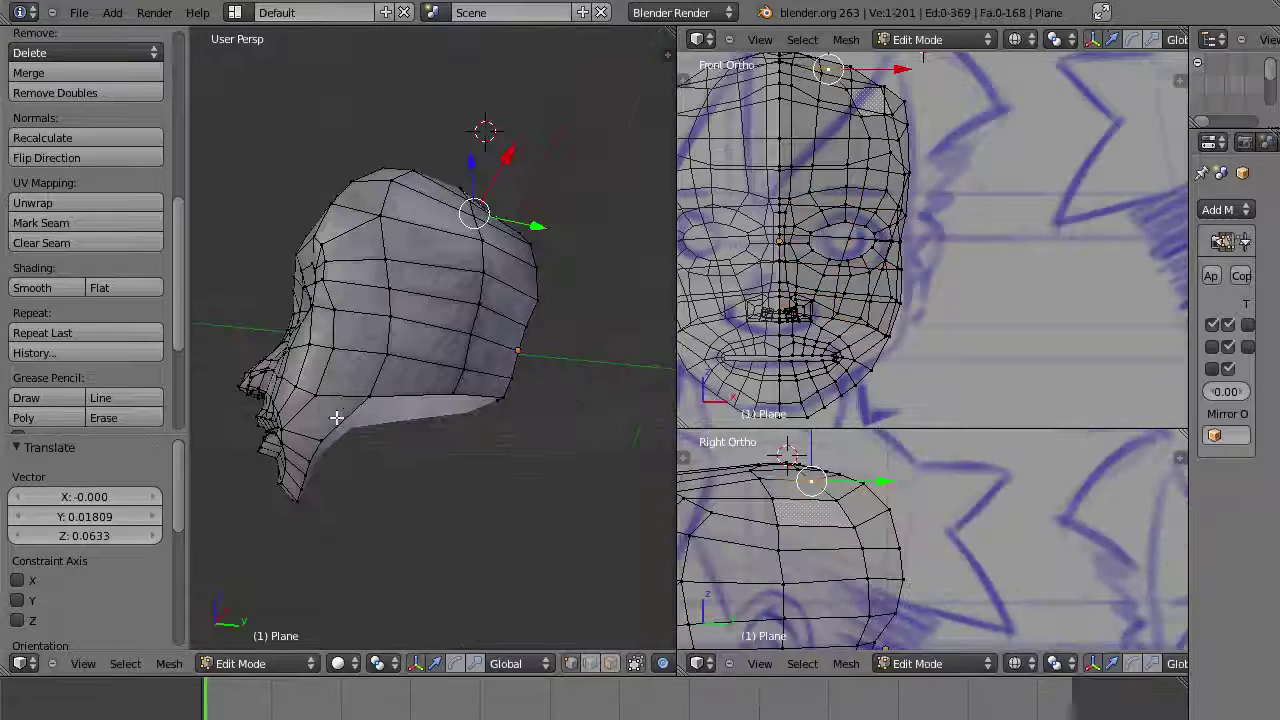
right_click(321, 441)
shift+middle_drag(797, 582, 922, 305)
key(g)
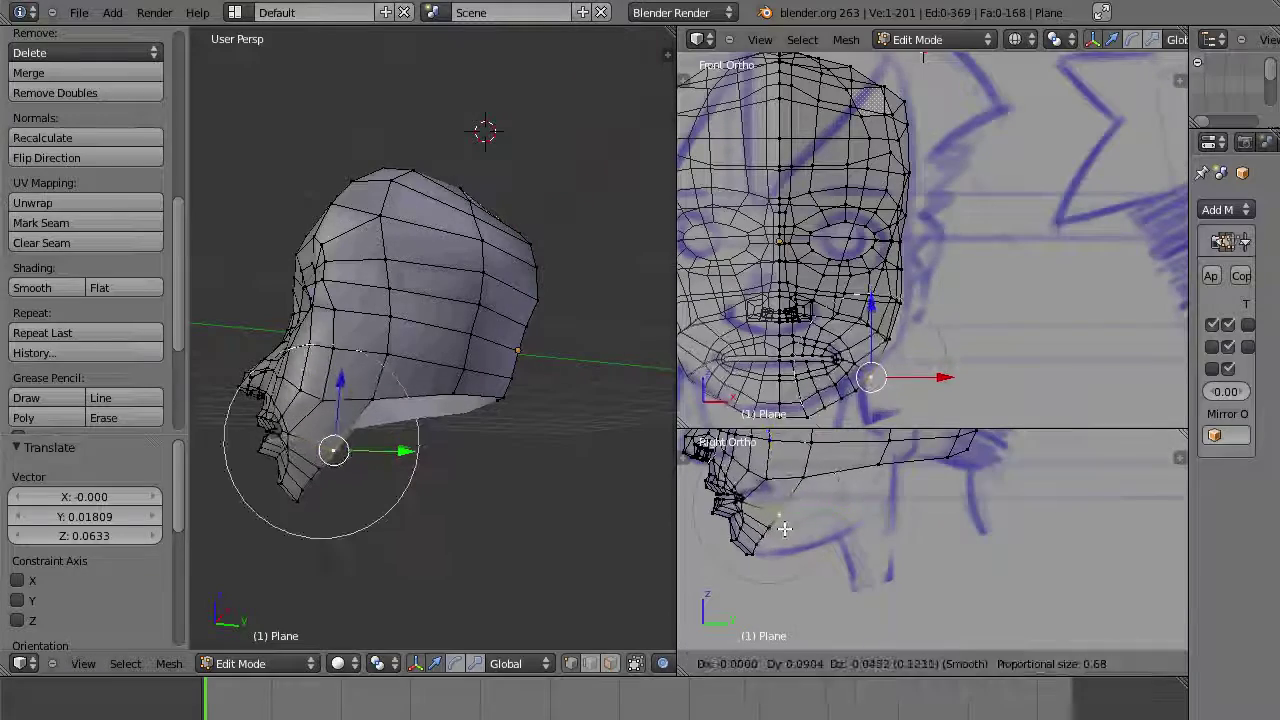
Step: Return to vertex selection and lower the two vertices at the forehead's top by the centre line about 0.19 along Z
middle_drag(300, 156, 562, 371)
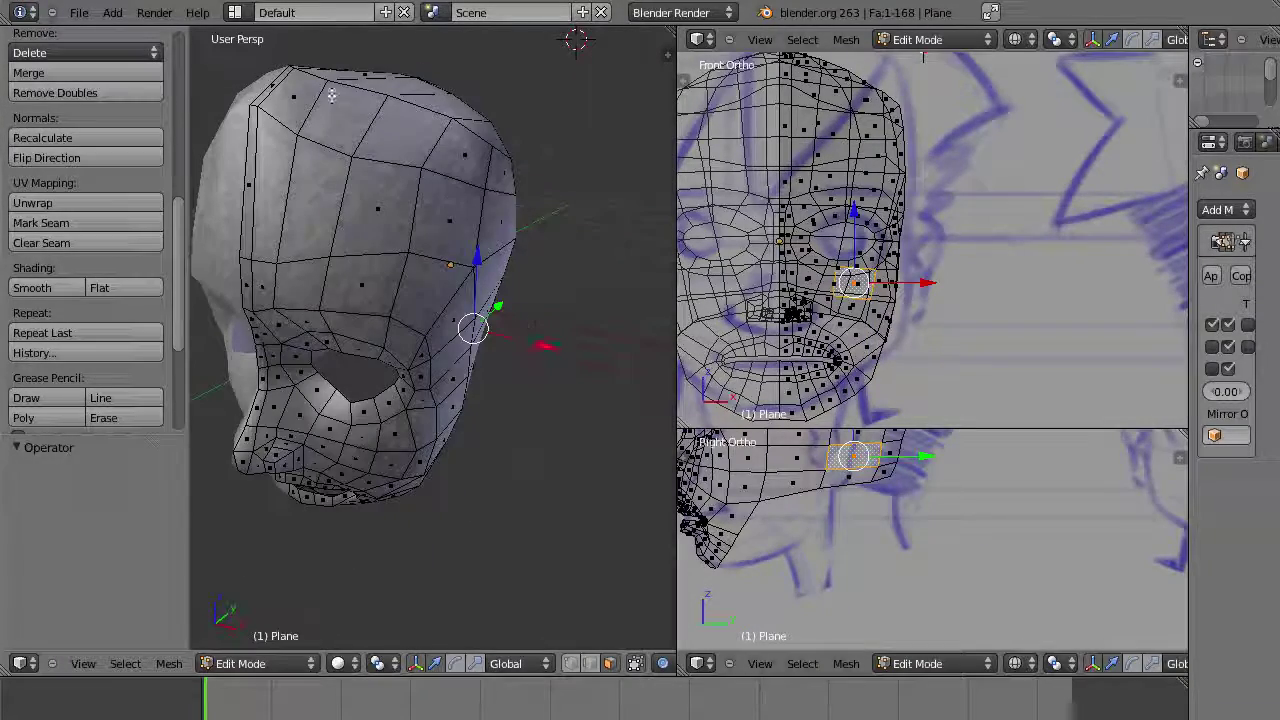
key(ctrl+Tab)
click(268, 55)
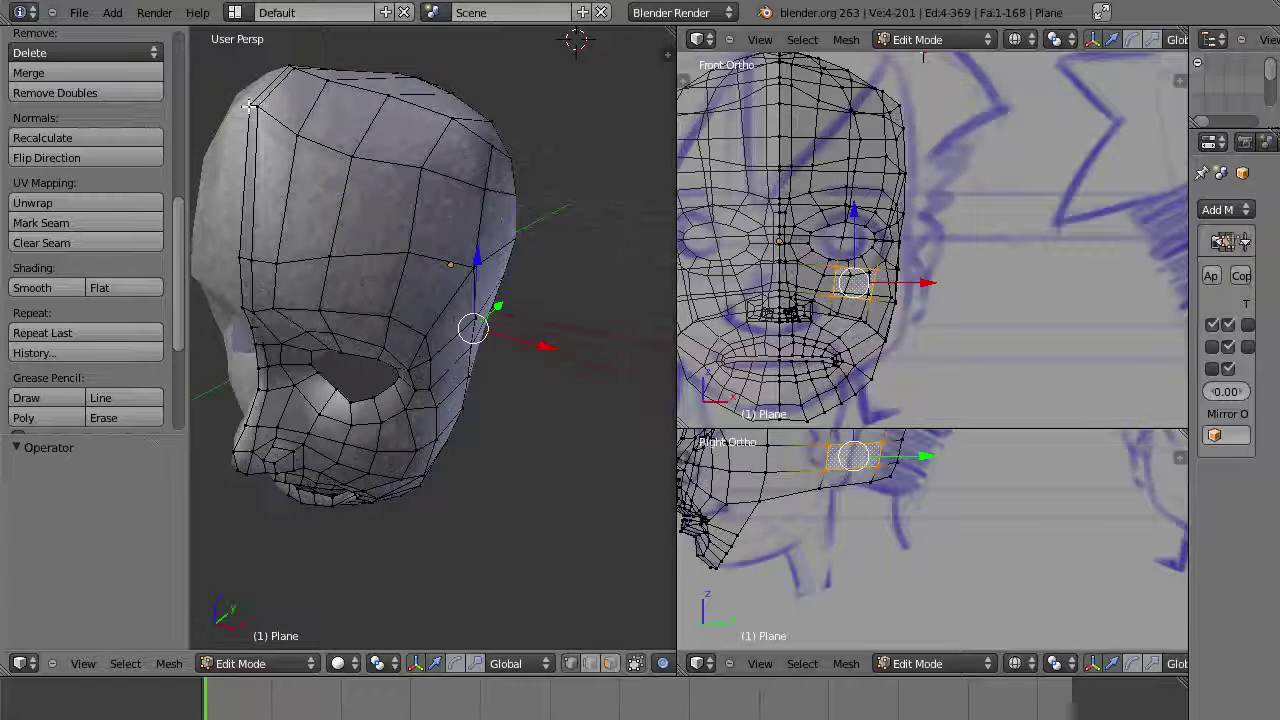
right_click(247, 104)
shift+right_click(257, 108)
key(g)
key(z)
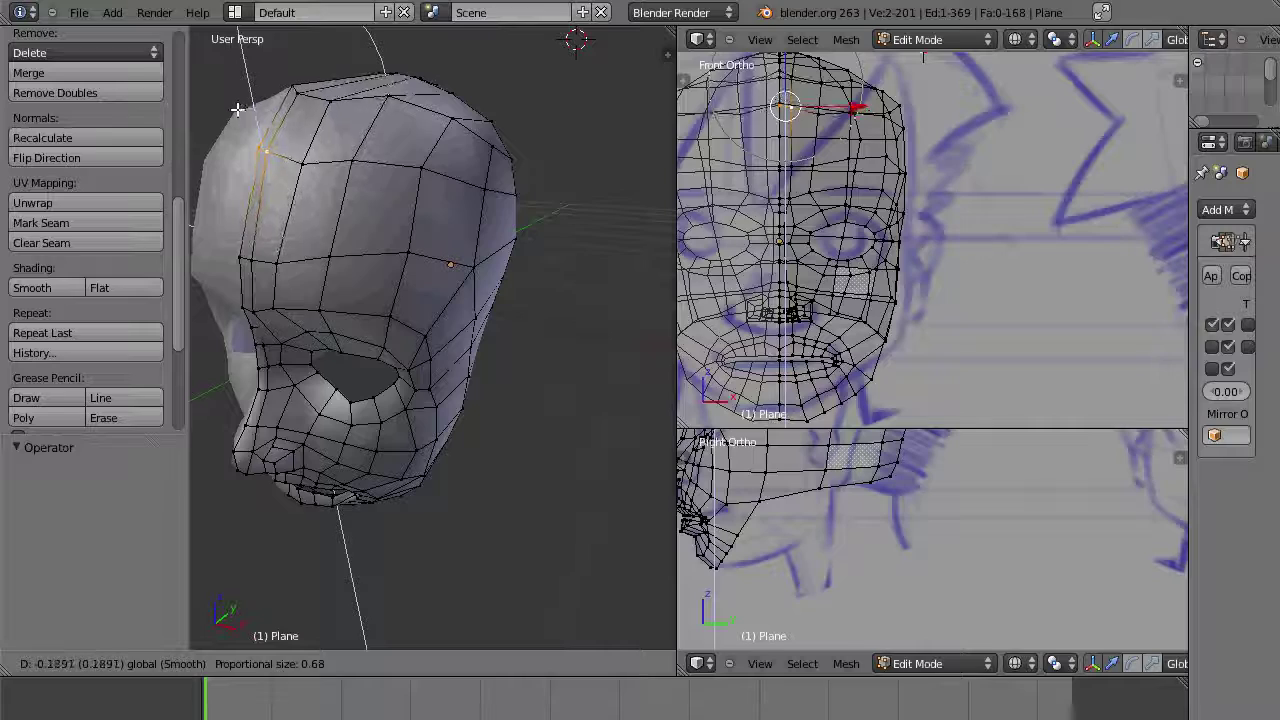
click(236, 113)
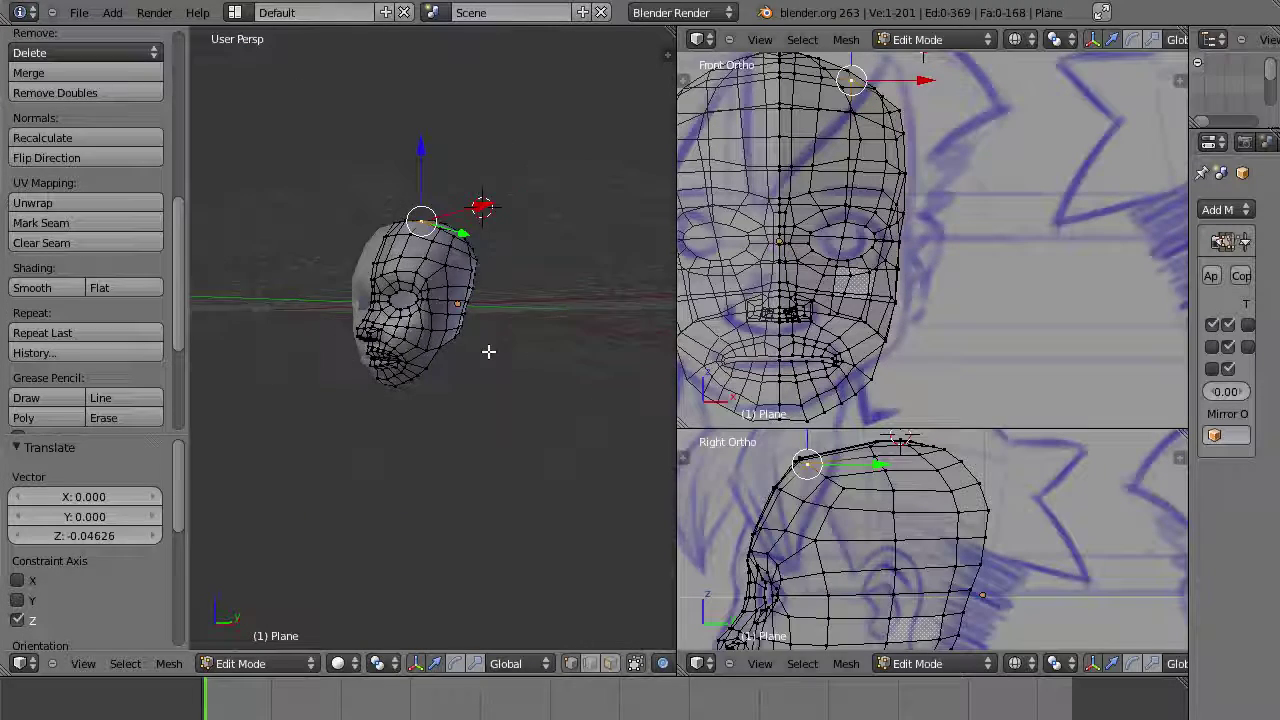
Step: Select the rear border edges beneath the skull and extrude them down about 1.063 and back about 0.260 to start the neck
middle_drag(488, 351, 469, 306)
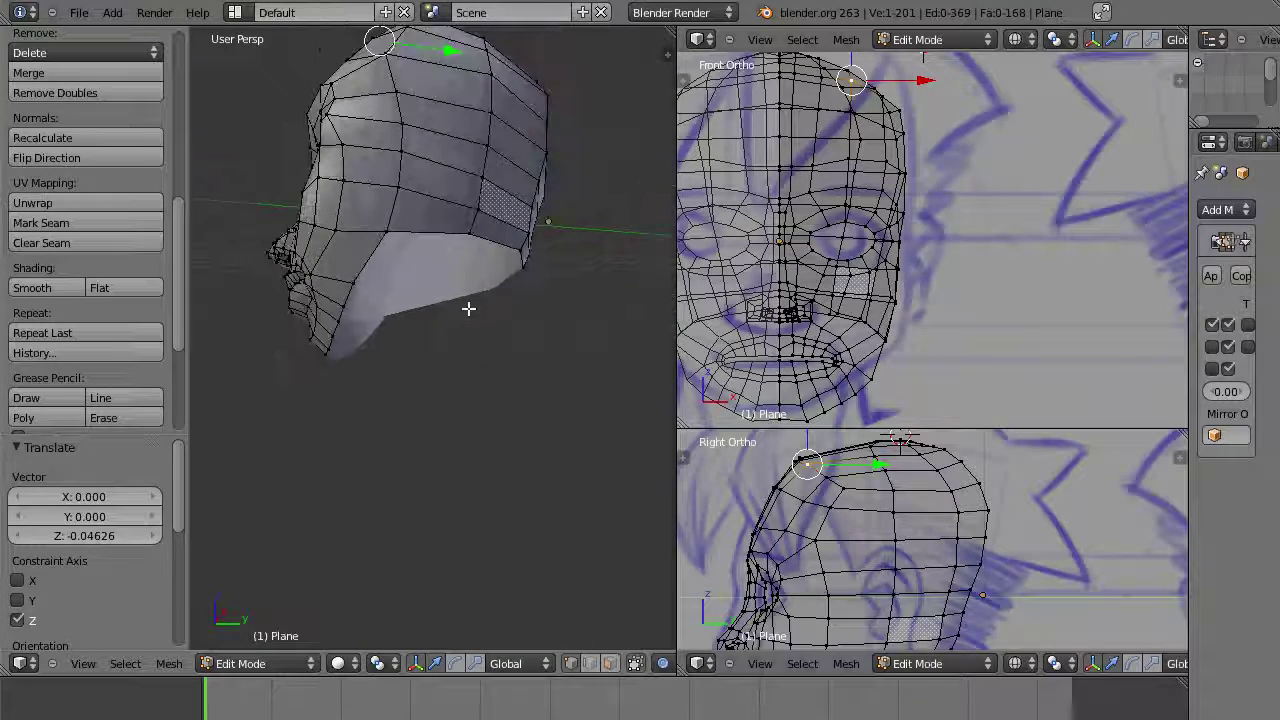
right_click(387, 231)
shift+right_click(473, 234)
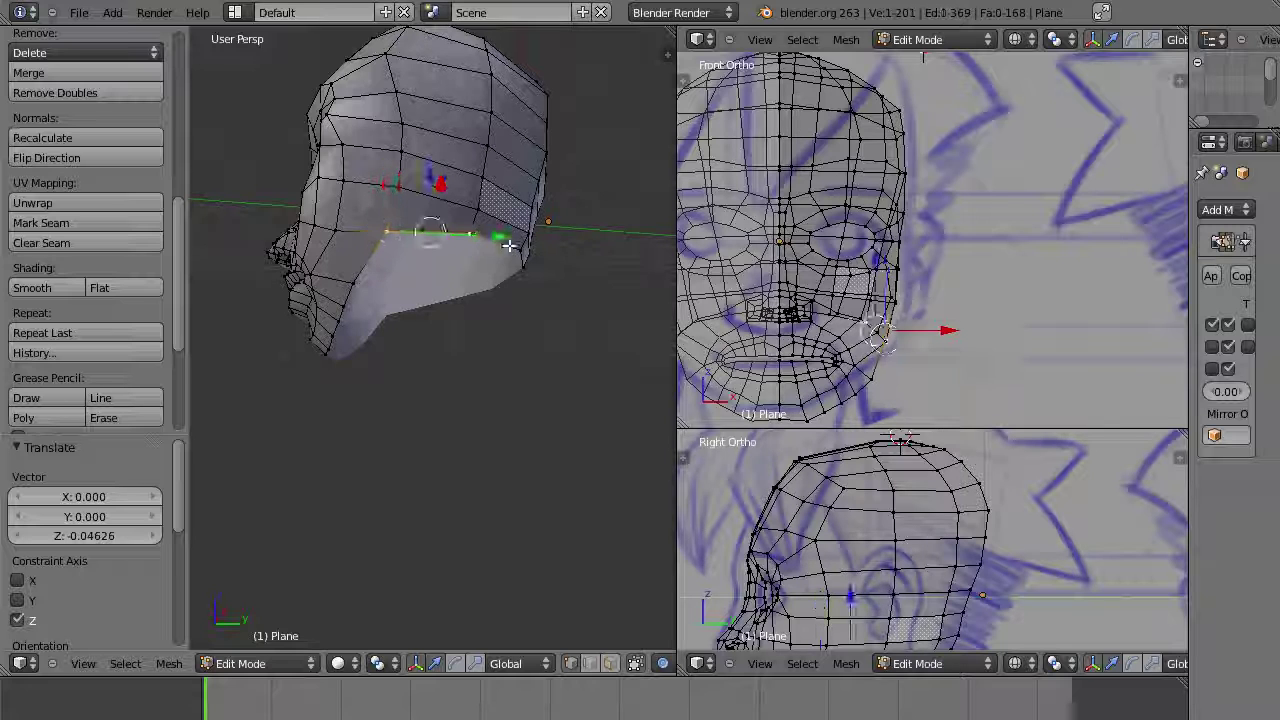
shift+right_click(522, 250)
shift+right_click(523, 267)
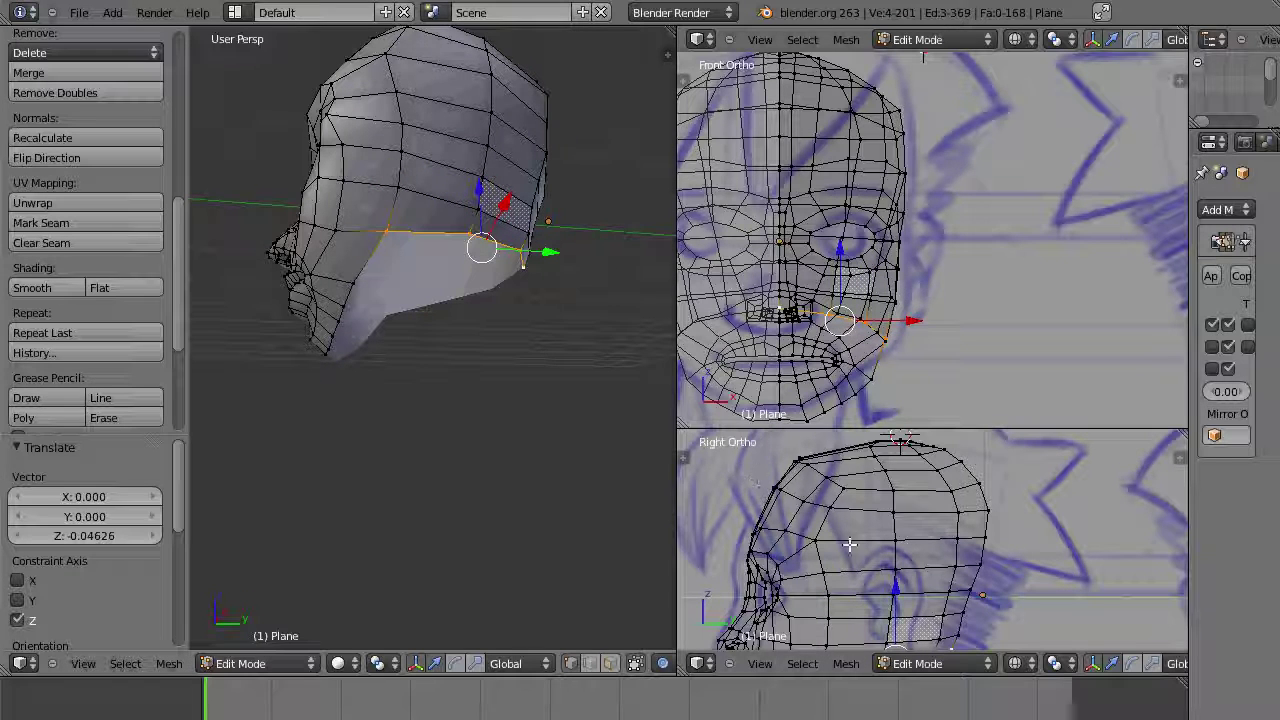
shift+middle_drag(842, 540, 798, 304)
shift+middle_drag(844, 502, 862, 558)
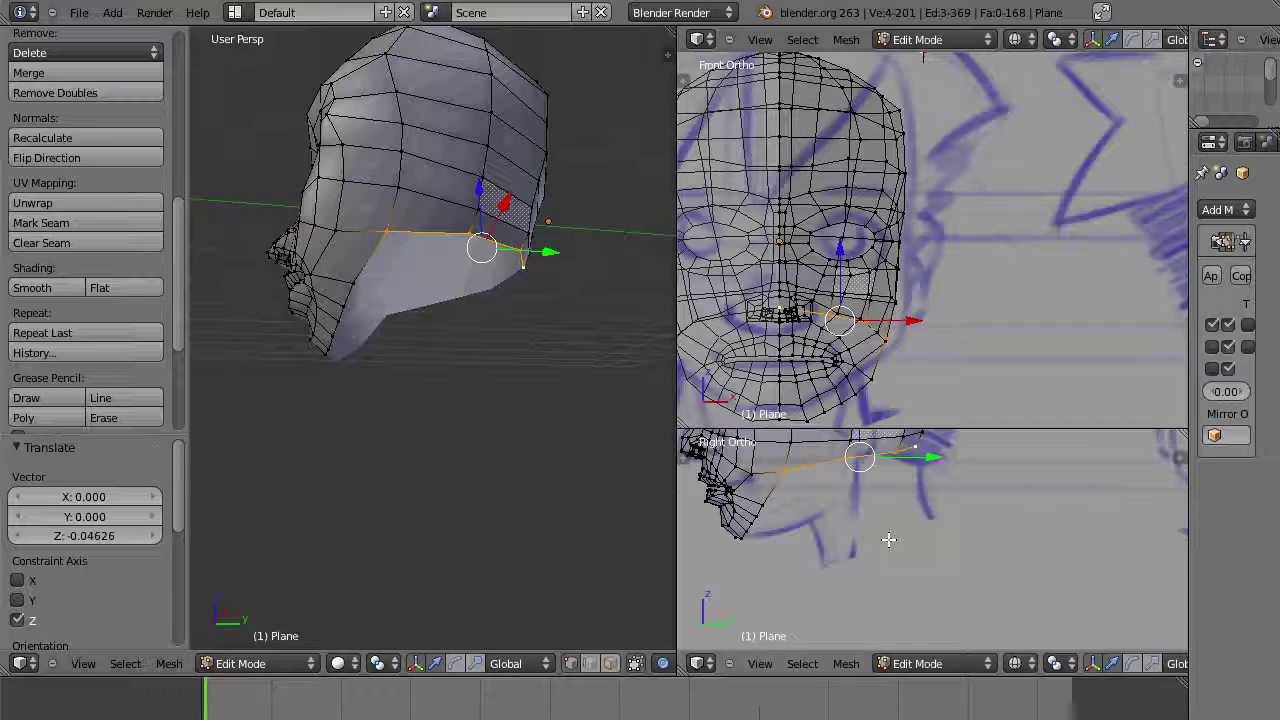
shift+right_click(847, 464)
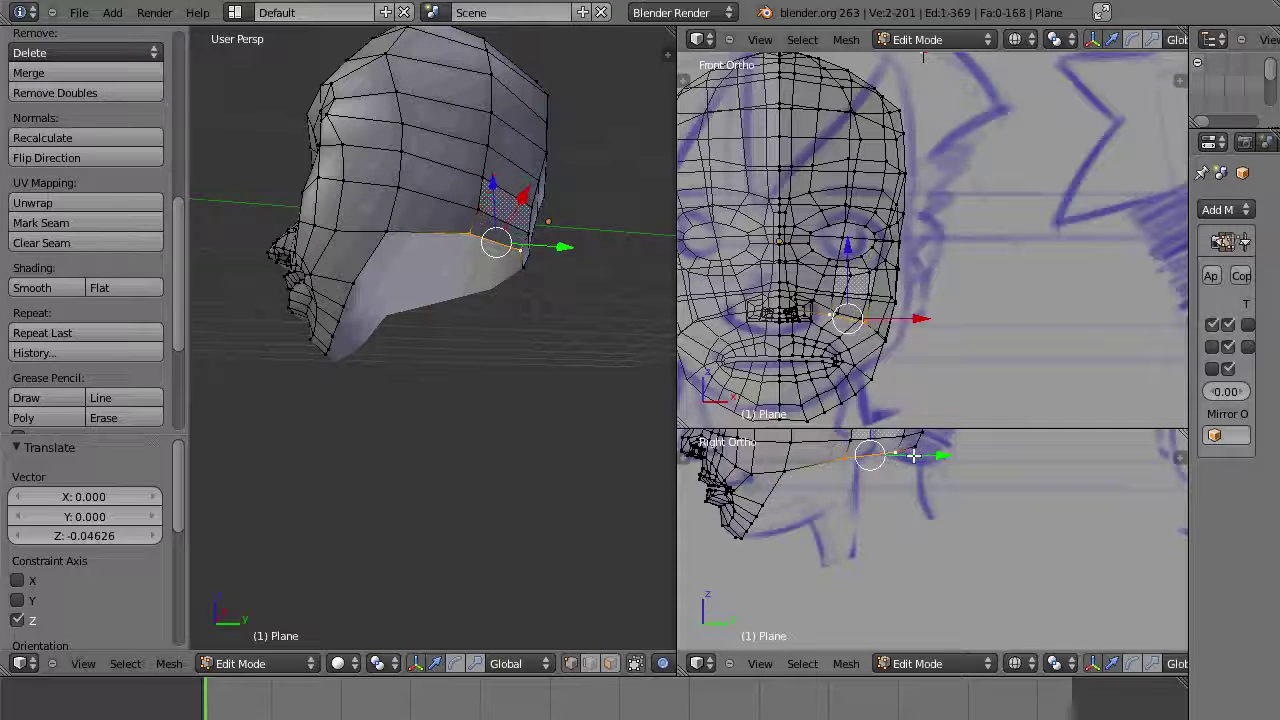
key(e)
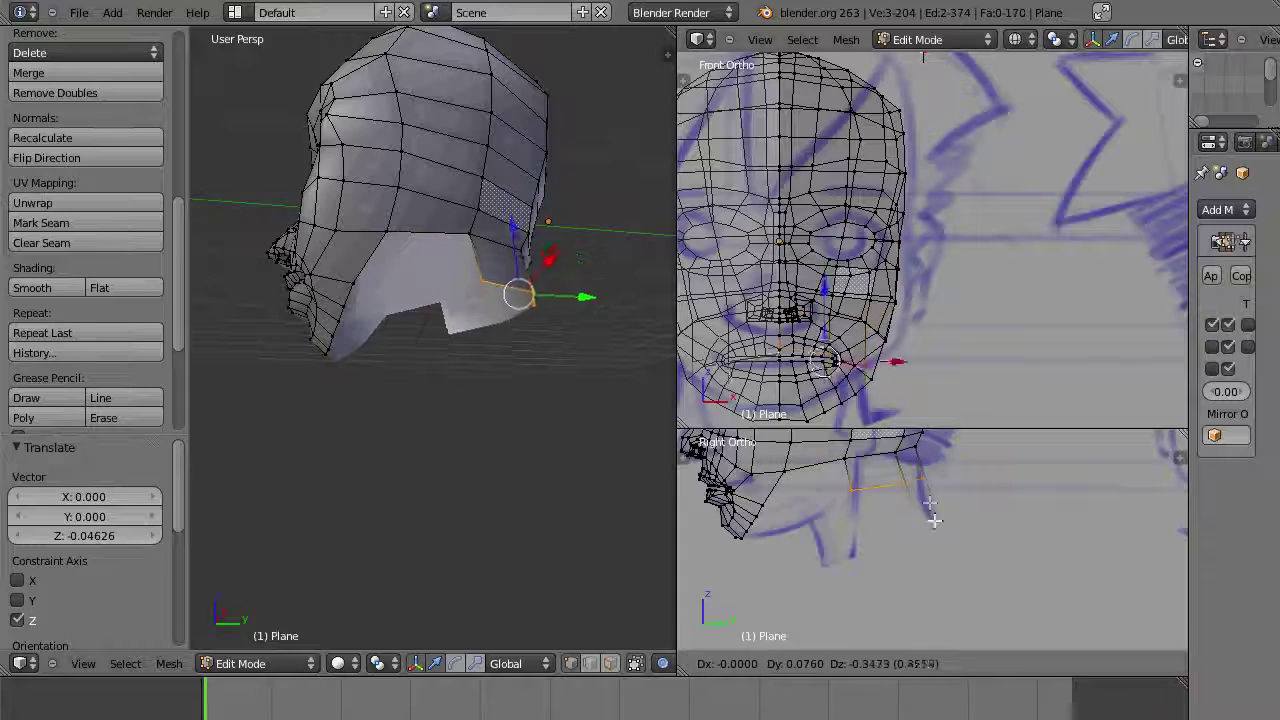
click(924, 552)
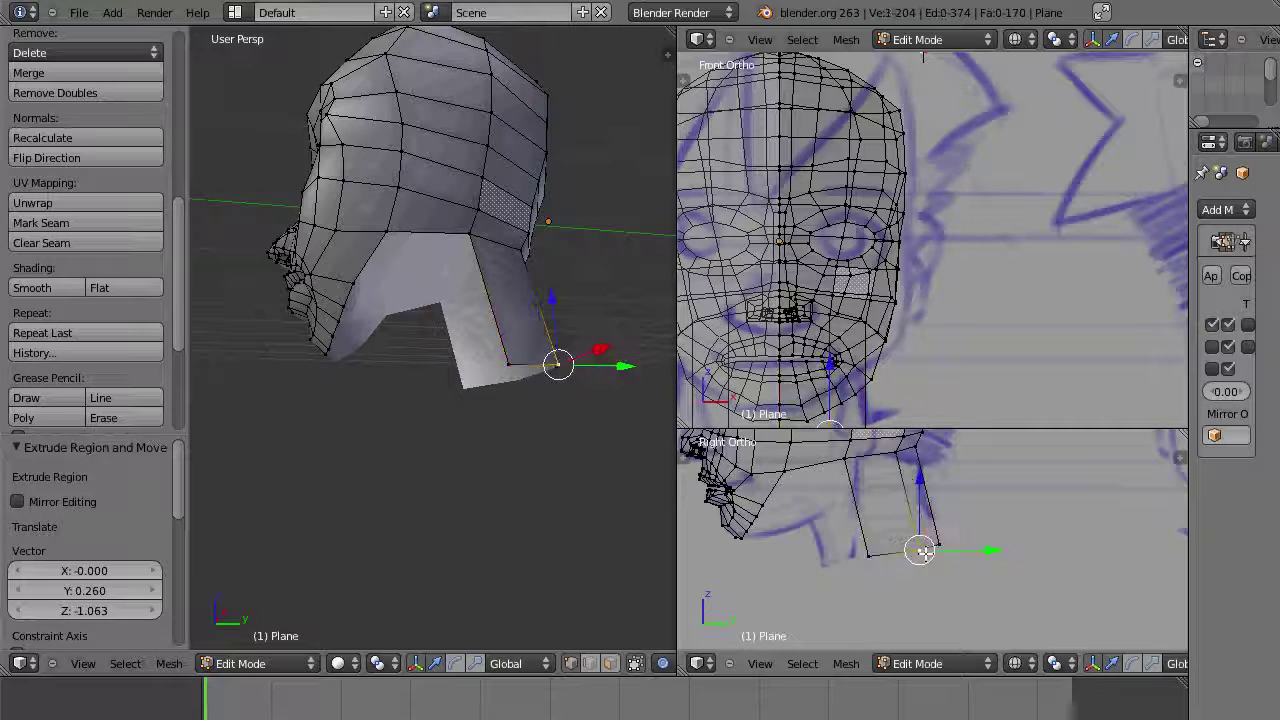
Step: Move the neck's middle lower vertex forward about 0.087 and up about 0.141, then raise its rear lower vertex in the side view
key(g)
click(913, 525)
right_click(940, 543)
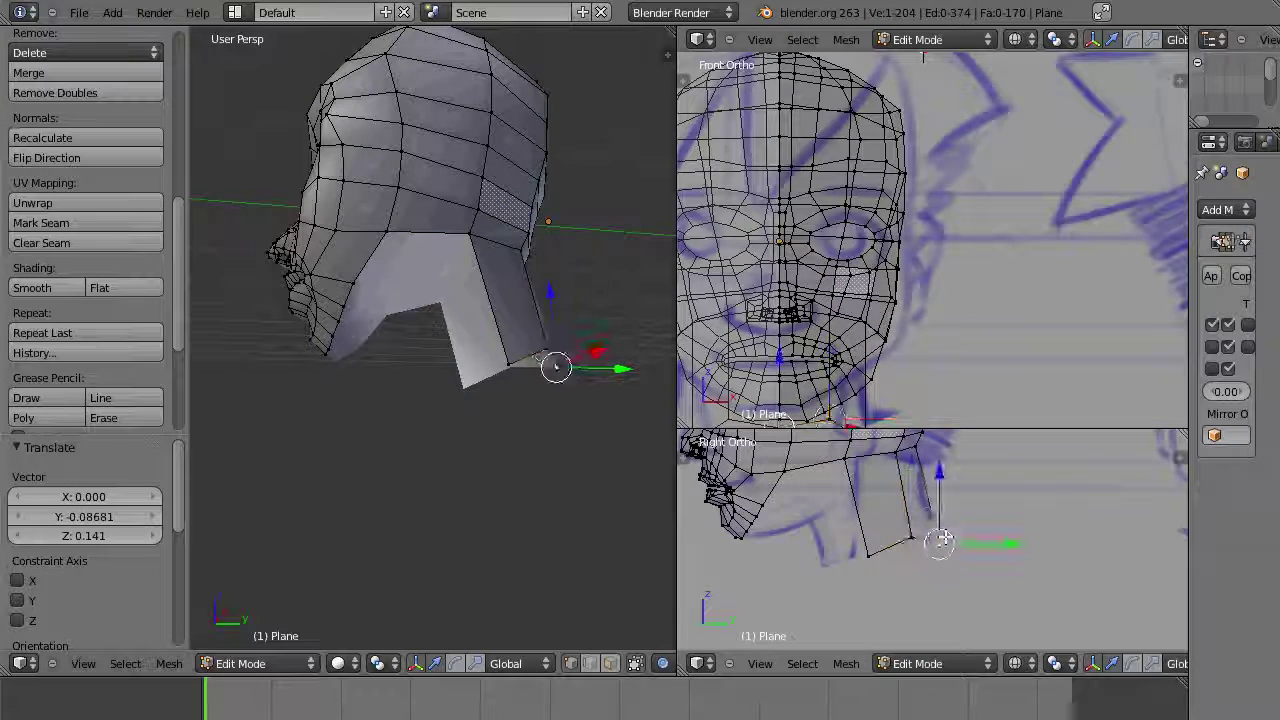
key(g)
click(944, 514)
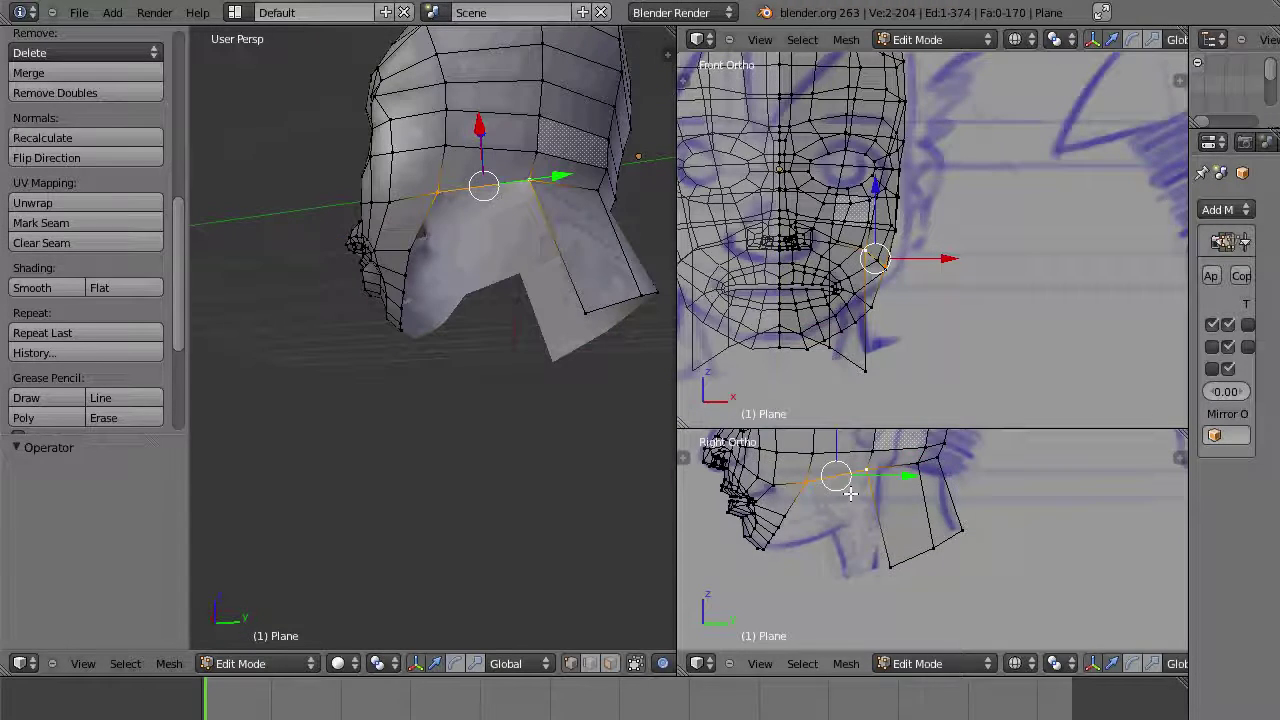
Step: Add a vertical loop cut through the head's side between the jaw and the neck, with an edge slide of about -0.19
key(ctrl+r)
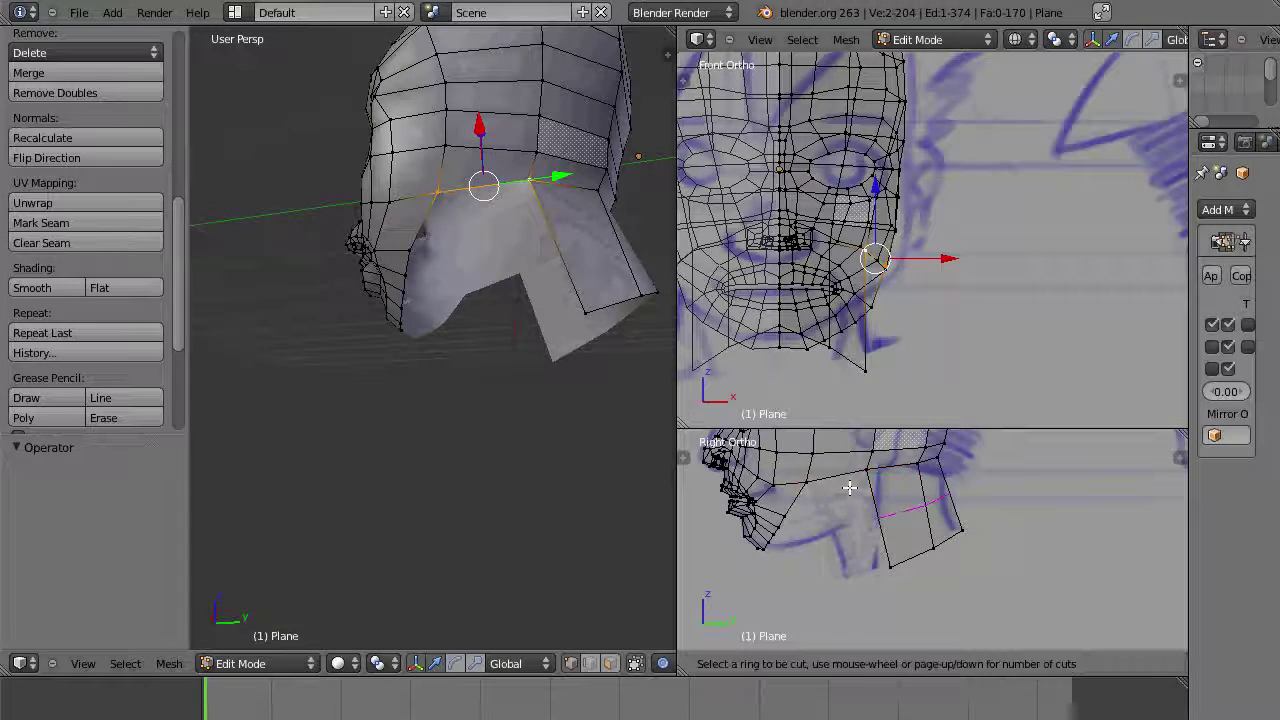
click(836, 472)
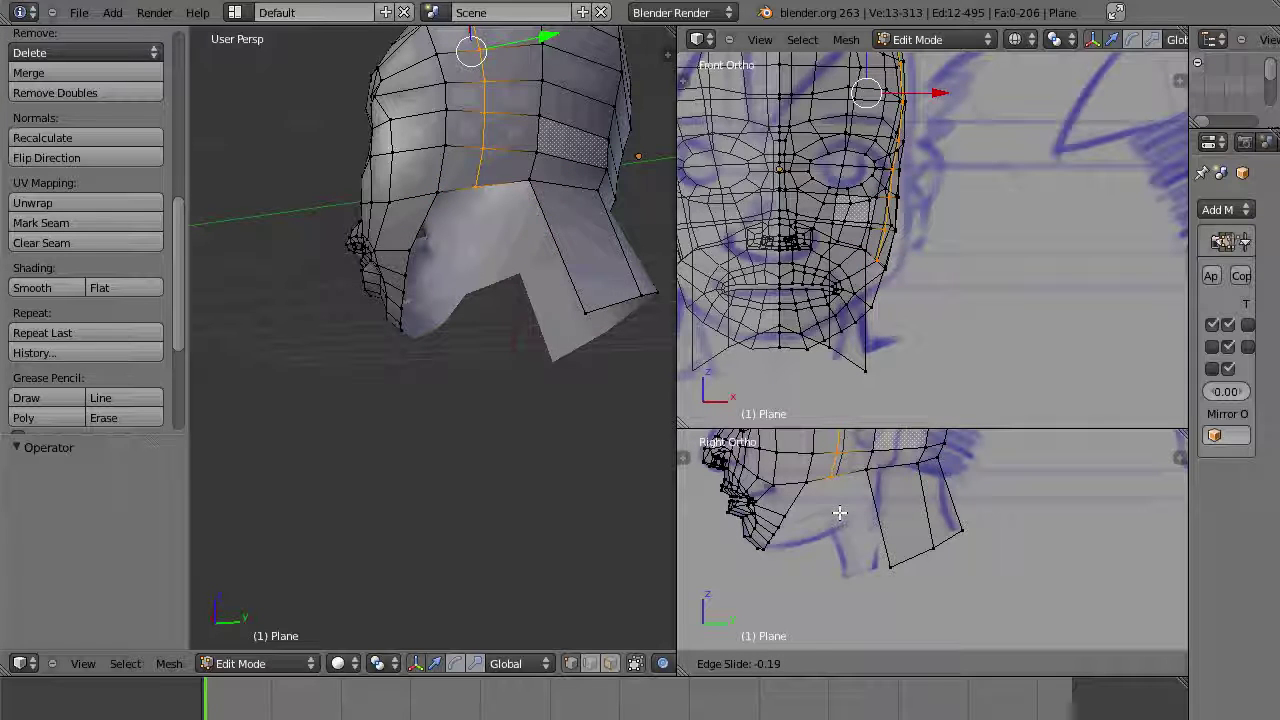
click(840, 512)
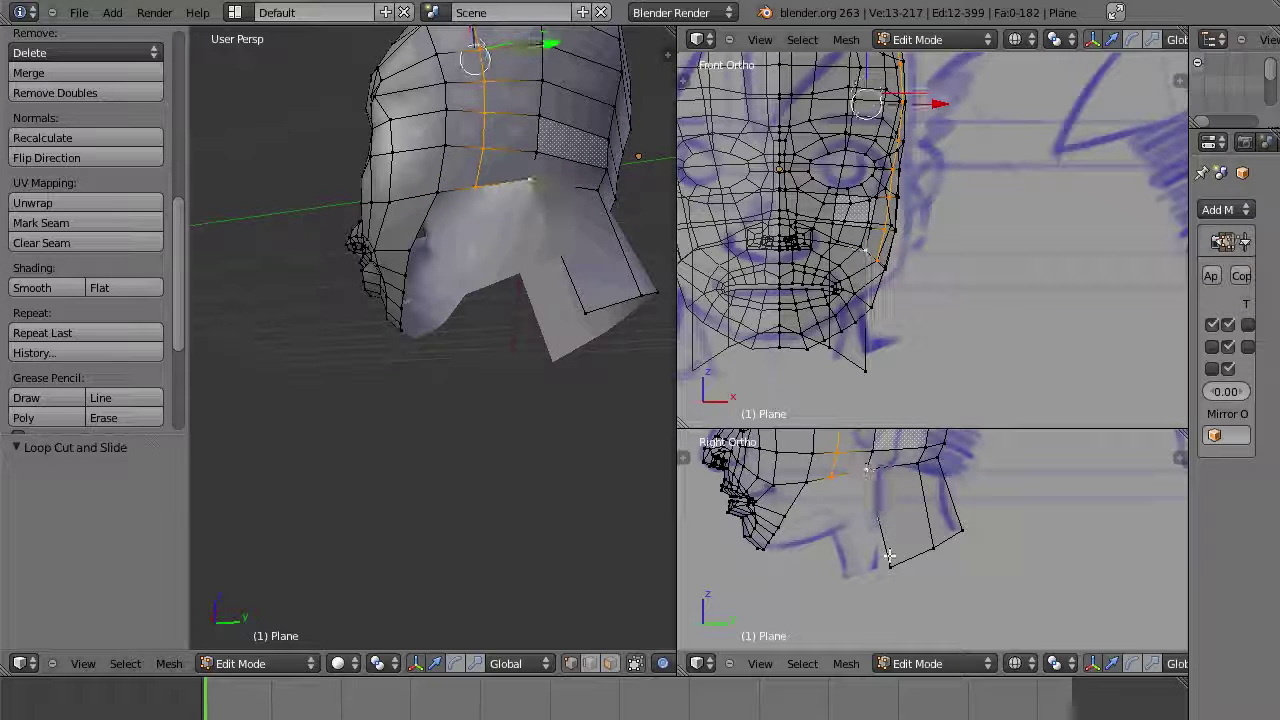
Step: Extrude the head's lower edge just ahead of the neck down about 1.042 and back about 0.250
right_click(836, 477)
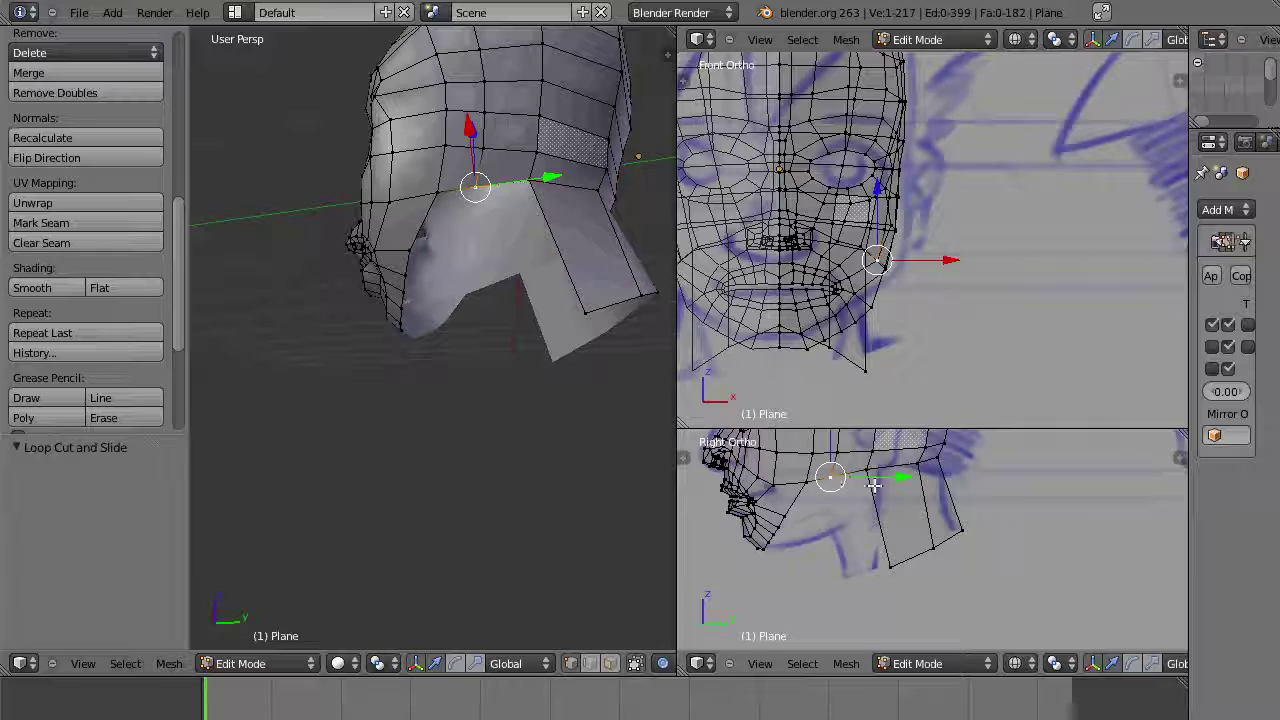
shift+right_click(868, 471)
key(e)
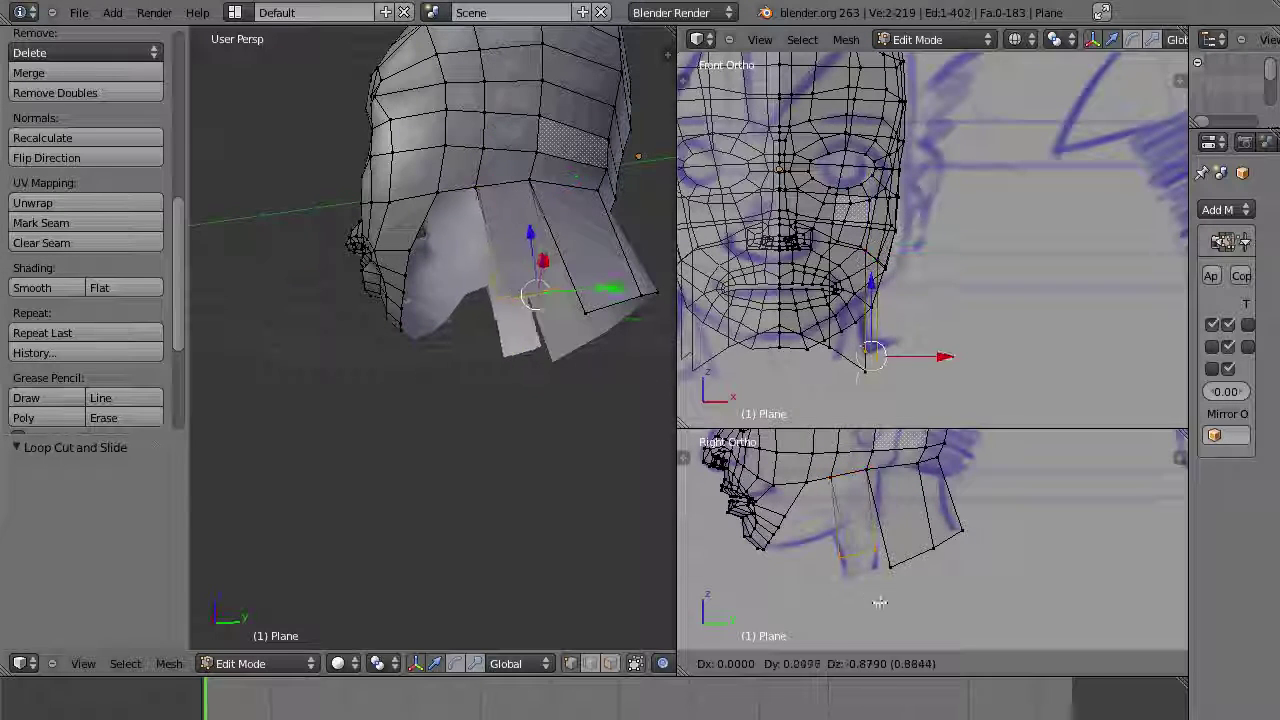
click(886, 610)
Step: Merge the overlapping vertices at the neck's lower border at center, then move the front lower neck vertex forward and down about 0.098 each
right_click(891, 568)
right_click(890, 570)
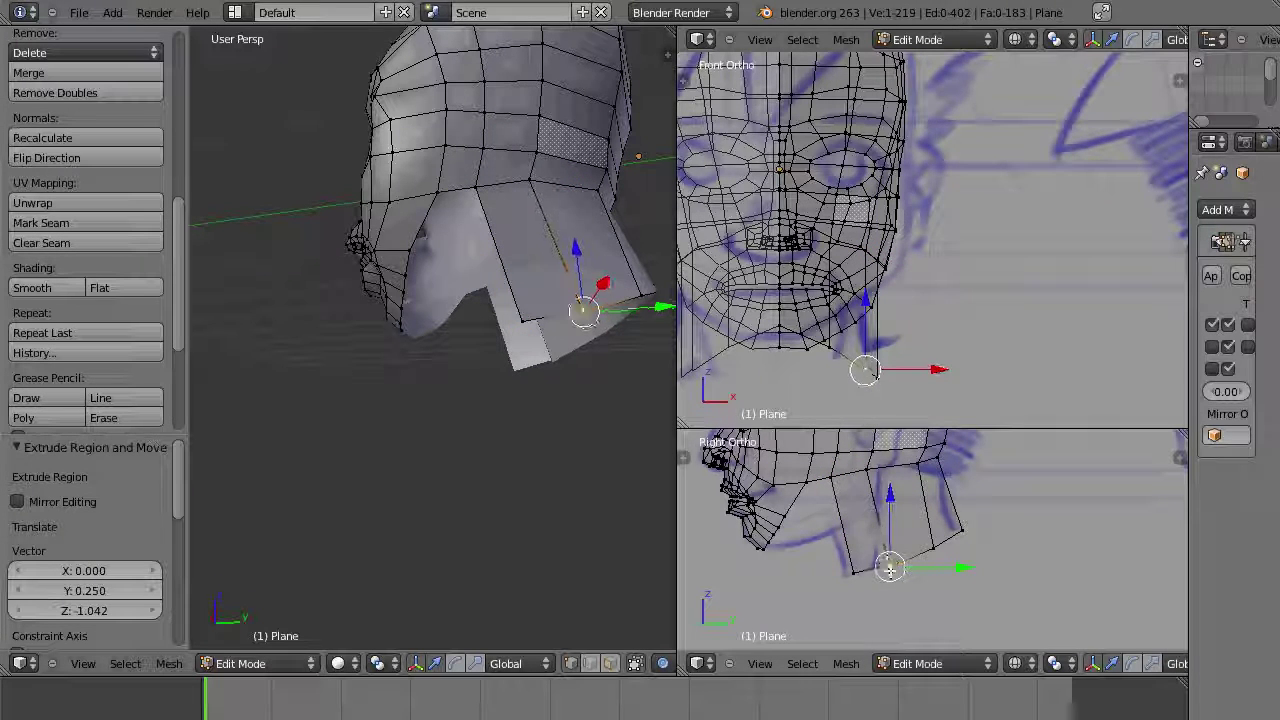
key(alt+m)
click(885, 583)
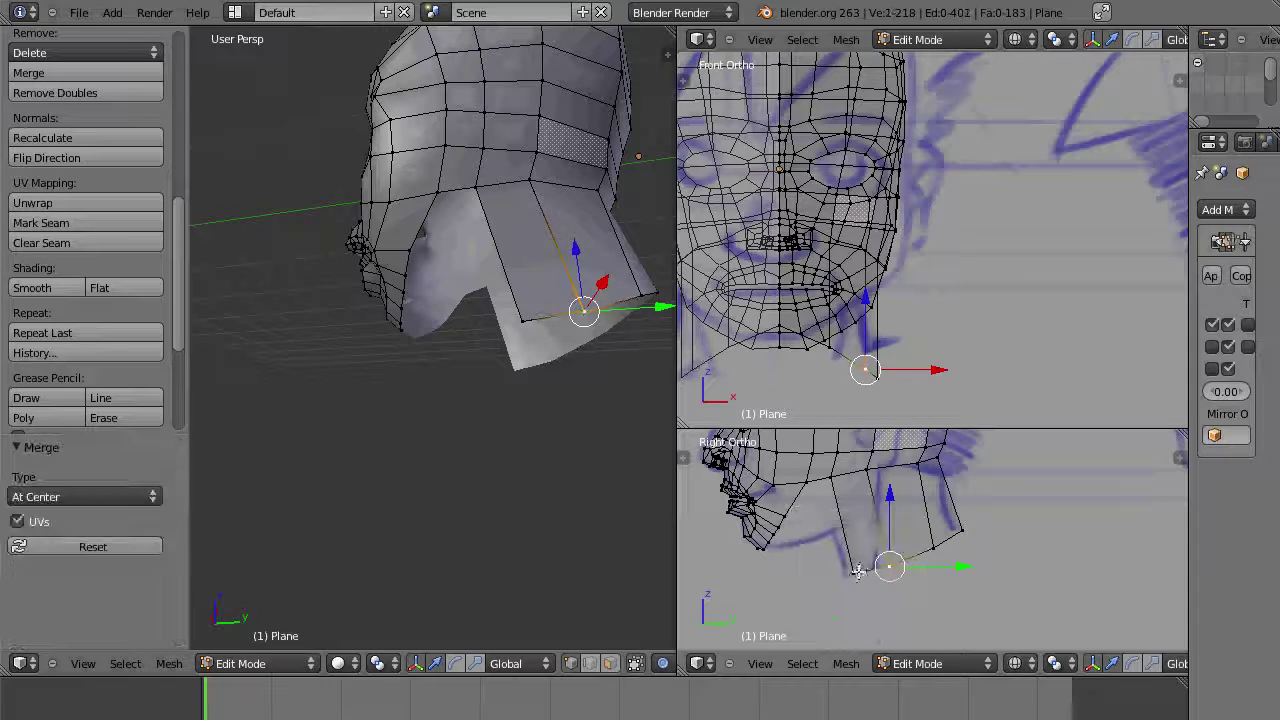
key(g)
click(831, 480)
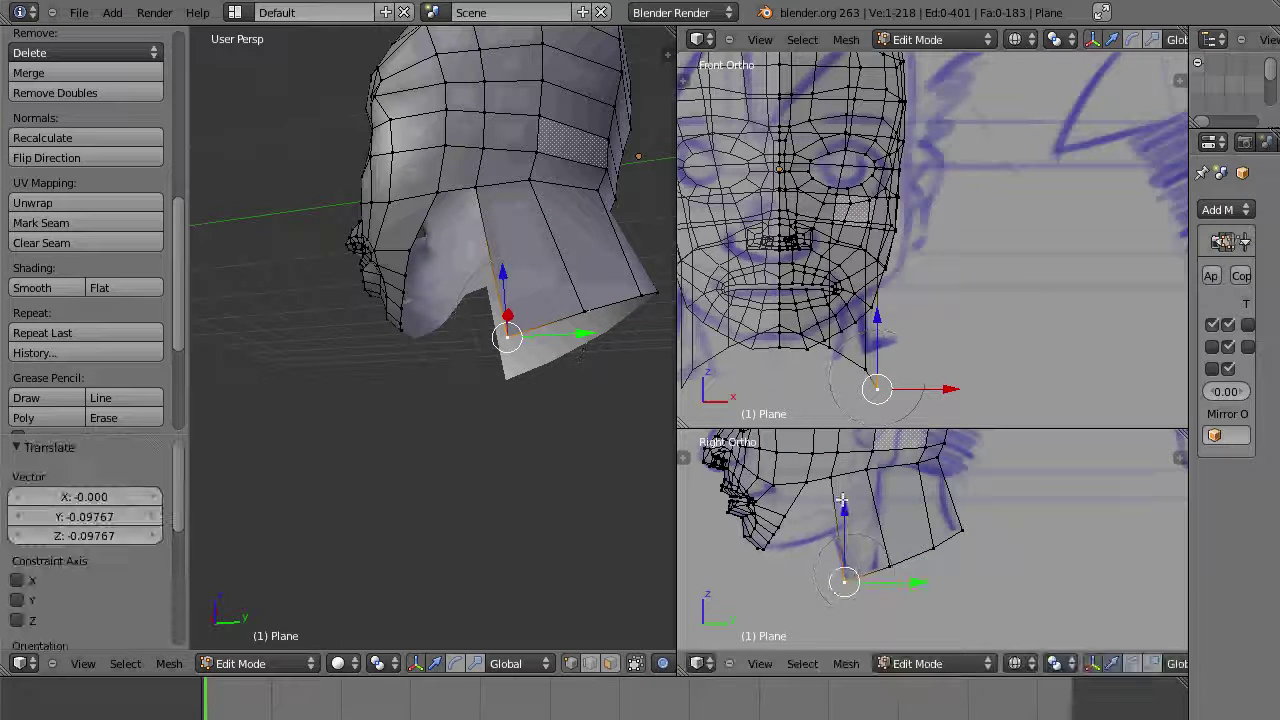
Step: Reposition the neck's front upper vertices on the head's lower border, shifting the foremost back about 0.282, then forward about 0.087 and down about 0.043
key(g)
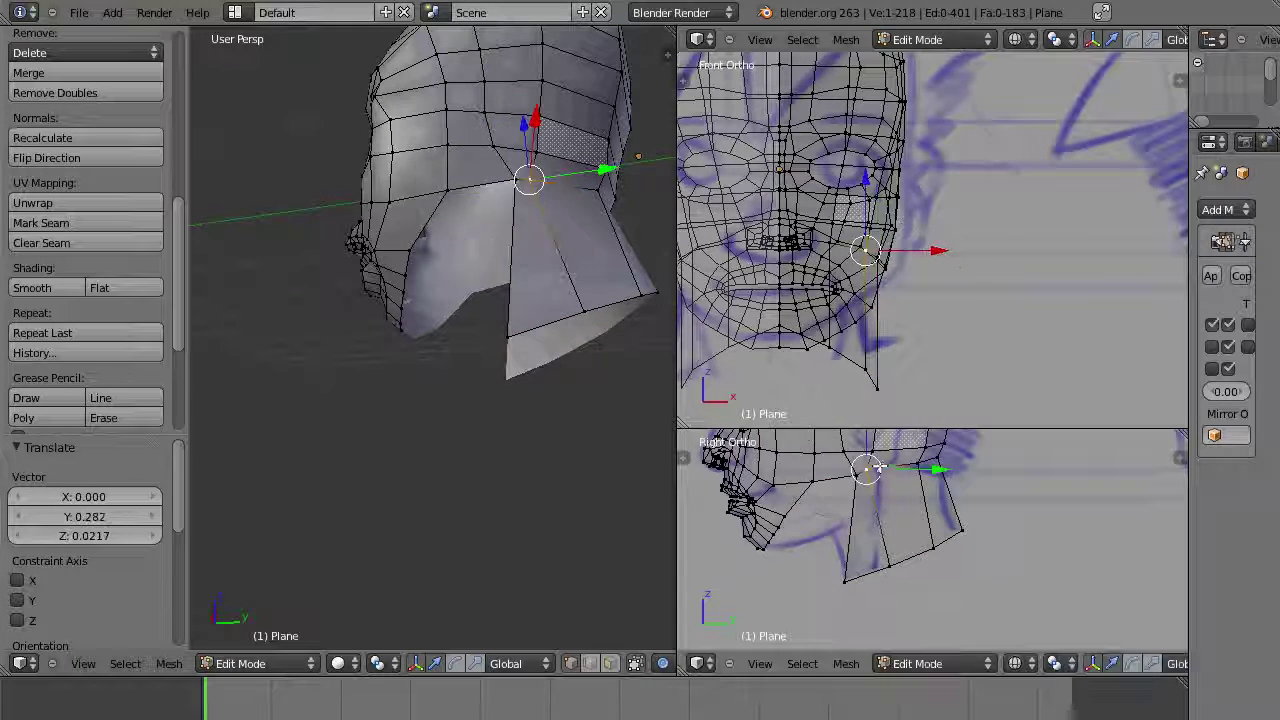
click(884, 505)
key(g)
click(861, 514)
right_click(856, 513)
key(g)
click(843, 520)
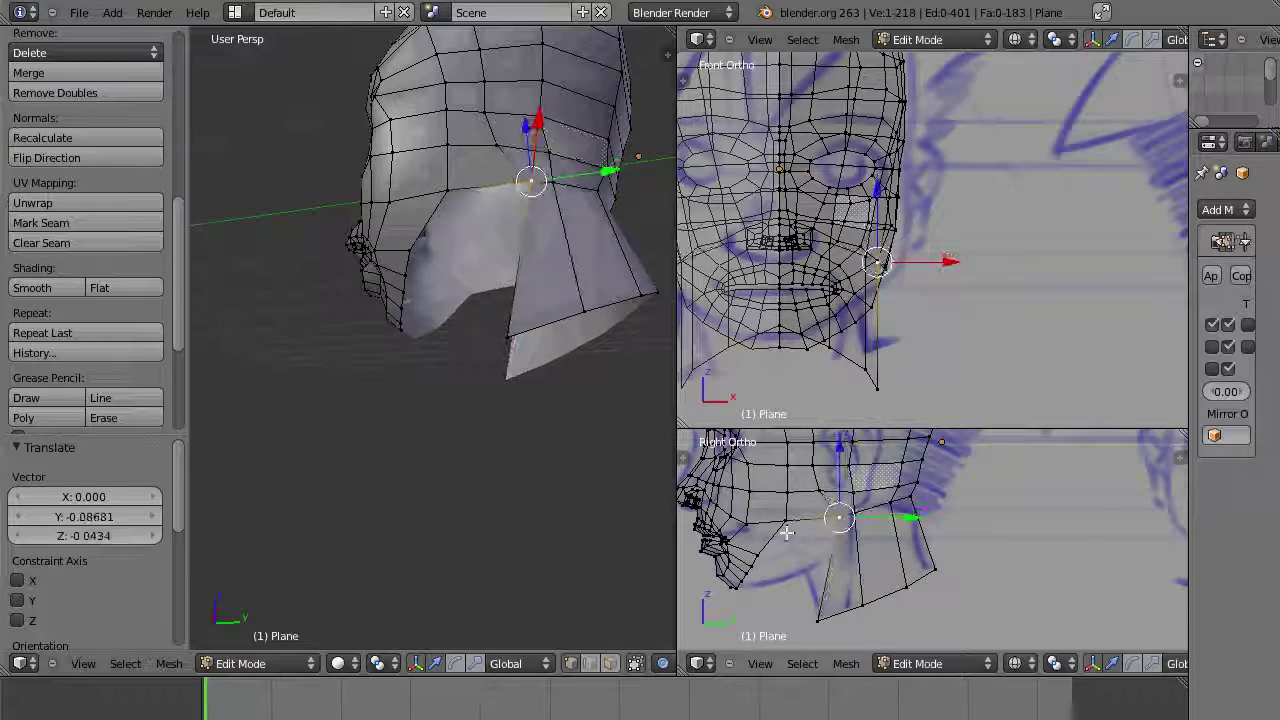
Step: Shift the lower vertices of the new vertical loop back on the head's side, starting with about 0.065 for the lowest one
right_click(815, 492)
shift+right_click(841, 487)
key(f)
key(g)
click(830, 491)
shift+middle_drag(831, 491, 871, 562)
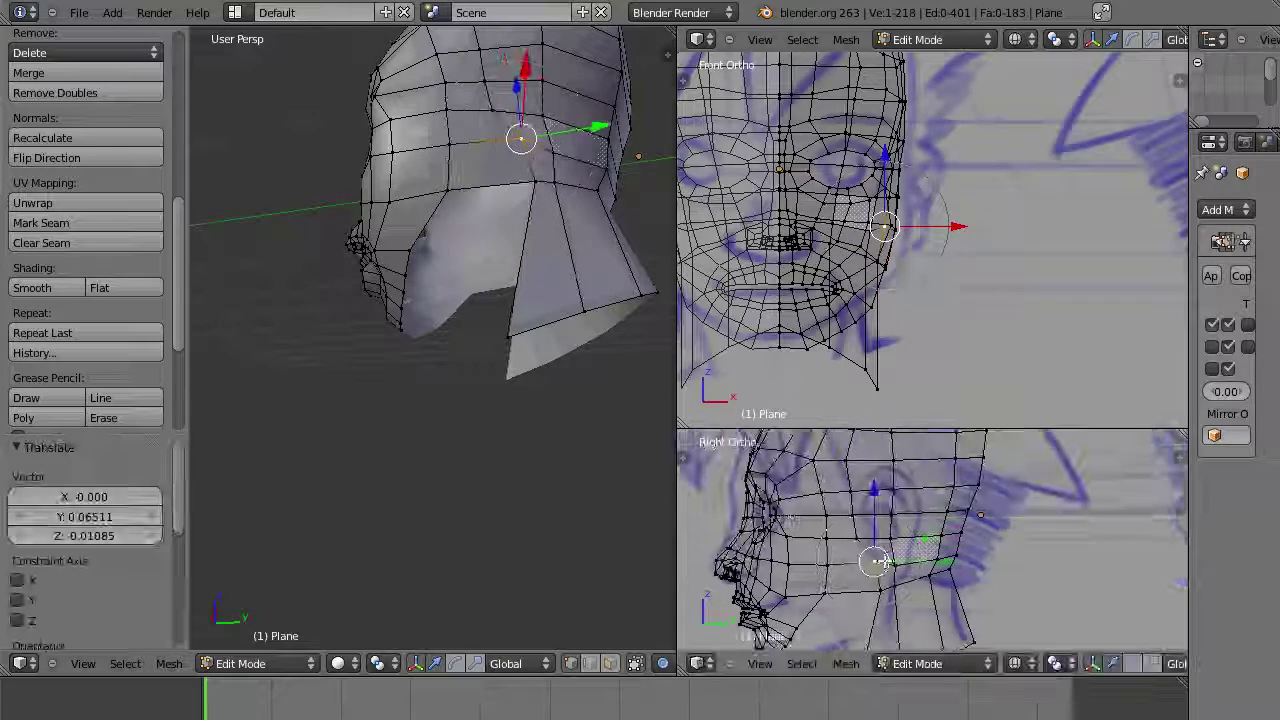
right_click(840, 535)
key(g)
click(874, 534)
Step: Move the loop's upper vertices back above the ear, shifting one about 0.184 along Y and 0.011 down
right_click(850, 490)
key(g)
right_drag(871, 459, 871, 460)
right_drag(893, 459, 909, 460)
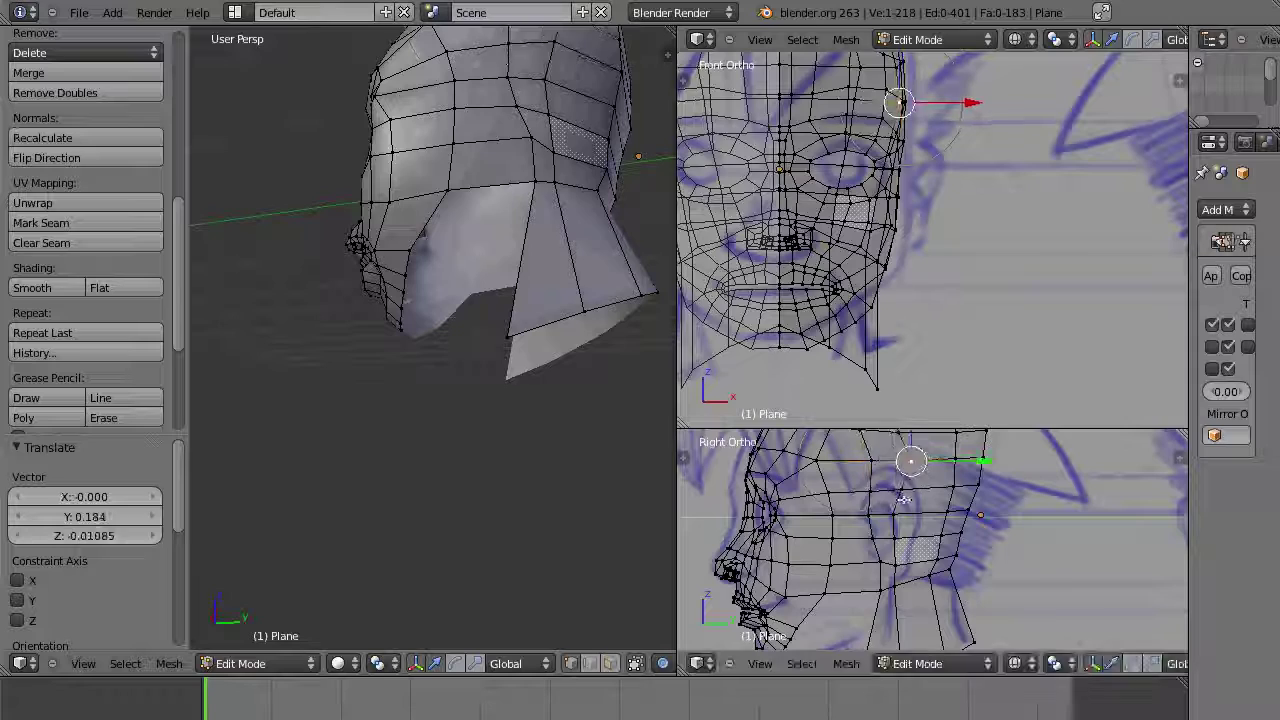
right_drag(894, 515, 915, 539)
Step: Smooth individual vertices around the ear area on the head's side with one smoothing pass each
right_click(913, 486)
key(w)
click(913, 486)
right_click(914, 537)
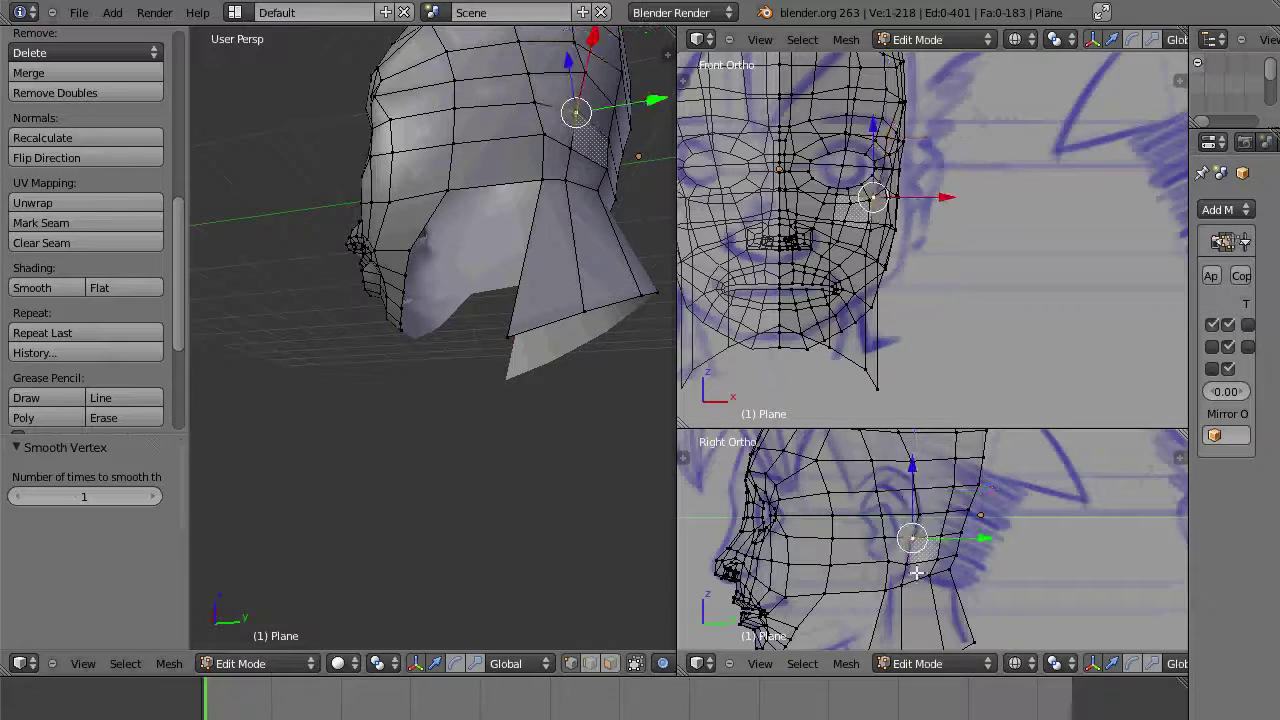
right_click(919, 515)
key(w)
click(922, 514)
shift+middle_drag(920, 528, 948, 460)
right_drag(854, 528, 871, 530)
right_drag(823, 573, 808, 594)
key(ctrl+z)
key(ctrl+z)
key(ctrl+z)
key(ctrl+z)
key(ctrl+z)
key(ctrl+z)
key(ctrl+z)
key(ctrl+z)
Step: Move the head's lower border vertex behind the jaw forward about 0.228 and up about 0.033
right_drag(876, 529, 855, 525)
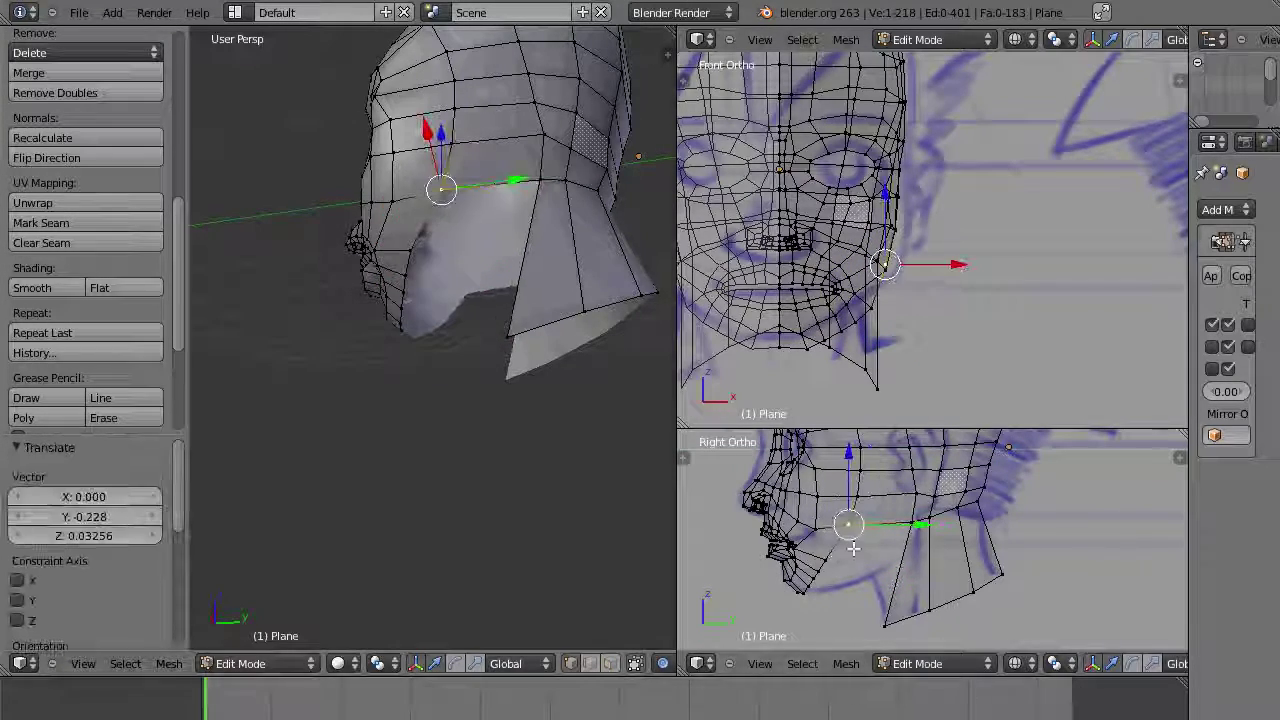
Step: Extrude the chin's lower edge back about 0.695 and up about 0.141, then extrude it again down about 0.510 for the throat
middle_drag(480, 370, 626, 334)
scroll(377, 314, down, 2)
right_click(372, 319)
shift+right_click(396, 312)
key(e)
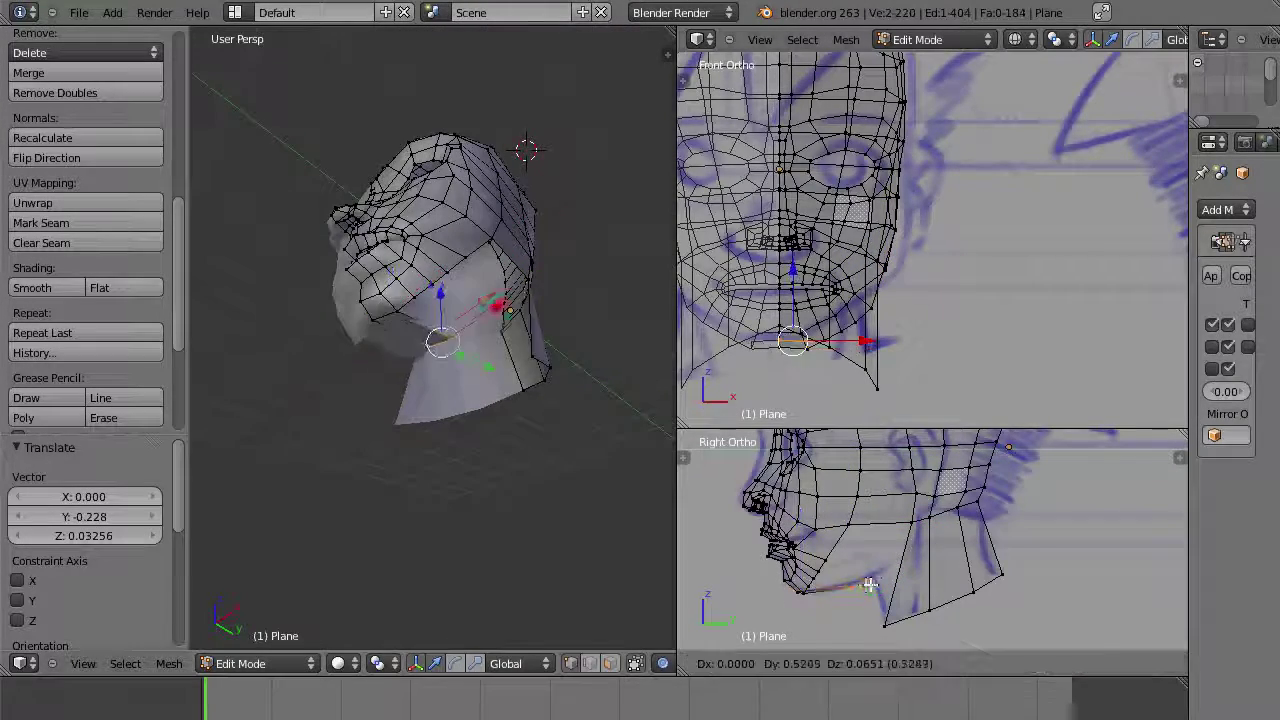
click(870, 595)
key(e)
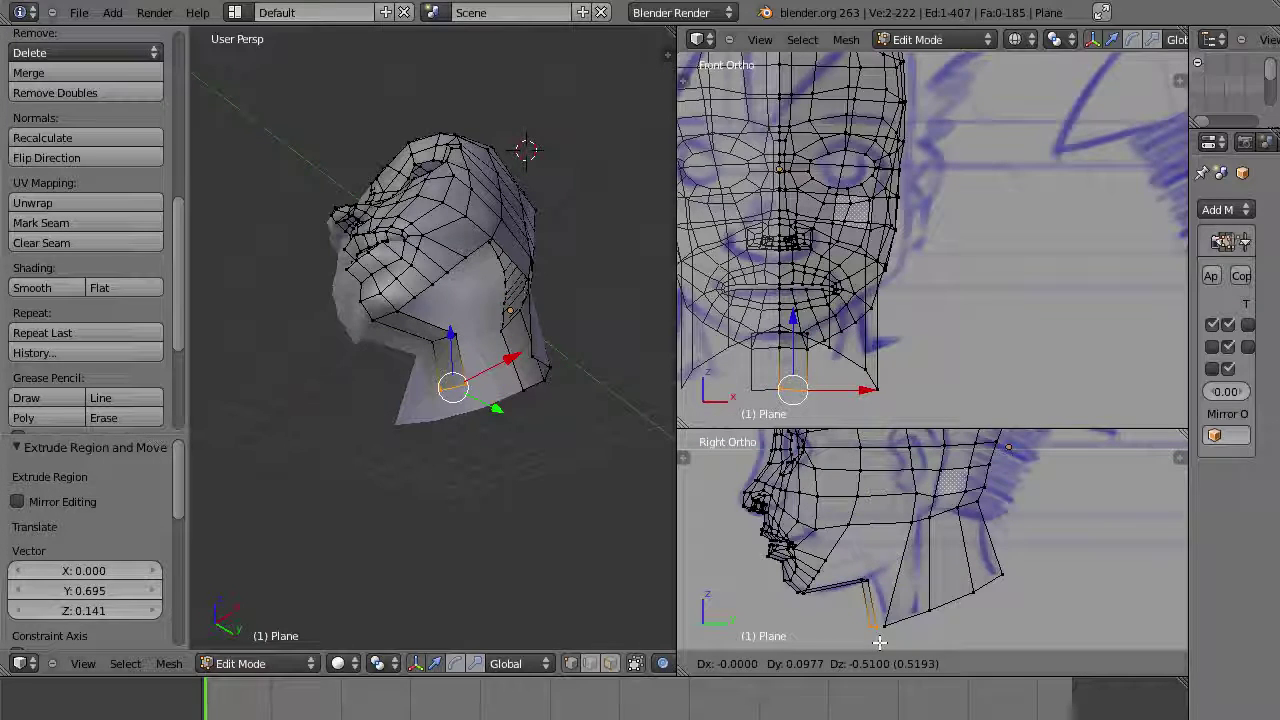
click(880, 643)
Step: Fill a face between the throat's outer edge and the front edge of the side neck using their four vertices
right_click(529, 280)
shift+right_click(457, 334)
shift+right_click(531, 357)
shift+right_click(466, 384)
key(f)
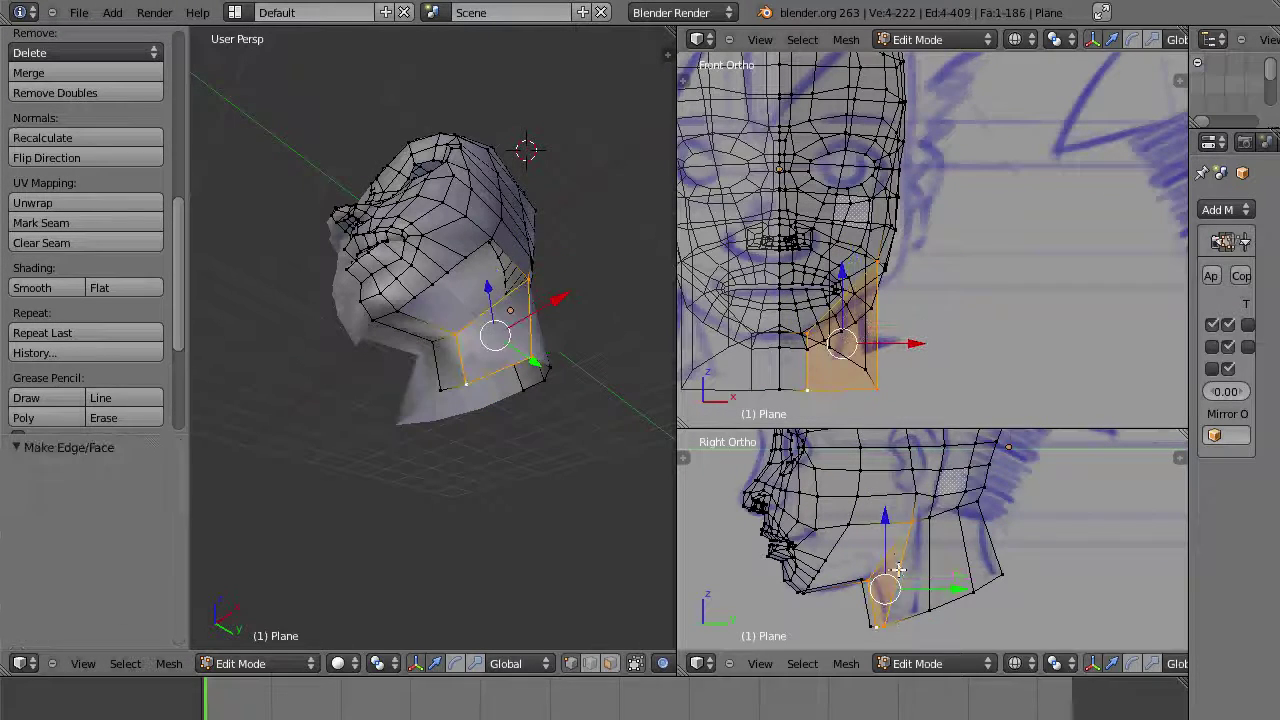
Step: Lower the neck's front upper corner and the adjacent jaw vertices with proportional editing in the side view to follow the sketched jawline
right_drag(916, 515, 845, 567)
click(894, 532)
click(863, 540)
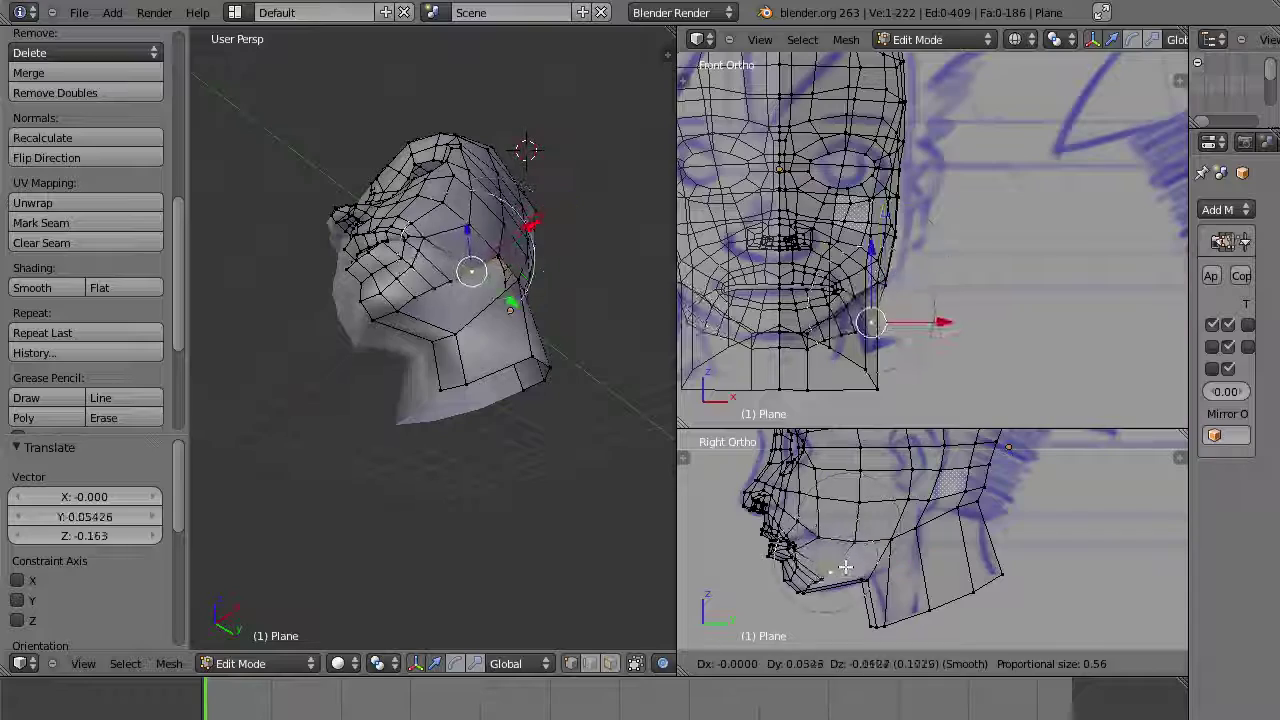
click(845, 565)
Step: Adjust the lower jaw vertices one by one in the front view so the jawline follows the sketch from chin to jaw corner
right_drag(861, 340, 851, 320)
click(851, 320)
shift+middle_drag(830, 331, 883, 280)
scroll(883, 280, up, 3)
click(866, 287)
right_drag(880, 293, 829, 309)
right_drag(828, 312, 836, 301)
right_drag(804, 330, 809, 322)
right_drag(908, 250, 908, 267)
right_drag(851, 289, 862, 301)
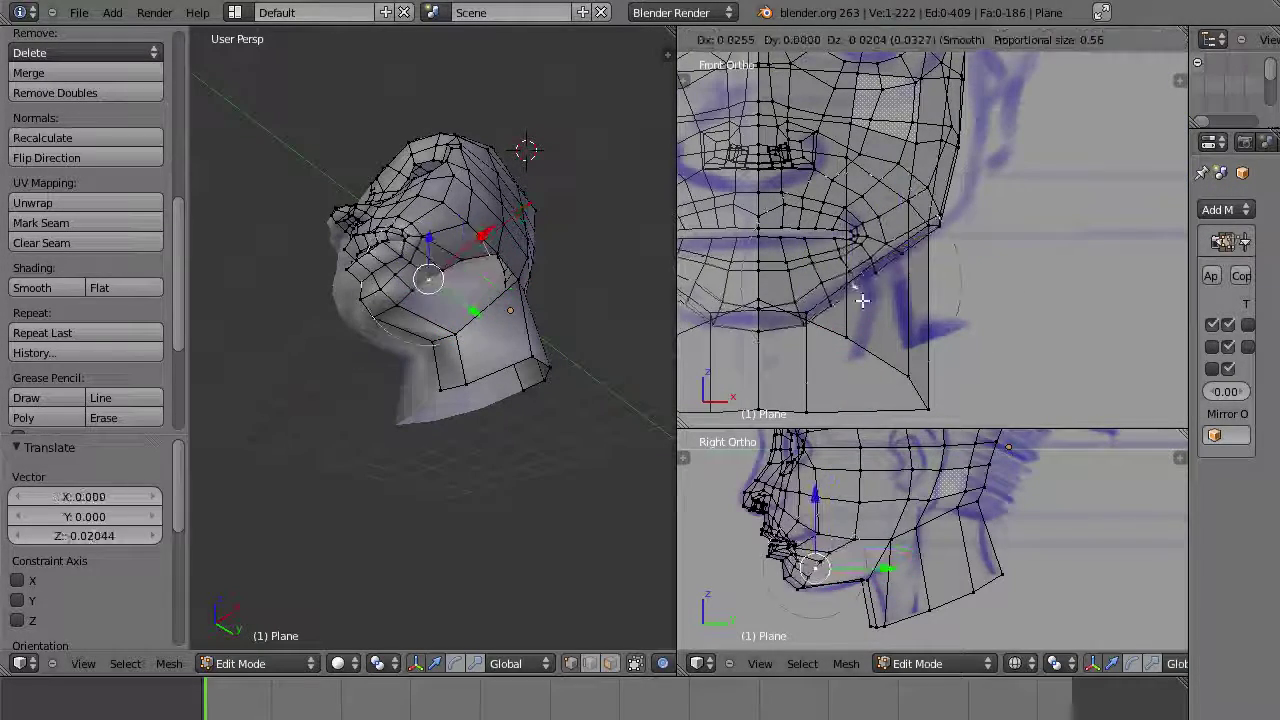
click(862, 300)
right_click(940, 224)
drag(940, 226, 940, 224)
Step: Refine the lower jaw vertices in the side view, moving the one near the chin back about 0.026 and down about 0.016
right_click(832, 562)
shift+middle_drag(834, 564, 782, 566)
scroll(782, 566, up, 4)
click(778, 565)
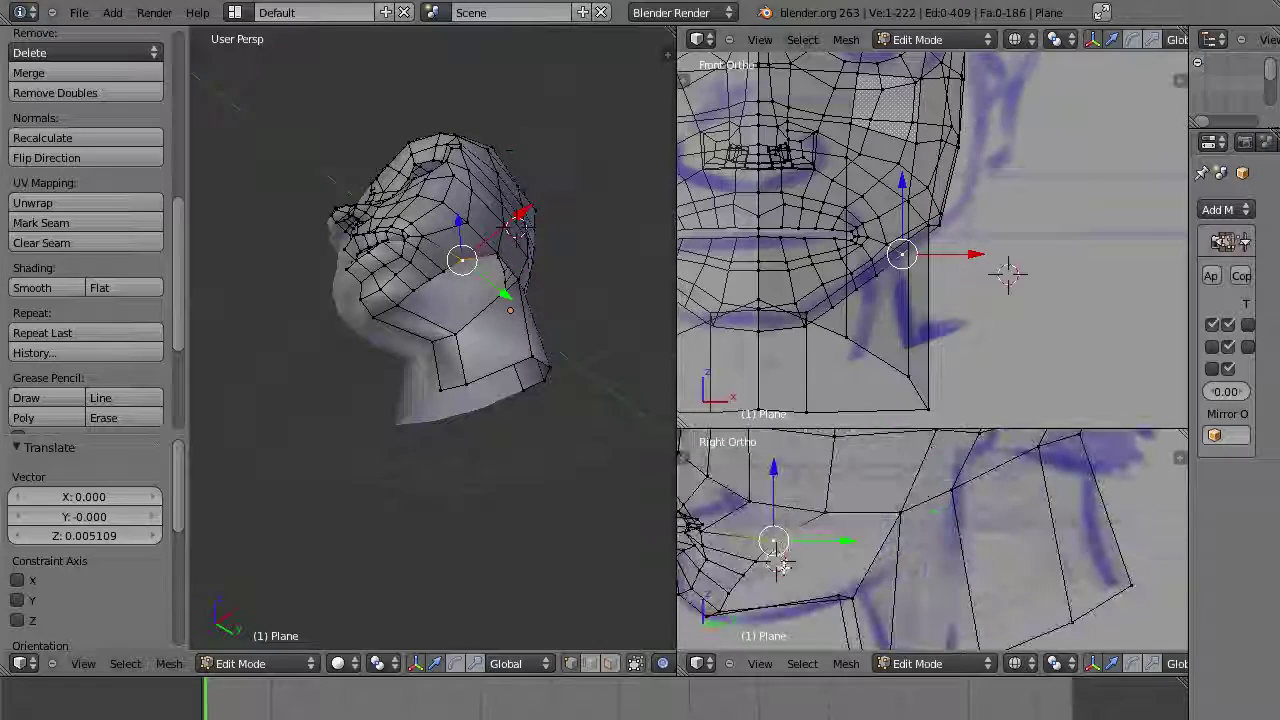
key(g)
click(748, 578)
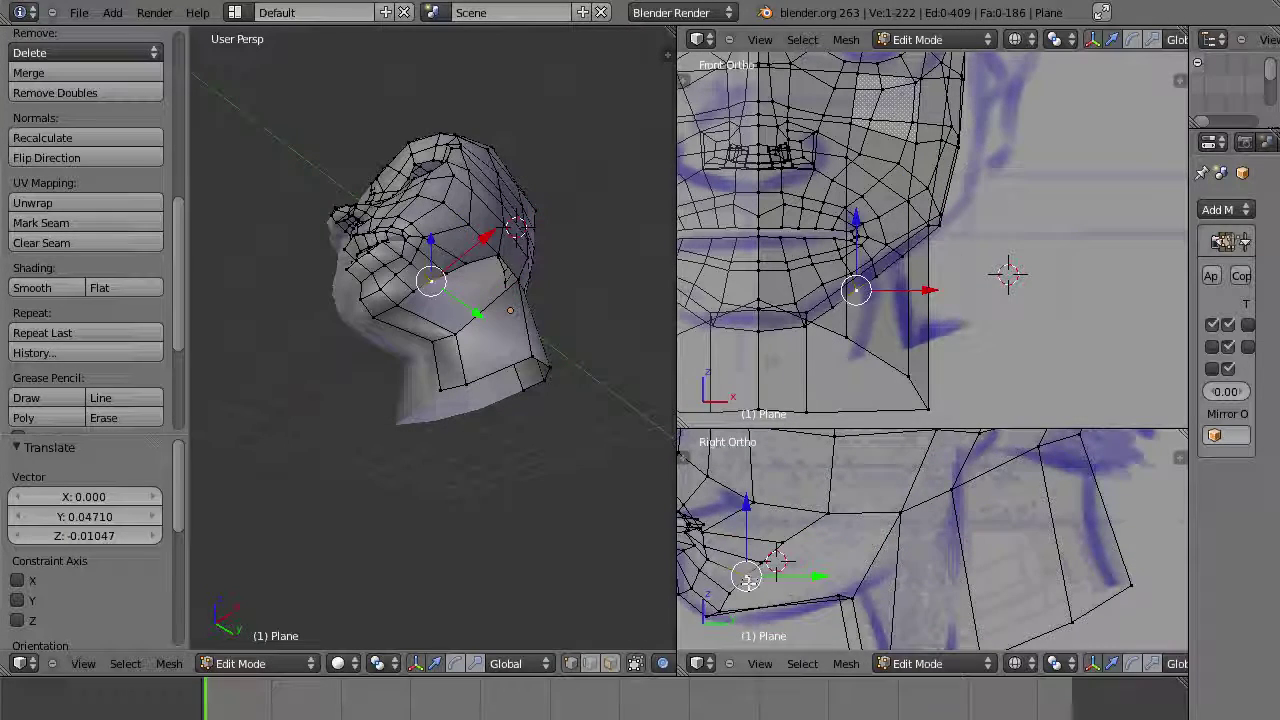
key(g)
click(752, 585)
Step: Move the neck's lower vertex between its side and rear outward about 0.240 along X with a reduced proportional editing radius
shift+middle_drag(846, 558, 848, 518)
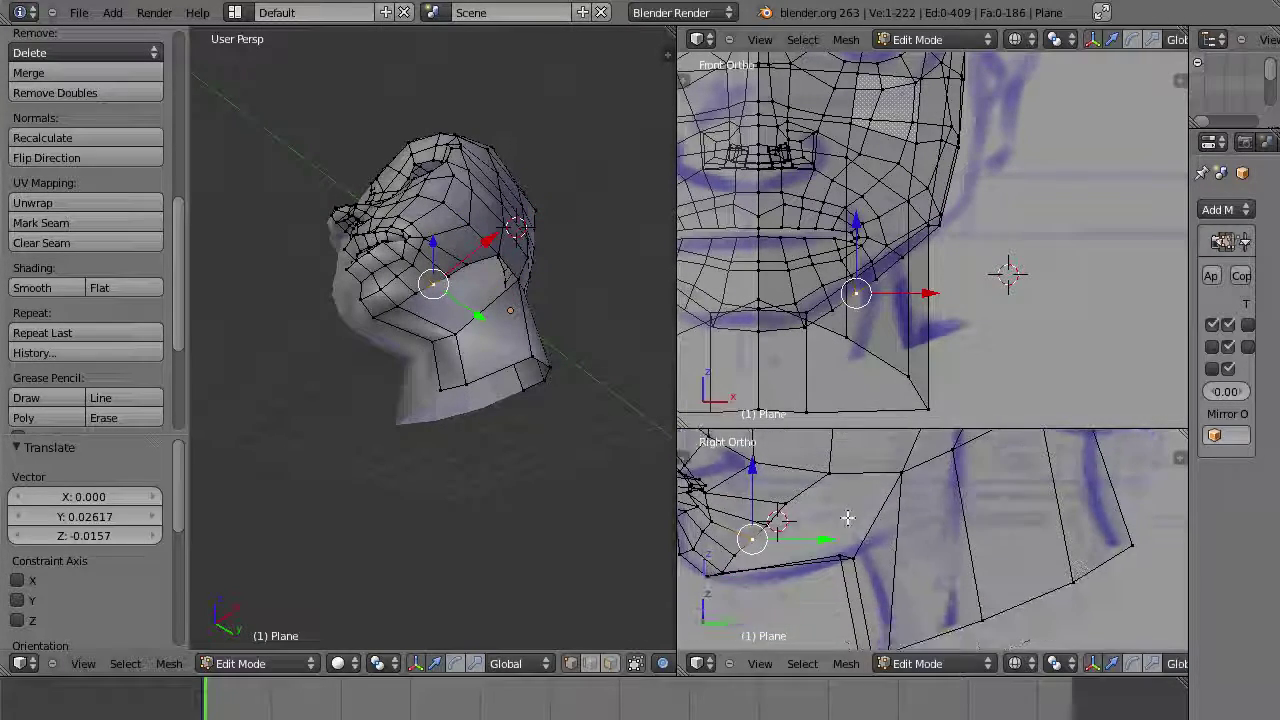
mouse_move(516, 374)
middle_down()
mouse_move(449, 380)
mouse_move(417, 339)
mouse_move(494, 357)
mouse_move(472, 461)
mouse_move(434, 494)
mouse_move(485, 443)
mouse_move(414, 500)
mouse_move(373, 572)
middle_up()
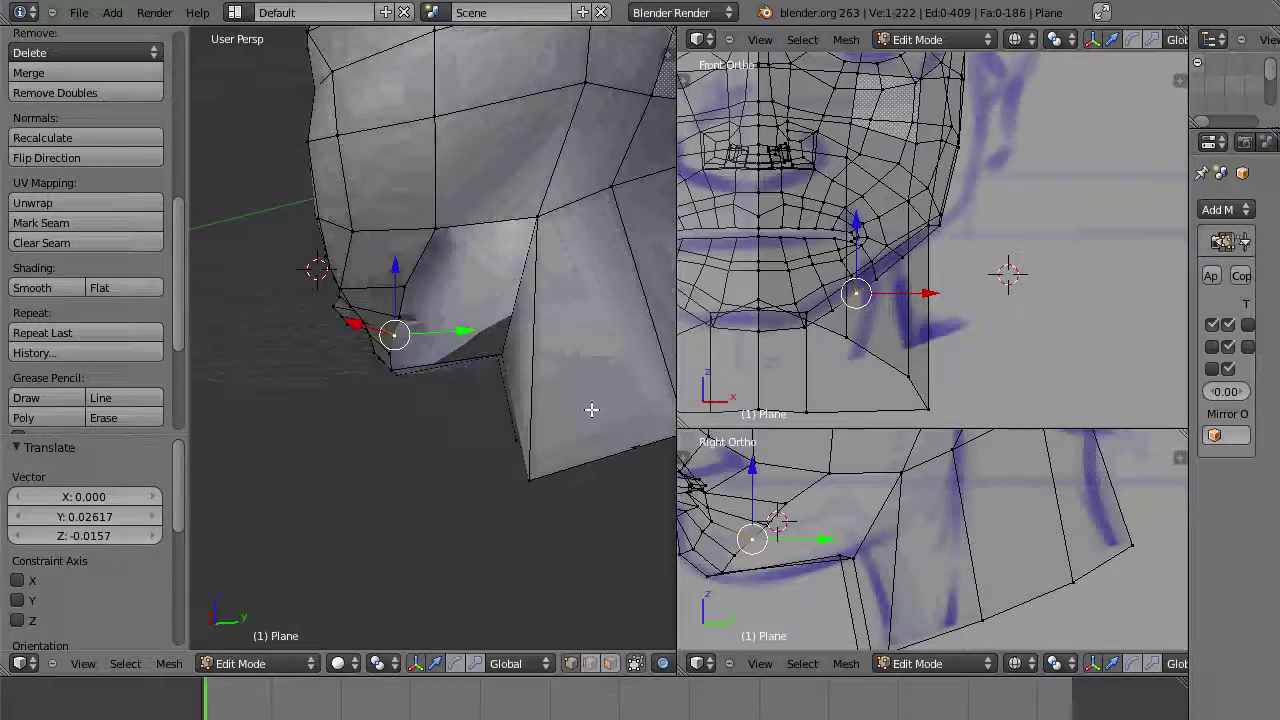
middle_drag(591, 409, 320, 374)
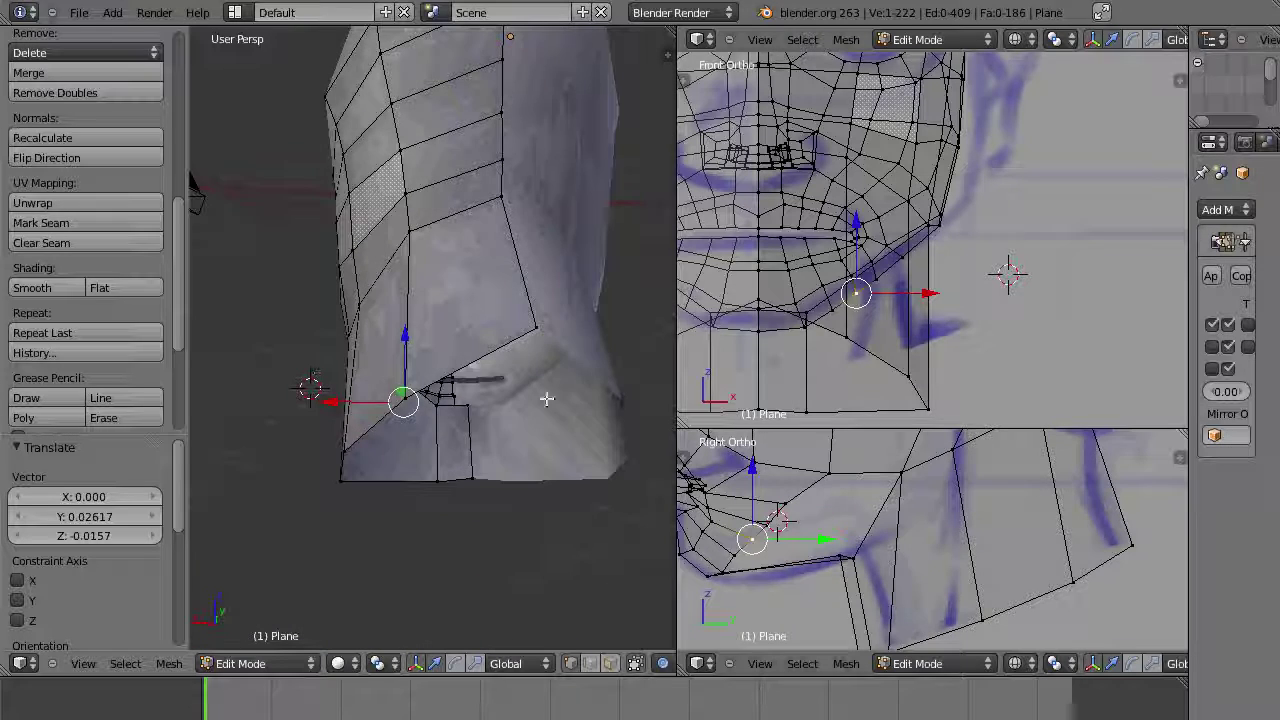
right_click(405, 393)
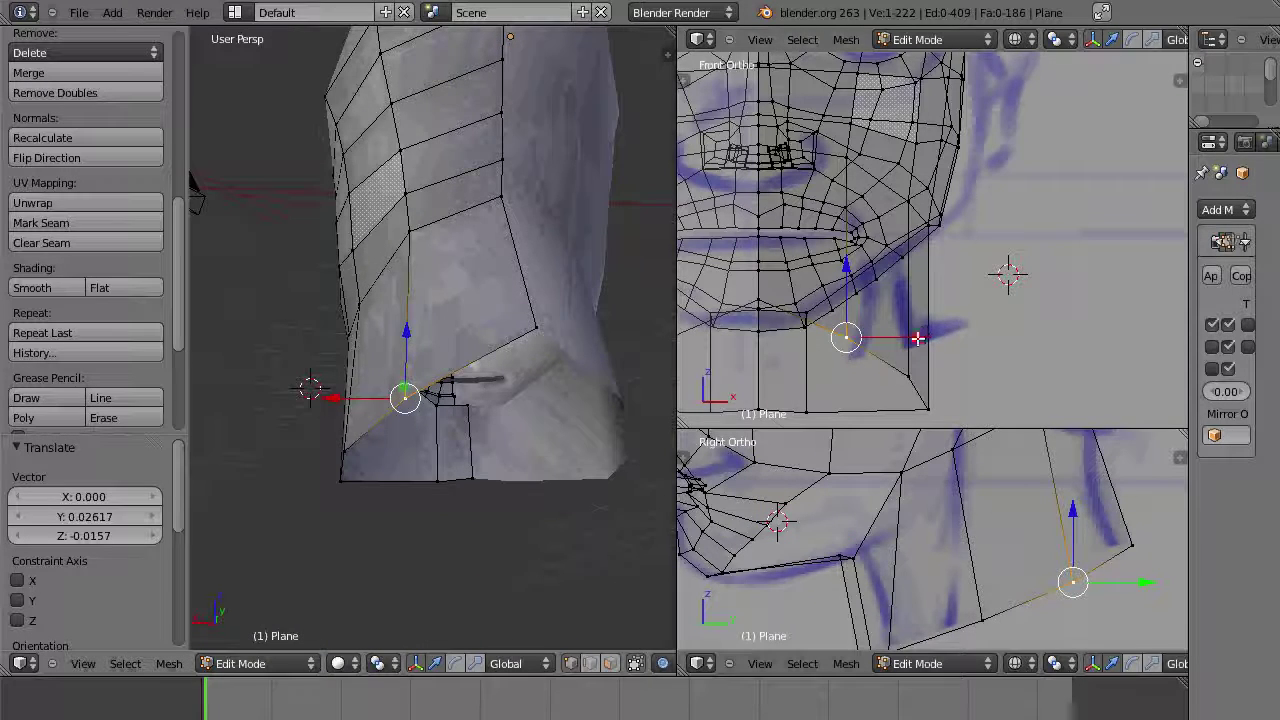
key(g)
key(x)
scroll(964, 342, down, 3)
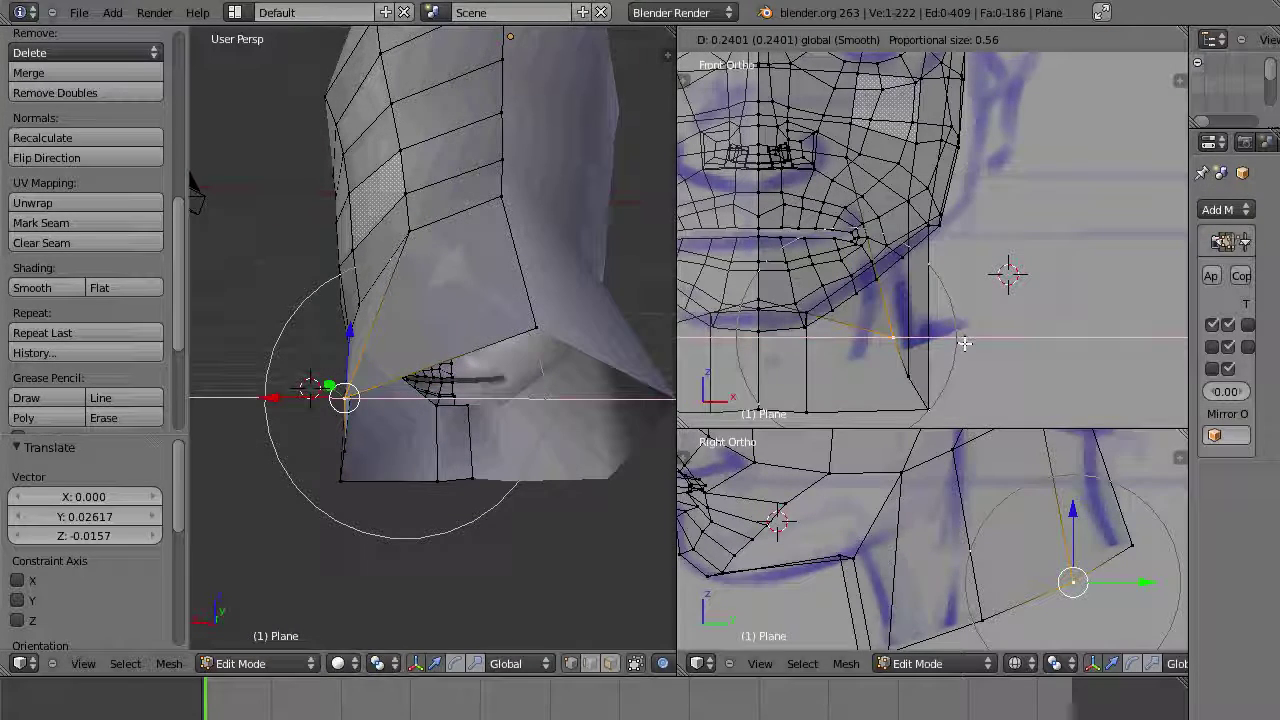
click(964, 342)
Step: Move the lower front corner vertex of the side neck inward about 0.399 along X
right_click(929, 409)
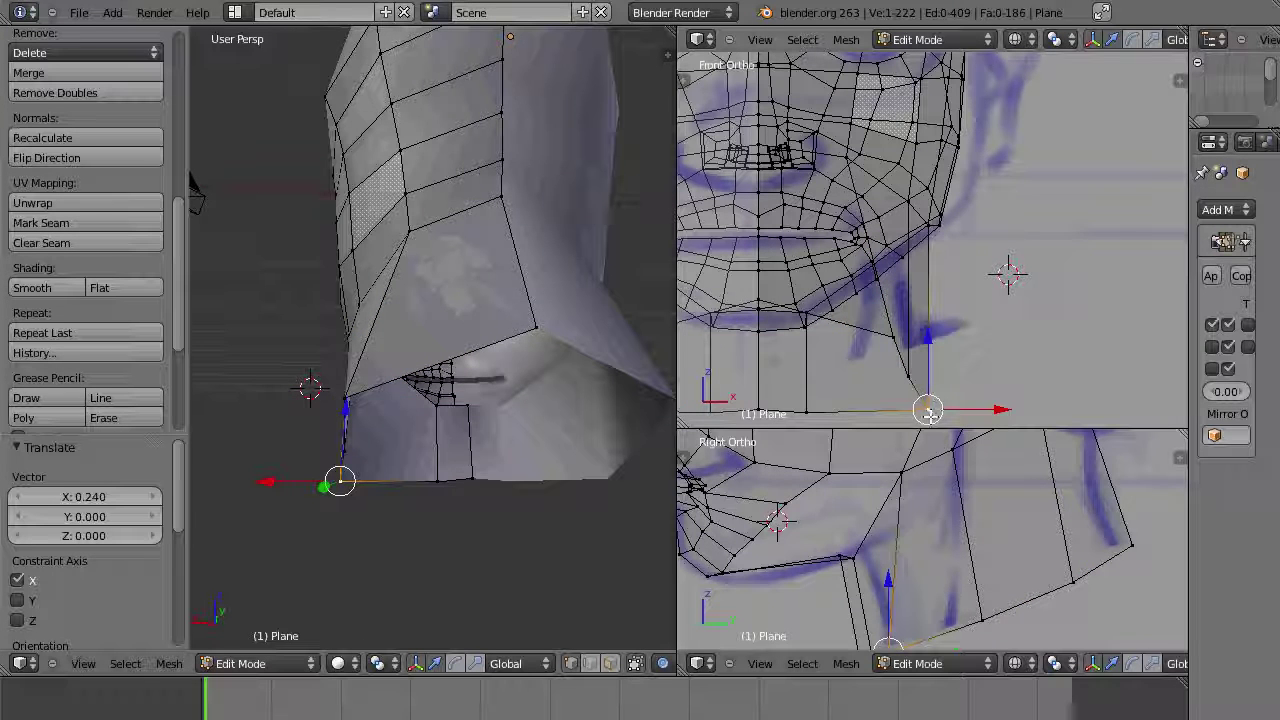
key(g)
key(x)
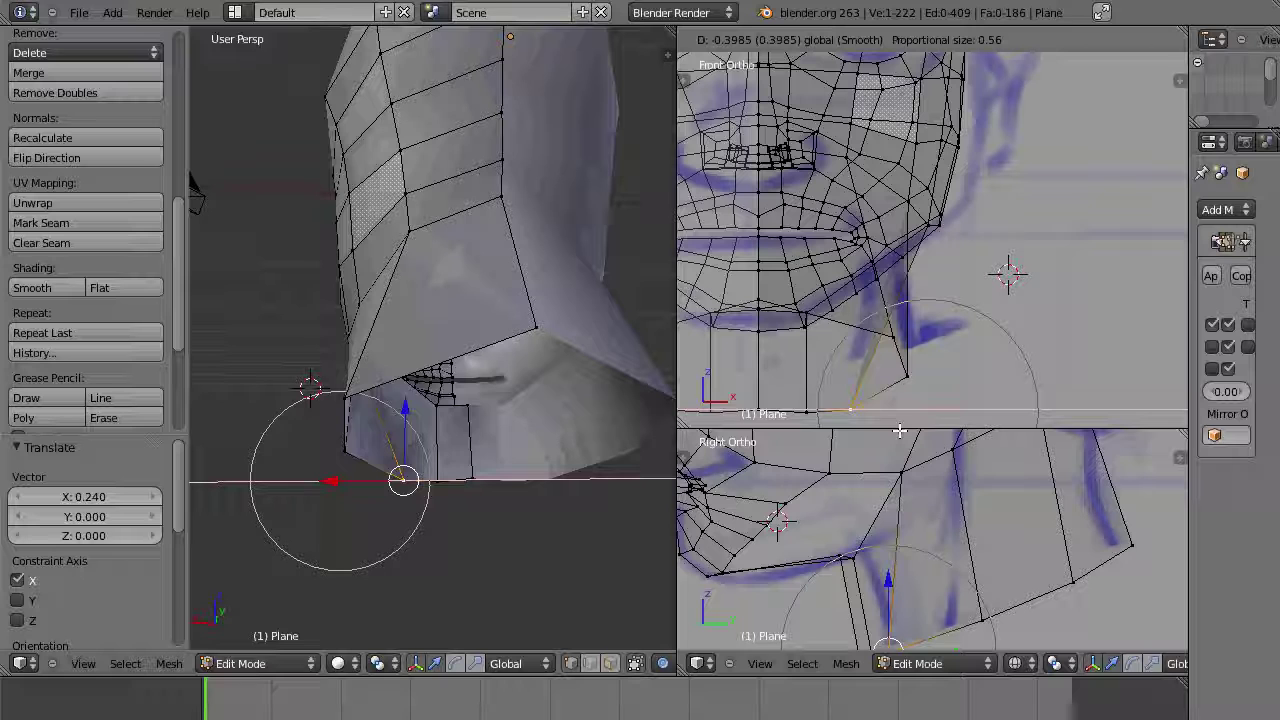
click(899, 430)
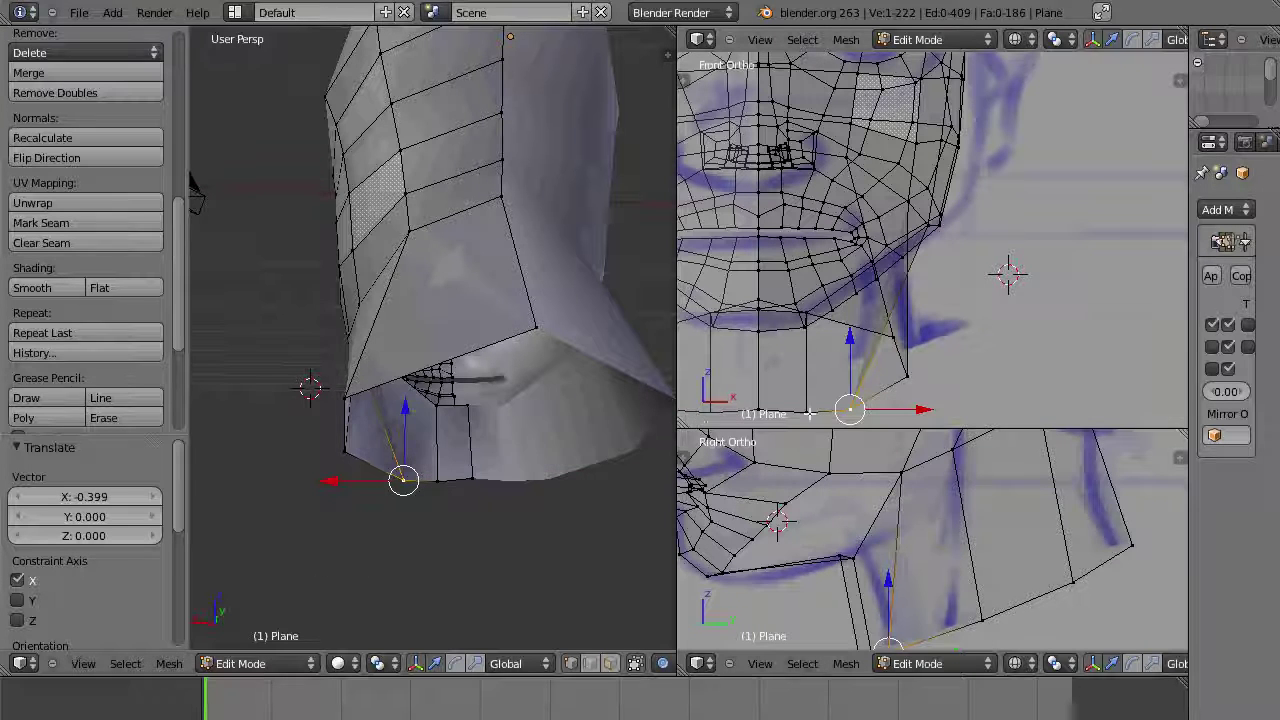
Step: Switch to edge selection and dissolve the vertical edge between the throat strip and the side neck face
scroll(463, 394, up, 6)
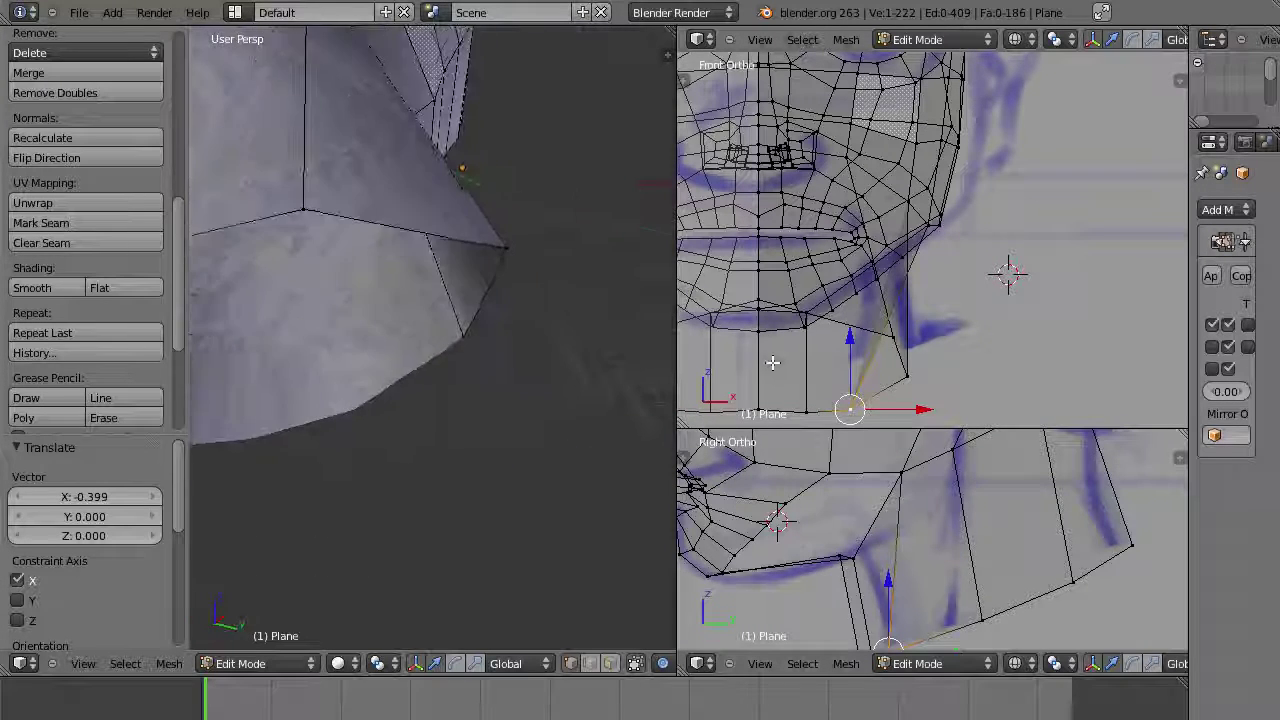
scroll(621, 420, down, 6)
middle_drag(594, 409, 569, 378)
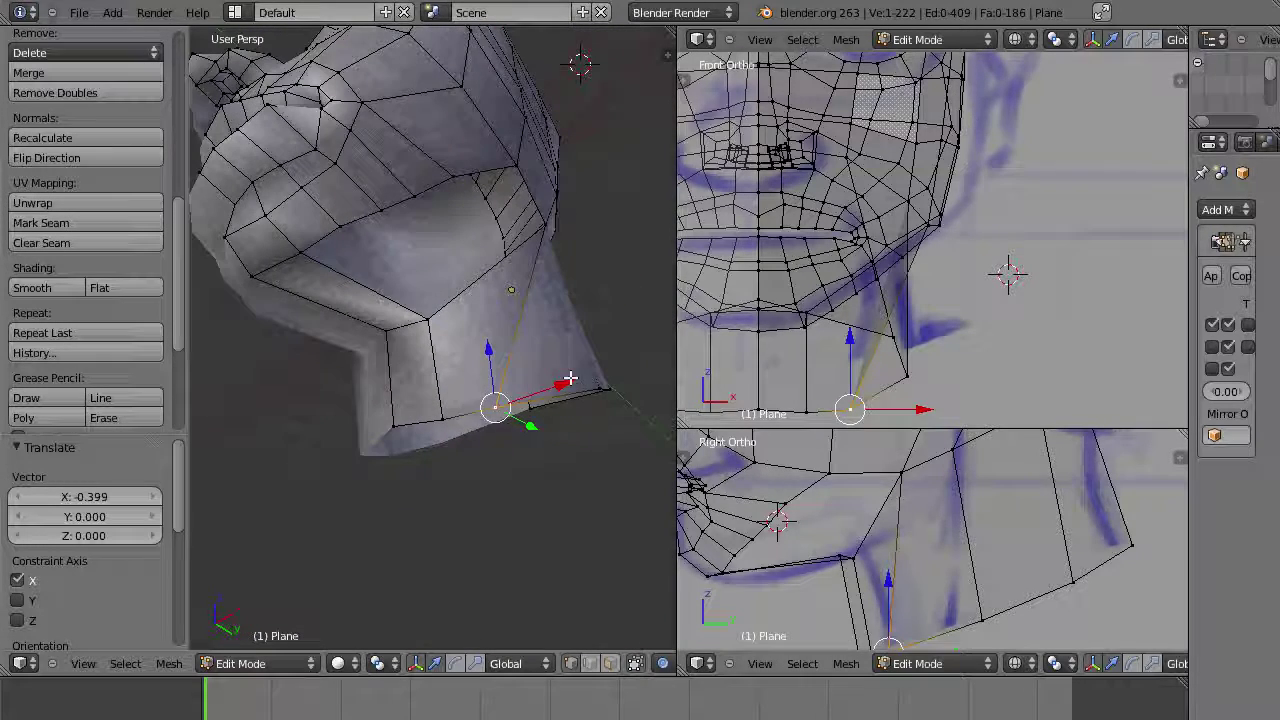
key(ctrl+Tab)
click(445, 425)
right_click(440, 394)
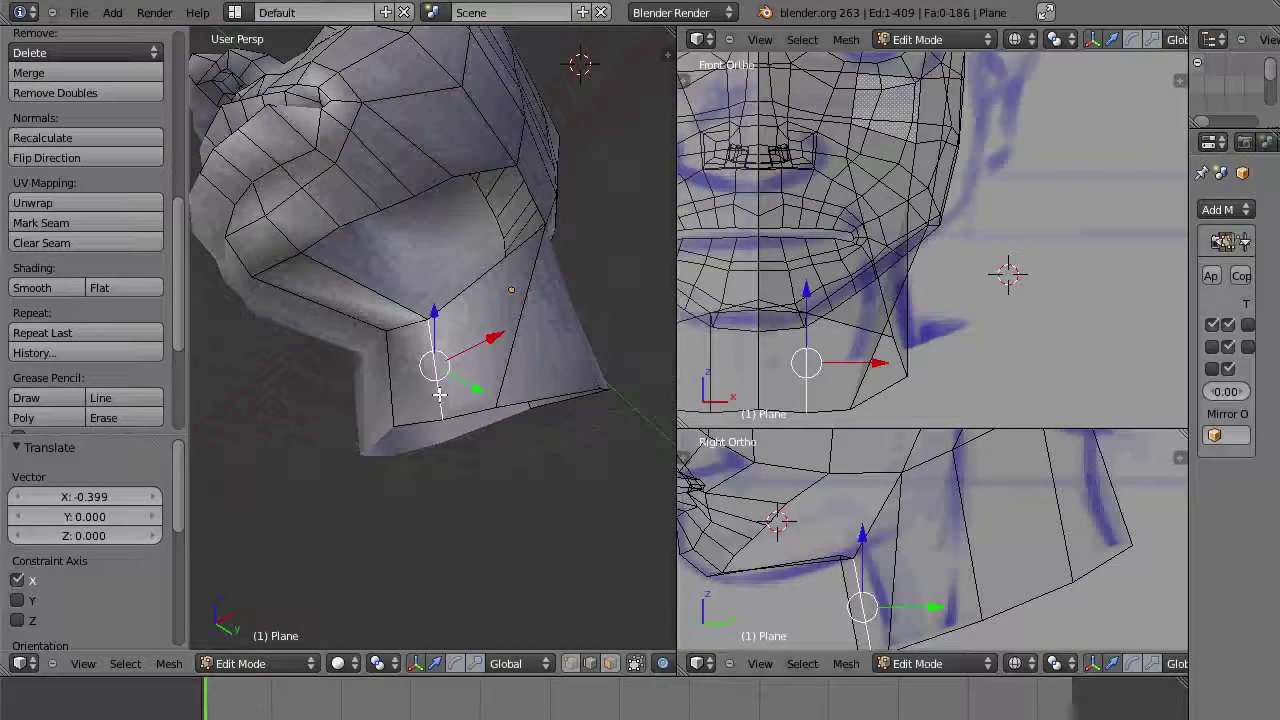
key(x)
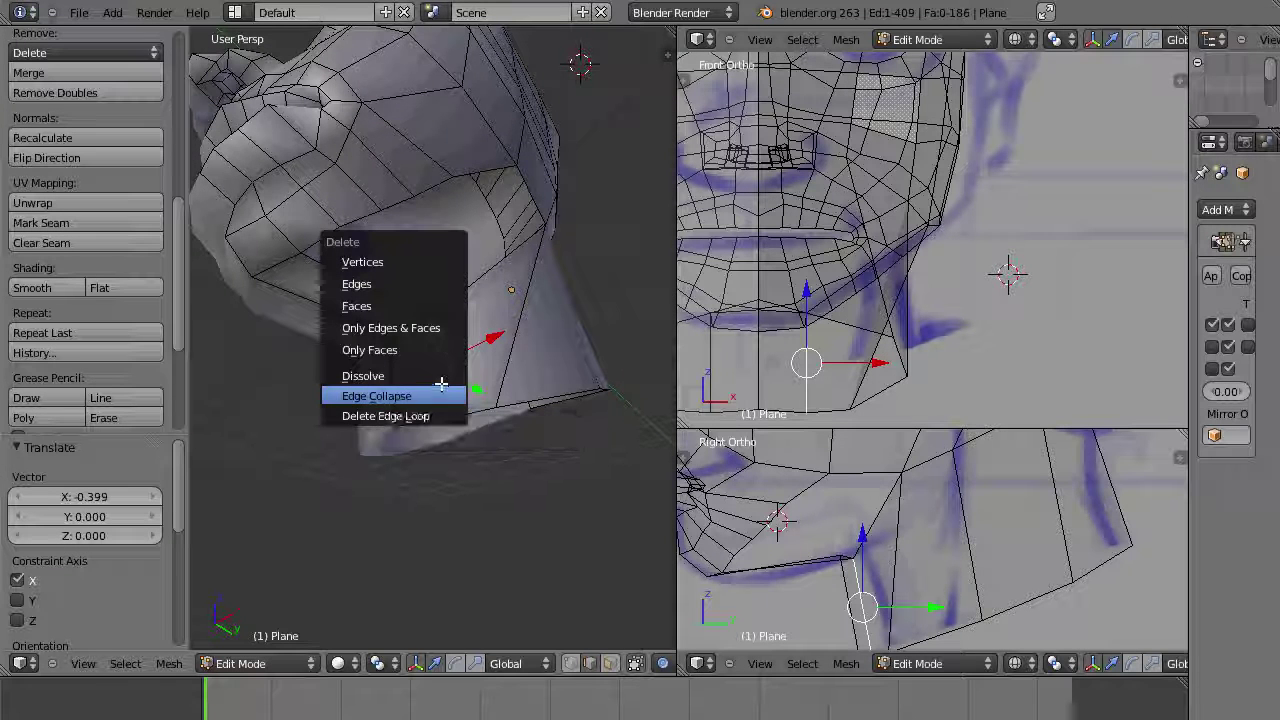
click(402, 376)
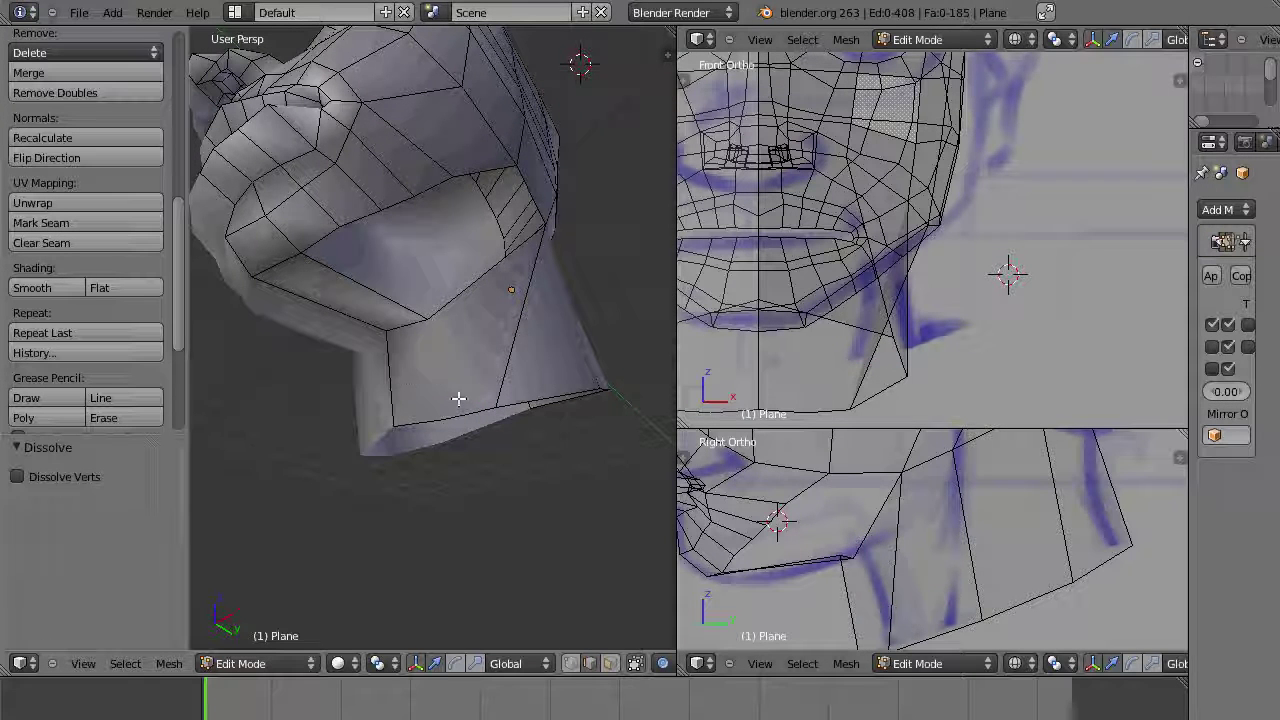
Step: Fill the open edge loop beneath the jaw with a face, then dissolve the edge between it and the chin's underside strip
right_click(404, 306)
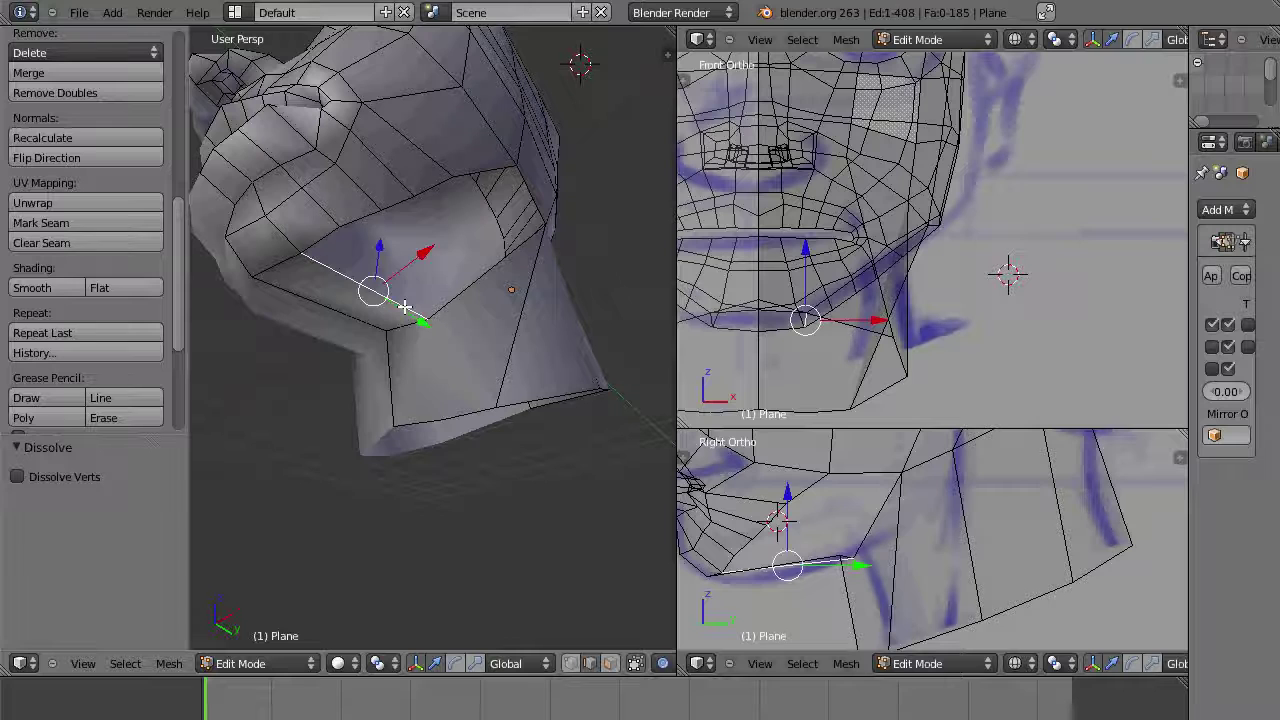
alt+right_click(404, 307)
key(f)
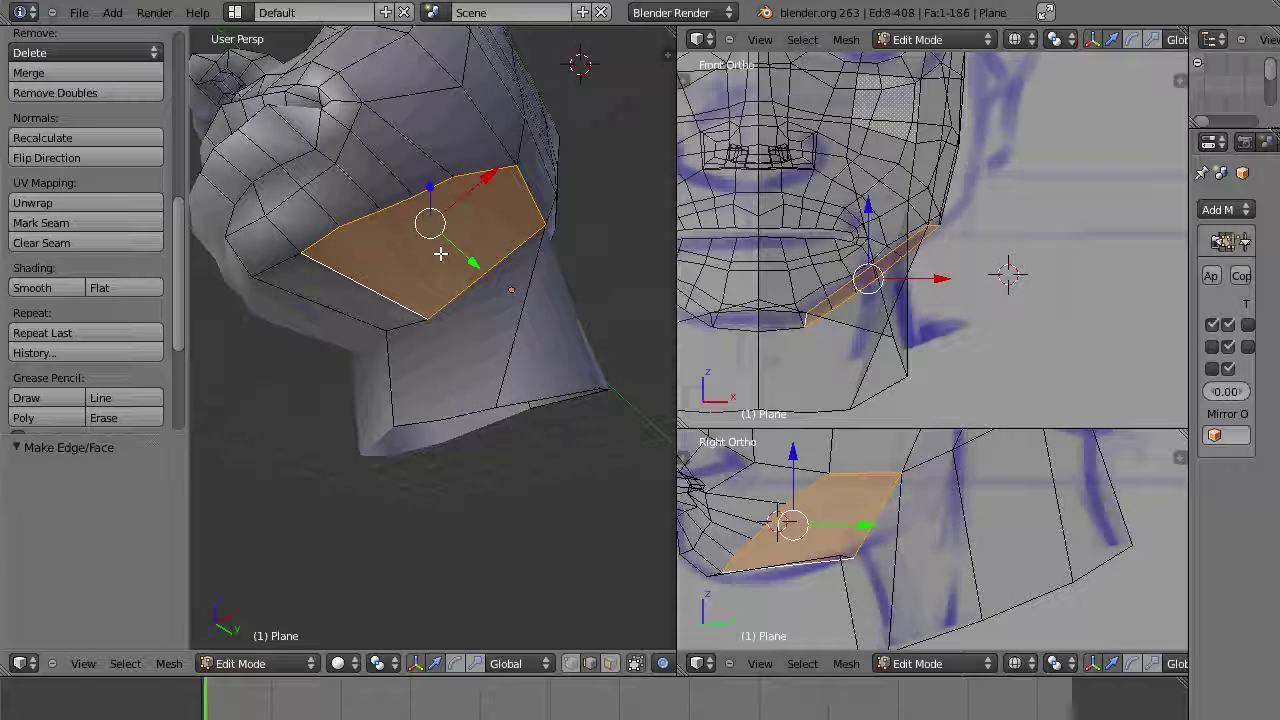
right_click(413, 307)
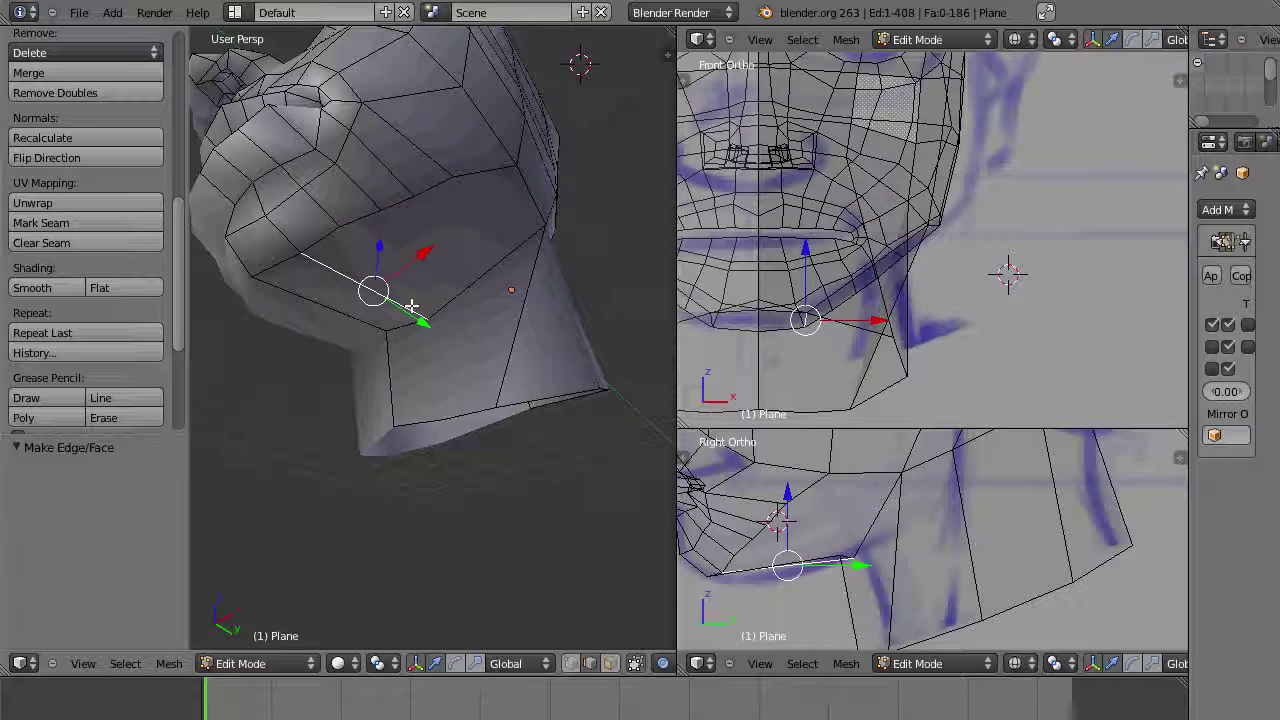
key(x)
click(449, 305)
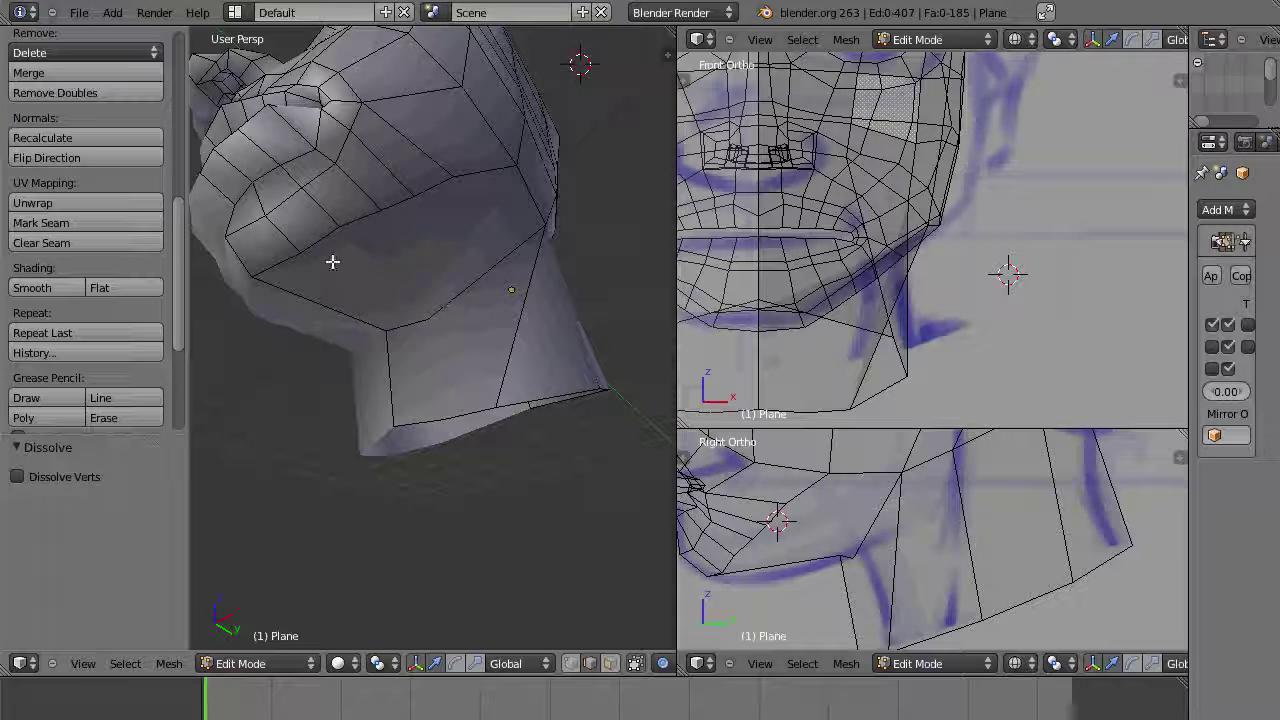
Step: Switch to vertex selection and dissolve the two leftover midpoint vertices on the upper and lower edges of the side neck face
key(ctrl+Tab)
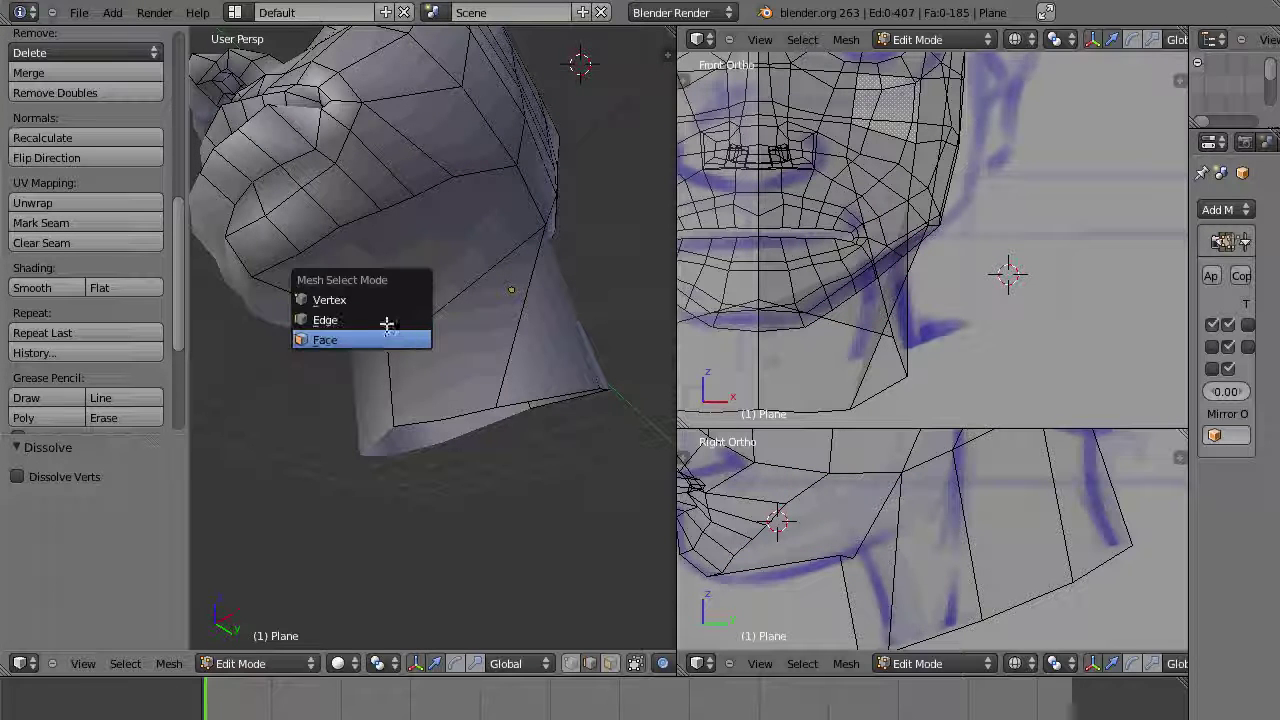
click(405, 299)
right_click(422, 323)
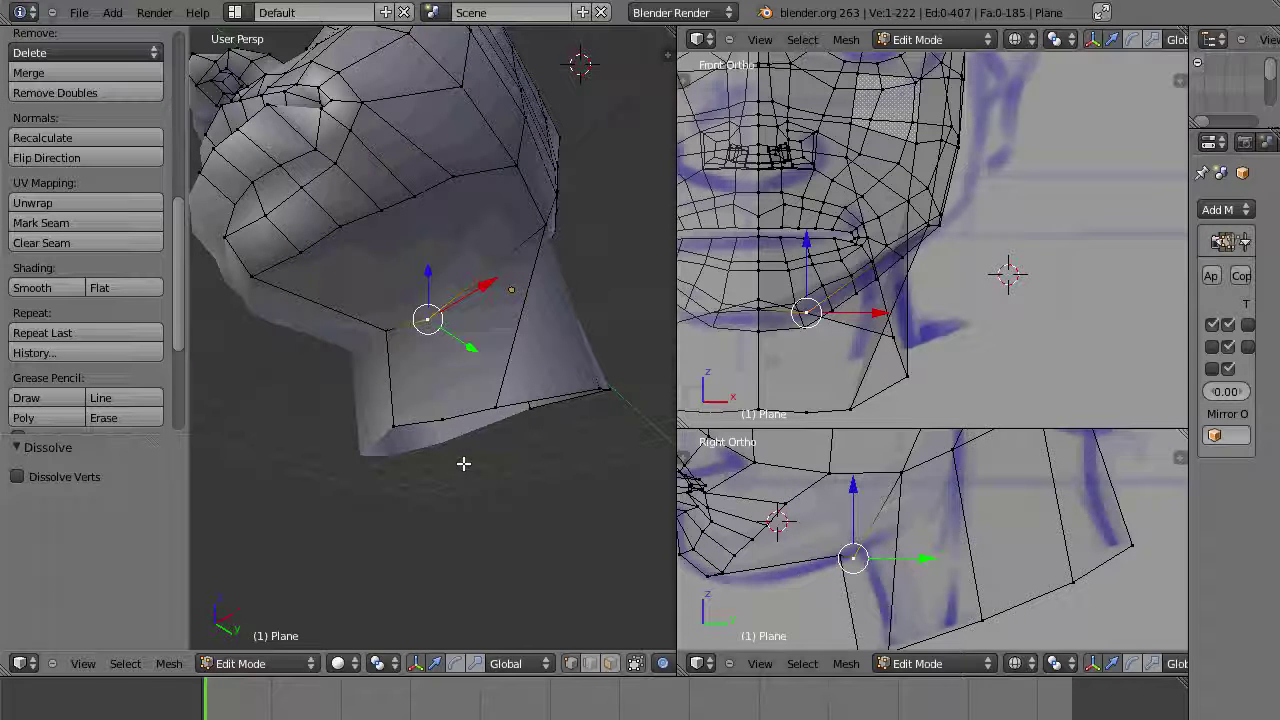
shift+right_click(441, 418)
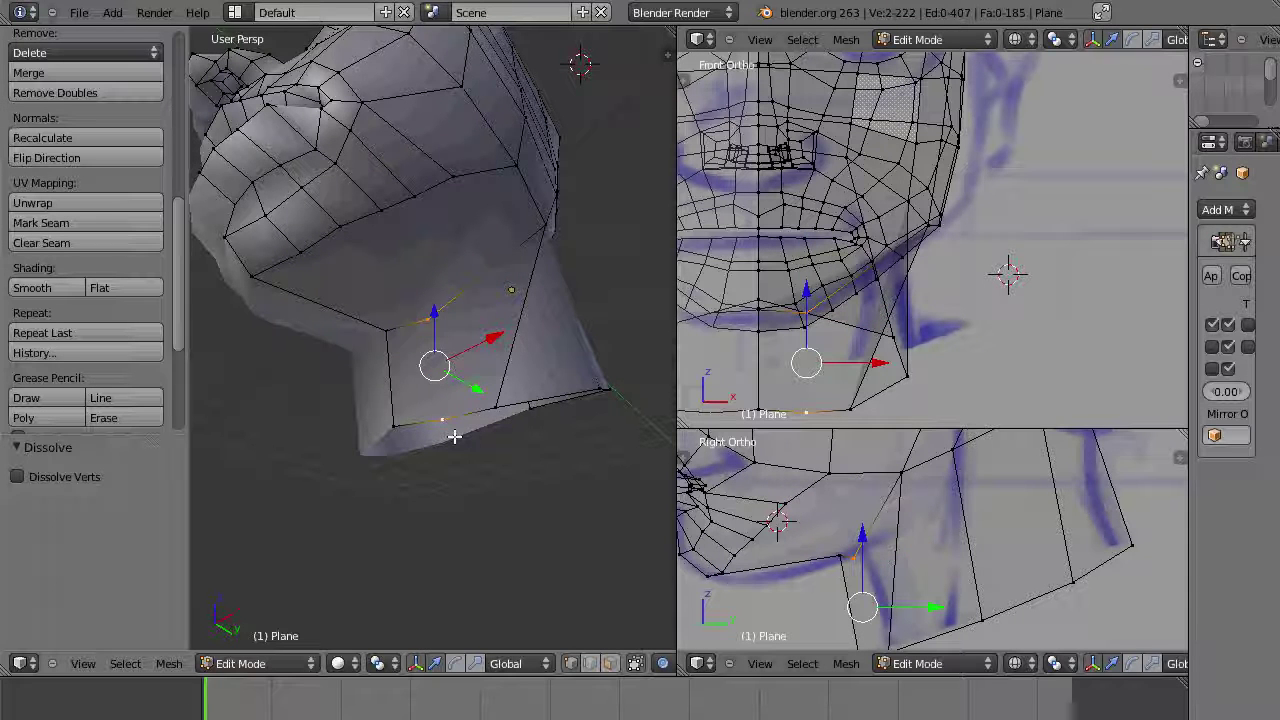
key(x)
click(454, 437)
Step: Knife-cut a U-shaped strip into the large face beneath the jaw, starting and ending on the jawline edges near chin and jaw corner
middle_drag(517, 323, 509, 246)
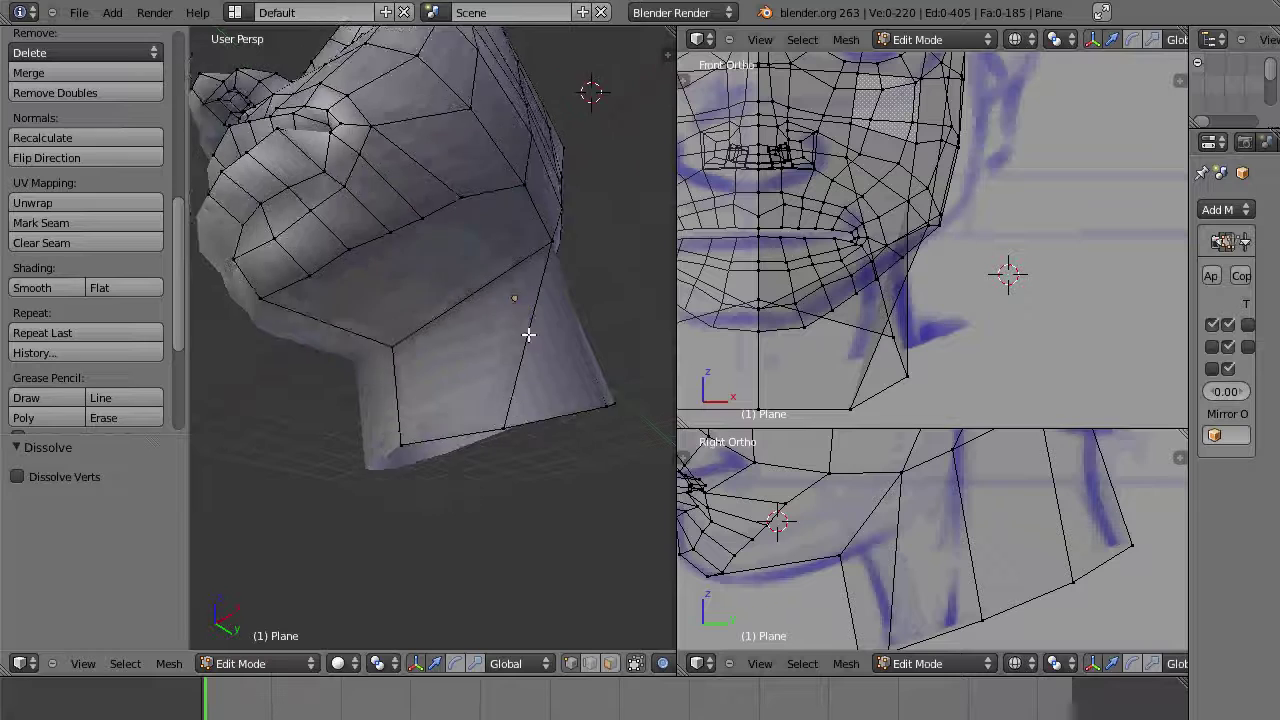
alt+right_click(509, 246)
key(k)
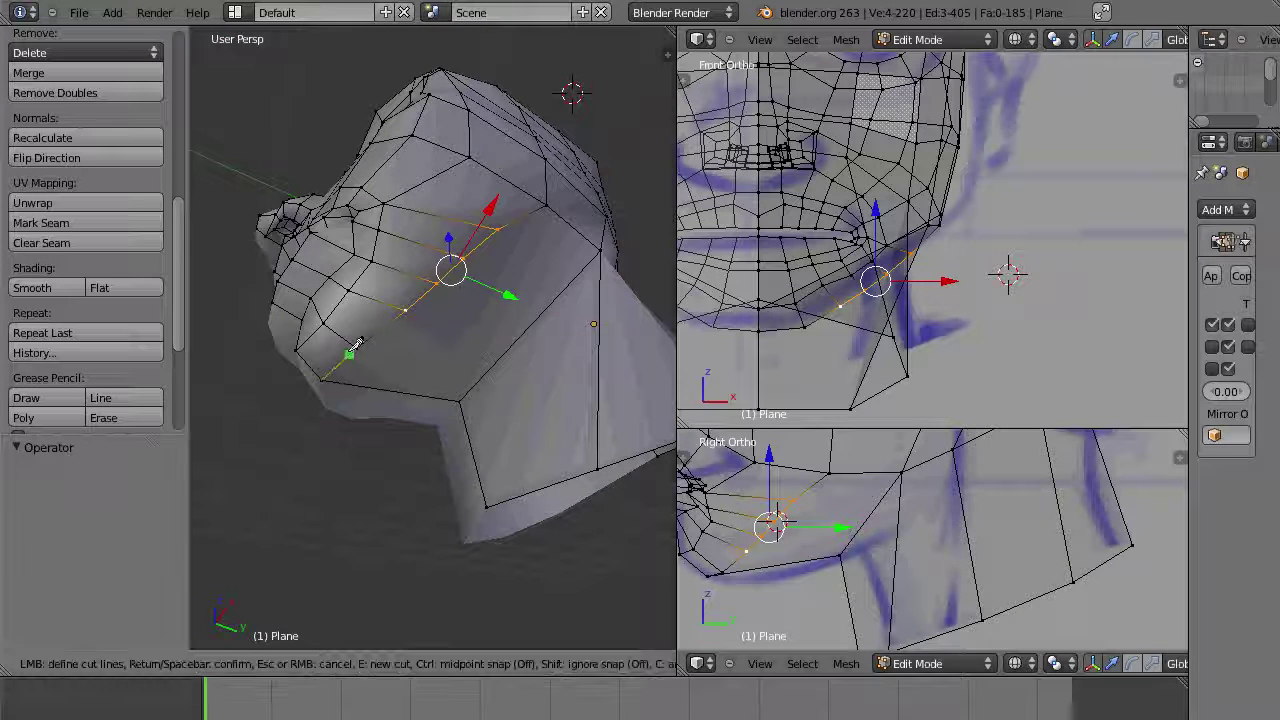
click(438, 362)
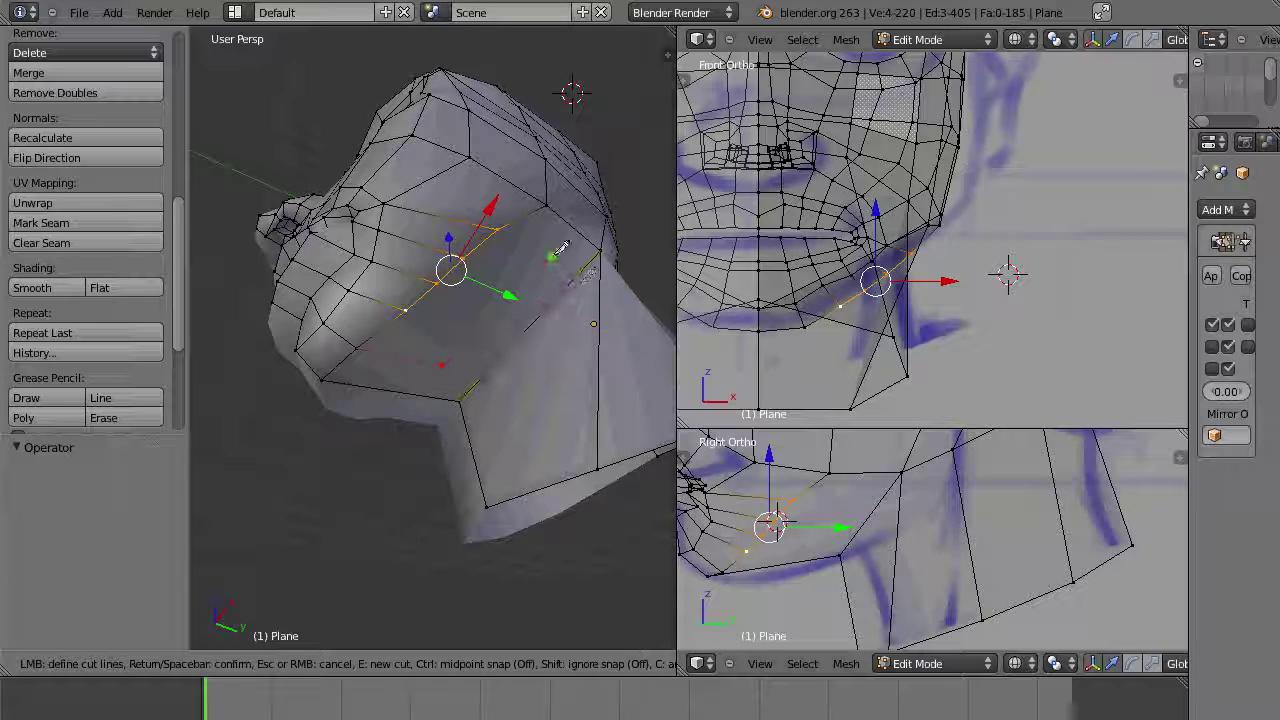
click(500, 230)
key(Return)
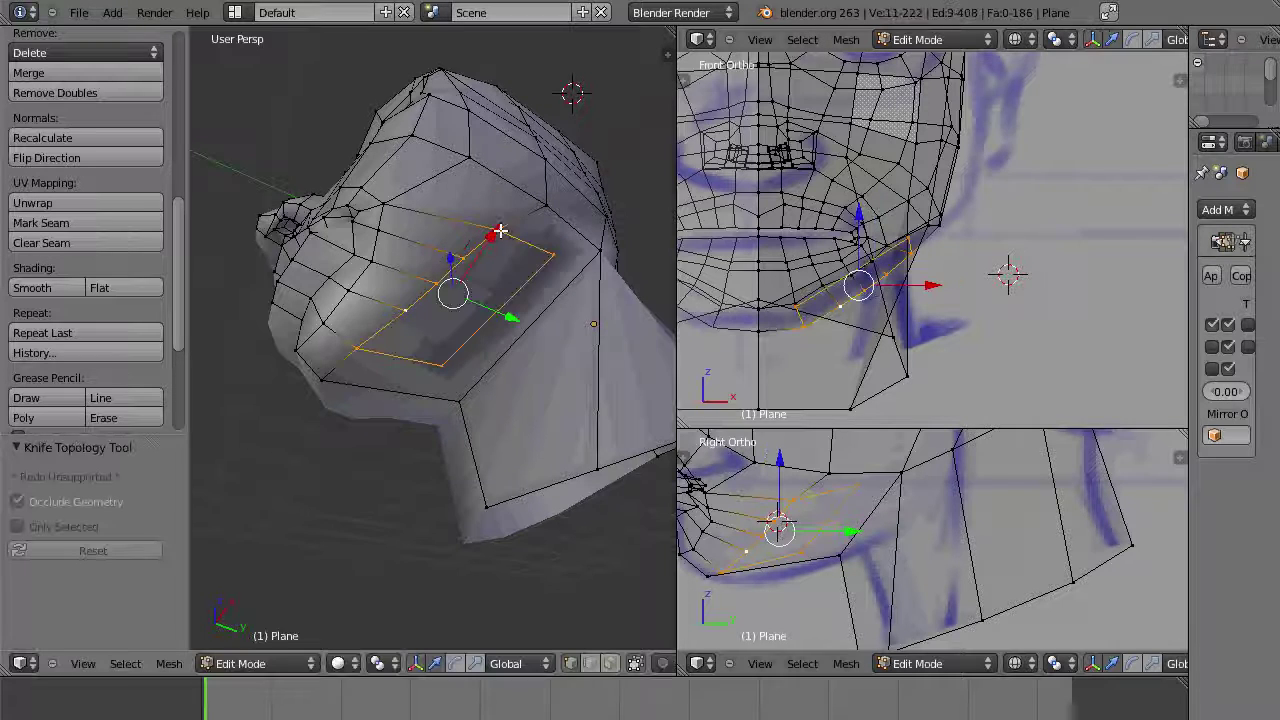
Step: Knife-cut a second, smaller U-shaped strip inside the first one beneath the jaw
key(k)
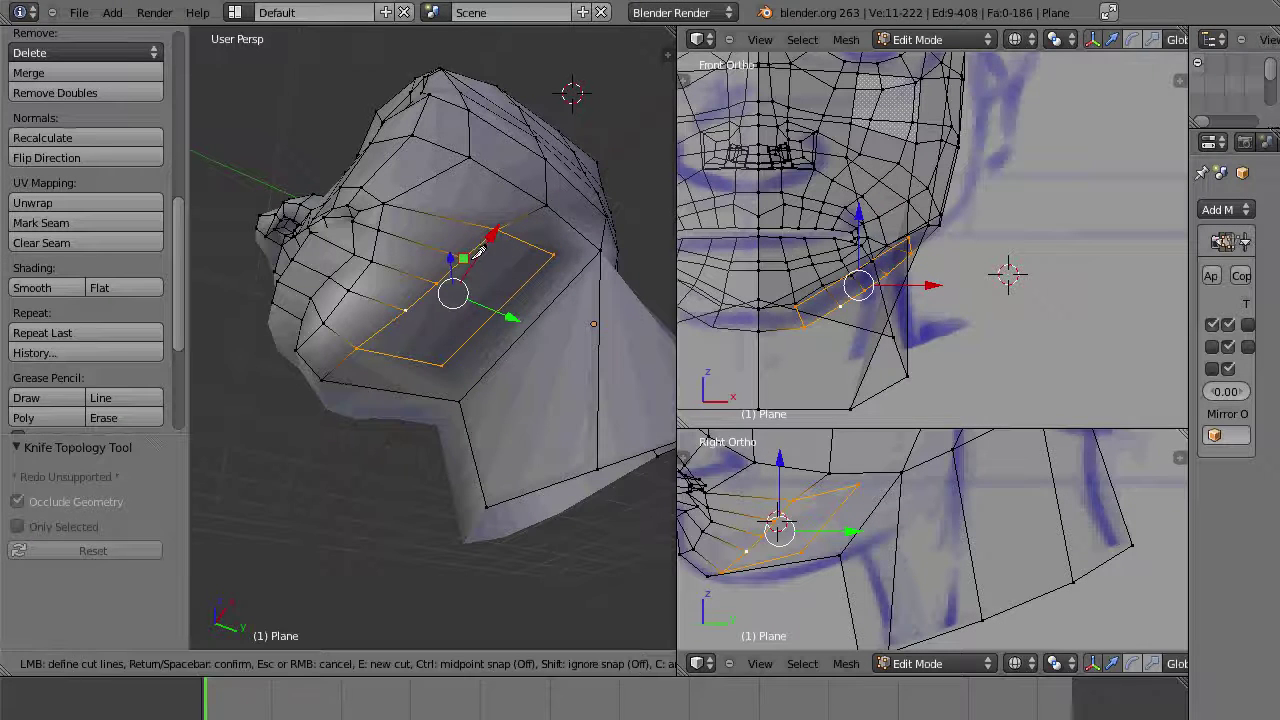
click(405, 310)
click(441, 362)
key(Return)
Step: Knife-cut connecting edges from the inner strip's corners through the outer strip's corners to the throat corner and the rear jaw corner
key(k)
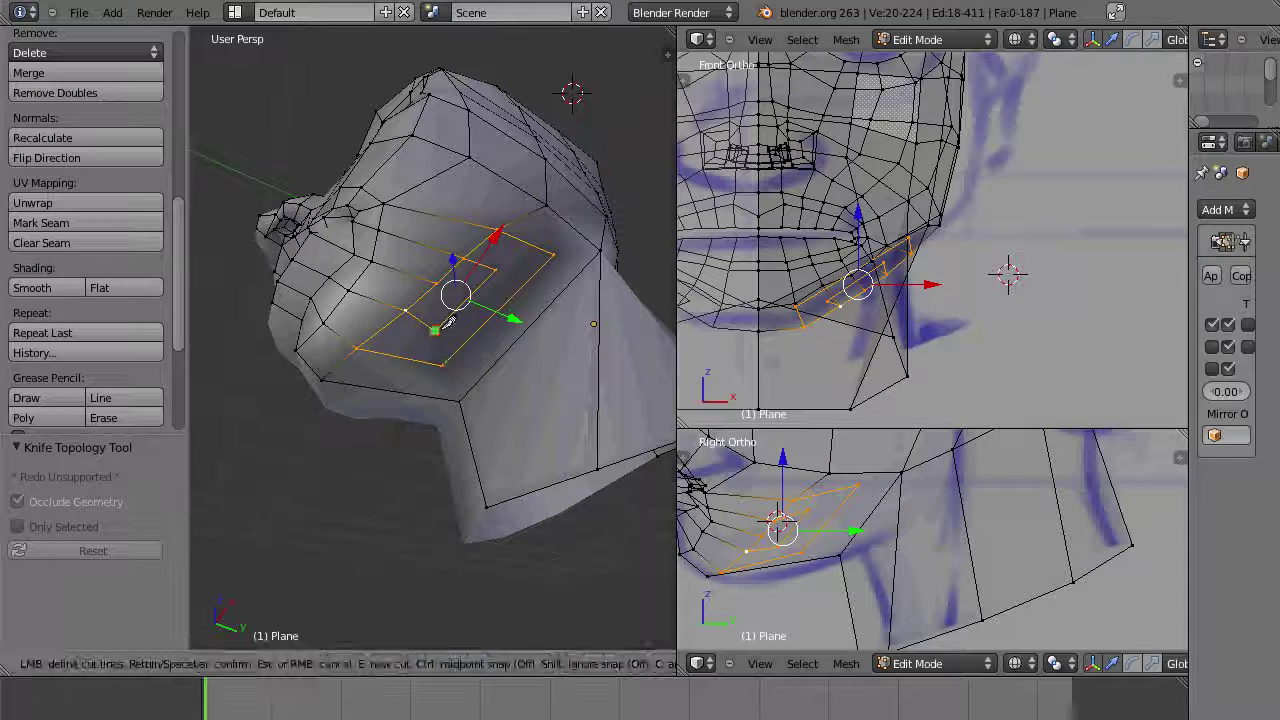
click(466, 390)
key(Return)
key(k)
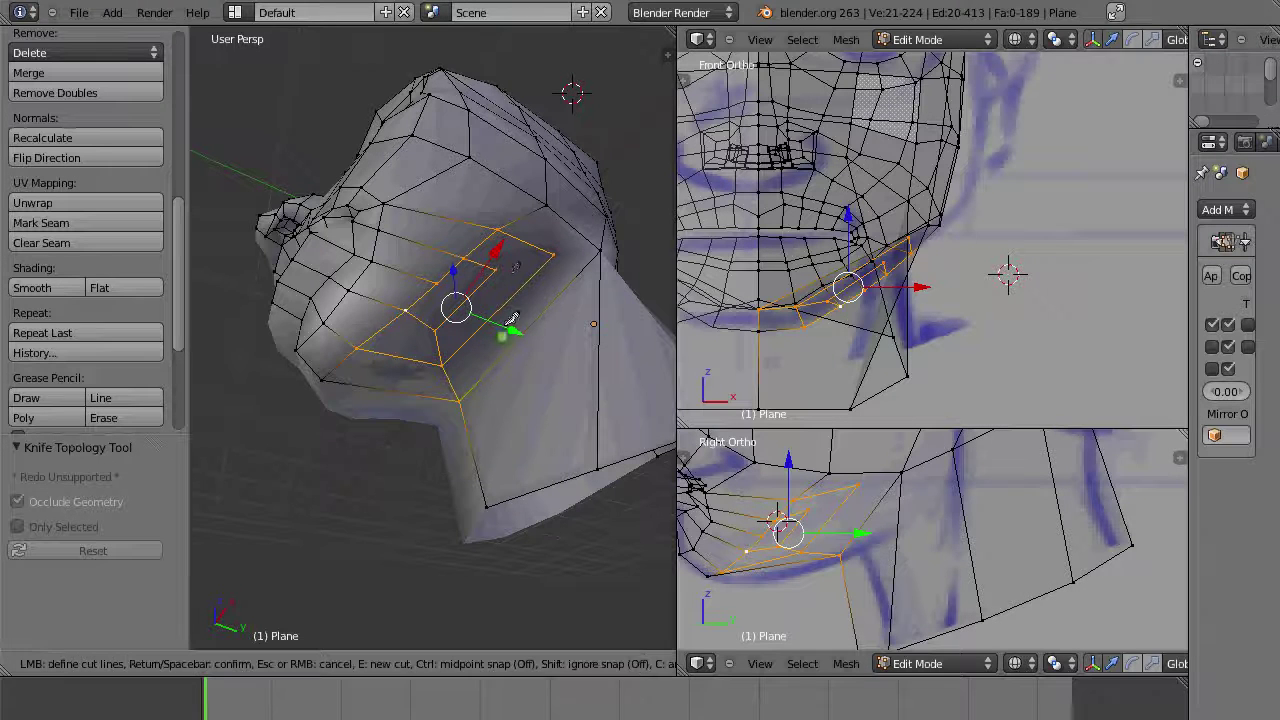
click(603, 250)
key(Return)
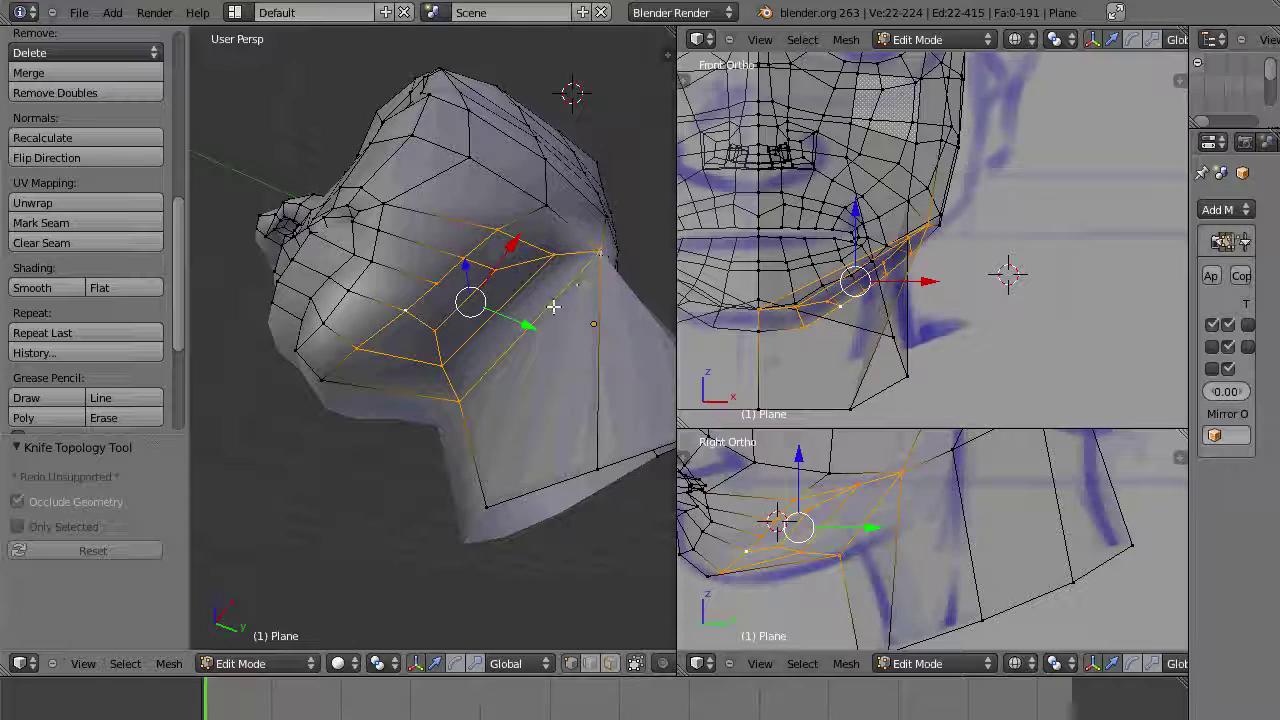
Step: Try a knife cut from the strips beneath the jaw down the side neck face and across to the throat's centre edge
middle_drag(553, 306, 477, 286)
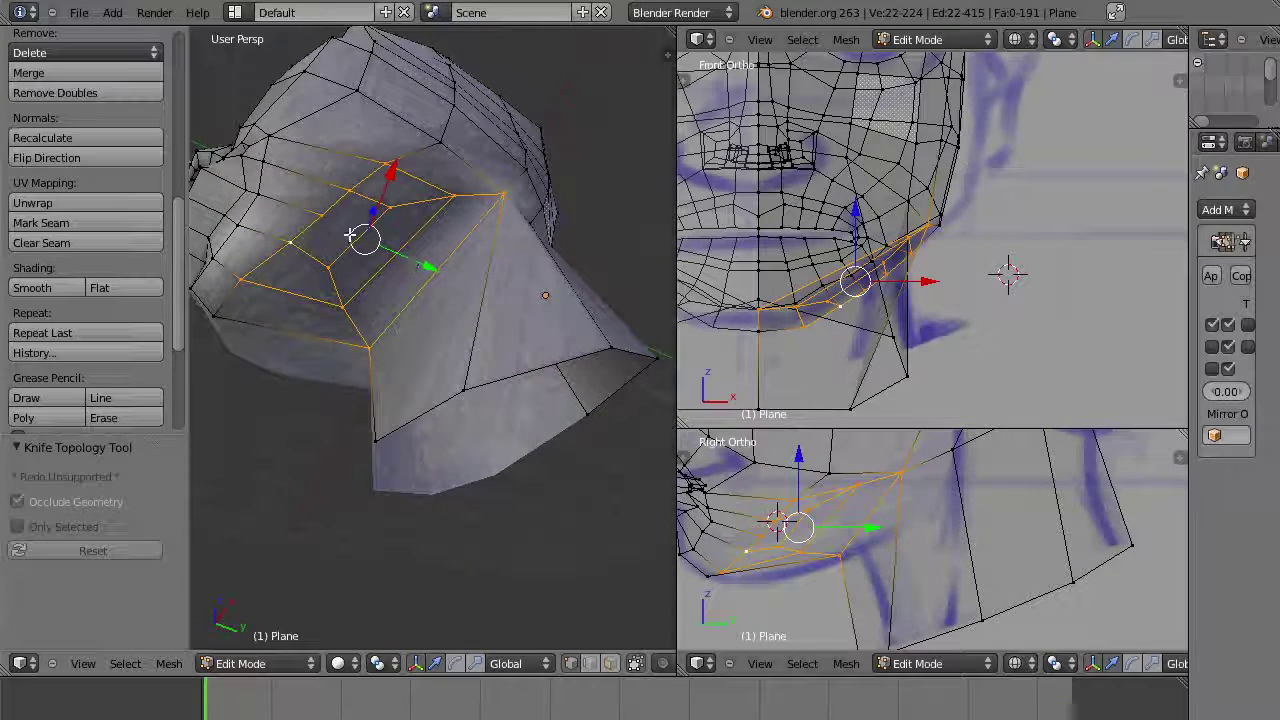
key(k)
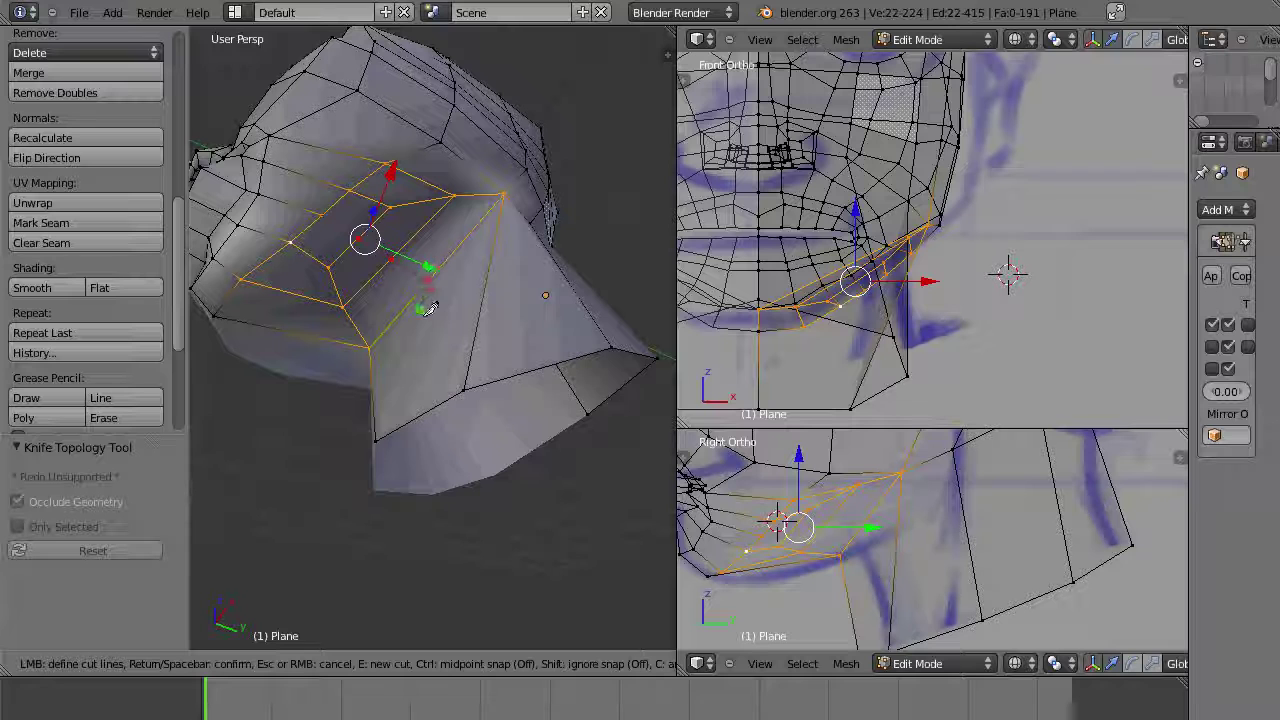
click(390, 350)
key(Return)
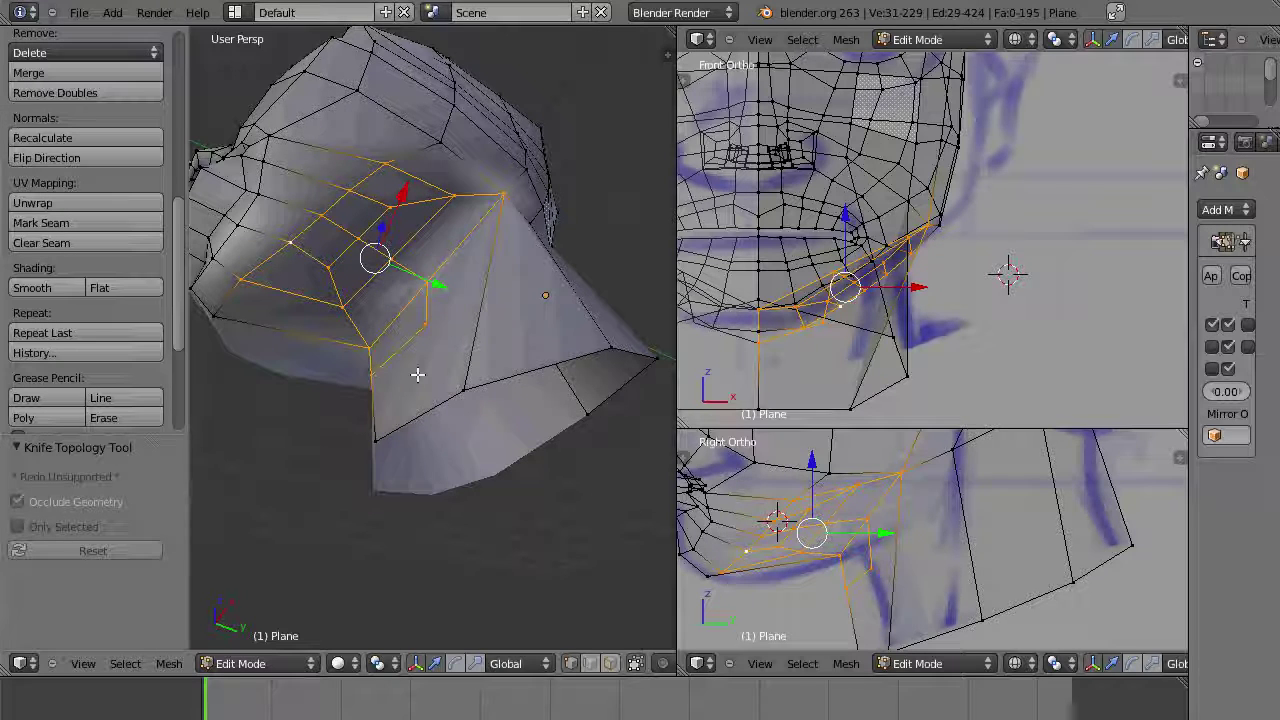
middle_drag(417, 374, 518, 392)
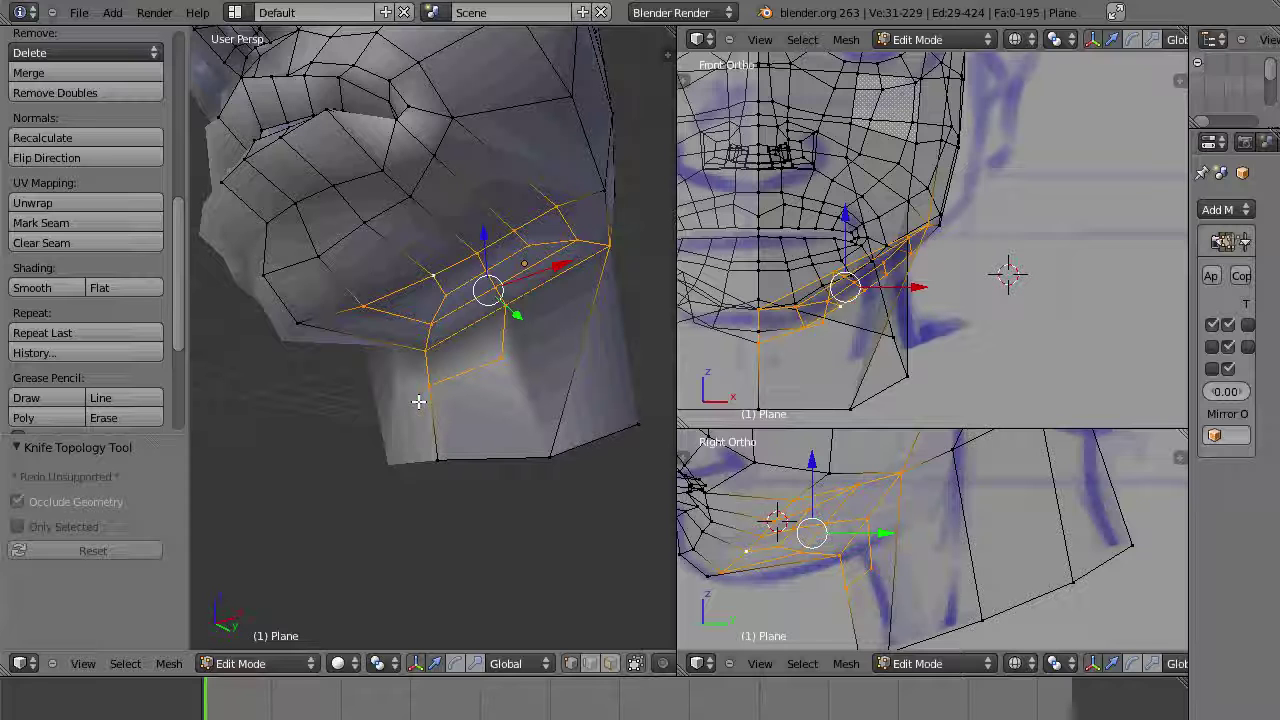
key(ctrl+z)
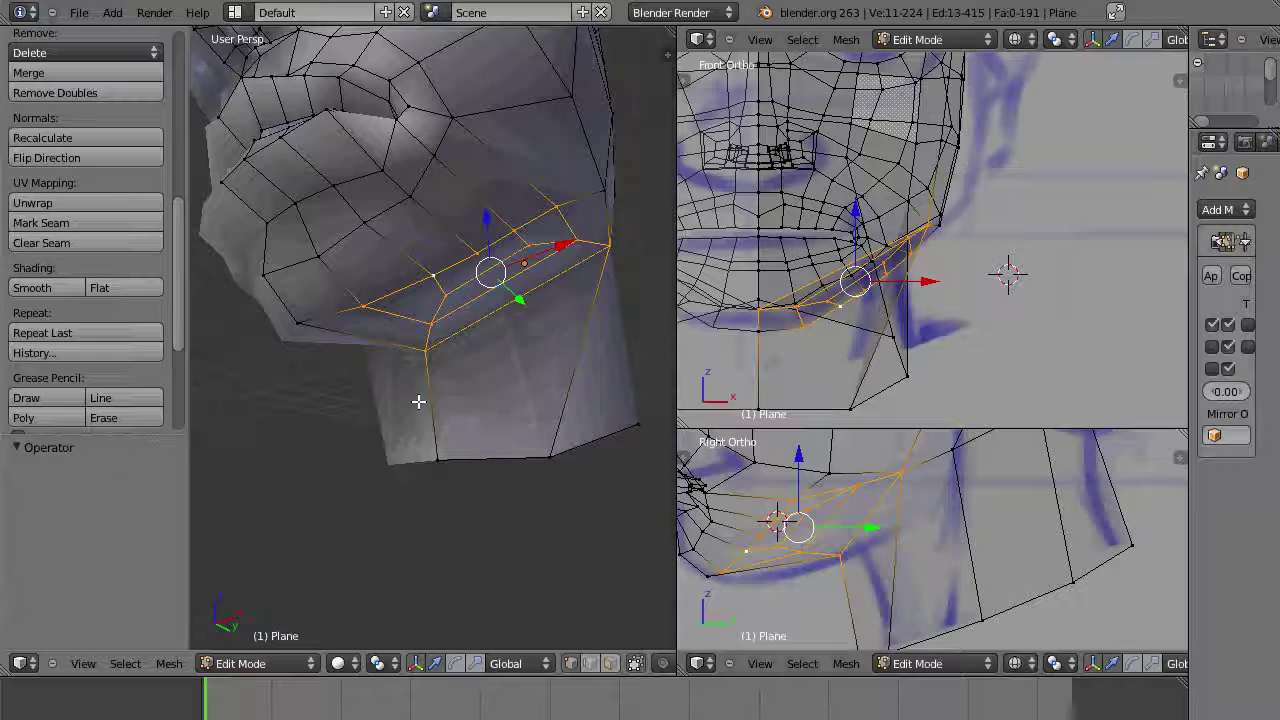
Step: Add a centred horizontal loop cut around the neck
key(ctrl+r)
click(425, 399)
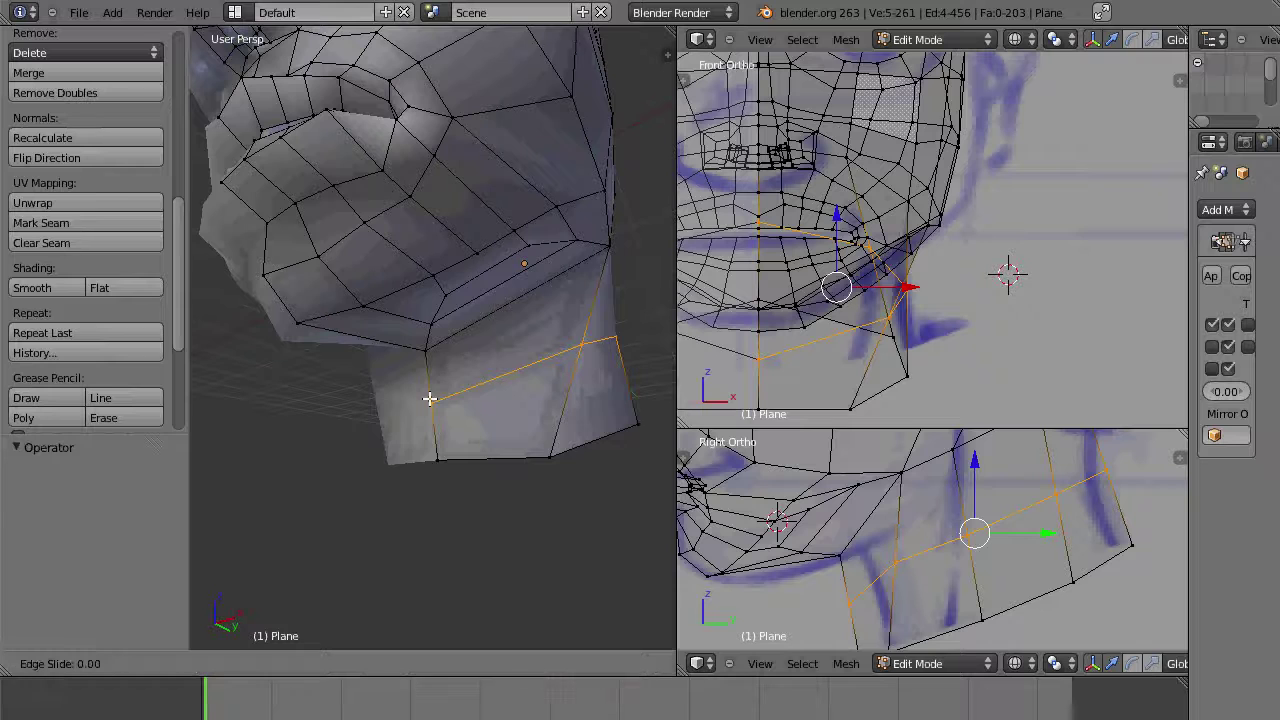
click(429, 399)
Step: Knife-cut from the throat's centre edge across the neck and up through the under-jaw strips, and connect the cut's corner to the side neck loop vertex
key(k)
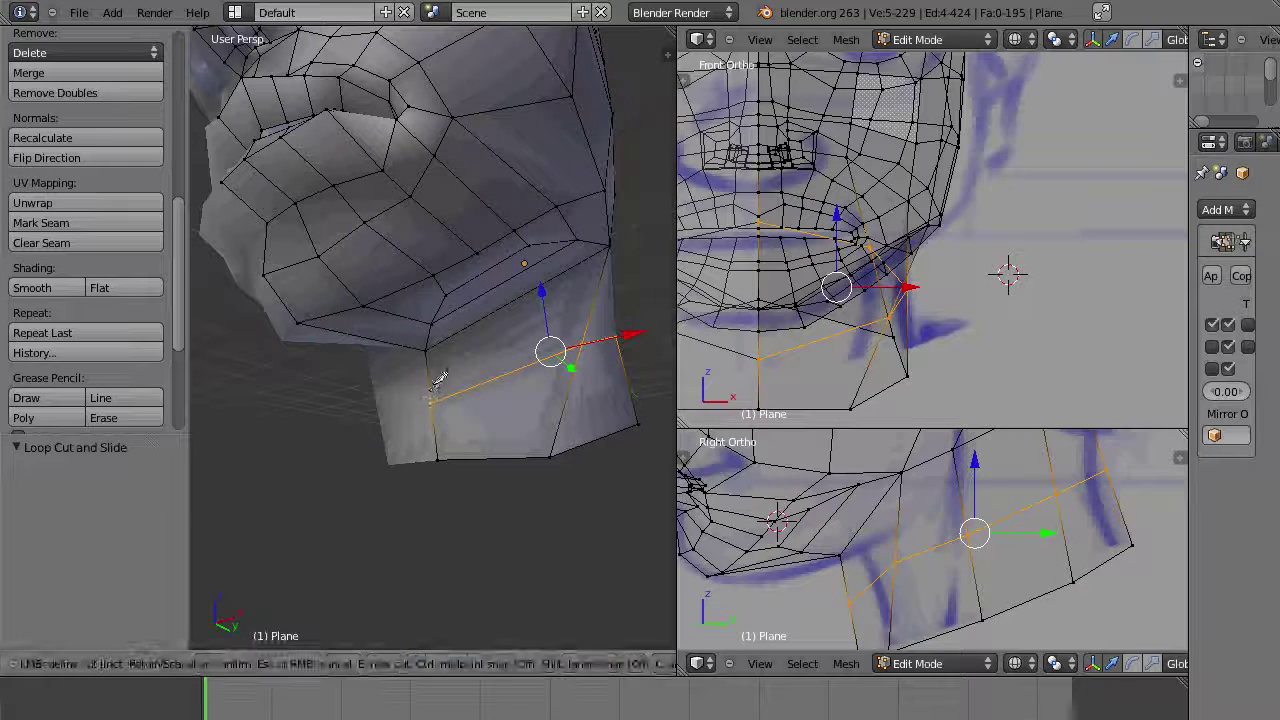
click(430, 376)
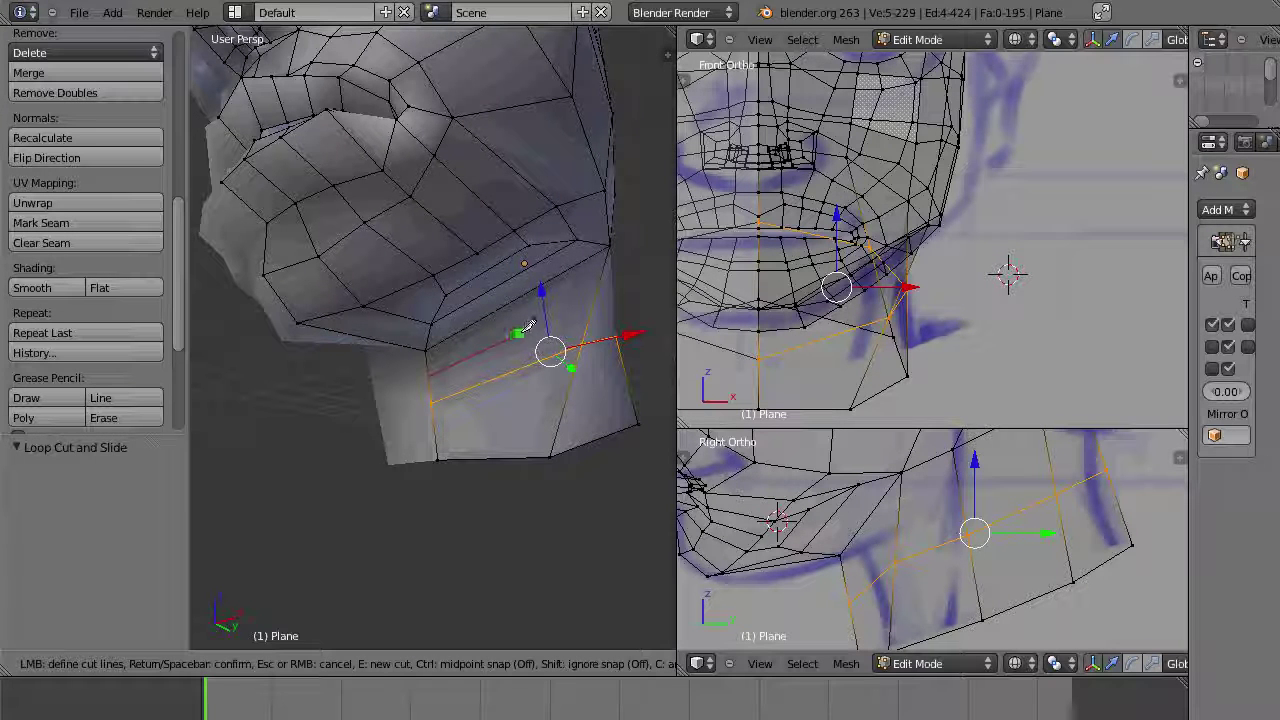
click(515, 298)
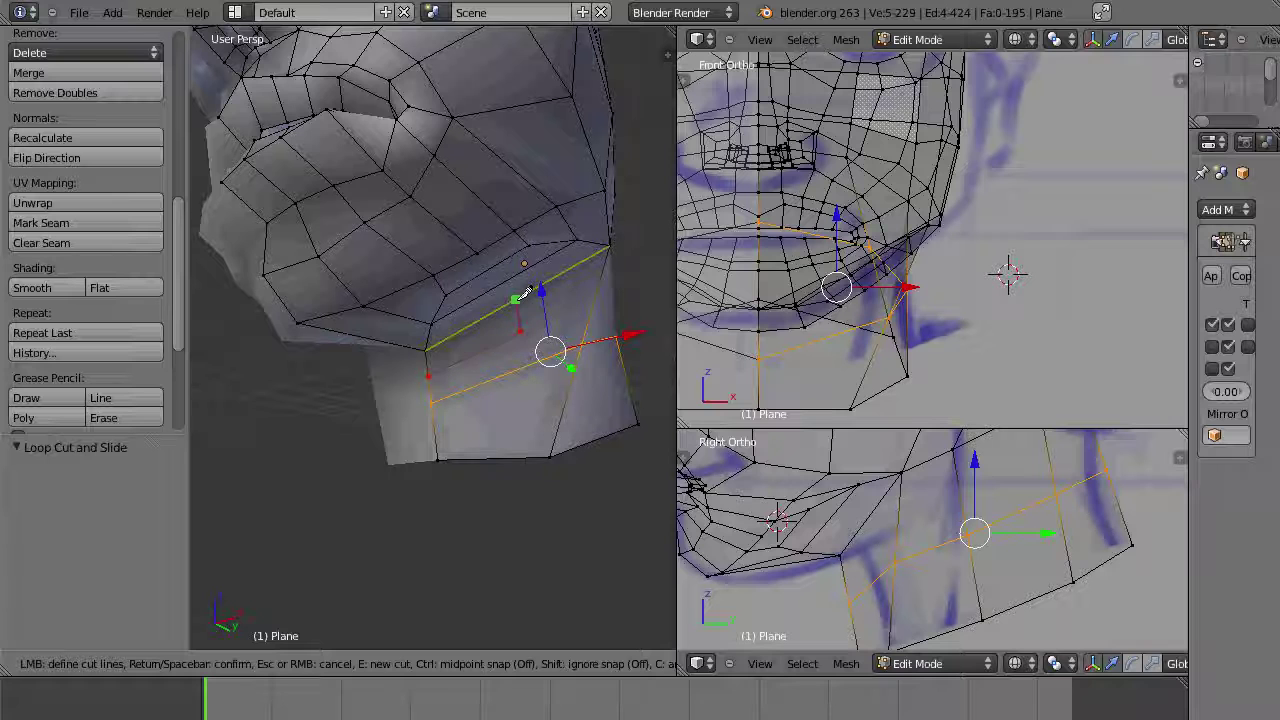
click(478, 252)
key(Return)
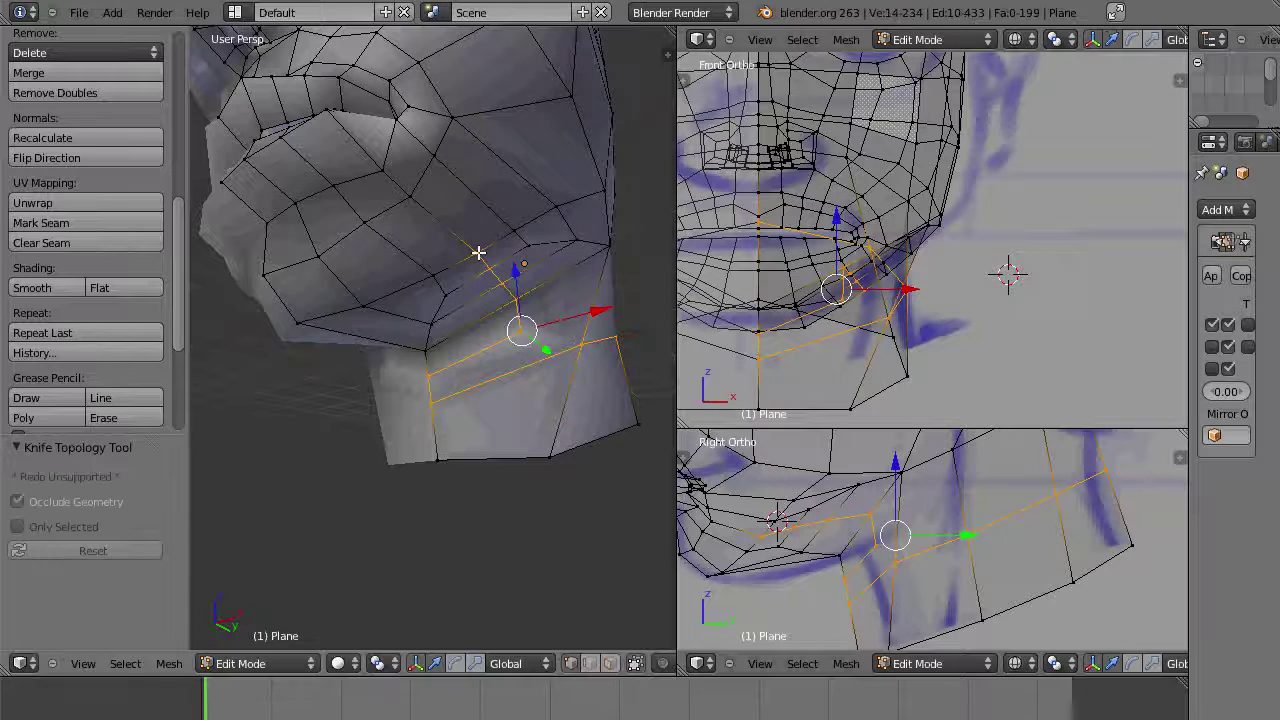
key(k)
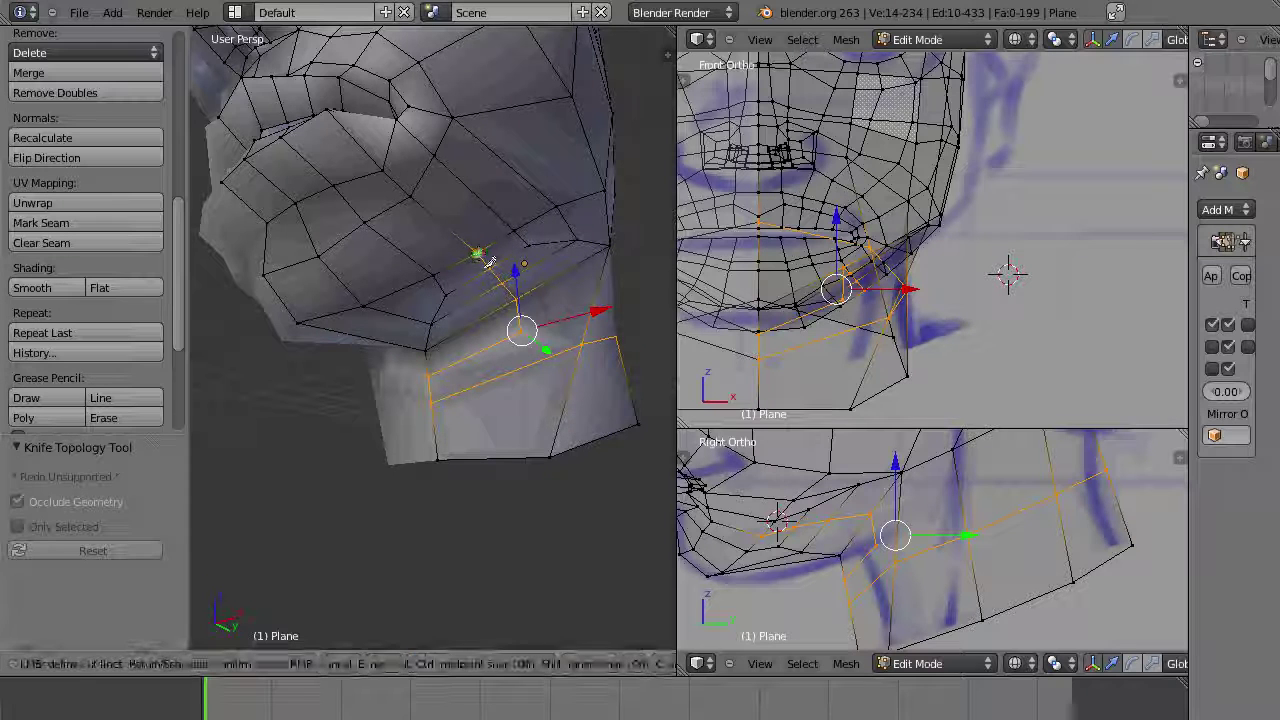
click(583, 341)
key(Return)
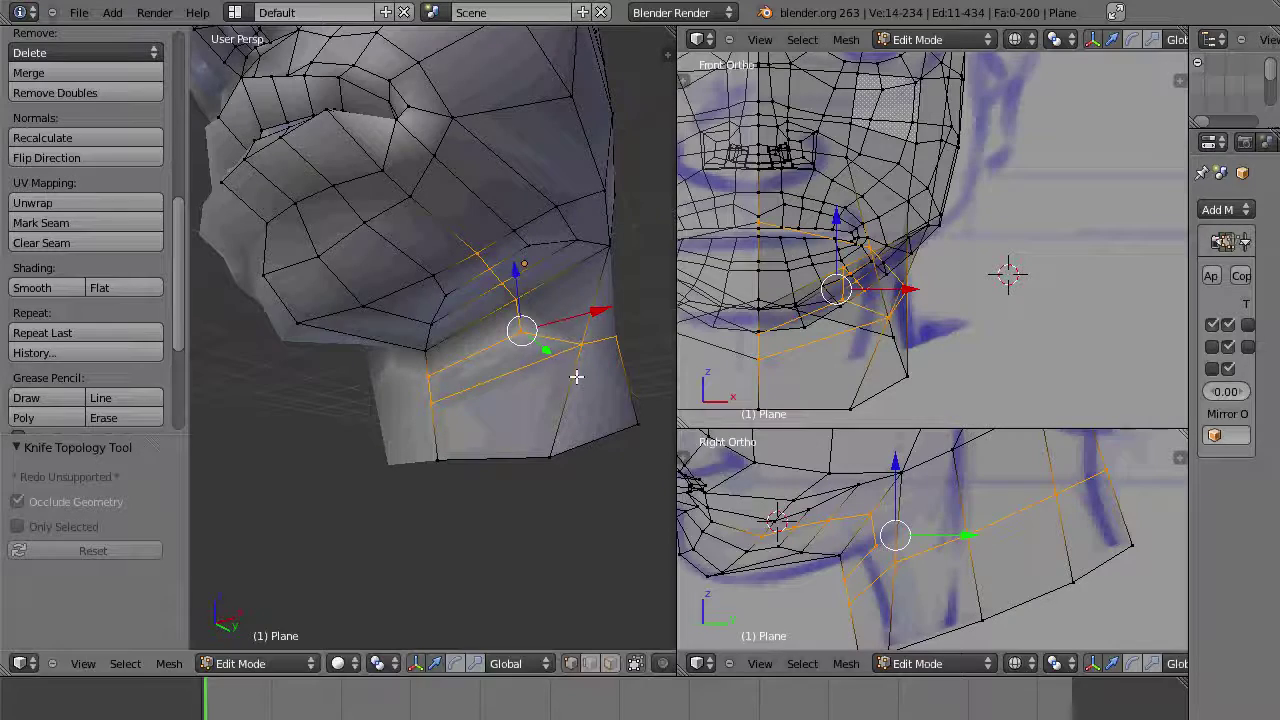
Step: Move the neck loop's front centre vertex back about 0.058 along Y and down about 0.068 along Z
middle_drag(577, 371, 545, 408)
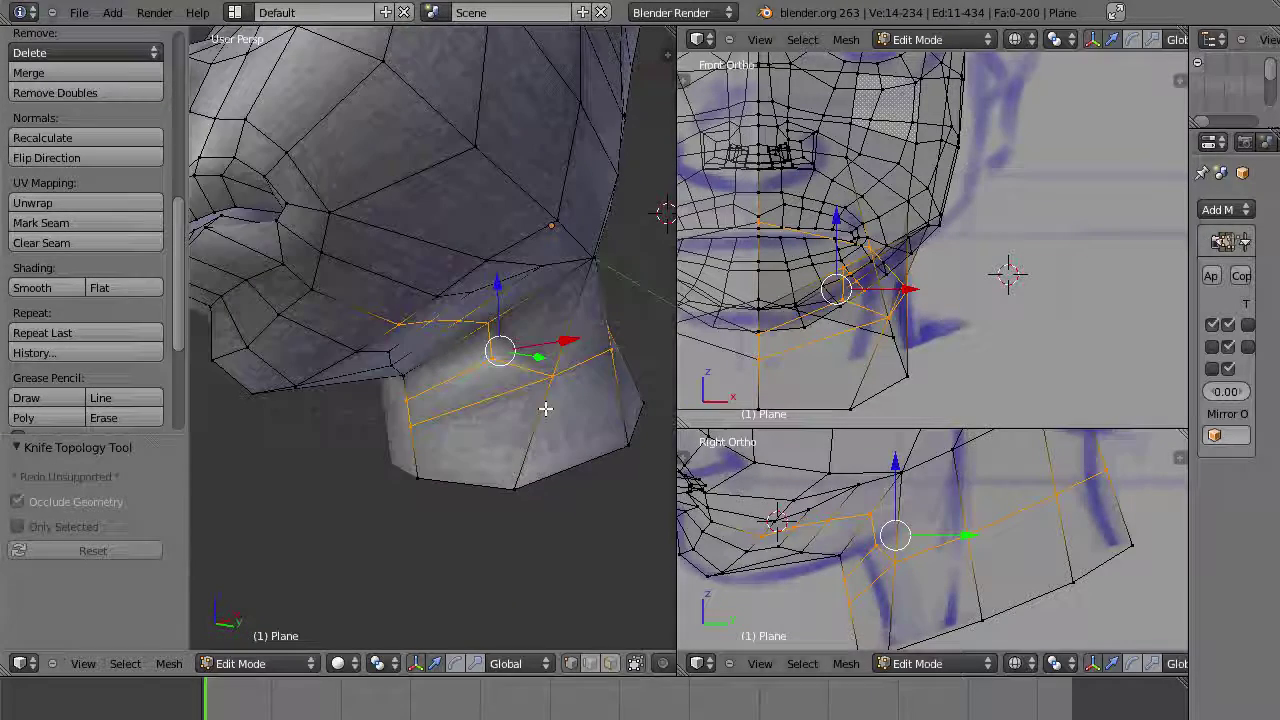
right_click(420, 399)
shift+right_click(491, 361)
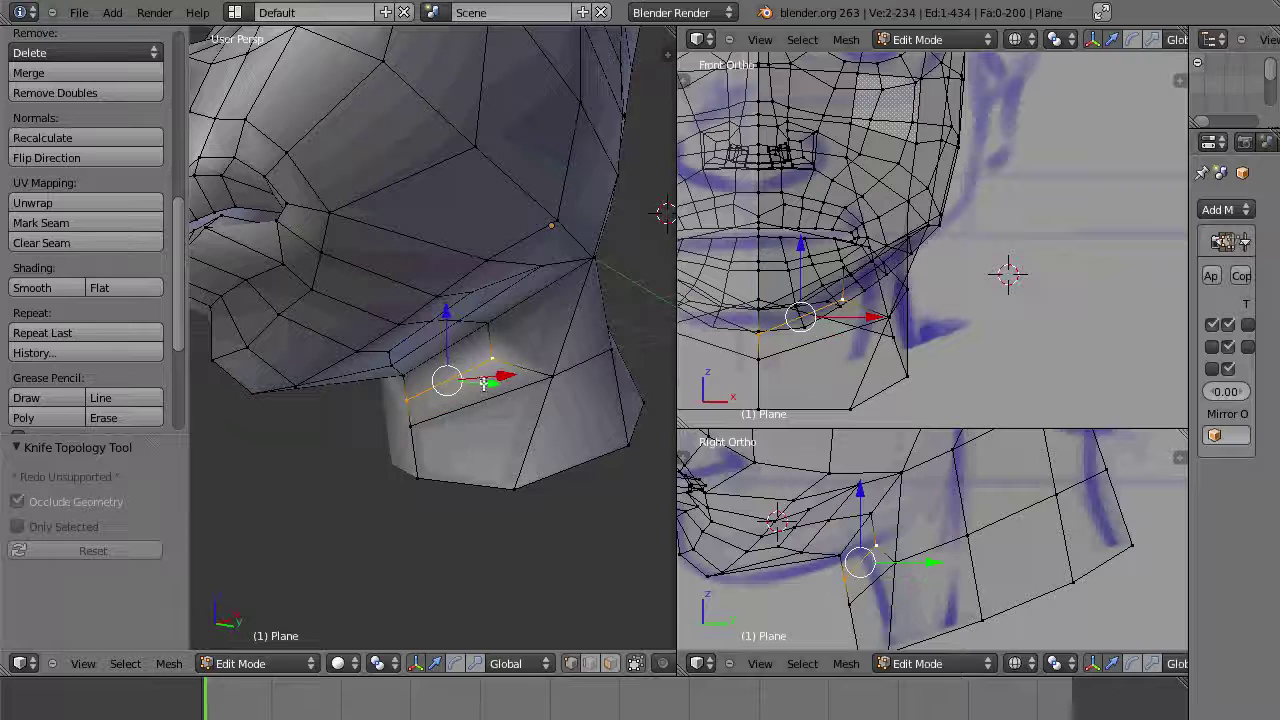
mouse_move(486, 382)
mouse_down()
mouse_move(419, 425)
mouse_move(484, 401)
mouse_up()
shift+right_click(412, 426)
key(ctrl+z)
middle_drag(500, 420, 466, 404)
drag(471, 403, 479, 402)
right_click(396, 429)
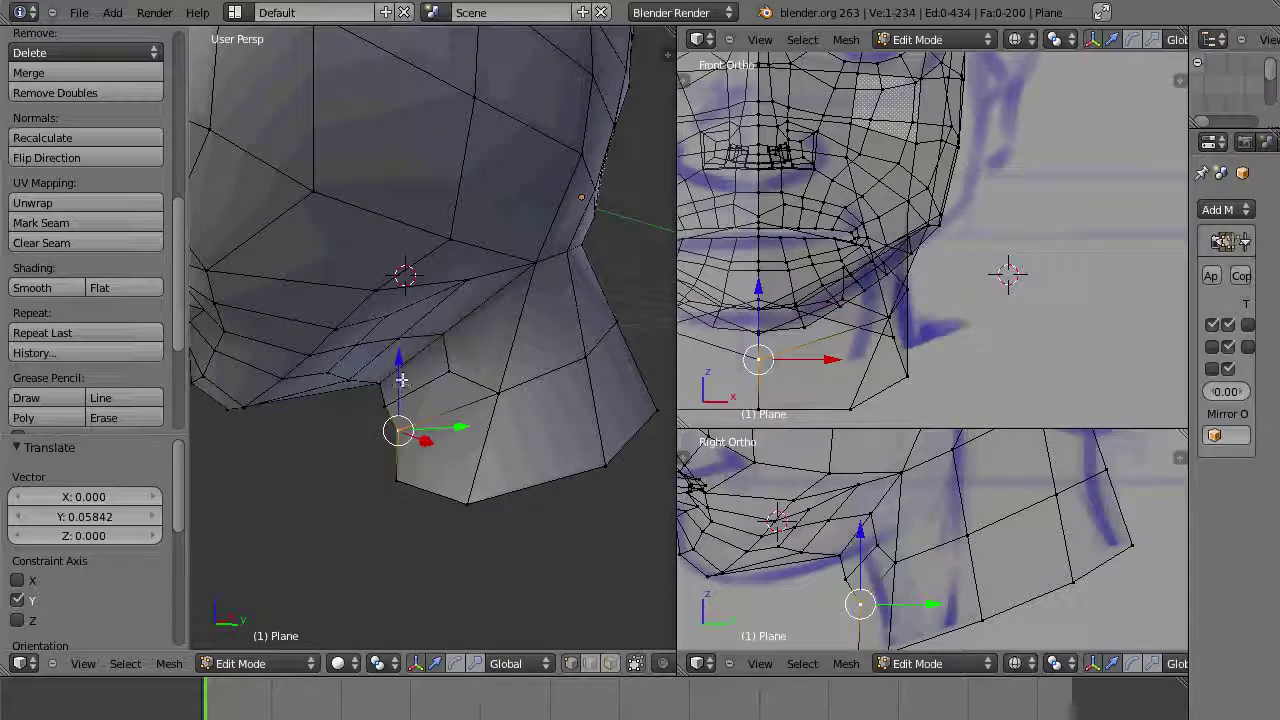
drag(401, 380, 398, 380)
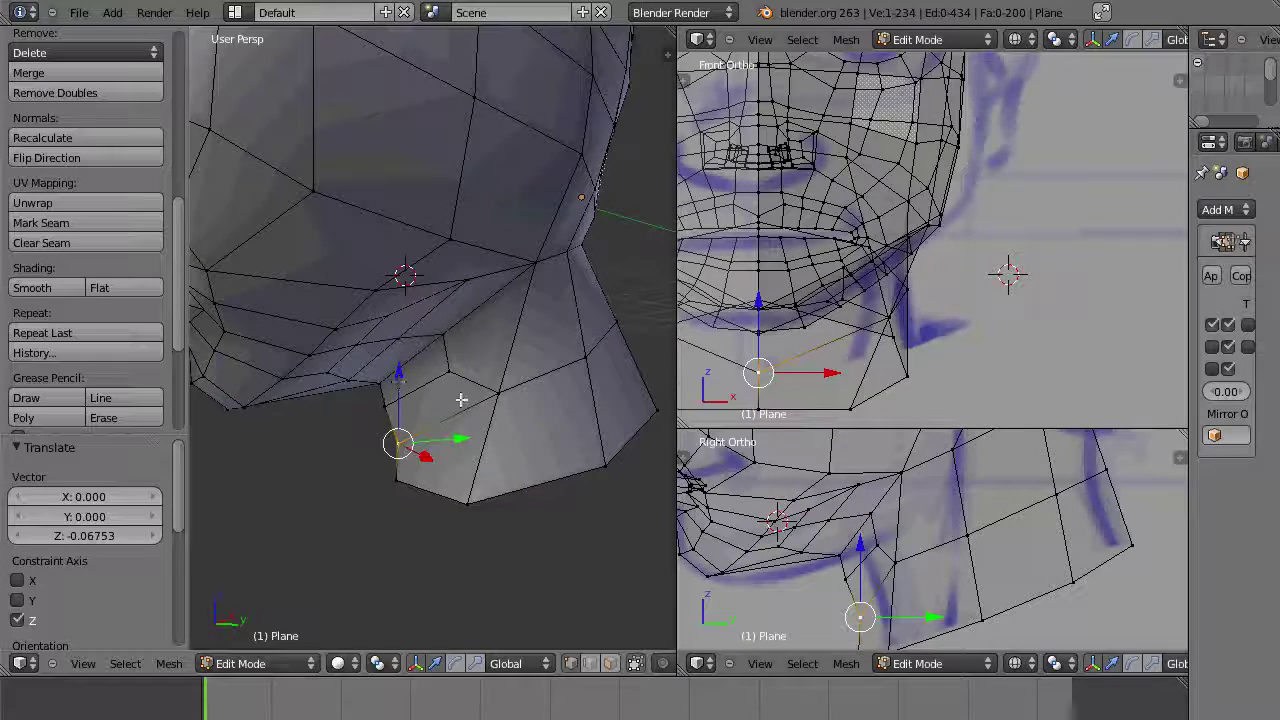
Step: Widen the properties area and turn off the Mirror modifier's display in the viewport
middle_drag(466, 397, 573, 356)
scroll(461, 358, down, 4)
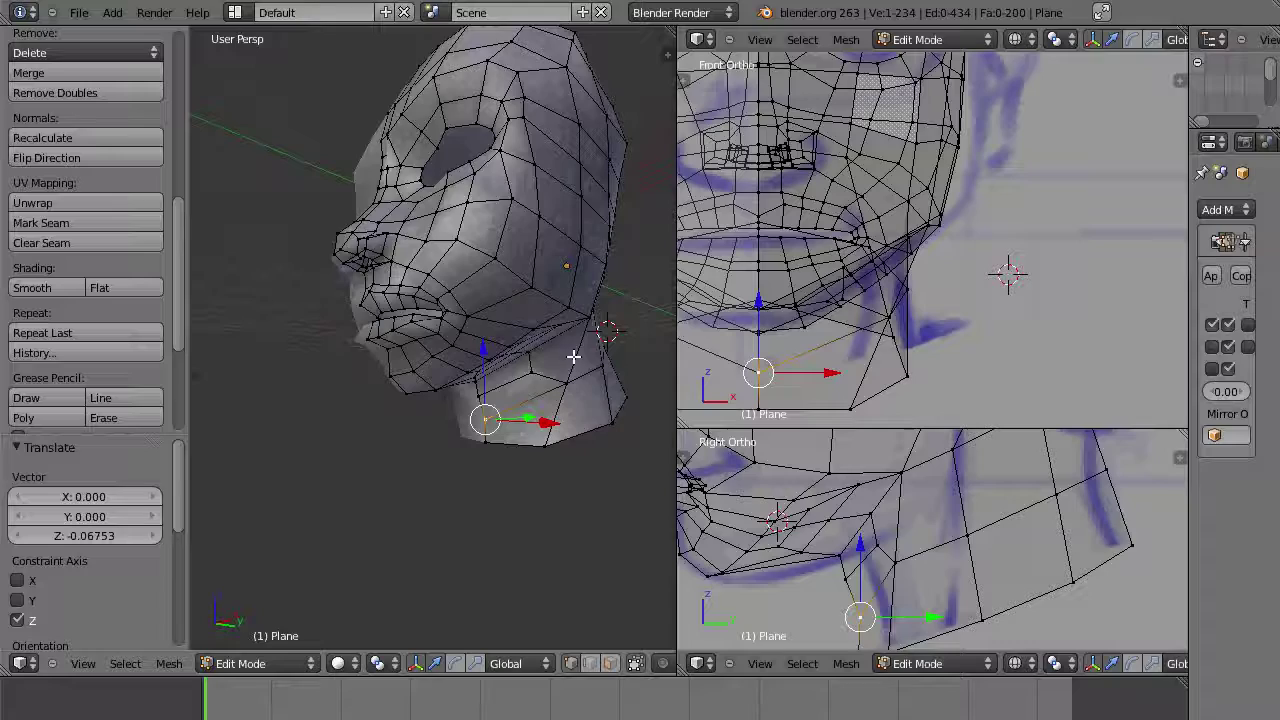
right_click(466, 312)
middle_drag(466, 312, 600, 420)
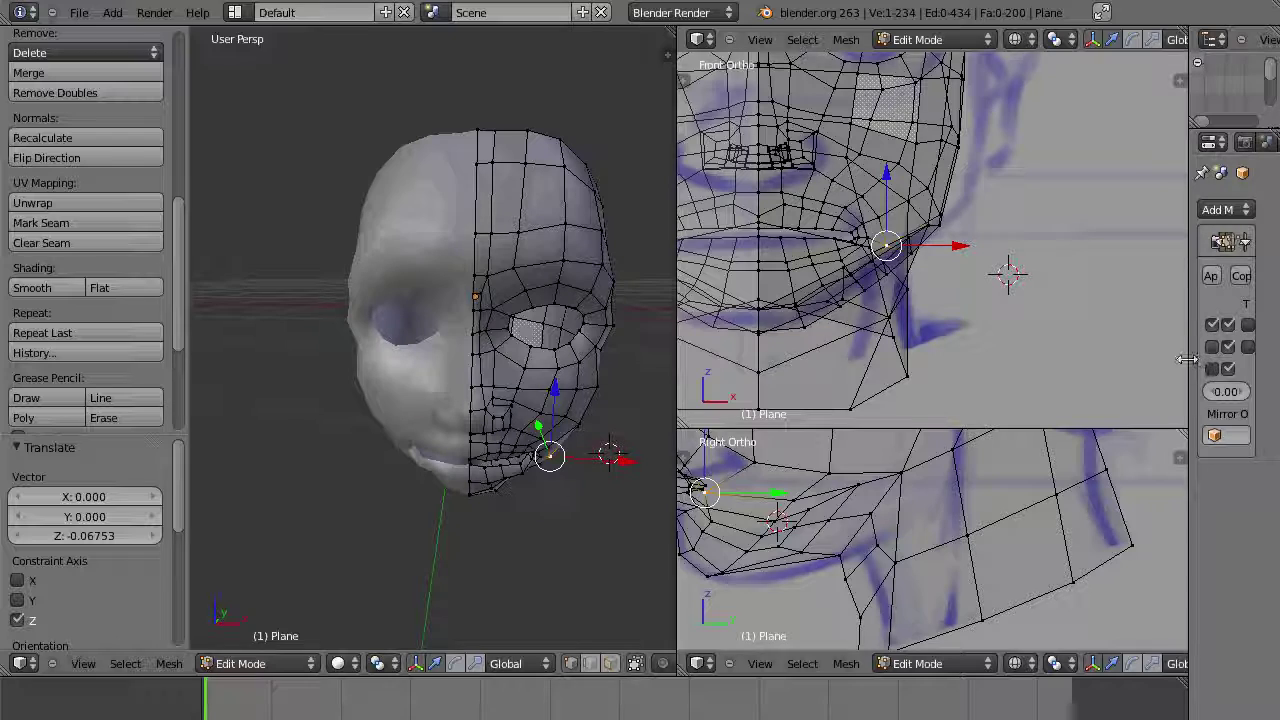
drag(1187, 359, 832, 383)
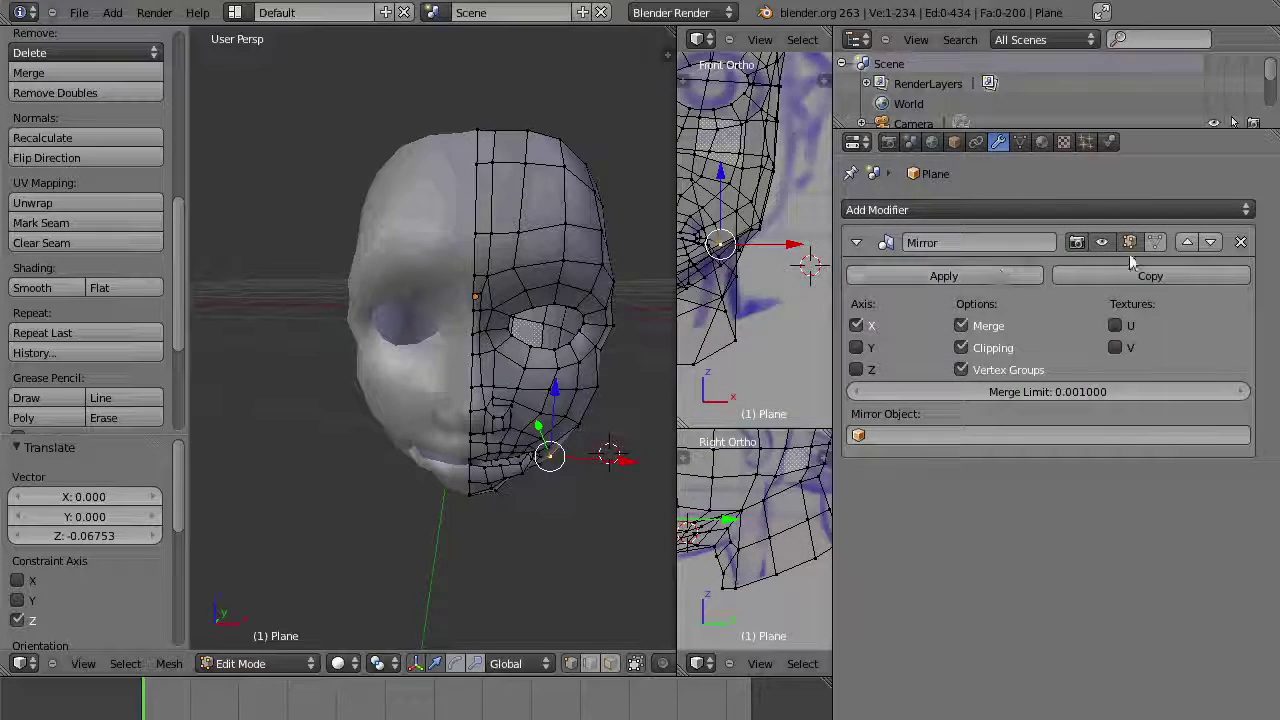
click(1099, 244)
Step: Select the edge loop around the eye opening and extrude it in place
middle_drag(534, 303, 470, 360)
scroll(530, 338, up, 6)
alt+right_click(500, 220)
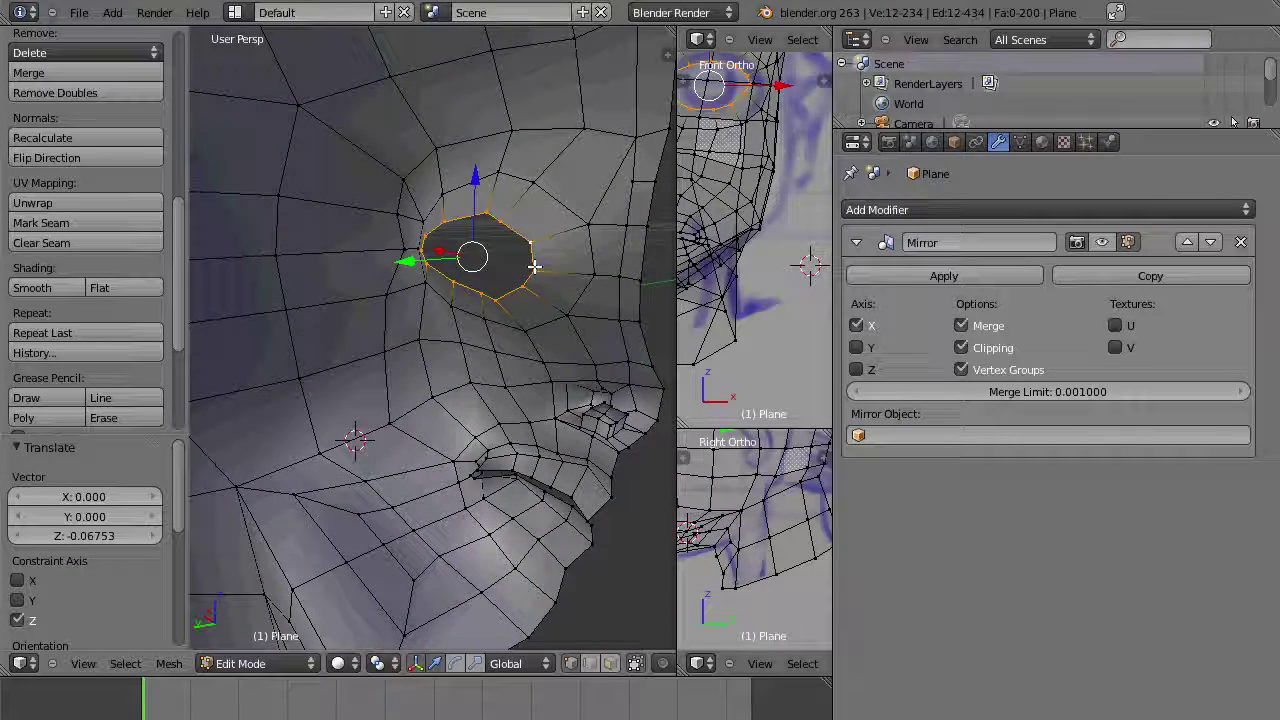
key(e)
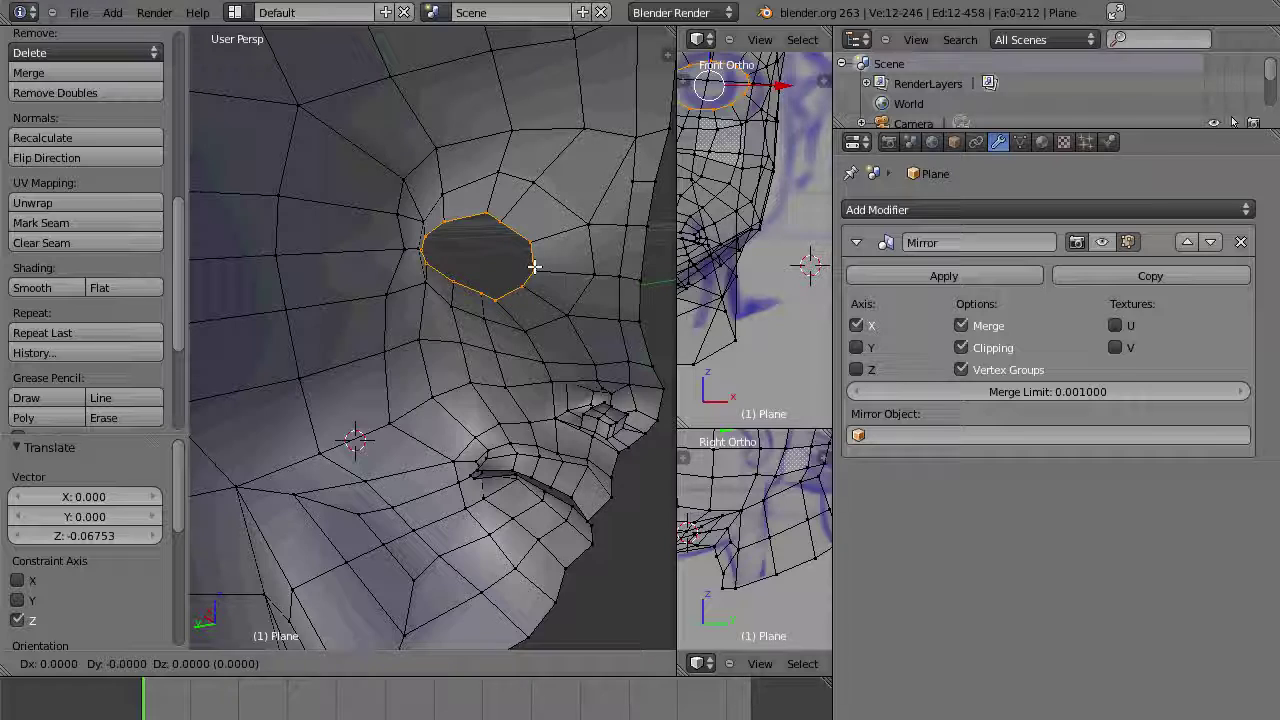
click(534, 267)
Step: Enlarge the front and side views, and move the extruded eye loop back about 0.075 along Y
drag(678, 372, 507, 360)
scroll(650, 565, up, 3)
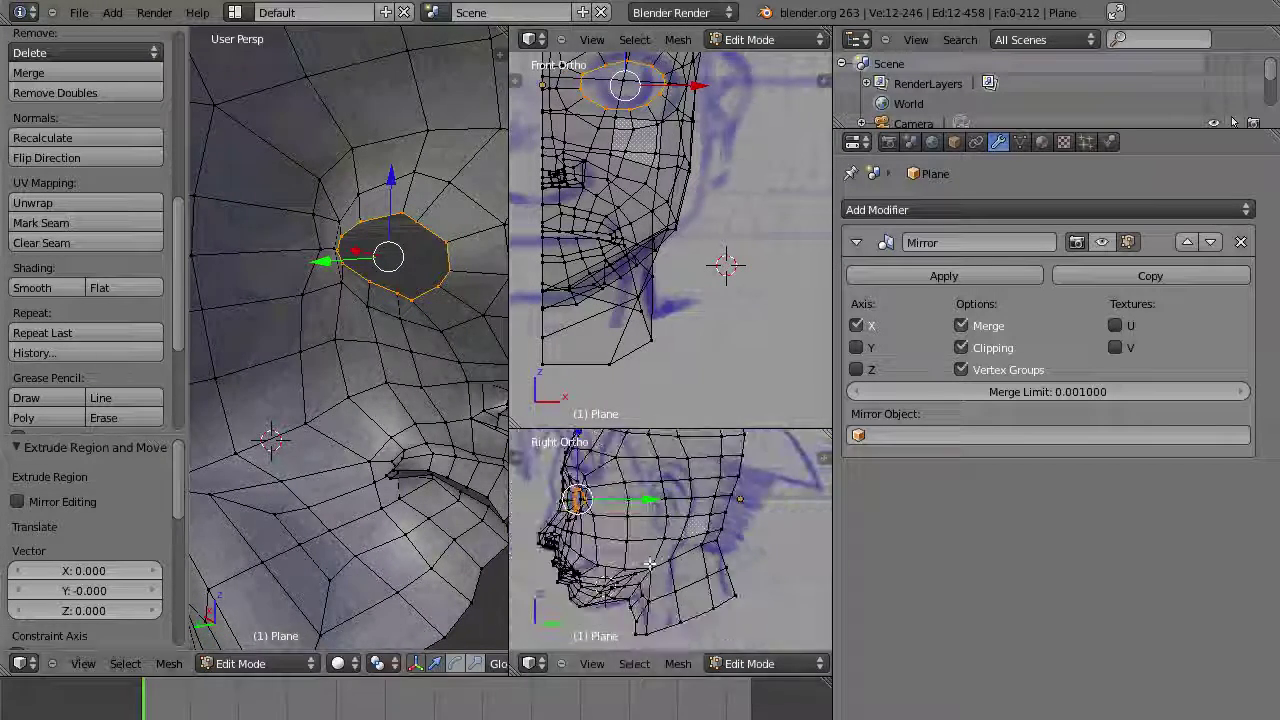
shift+middle_drag(649, 563, 696, 563)
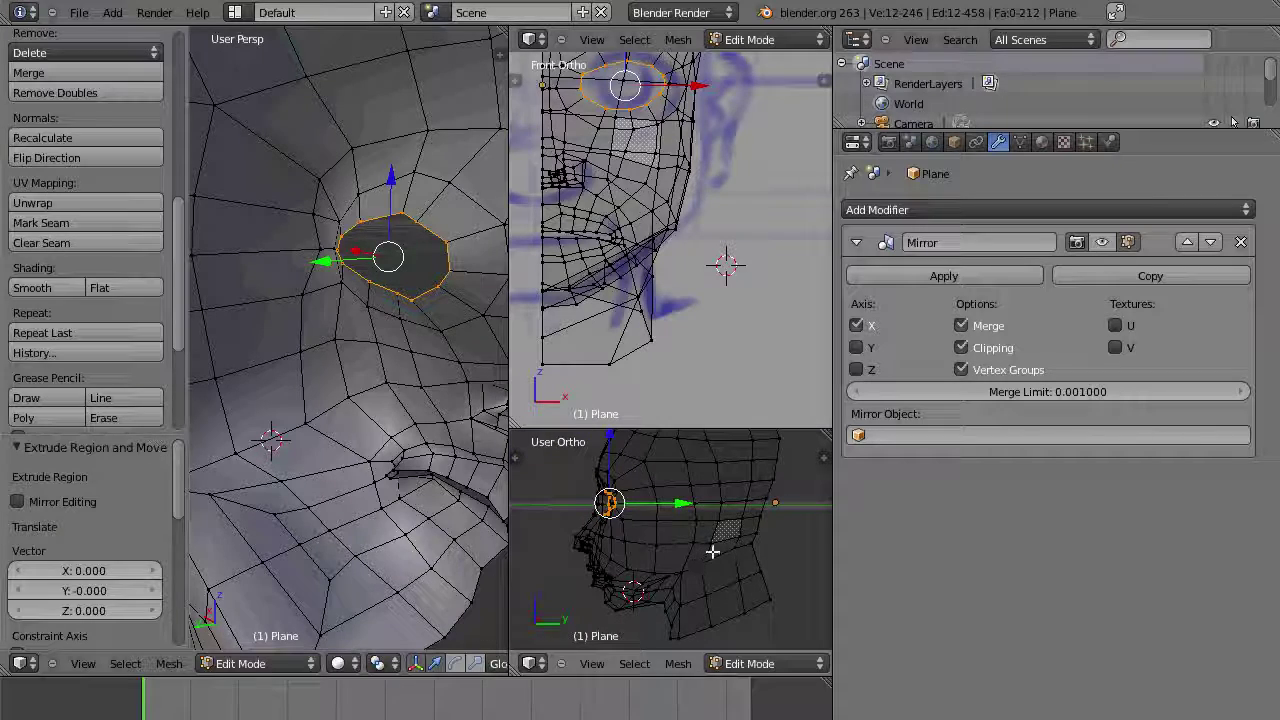
key(KP_3)
scroll(700, 580, up, 4)
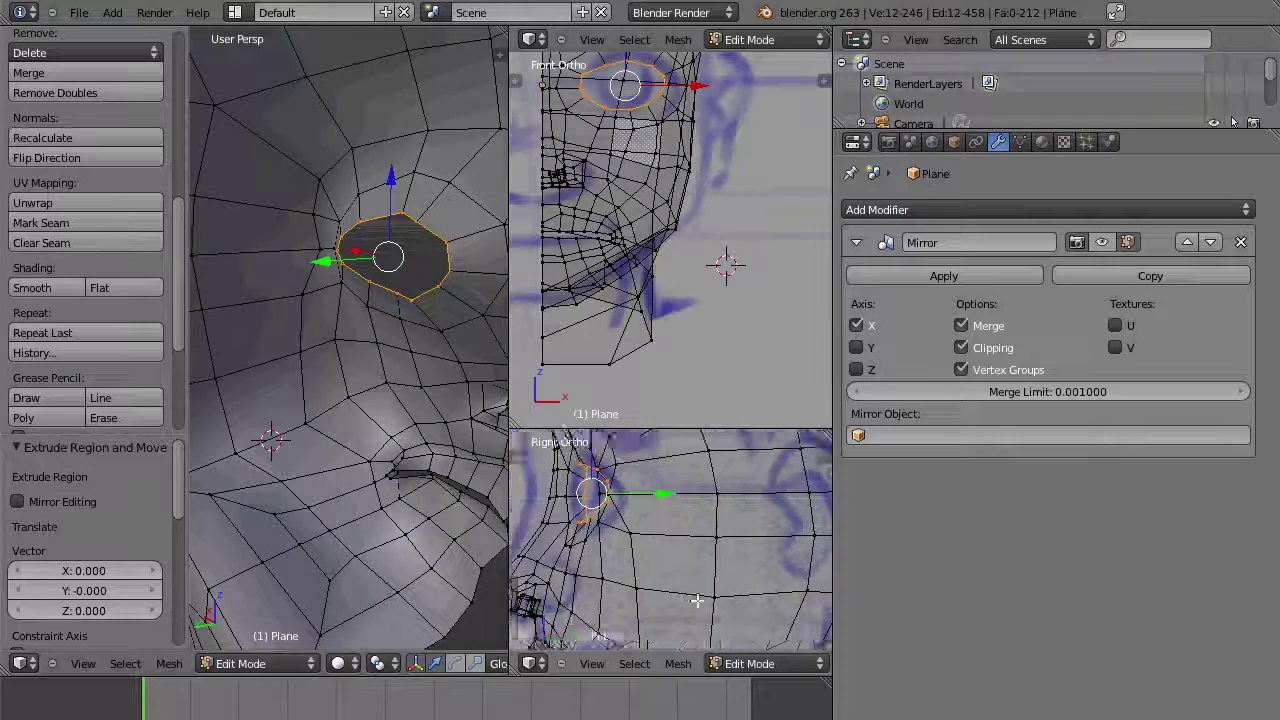
key(g)
key(y)
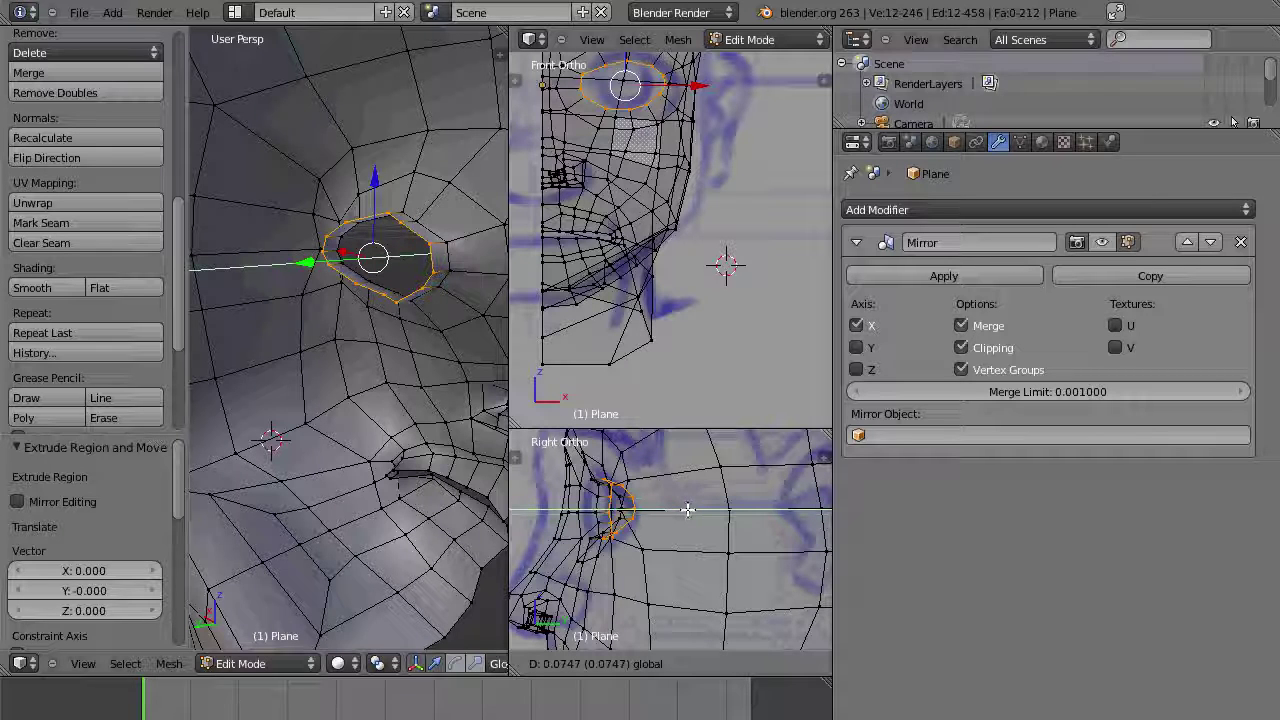
click(687, 510)
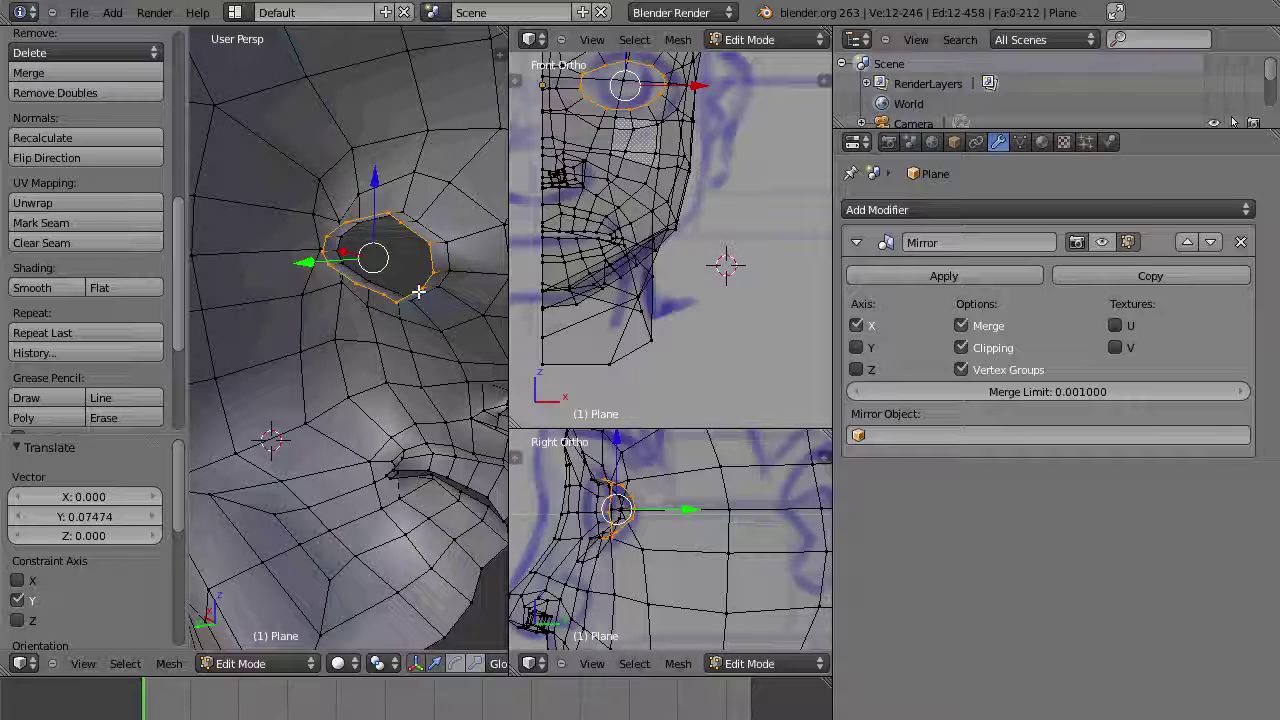
Step: Fill the eye opening with a face and knife-cut it into four with one lengthwise and one vertical cut
key(f)
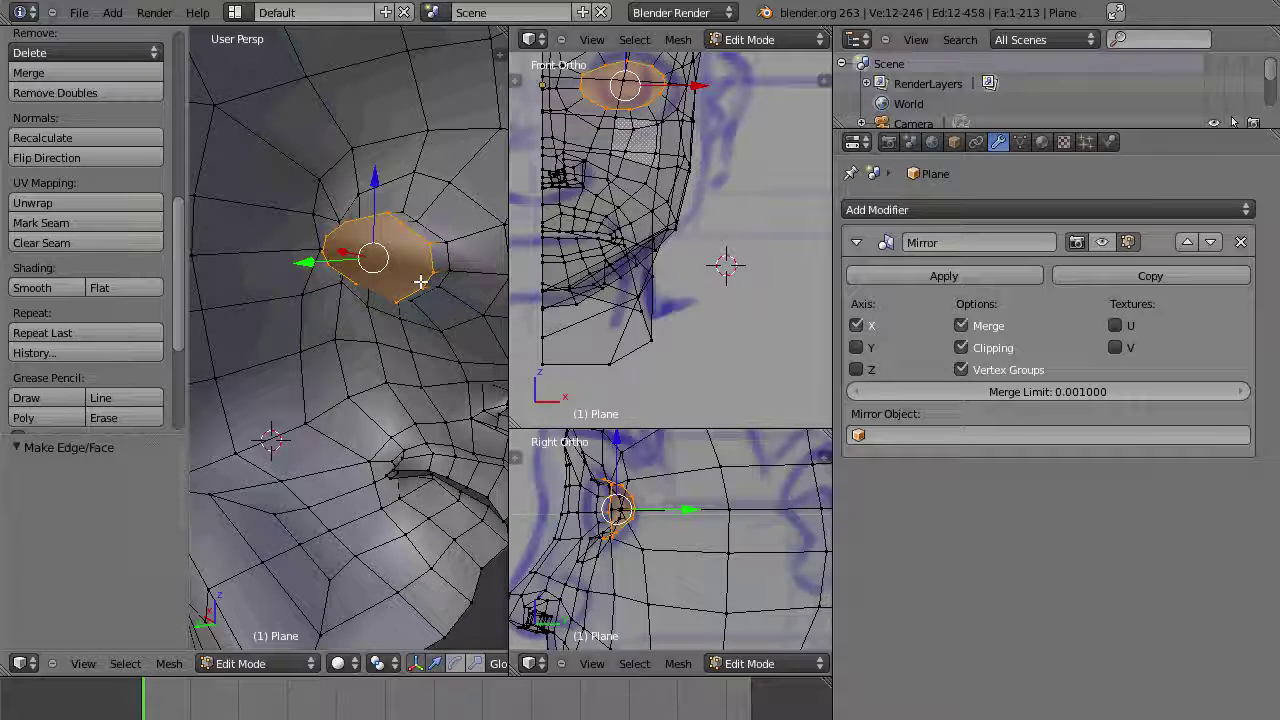
middle_drag(421, 282, 340, 274)
scroll(405, 290, down, 2)
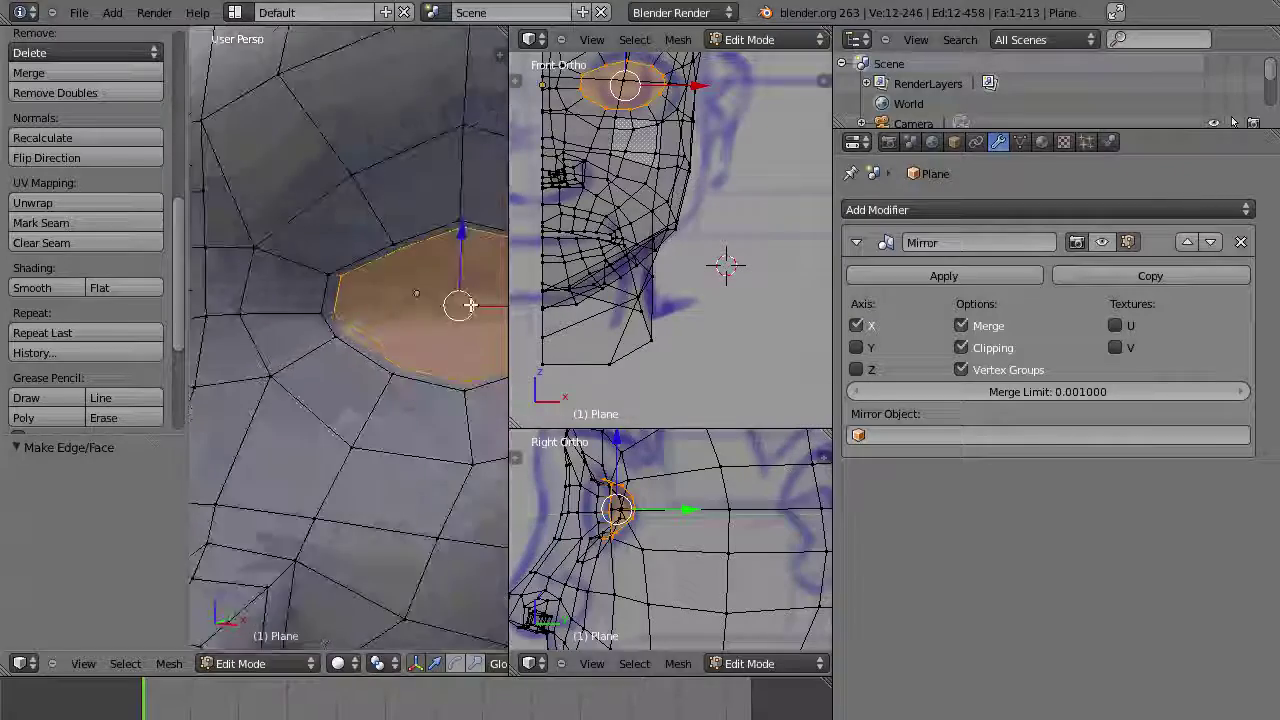
middle_drag(470, 305, 683, 320)
shift+middle_drag(451, 331, 358, 315)
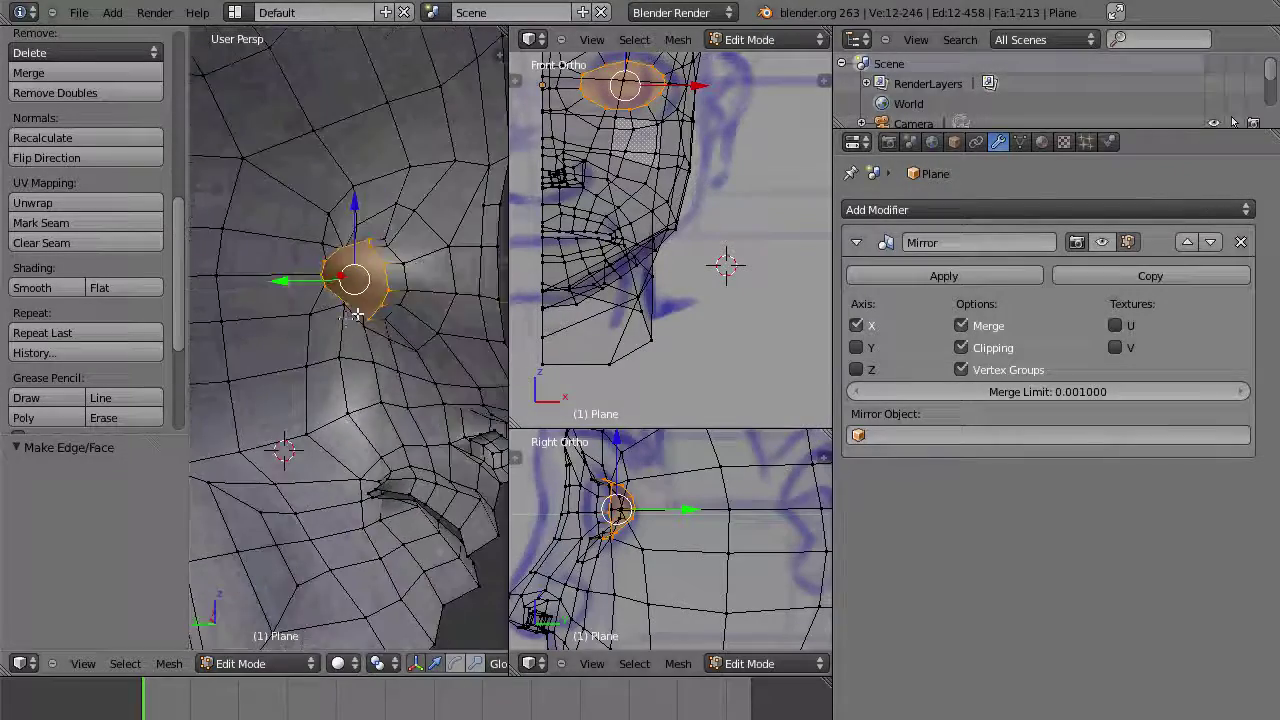
scroll(400, 290, up, 4)
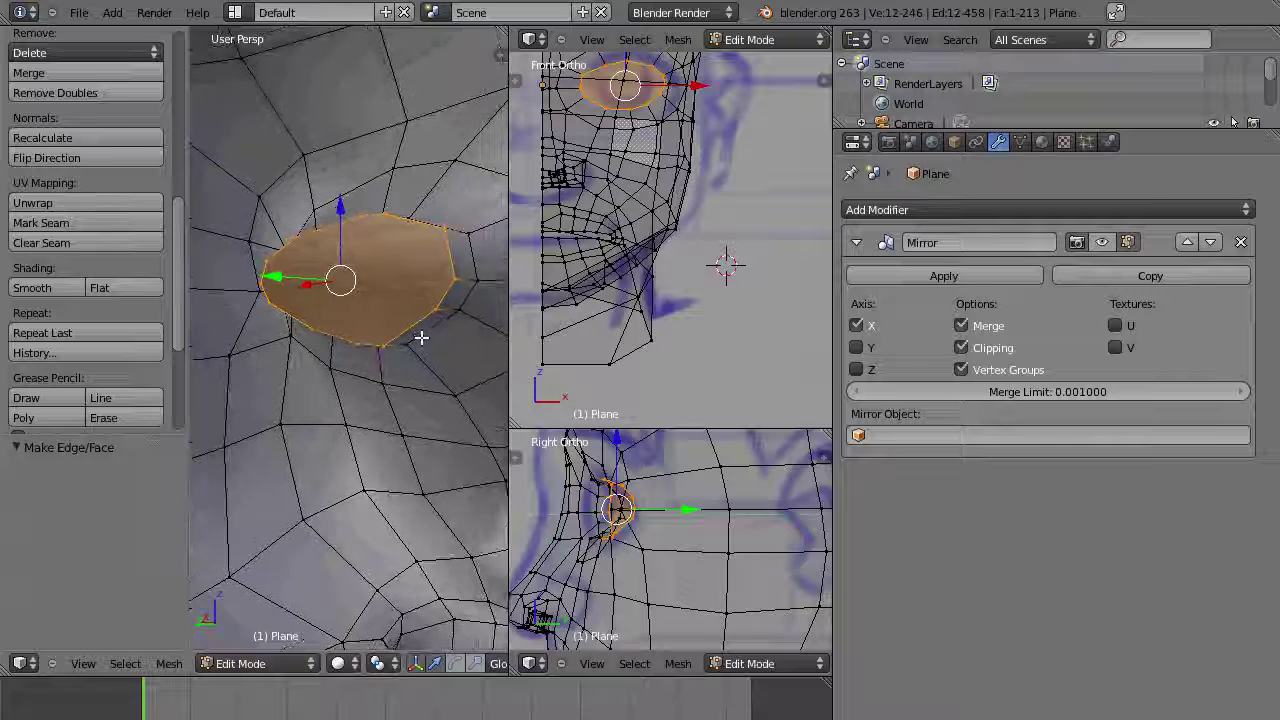
key(k)
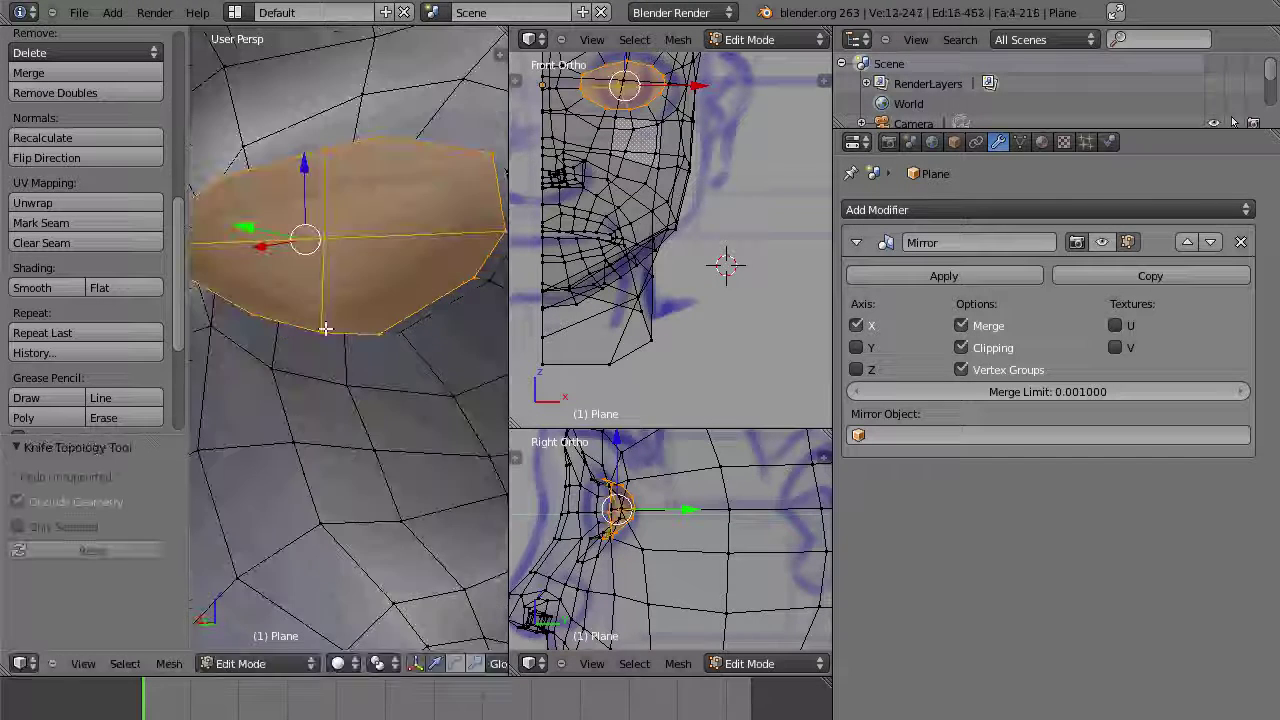
Step: Knife two more vertical cuts across the eye face, one on each side of the existing vertical cut
scroll(465, 655, down, 5)
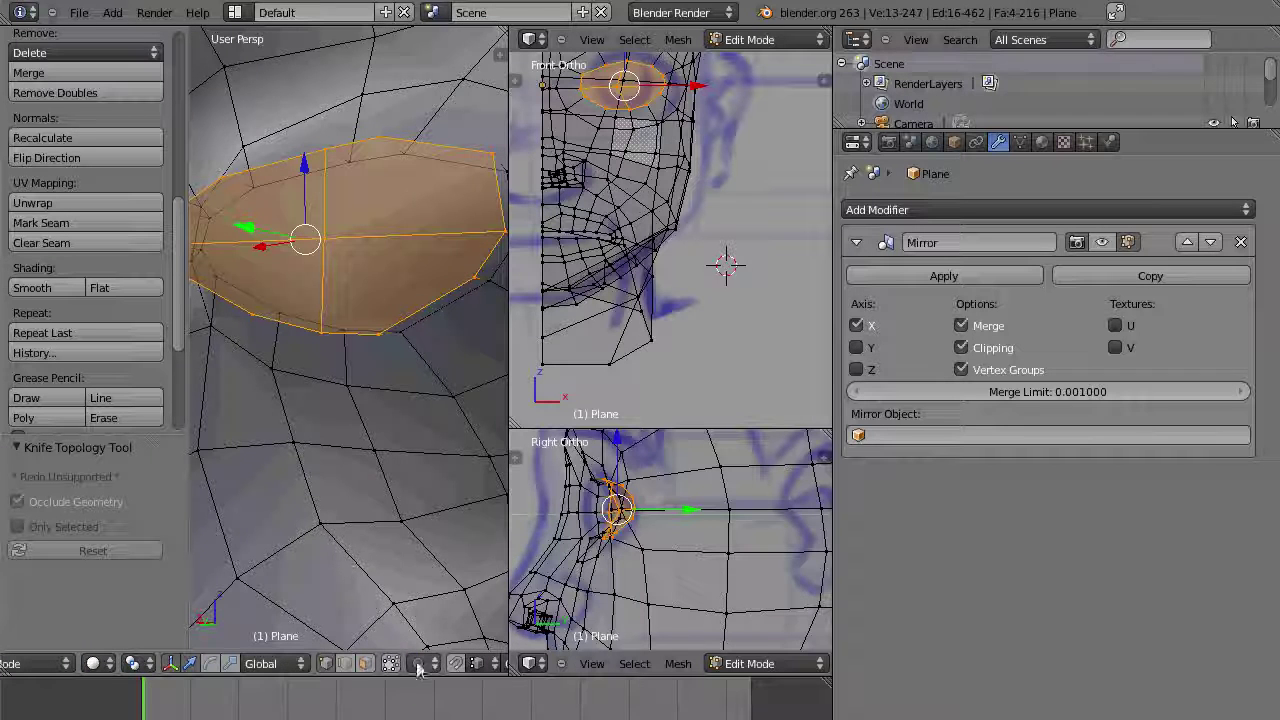
key(k)
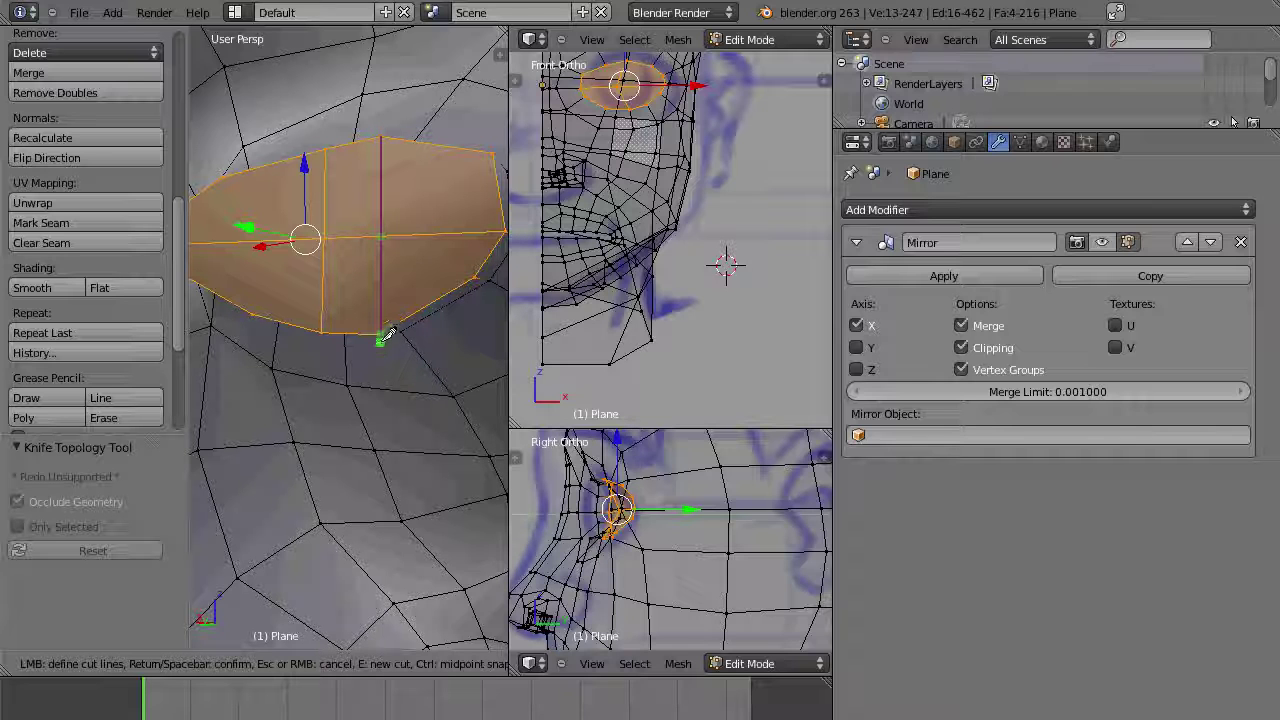
middle_drag(383, 345, 390, 370)
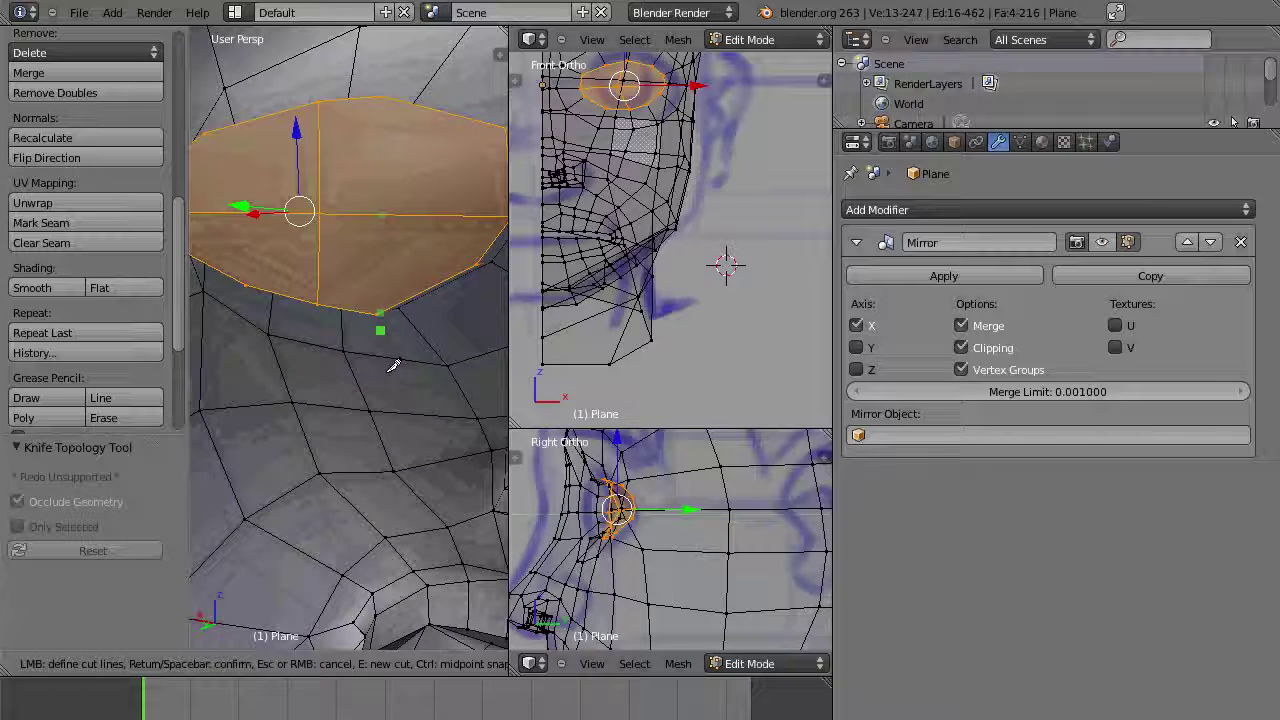
click(382, 310)
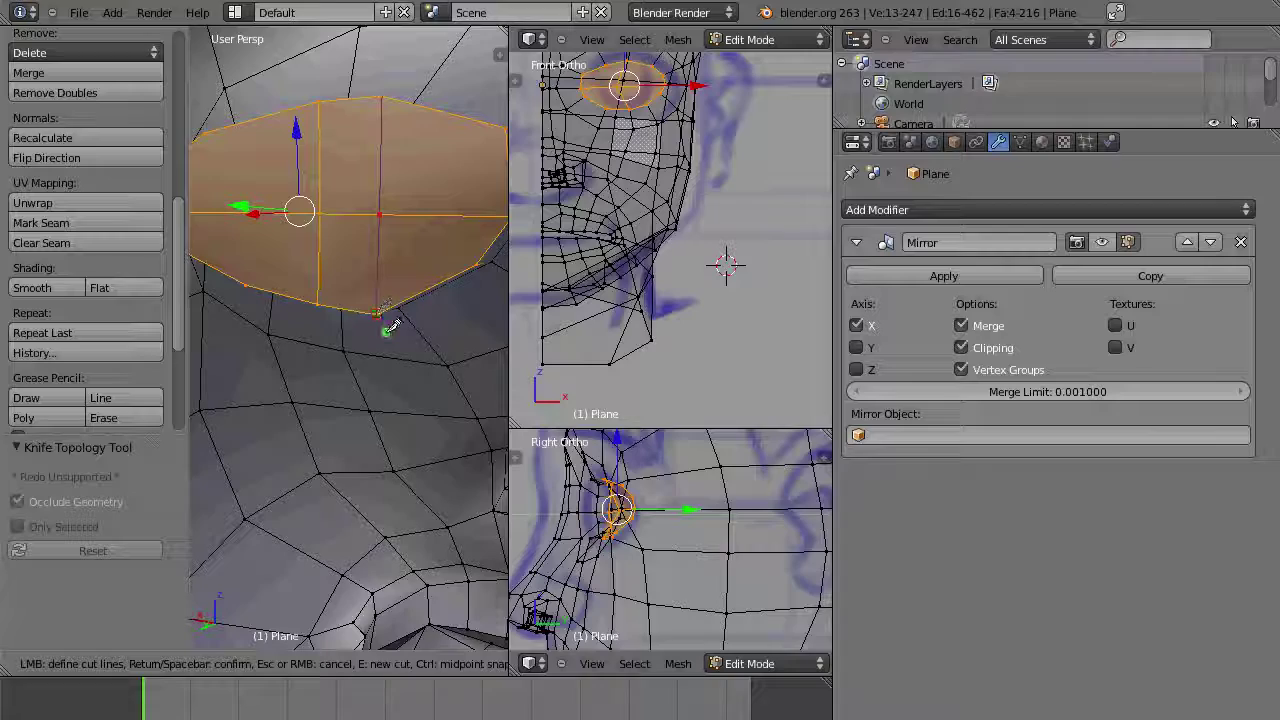
middle_drag(387, 322, 412, 298)
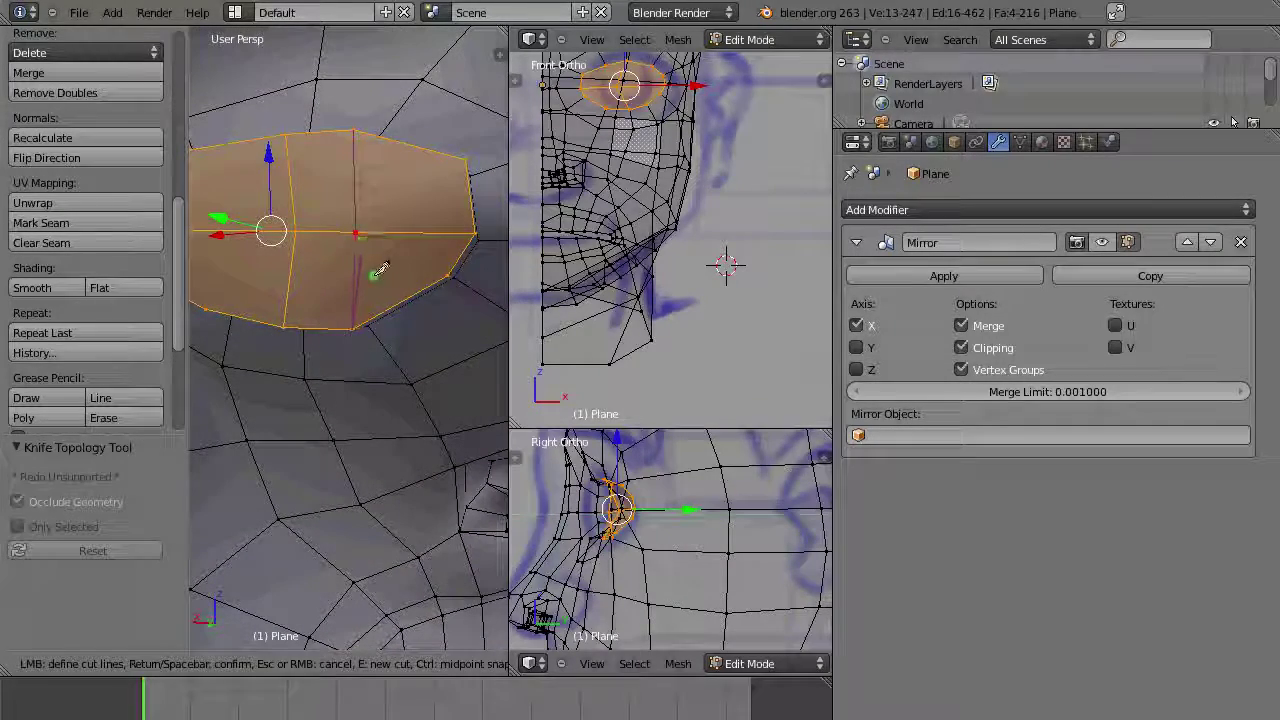
key(Return)
middle_drag(340, 277, 466, 263)
key(k)
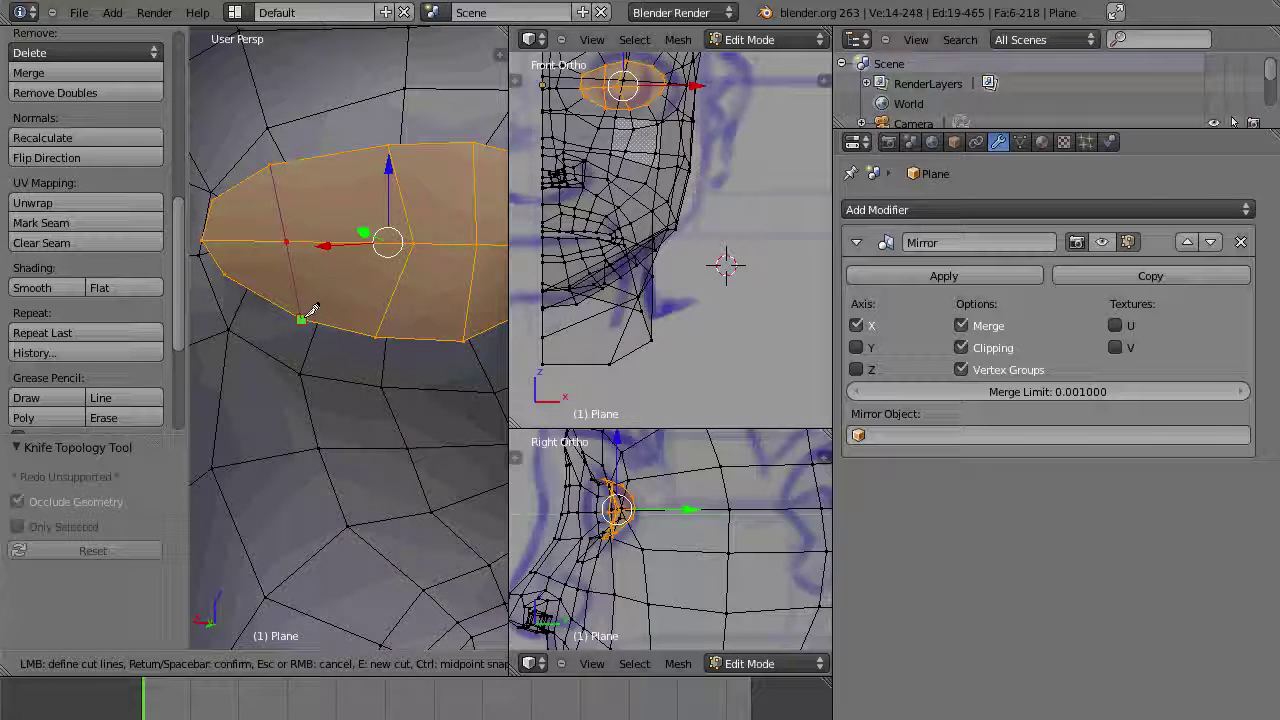
key(Return)
Step: In edge select mode, select the two middle lengthwise edges of the eye face and move them back about 0.155 along Y
key(ctrl+Tab)
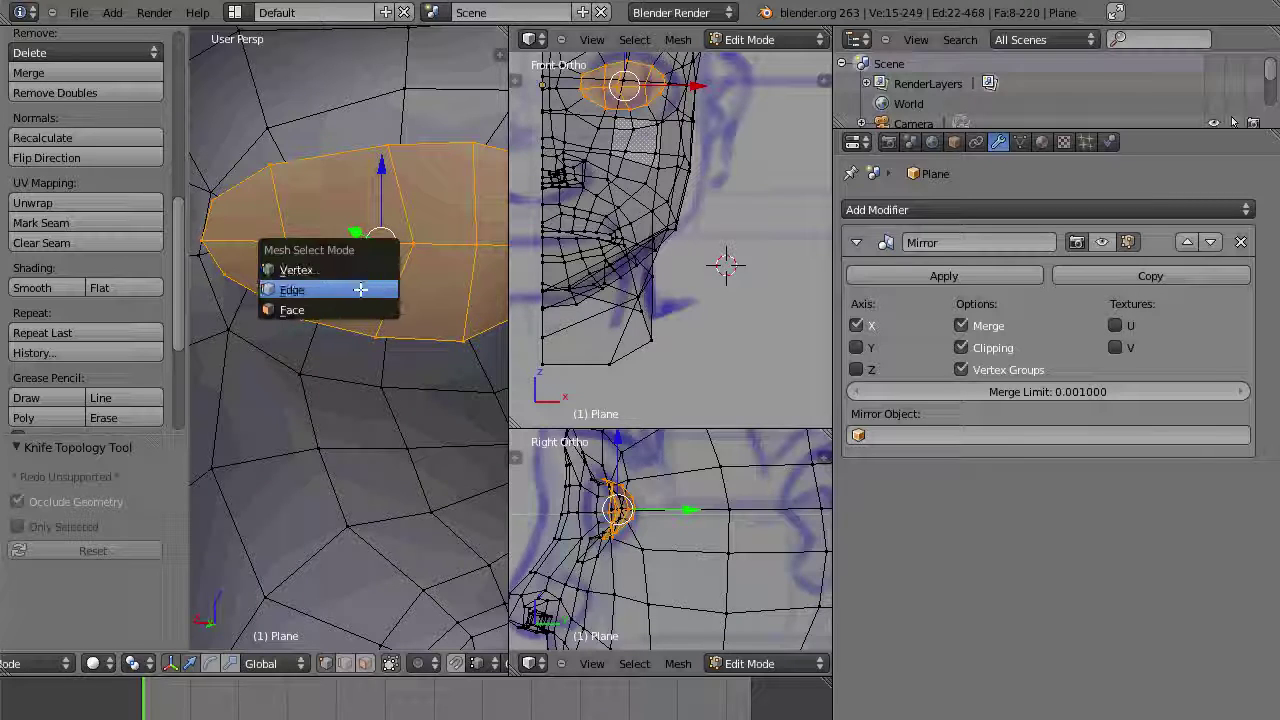
click(360, 289)
right_click(367, 245)
shift+right_click(446, 247)
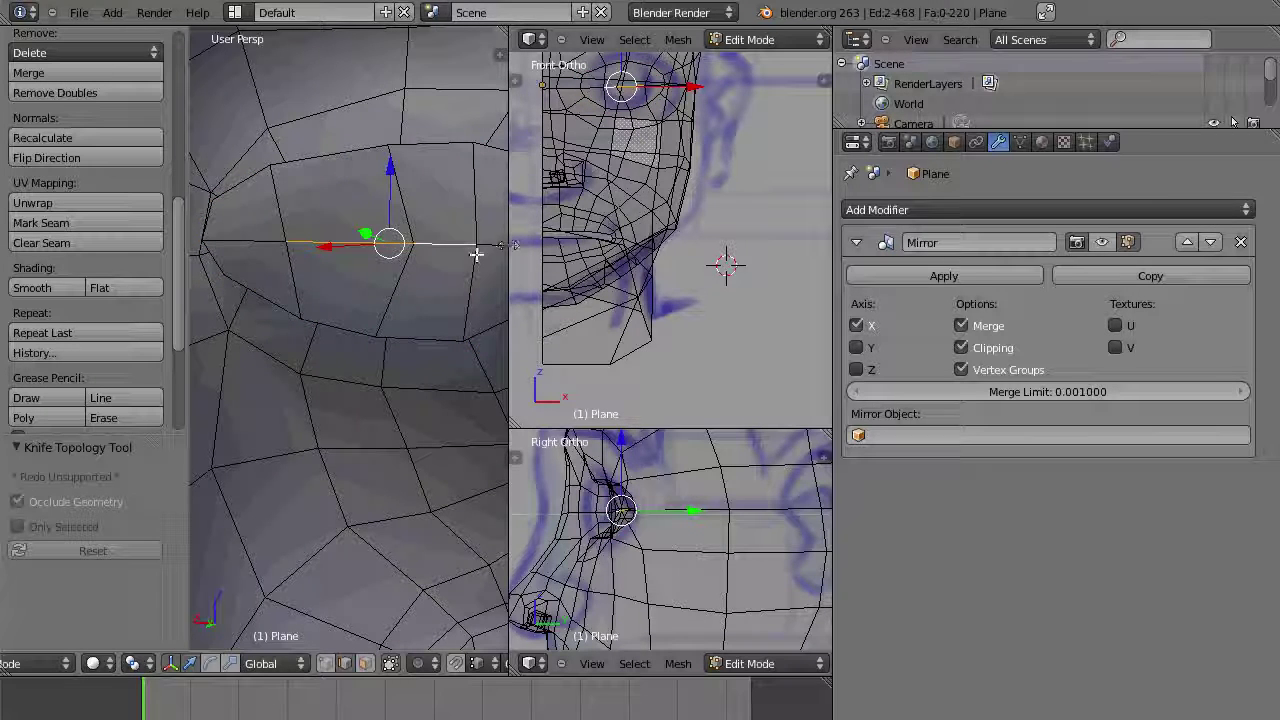
middle_drag(476, 254, 320, 268)
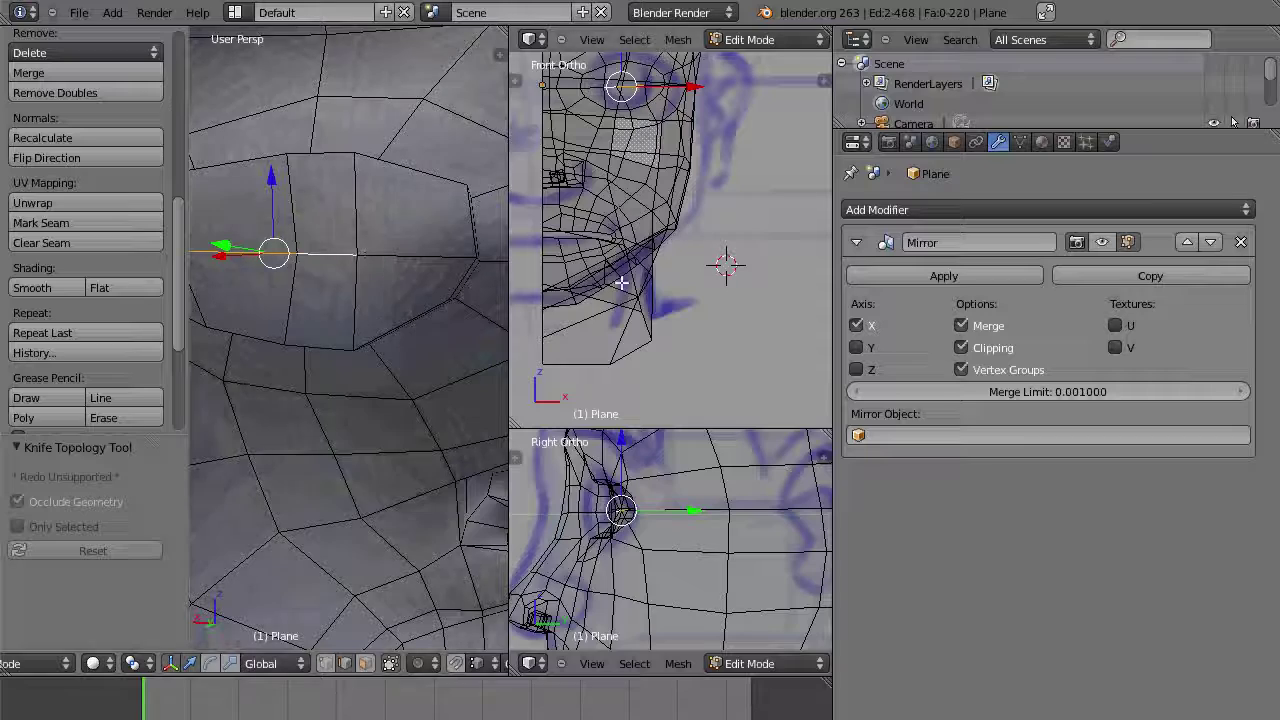
key(g)
key(y)
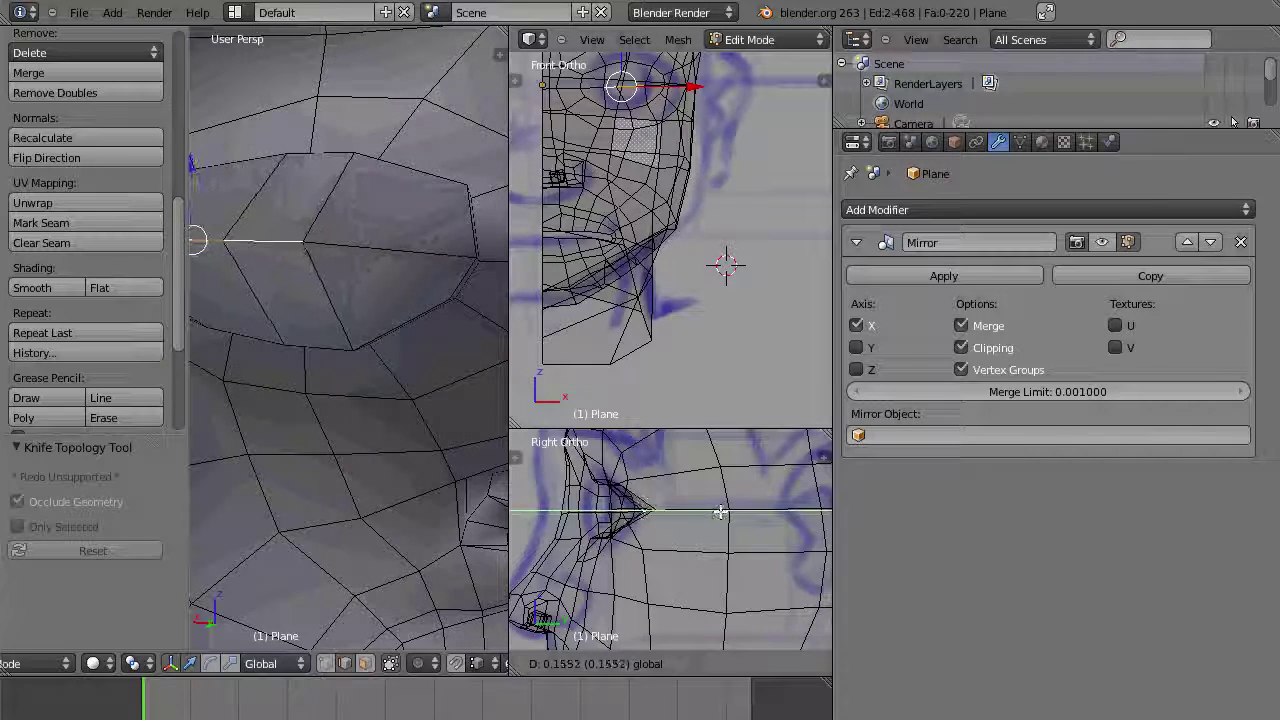
click(720, 512)
Step: Inspect the recessed eye socket from the front and side
middle_drag(400, 428, 330, 385)
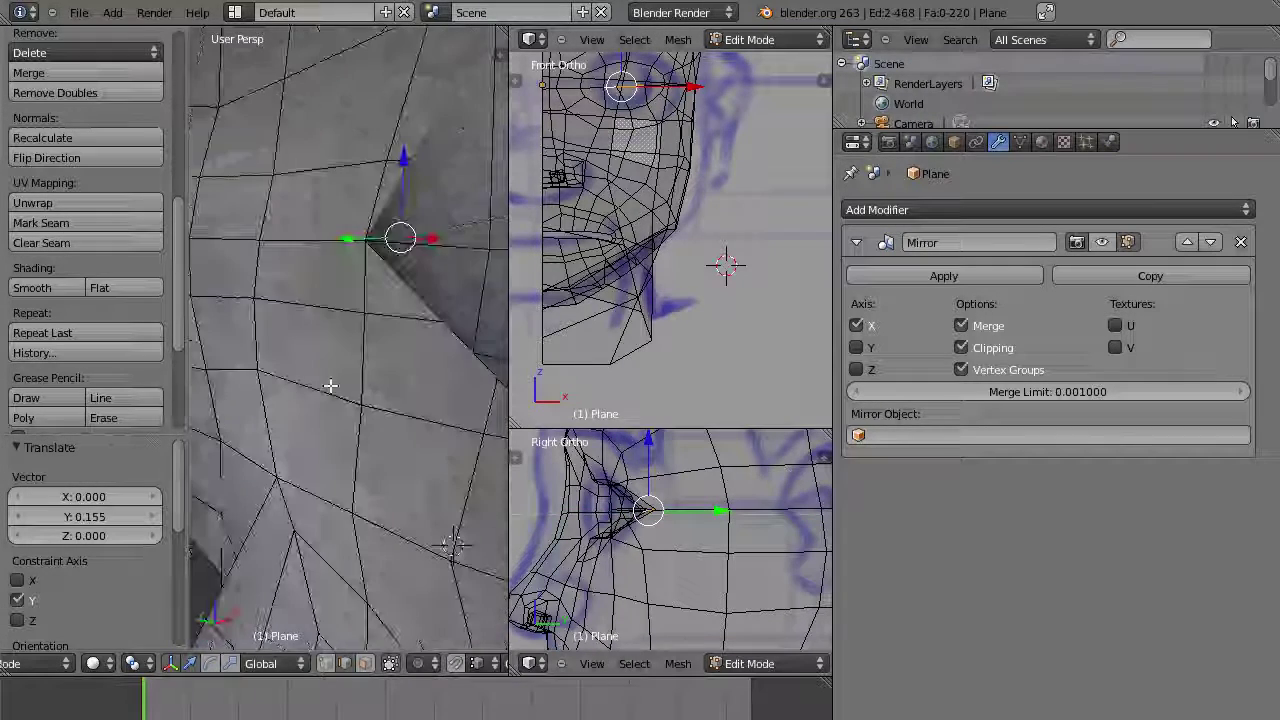
scroll(330, 386, down, 5)
middle_drag(420, 401, 273, 410)
scroll(273, 410, up, 8)
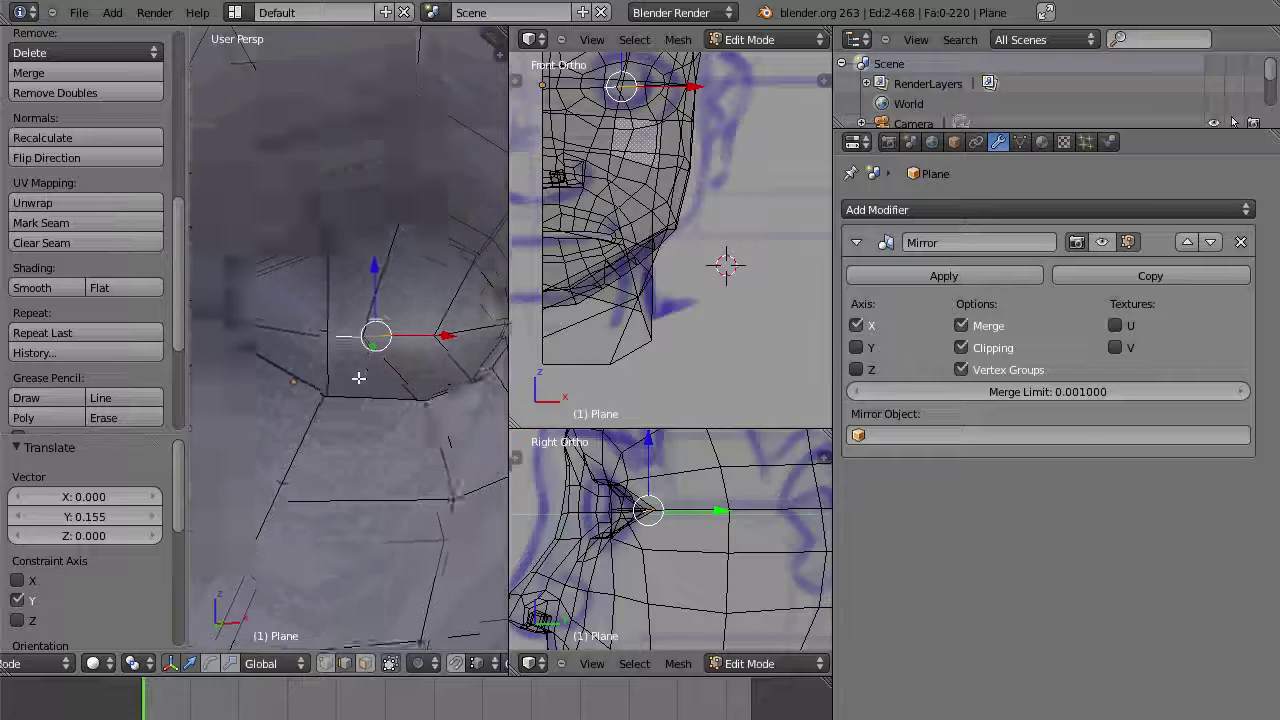
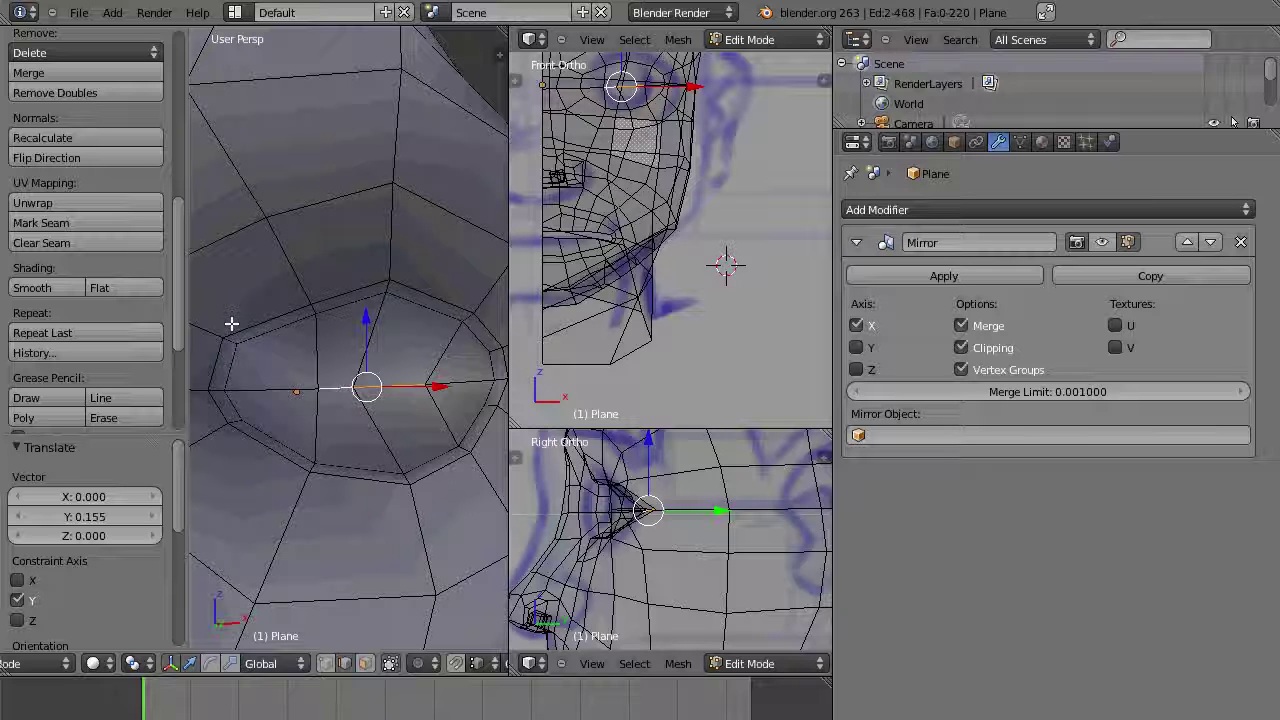
middle_drag(354, 411, 363, 357)
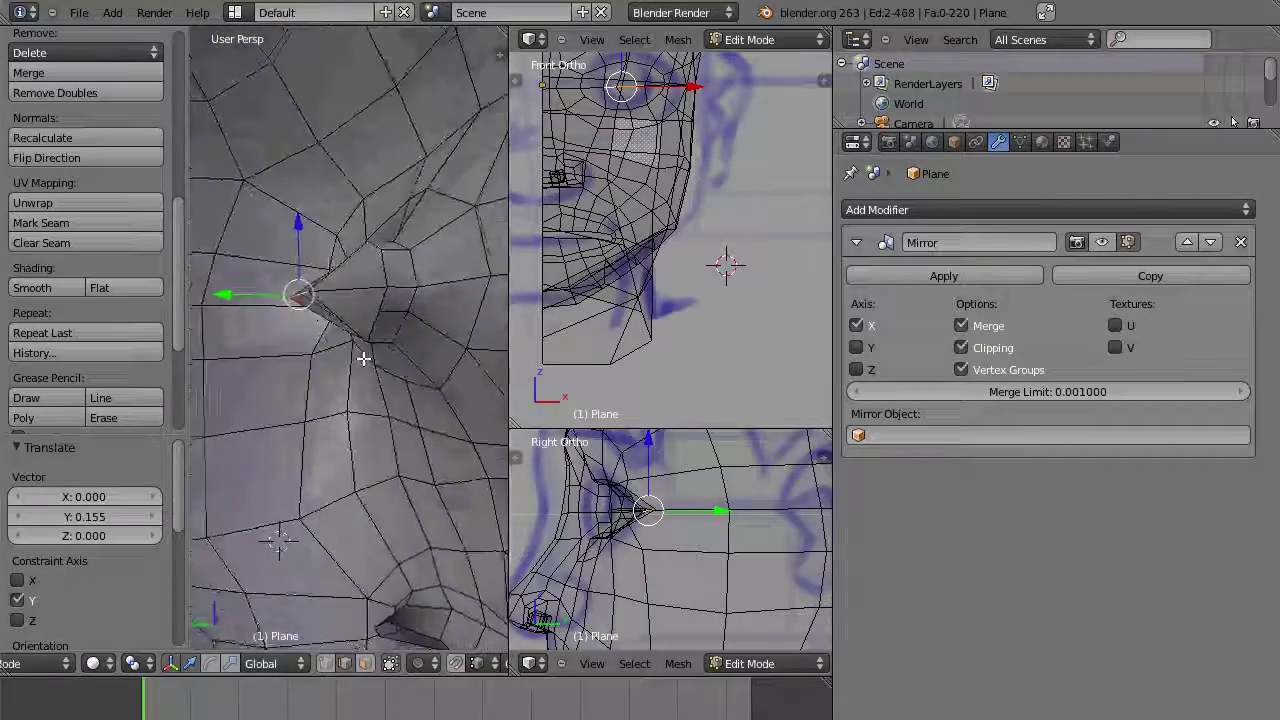
Step: Extrude the mouth opening's edge loop inward, and shift it about 0.055 back along Y and 0.048 up along Z
scroll(406, 366, down, 6)
scroll(382, 438, up, 6)
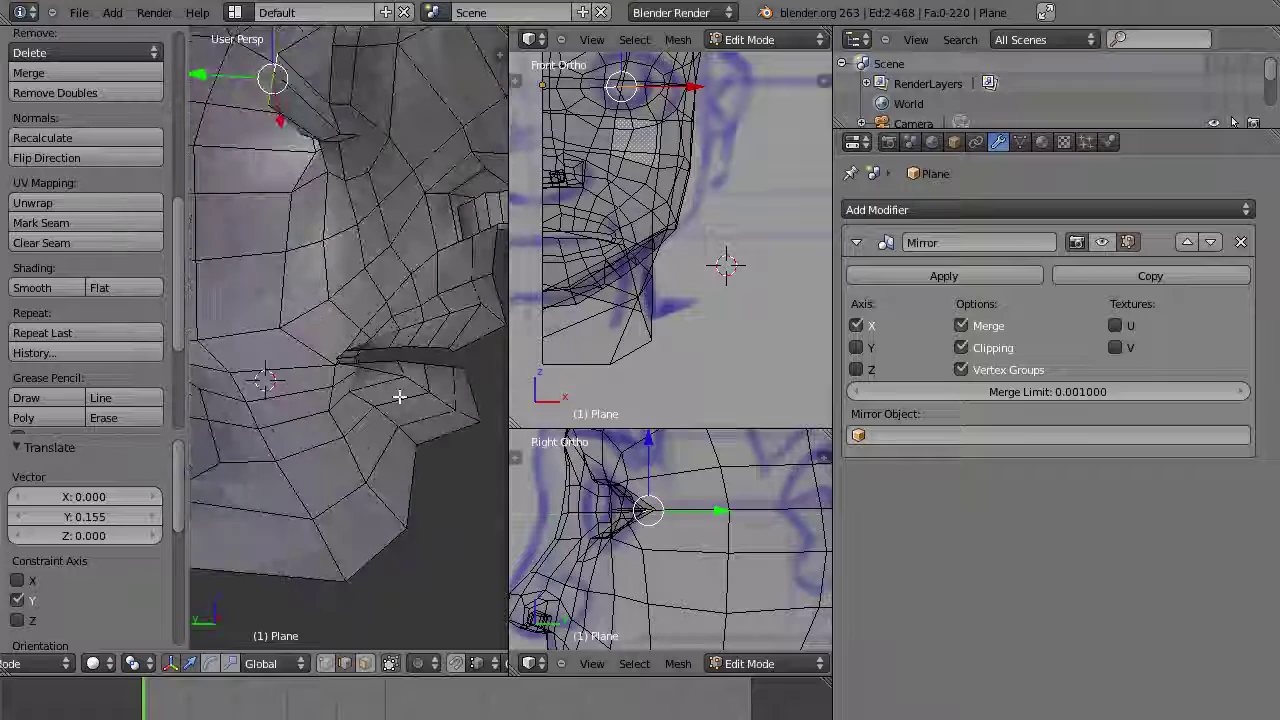
right_click(397, 357)
middle_drag(397, 357, 459, 341)
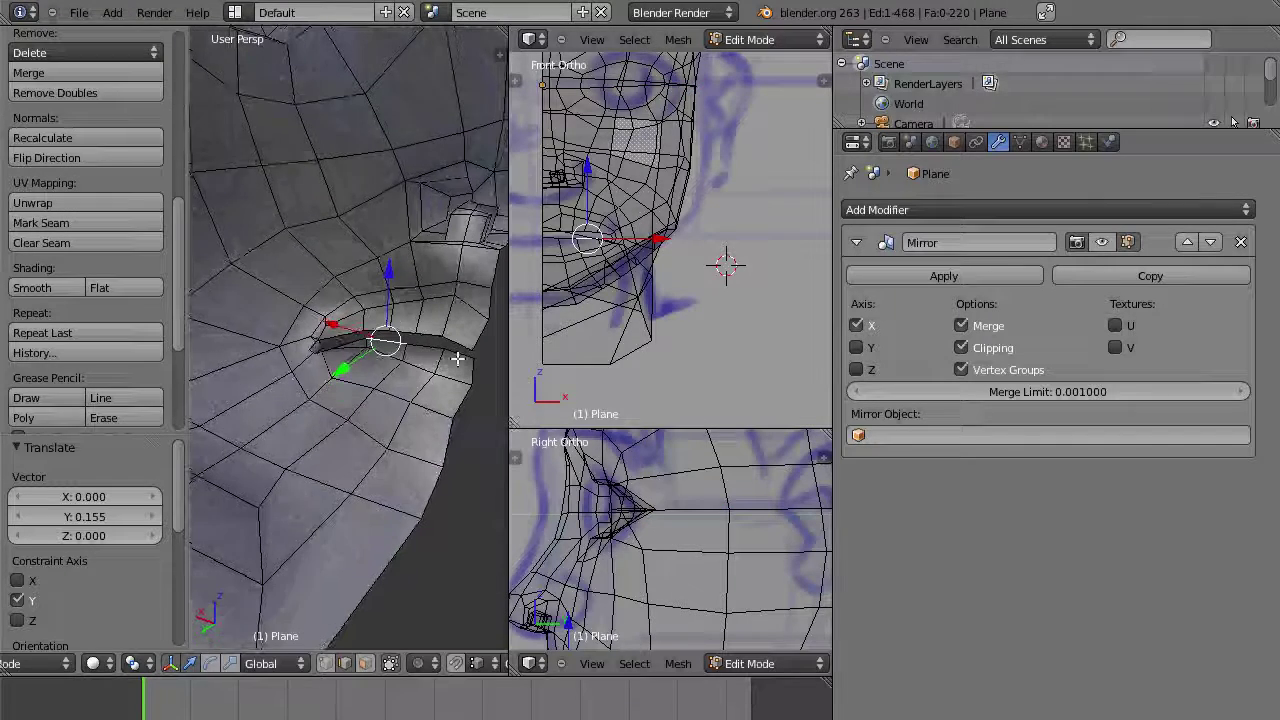
alt+right_click(459, 341)
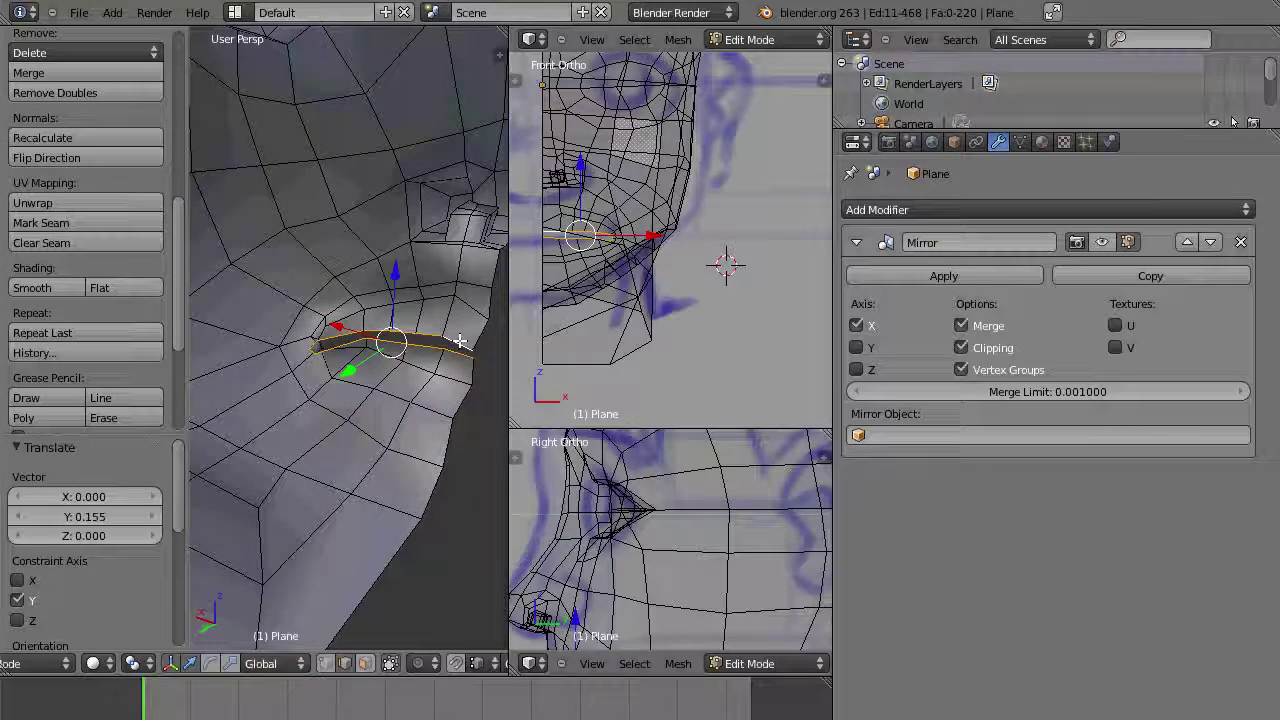
key(e)
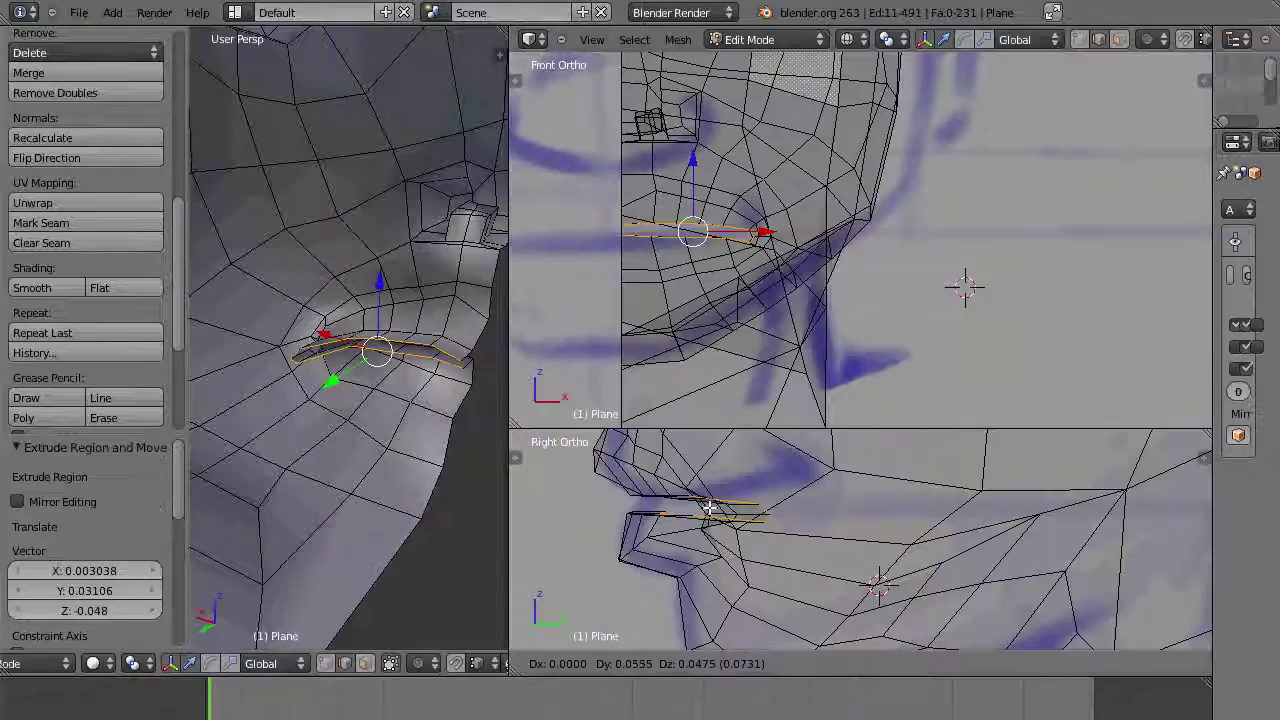
click(709, 508)
Step: Extrude the inner mouth loop again and scale it by about 4.92 along Z
middle_drag(423, 440, 376, 450)
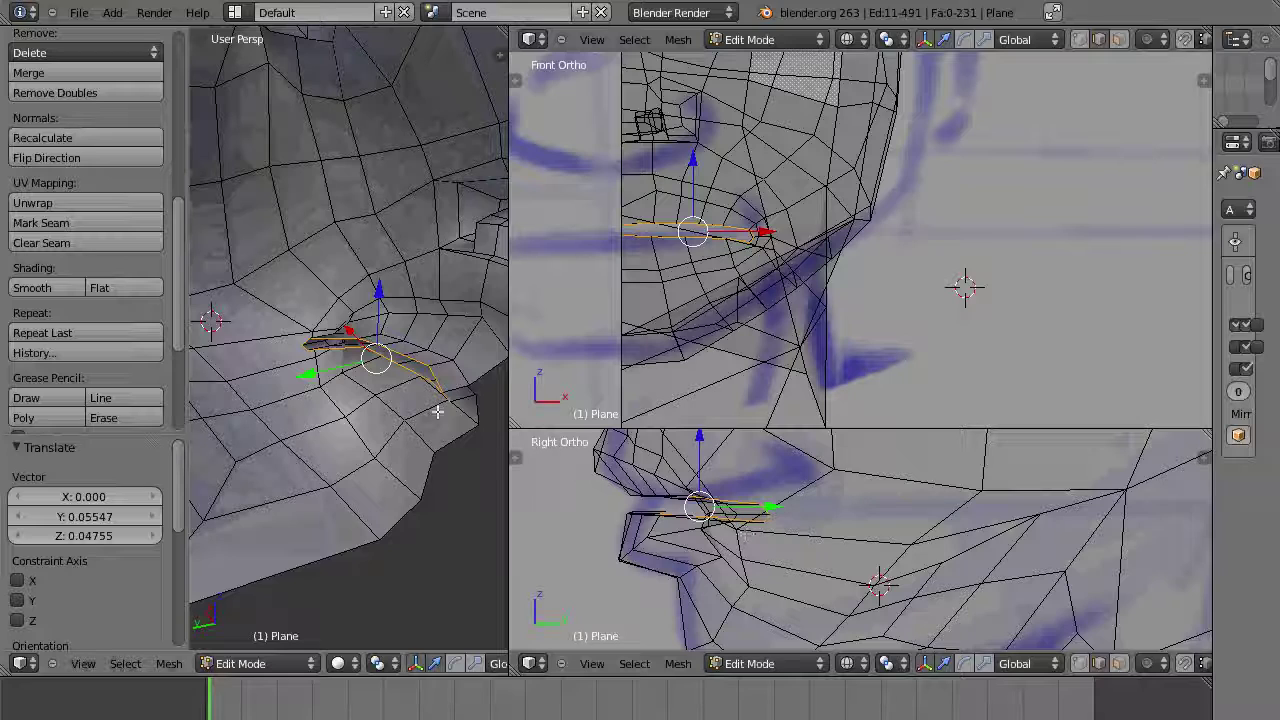
middle_drag(437, 411, 381, 369)
key(e)
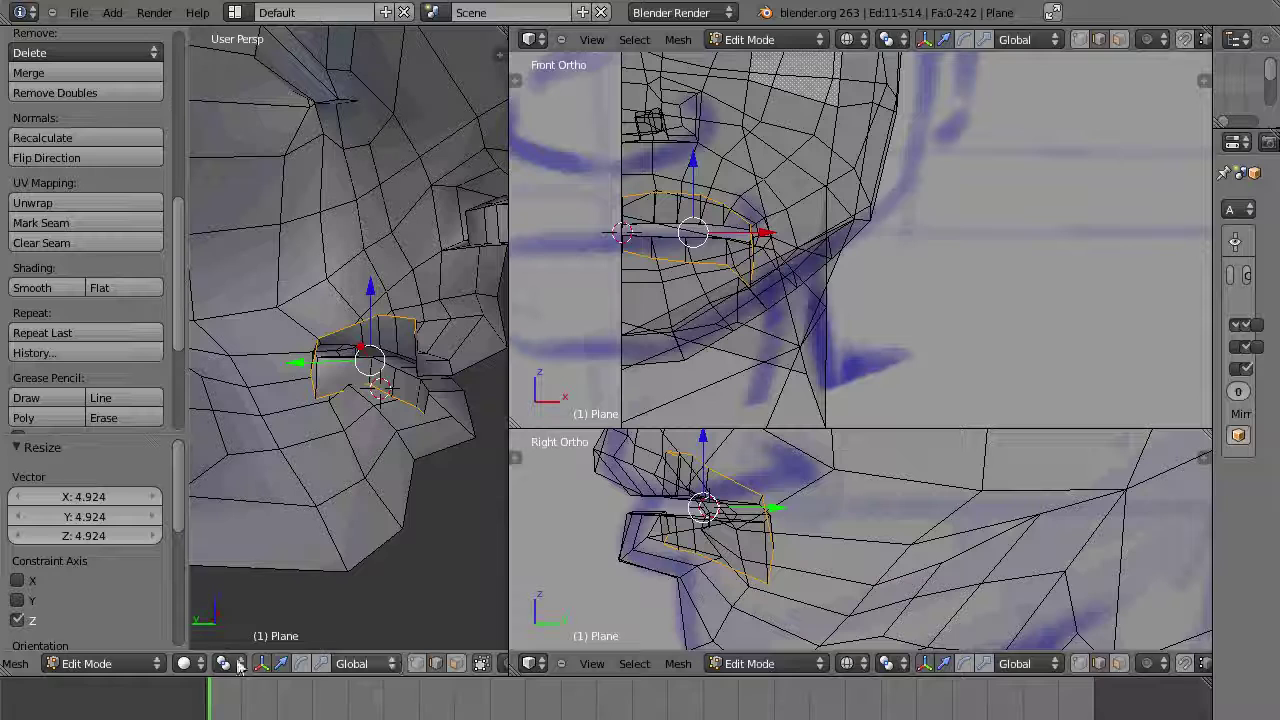
Step: Set the pivot point to the 3D cursor at the mouth's centre line and scale the inner mouth loop by about 1.14 along X
click(230, 663)
click(228, 619)
key(x)
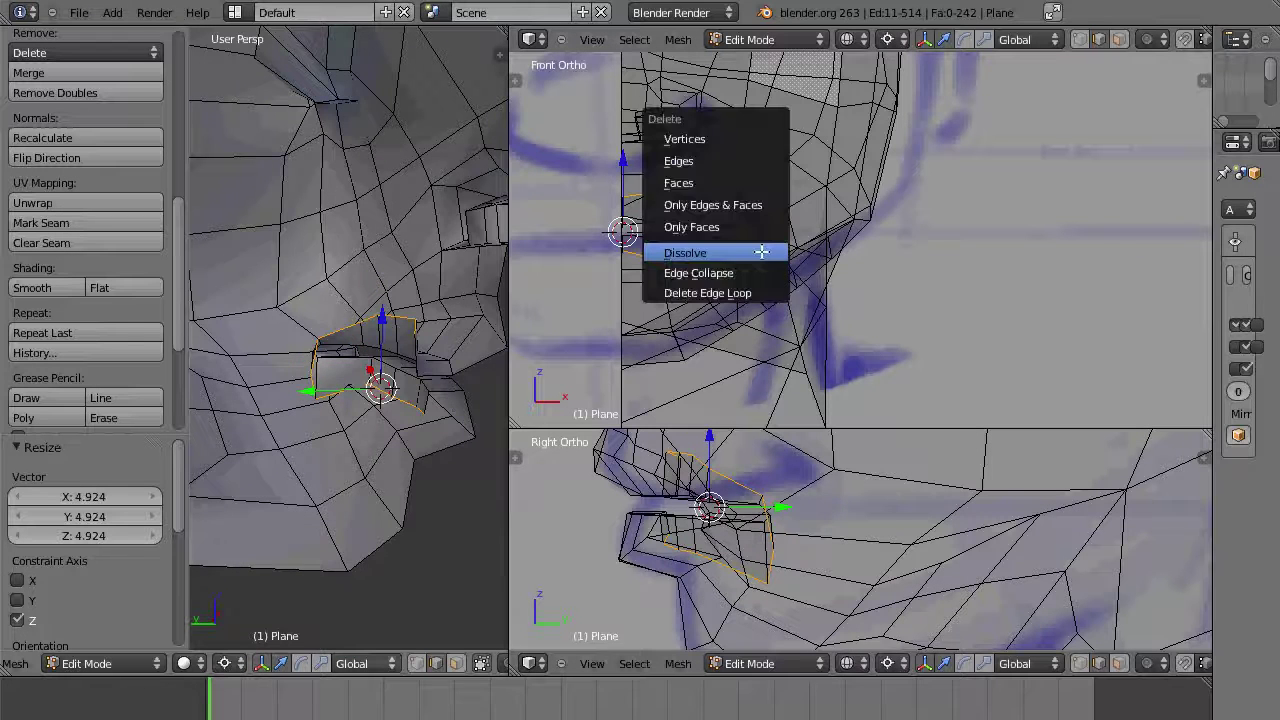
key(Escape)
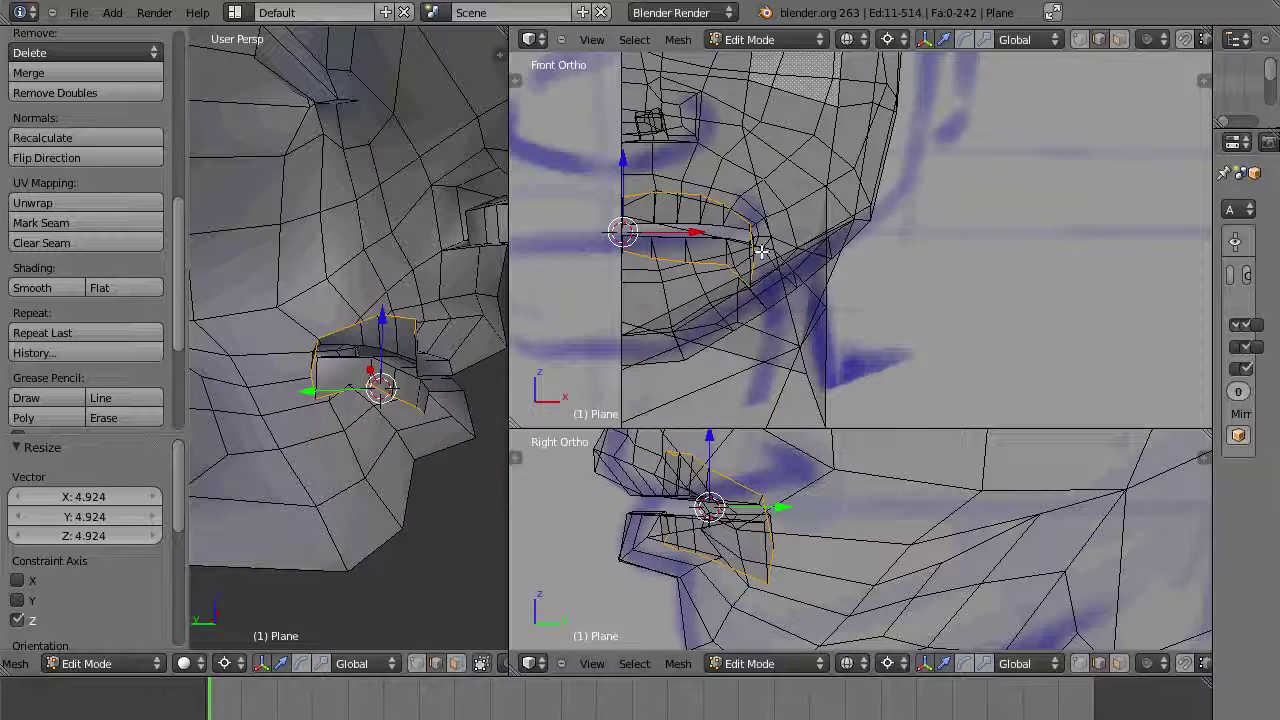
key(s)
key(x)
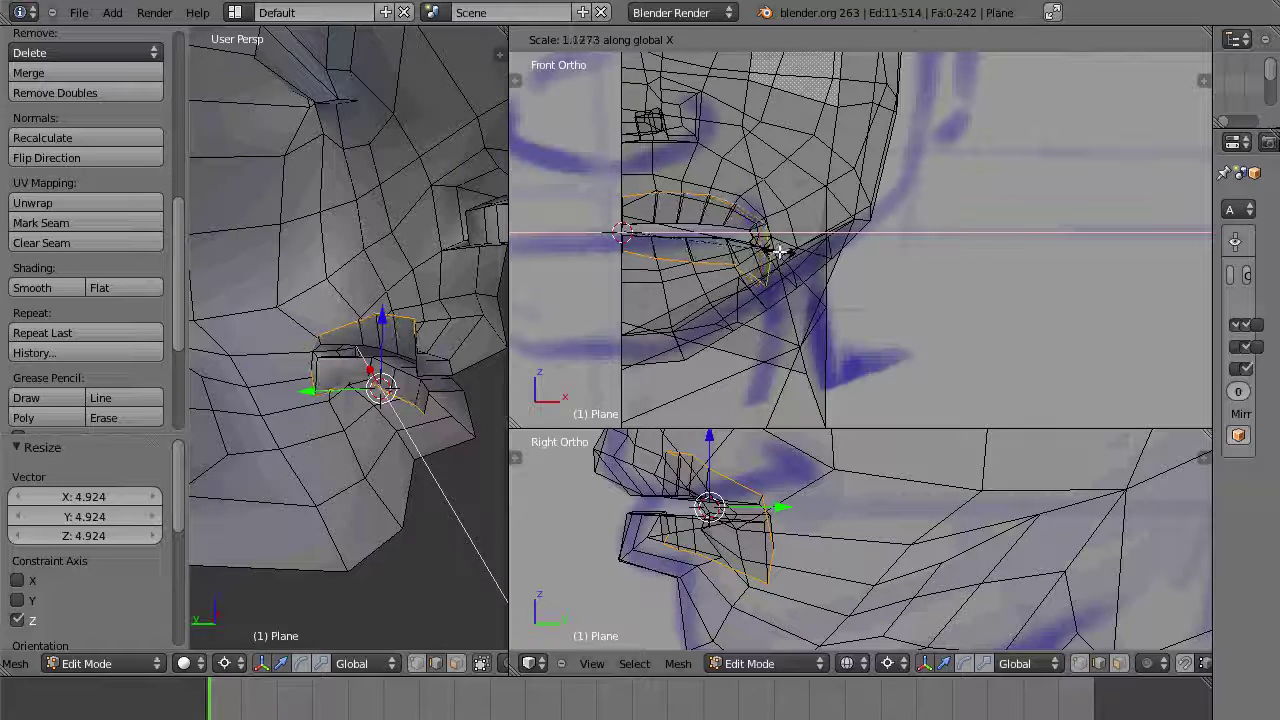
click(773, 249)
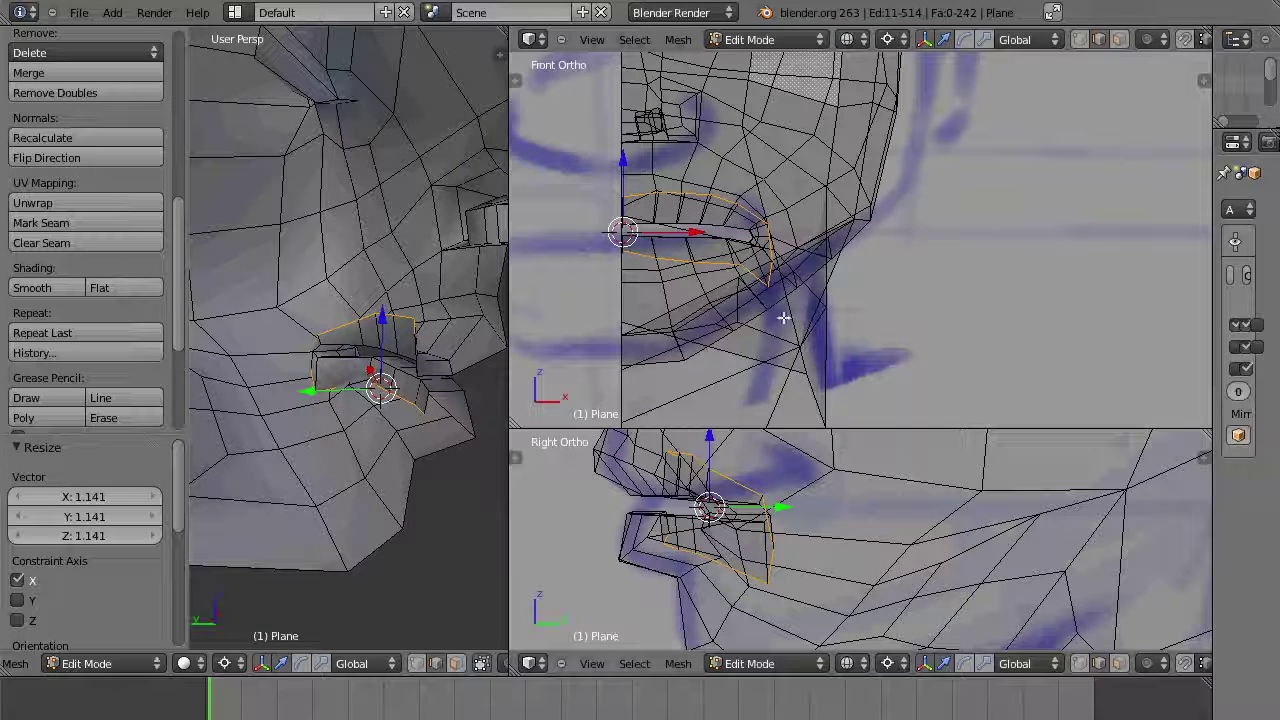
key(ctrl+Tab)
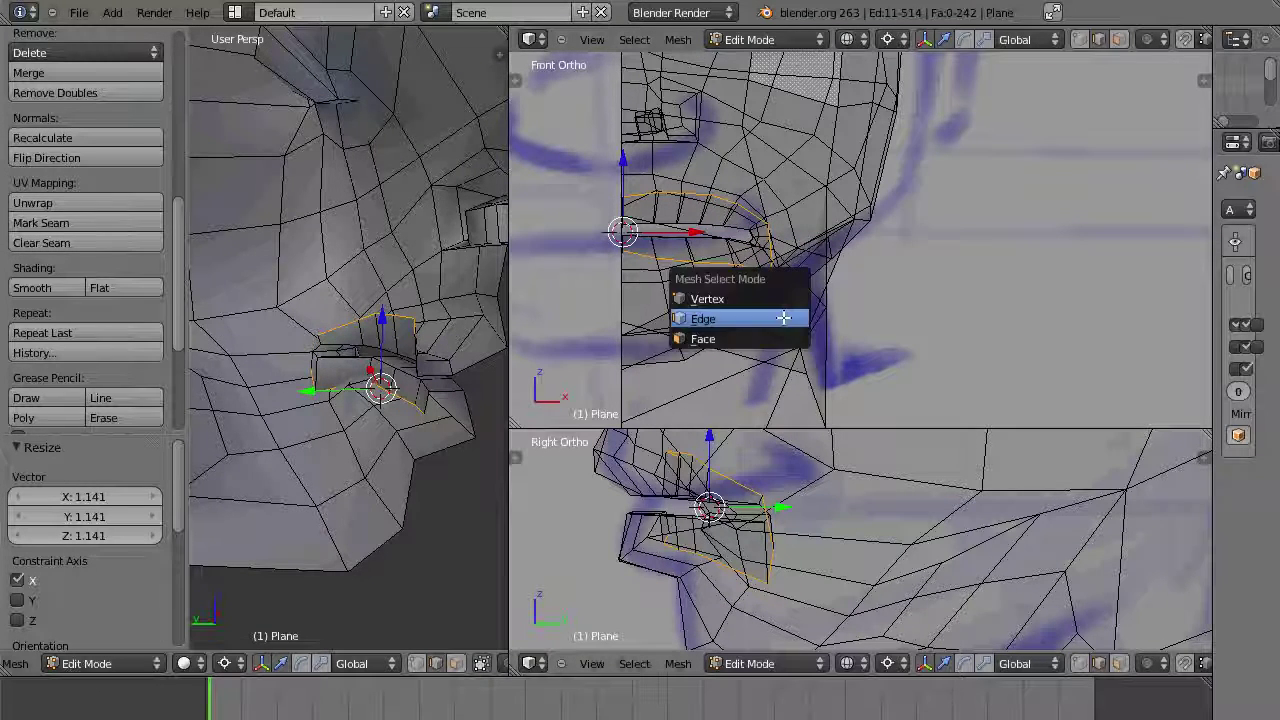
Step: In vertex mode, set the pivot to Median Point and raise the inner mouth's lower corner vertices about 0.06 along Z
click(757, 298)
middle_drag(395, 417, 254, 363)
right_click(270, 363)
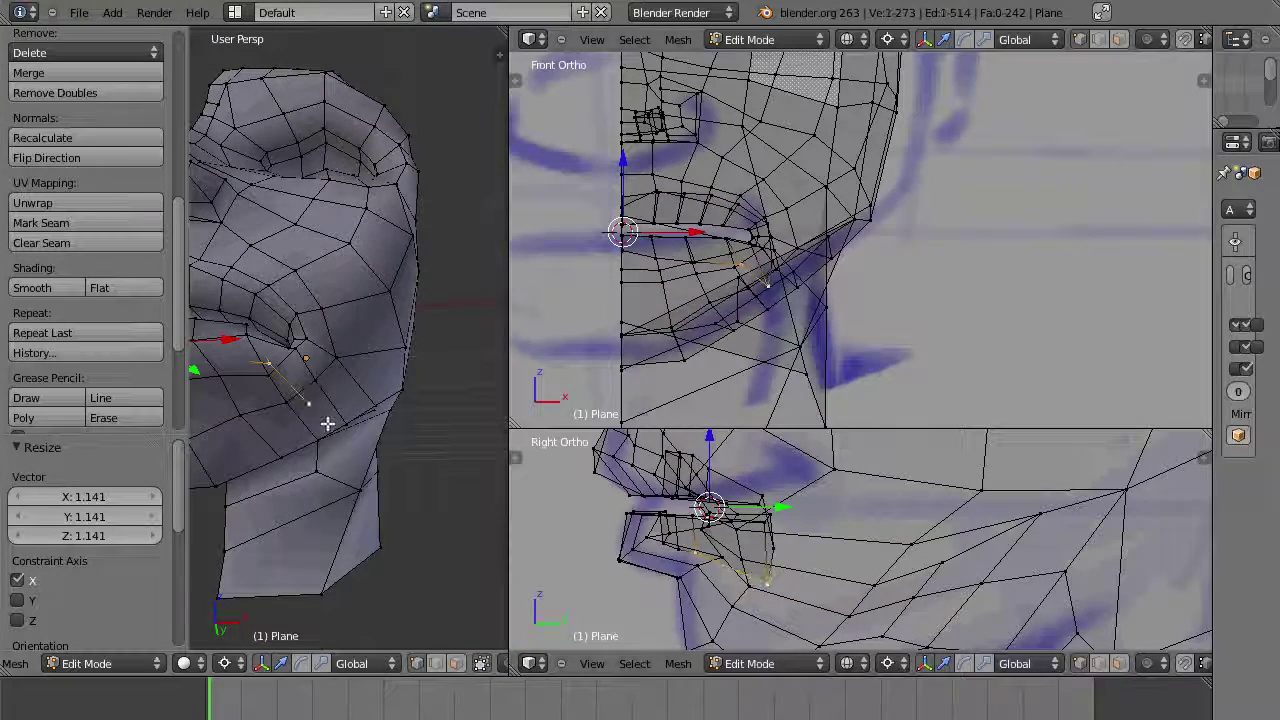
middle_drag(308, 437, 606, 520)
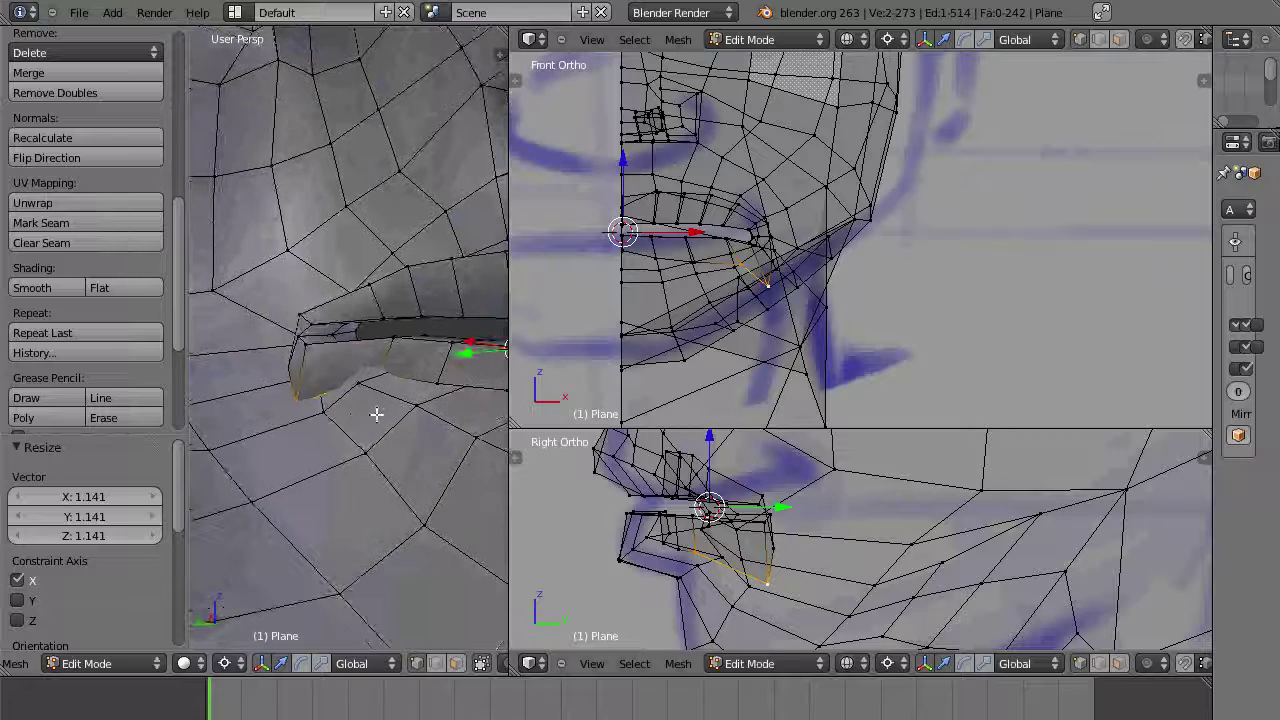
click(226, 663)
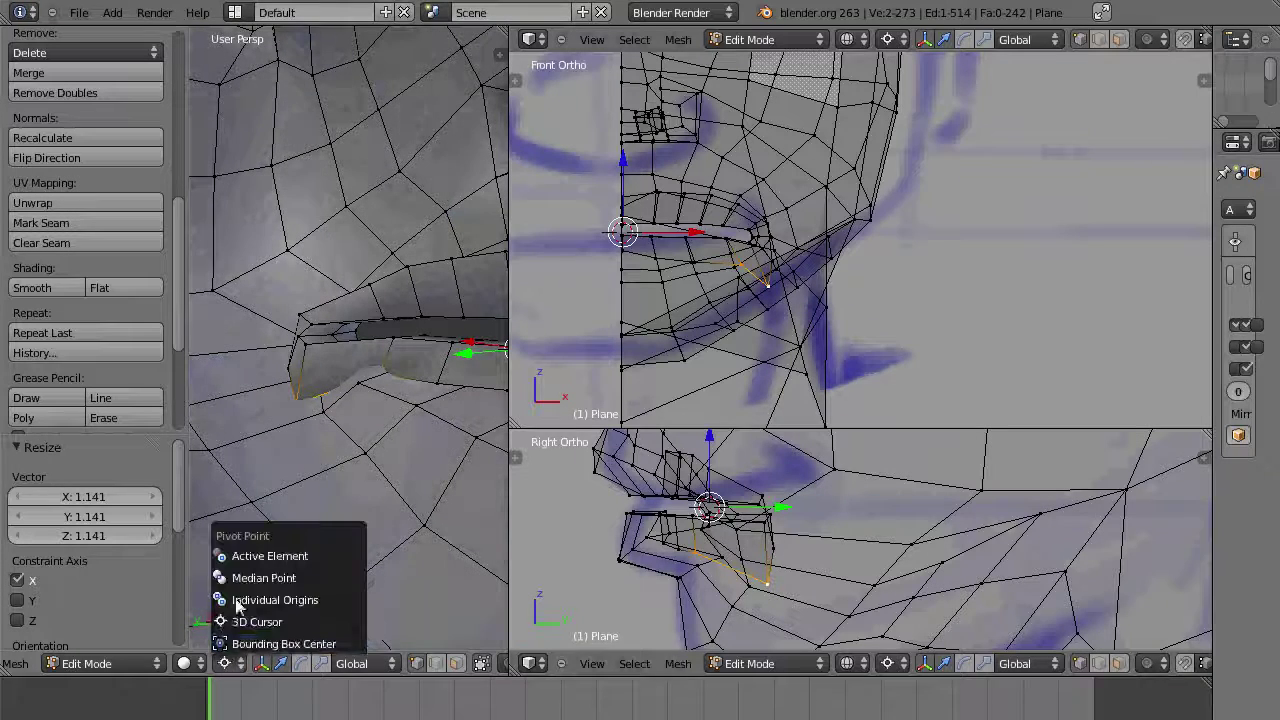
click(256, 578)
drag(334, 323, 334, 300)
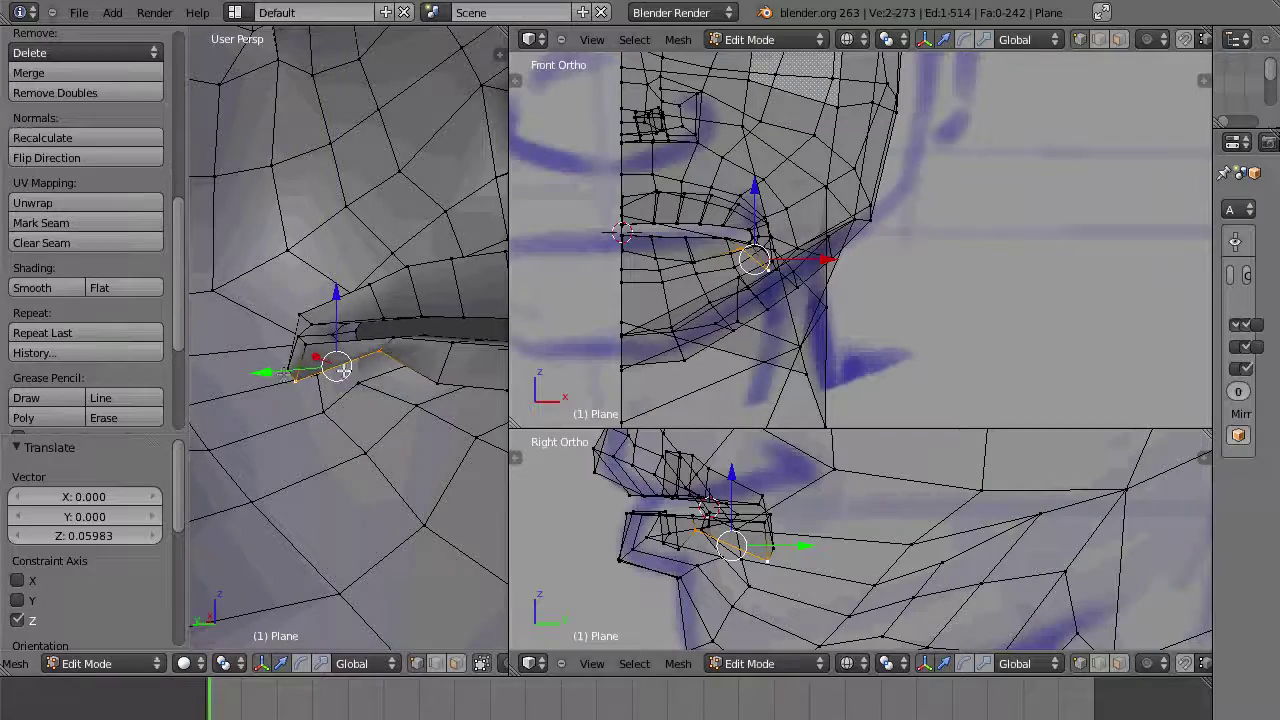
middle_drag(343, 371, 240, 393)
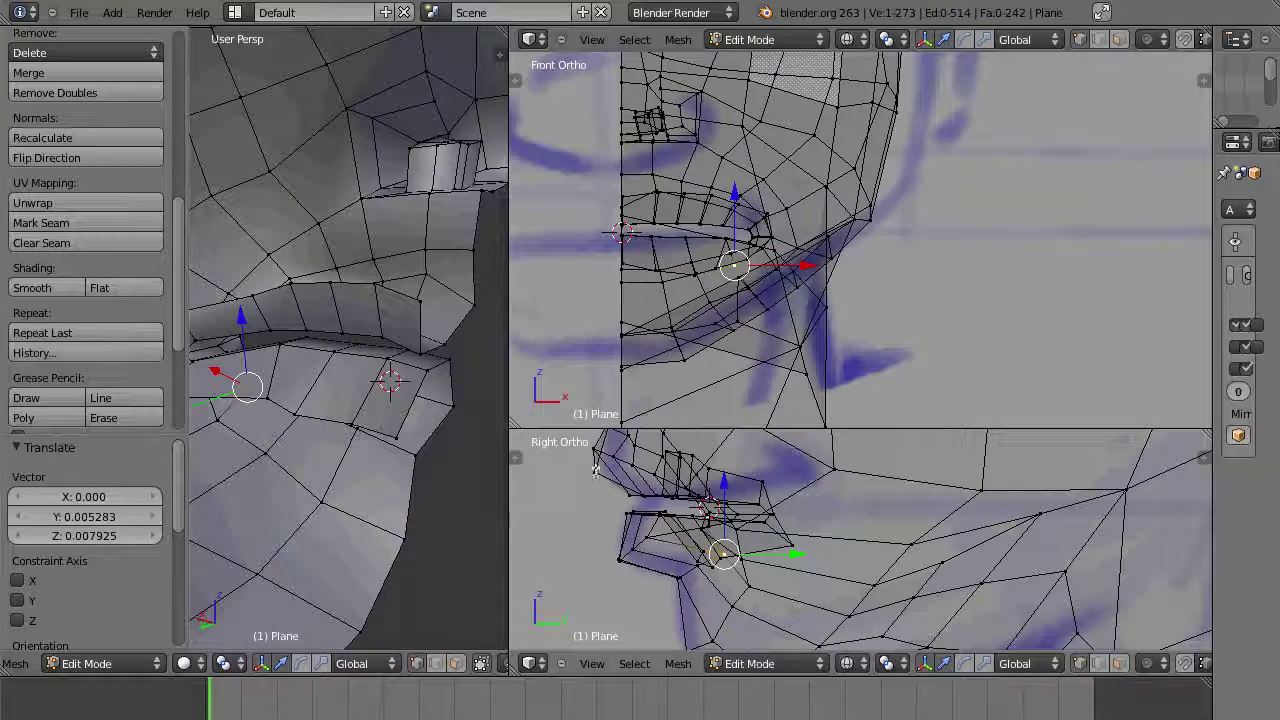
Step: Switch the side view to the left with Solid shading, and toggle limiting selection to visible geometry
key(ctrl+KP_3)
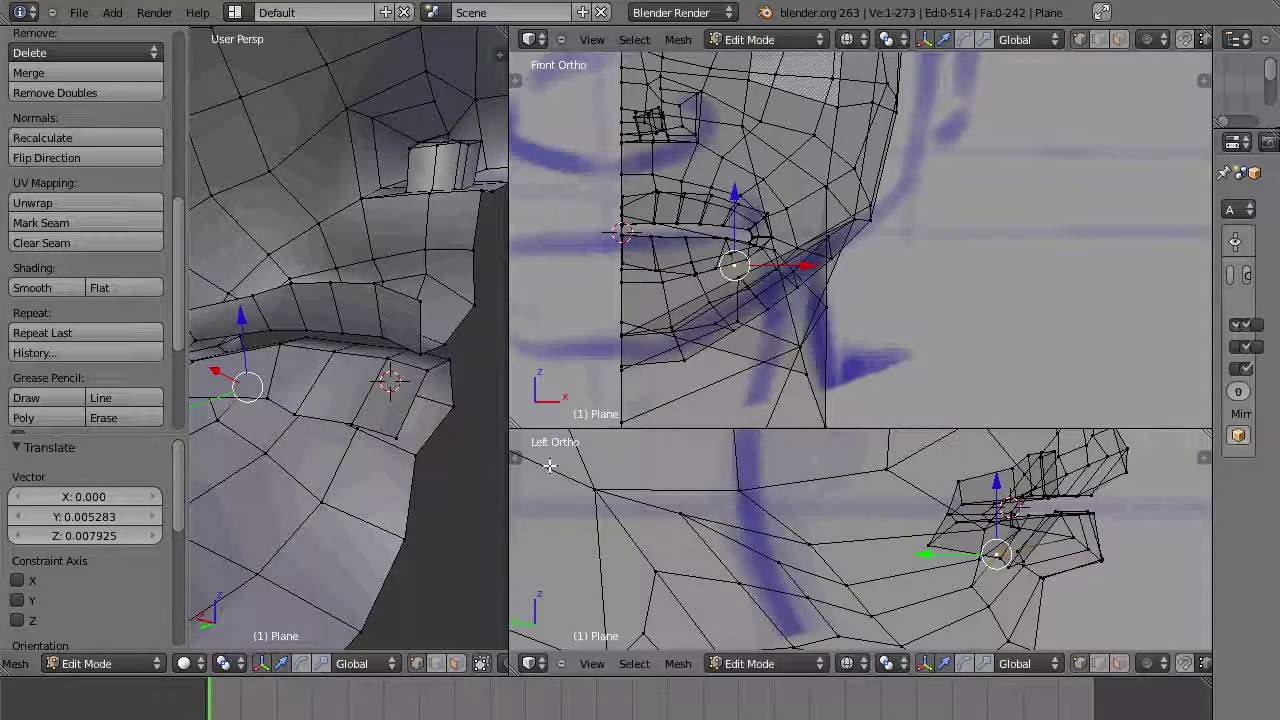
click(849, 666)
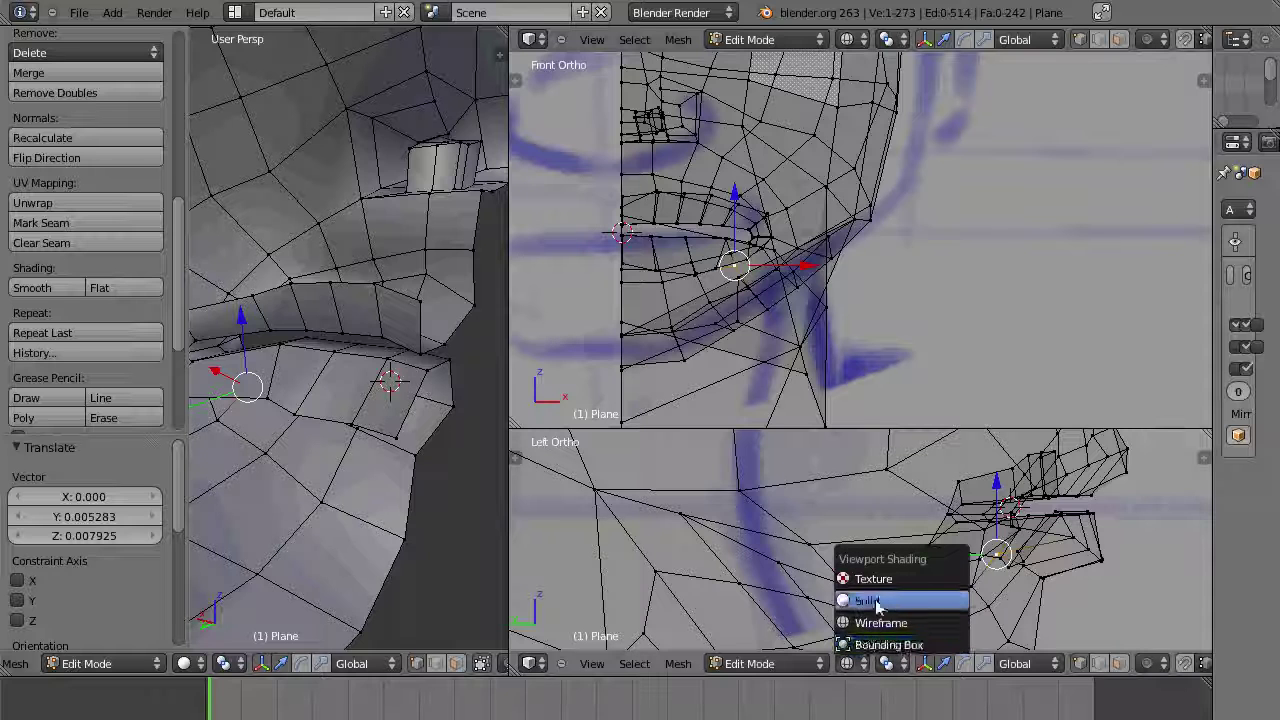
click(862, 598)
shift+middle_drag(929, 516, 865, 508)
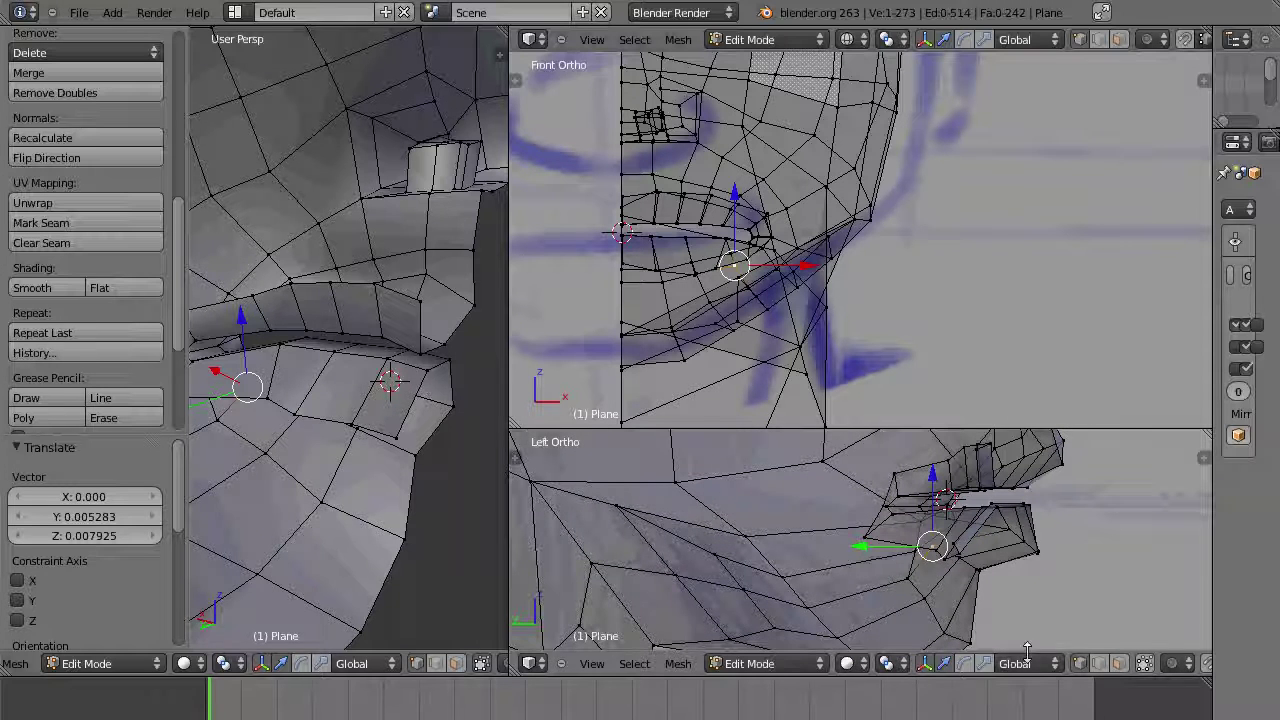
click(1146, 663)
shift+middle_drag(1052, 564, 942, 640)
scroll(1006, 531, up, 2)
Step: Extrude the inner mouth loop about 0.301 along Y and 0.016 along Z, and scale it by about 1.582 along Z
right_click(805, 576)
right_click(831, 533)
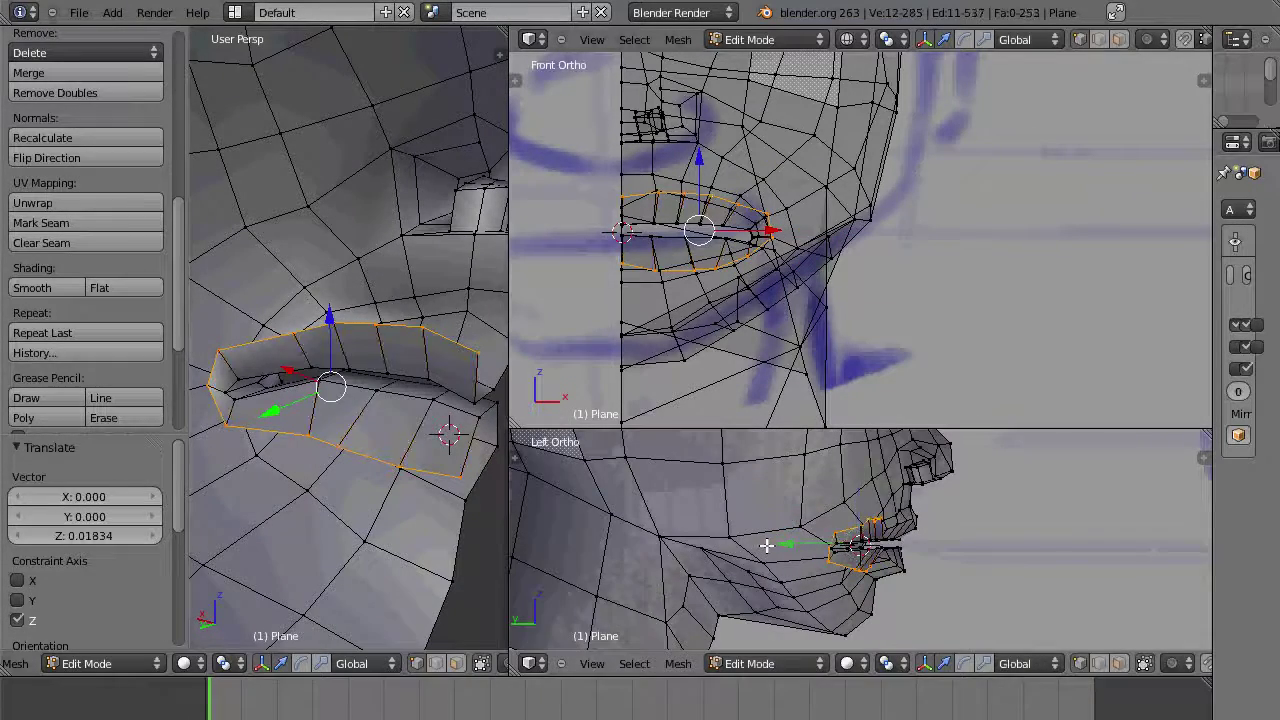
key(e)
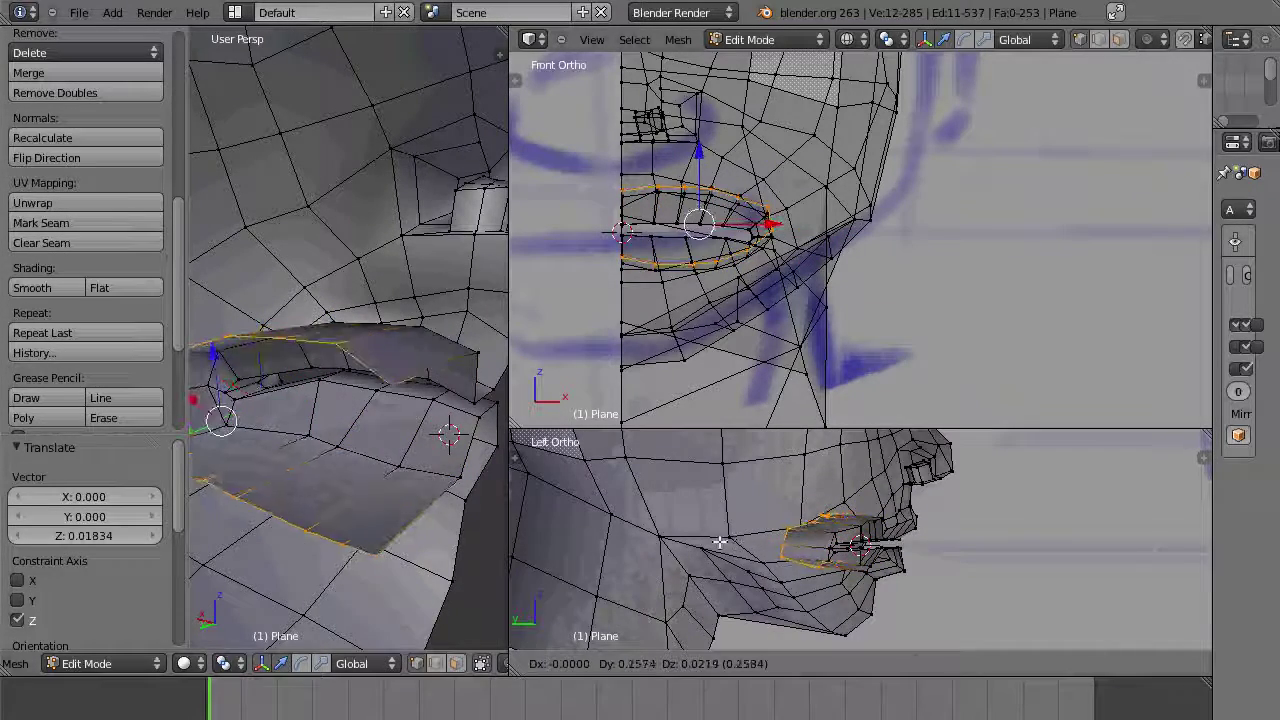
click(730, 540)
key(s)
key(z)
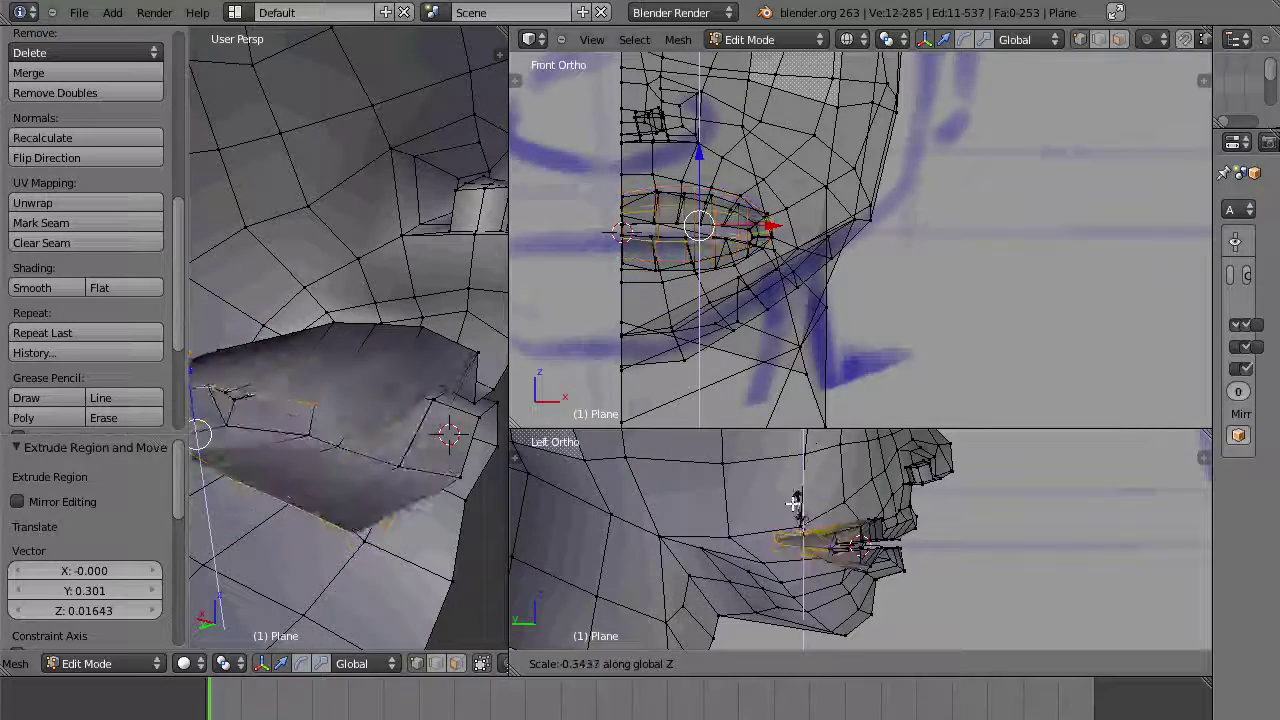
click(767, 401)
Step: Extrude the loop farther back into the head, raise it about 0.093 along Z, and scale it by about 0.569 along Z
key(e)
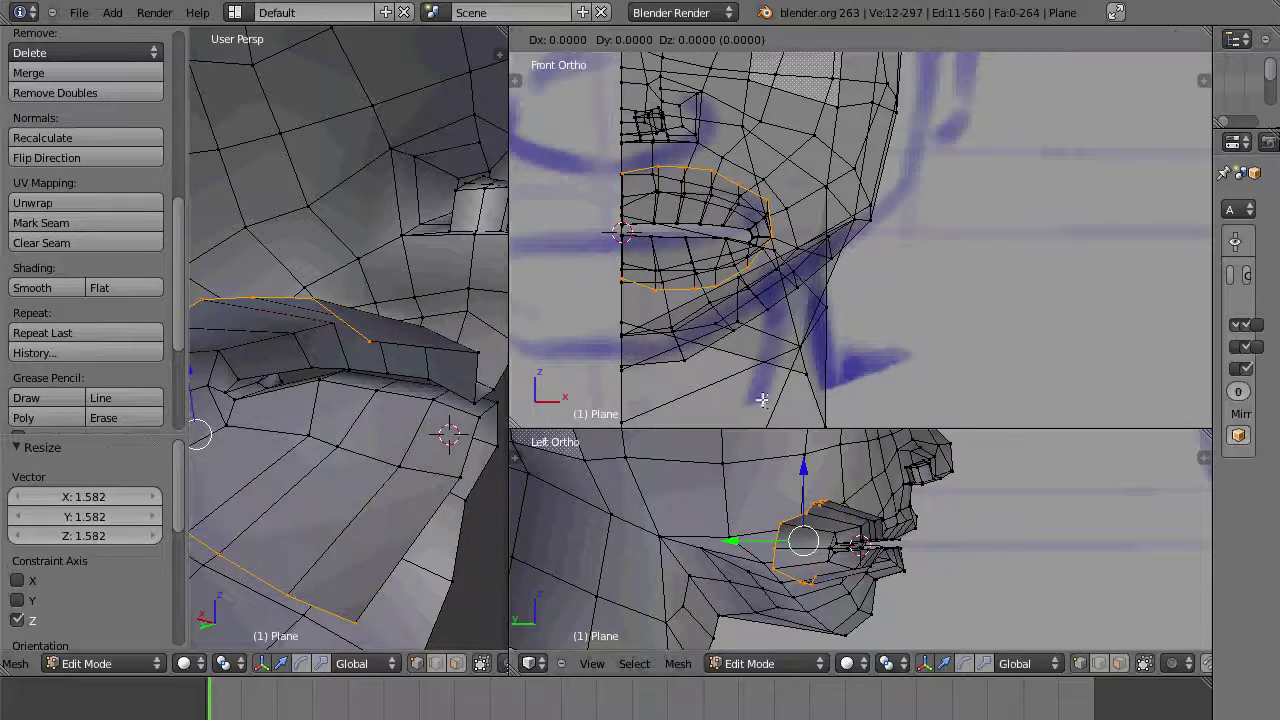
click(741, 453)
key(s)
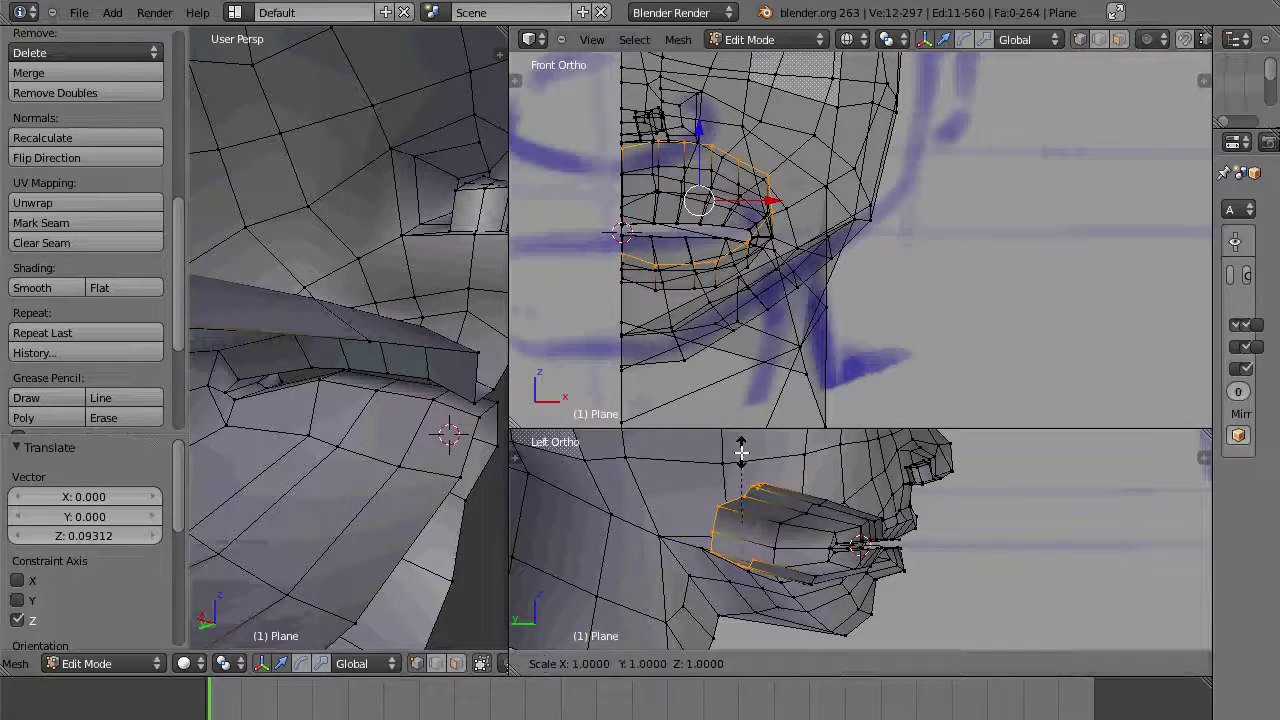
key(z)
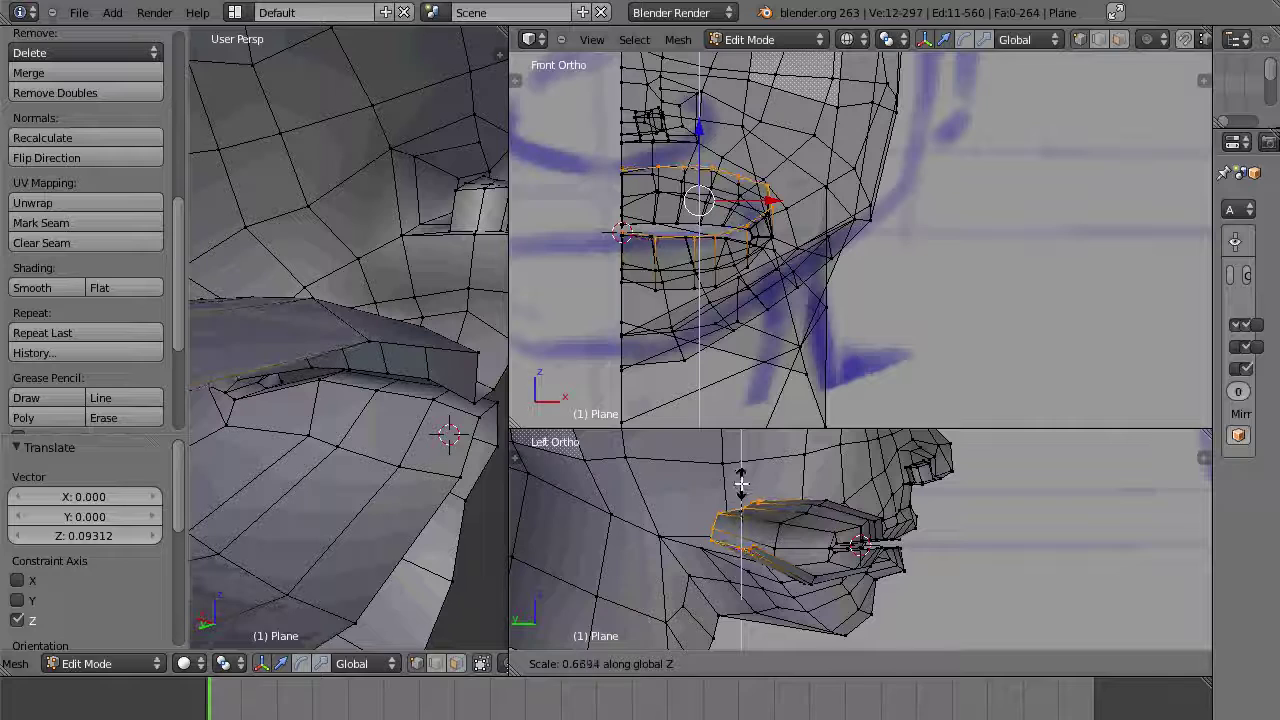
click(741, 484)
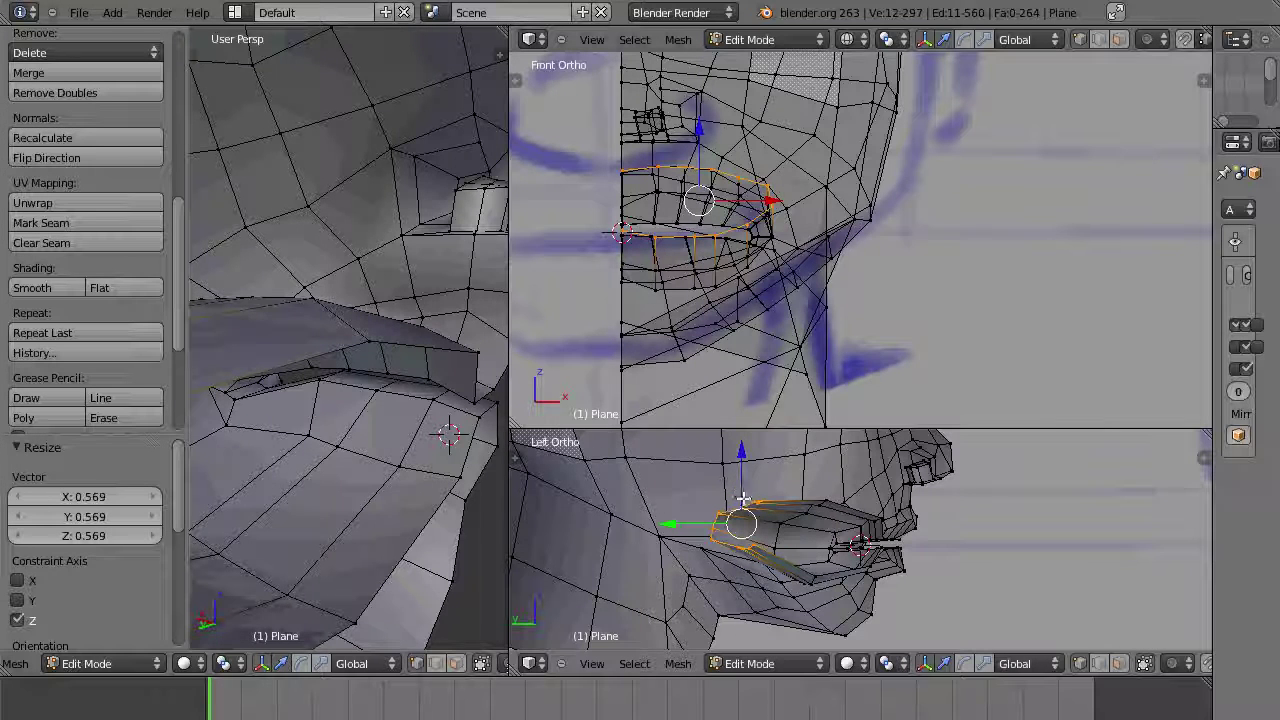
Step: Flatten the rear mouth loop along Y by scaling it by about 0.192 and again to nearly zero
key(s)
key(y)
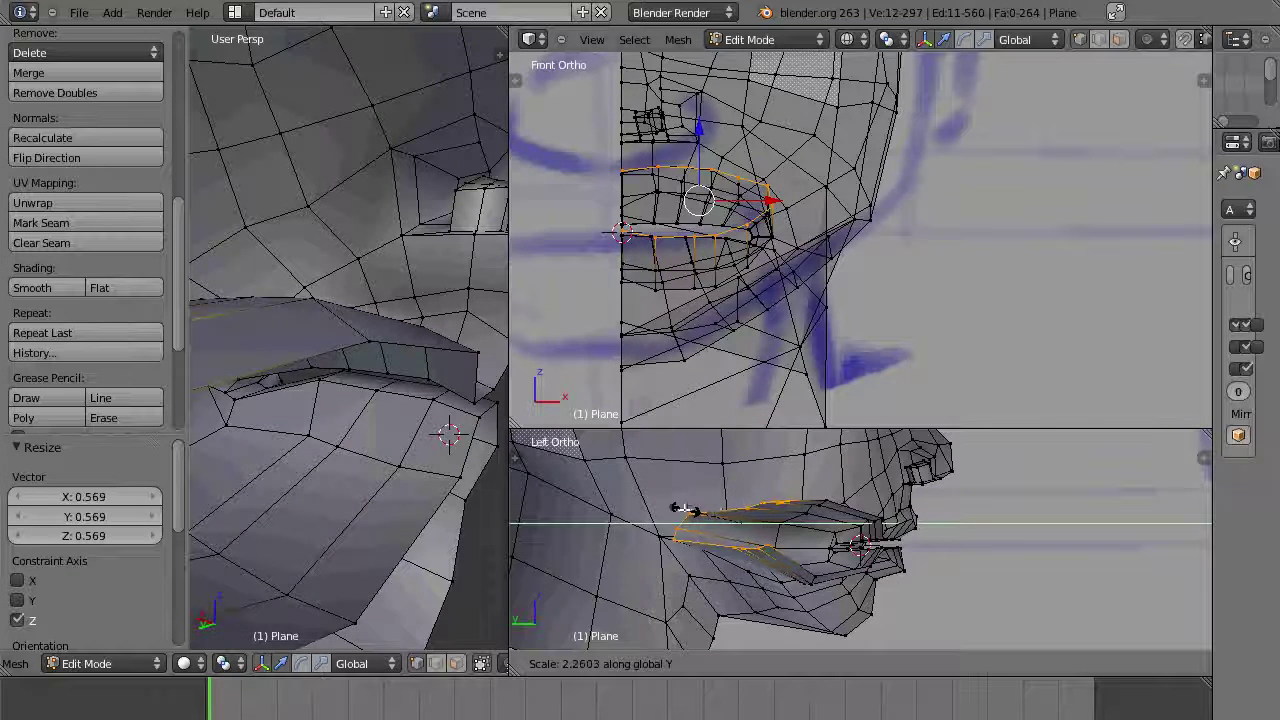
click(740, 522)
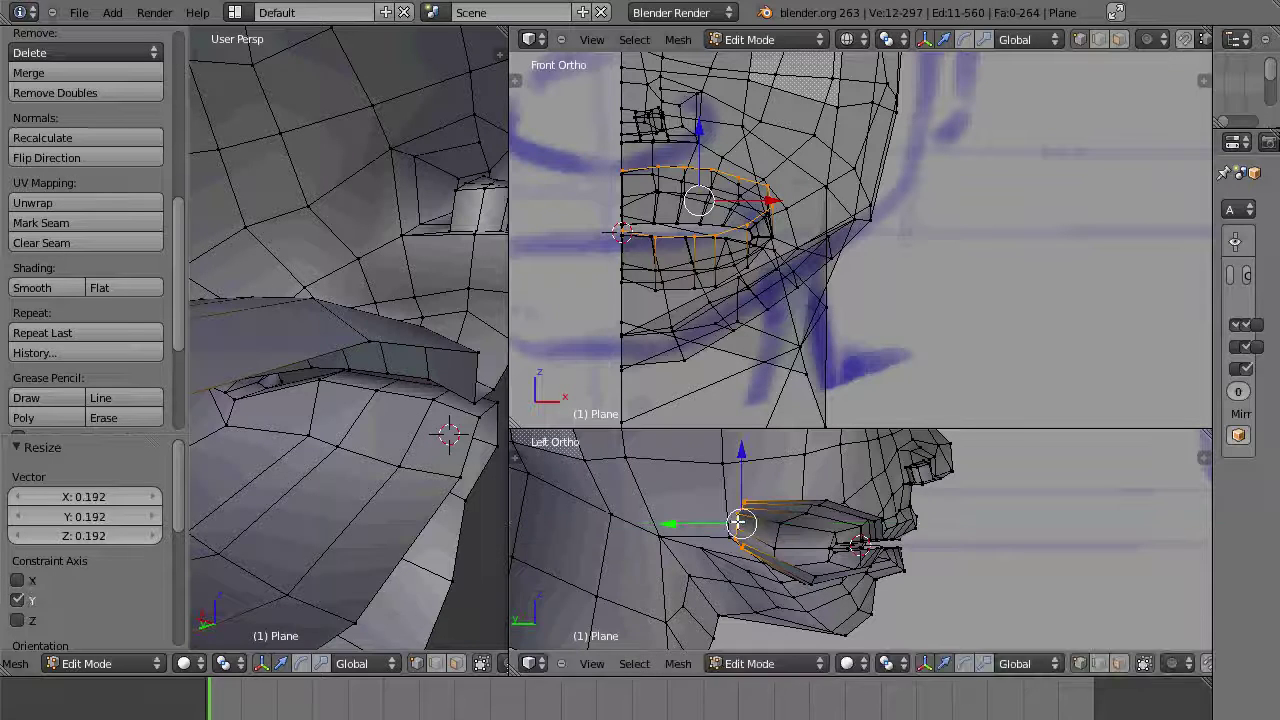
key(s)
key(y)
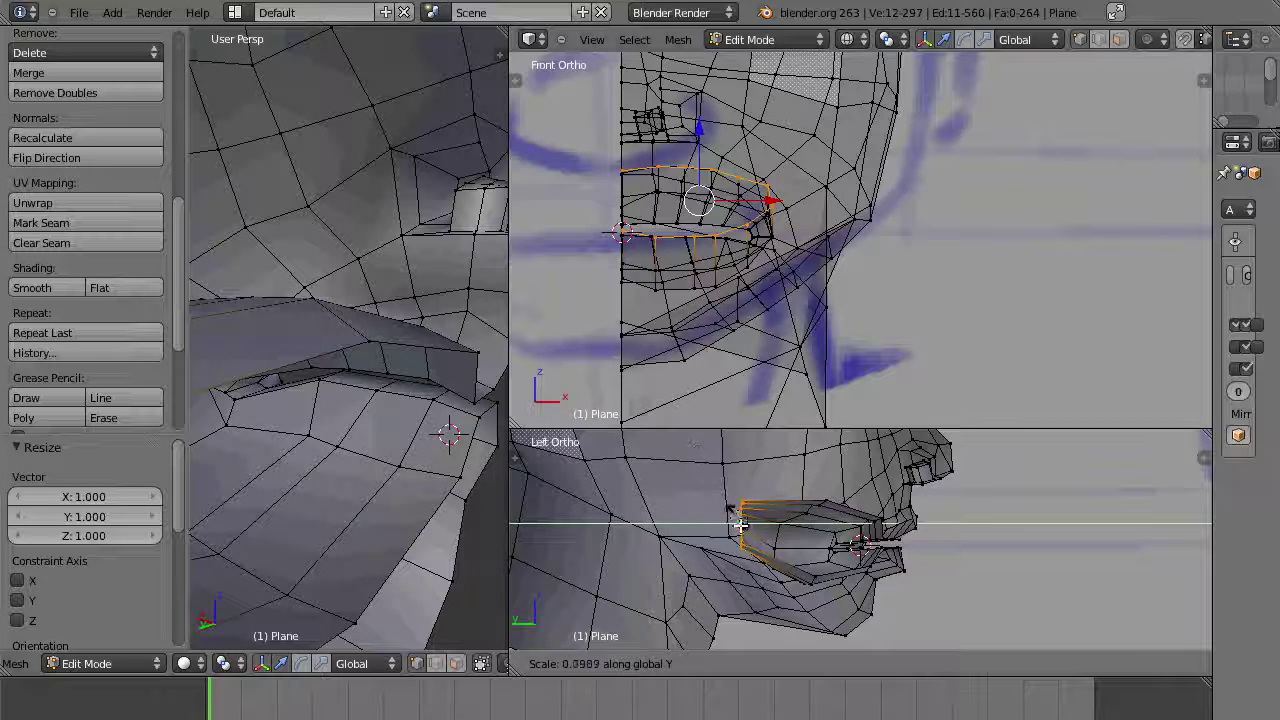
click(741, 525)
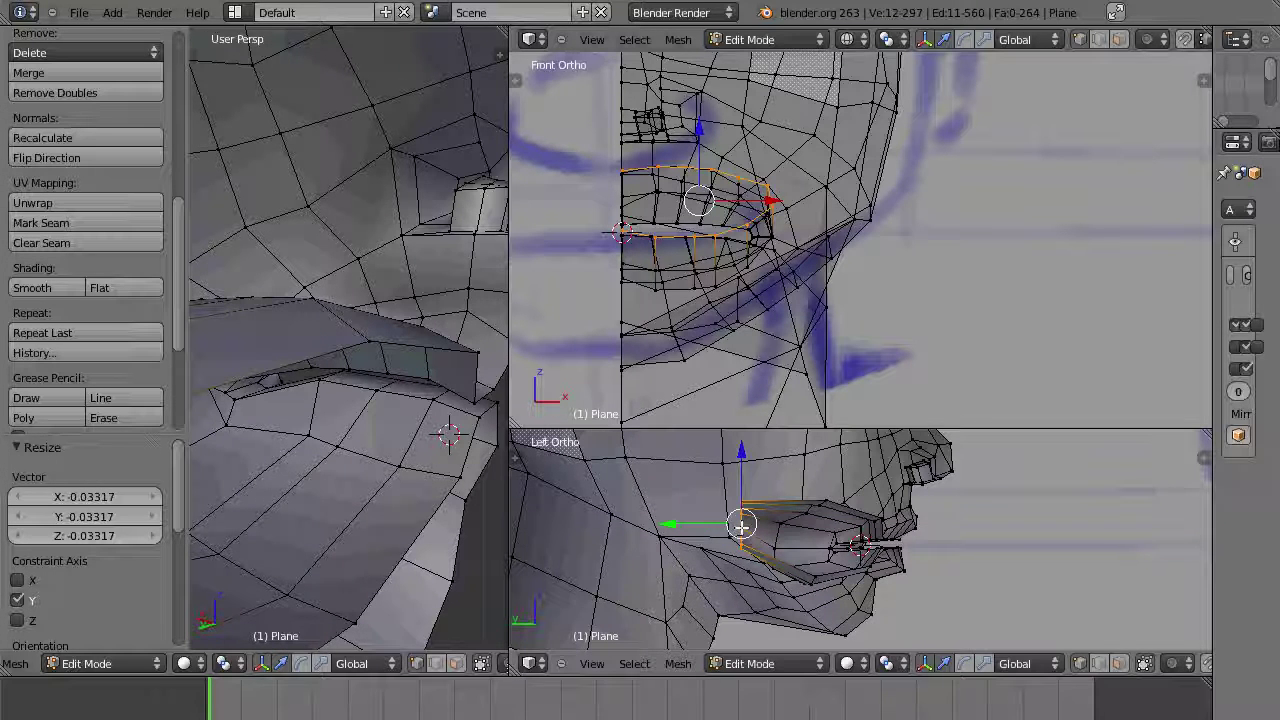
Step: Enable proportional editing and raise the vertex on the inner mouth's roof about 0.08 along Z with smooth falloff
right_click(825, 500)
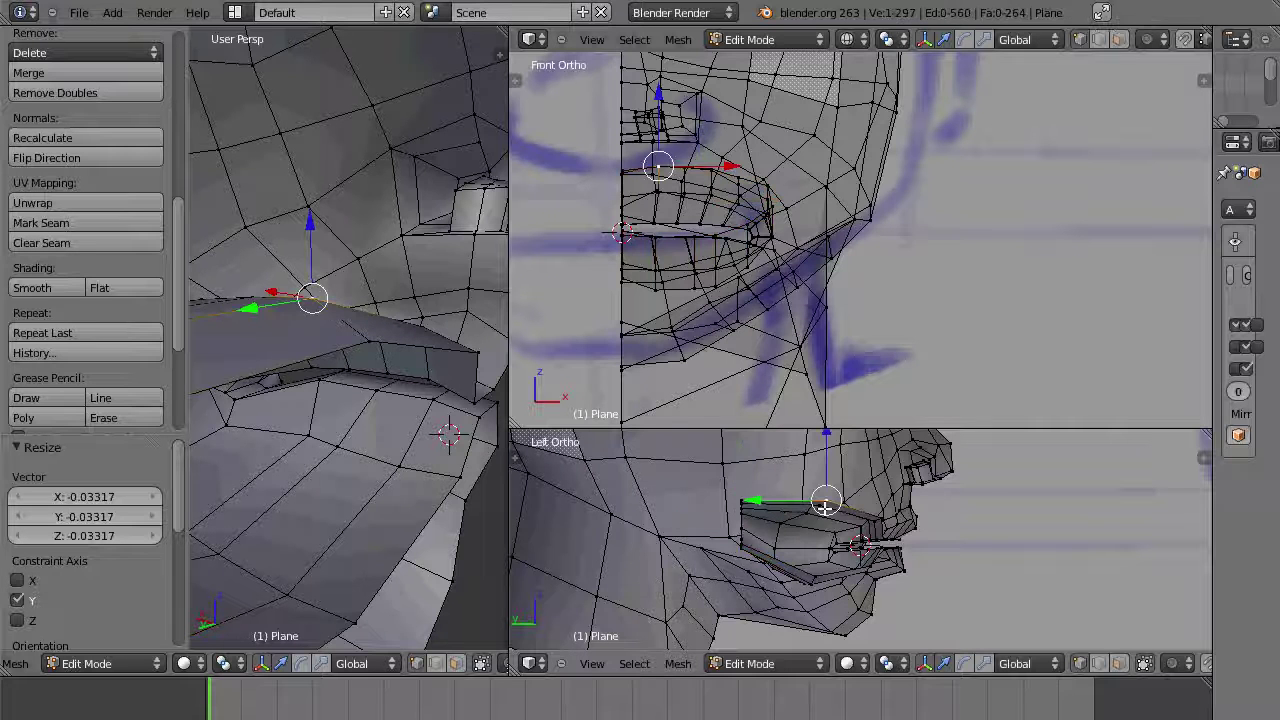
click(1172, 666)
click(1125, 624)
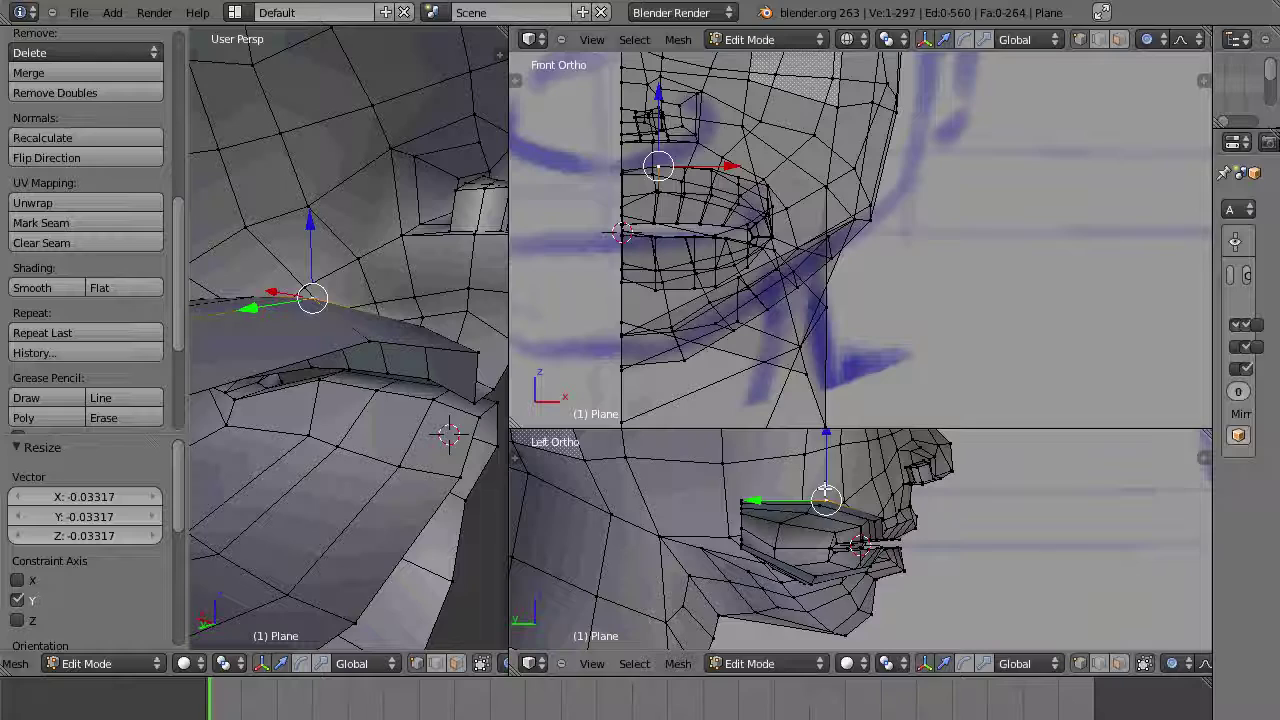
key(g)
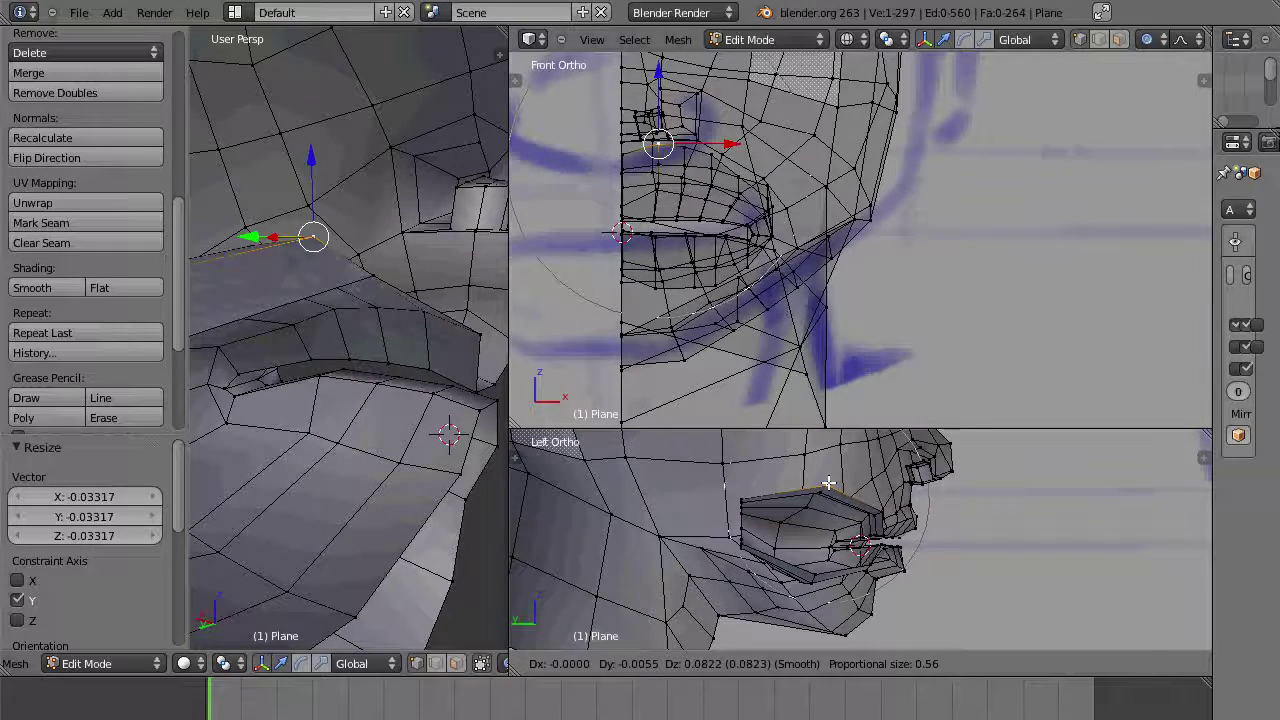
right_click(828, 483)
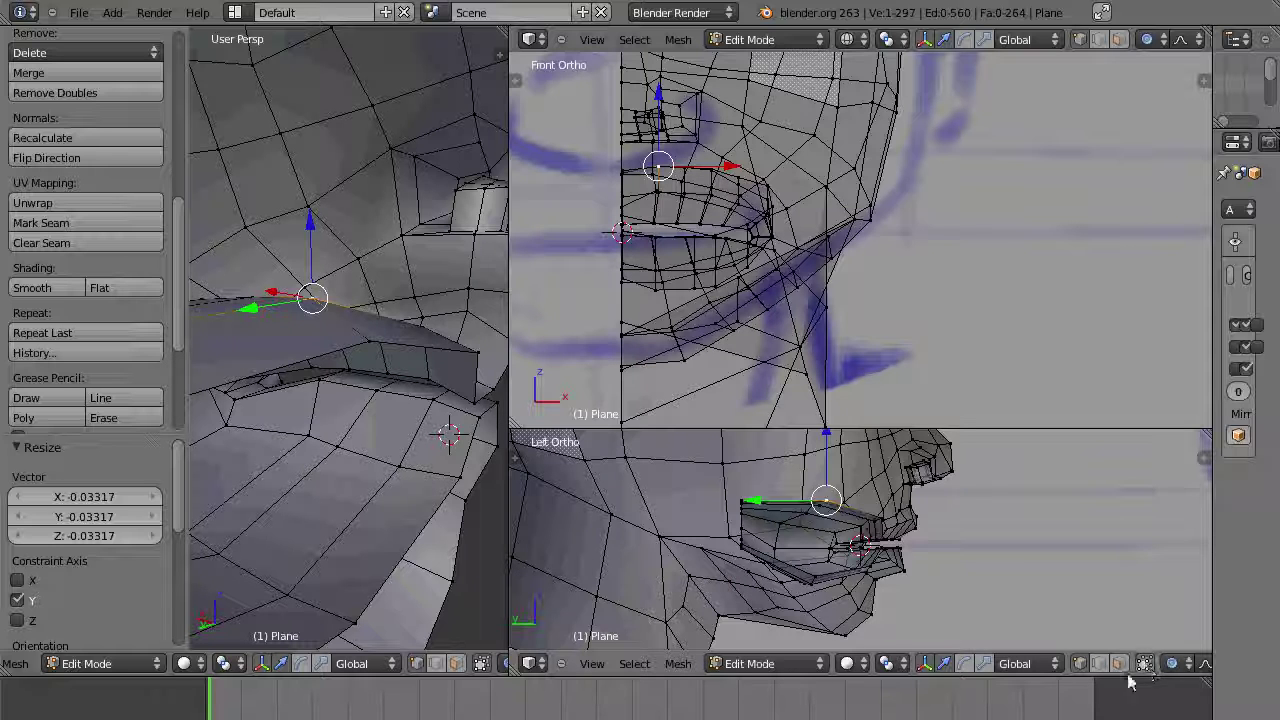
click(1145, 663)
click(1054, 692)
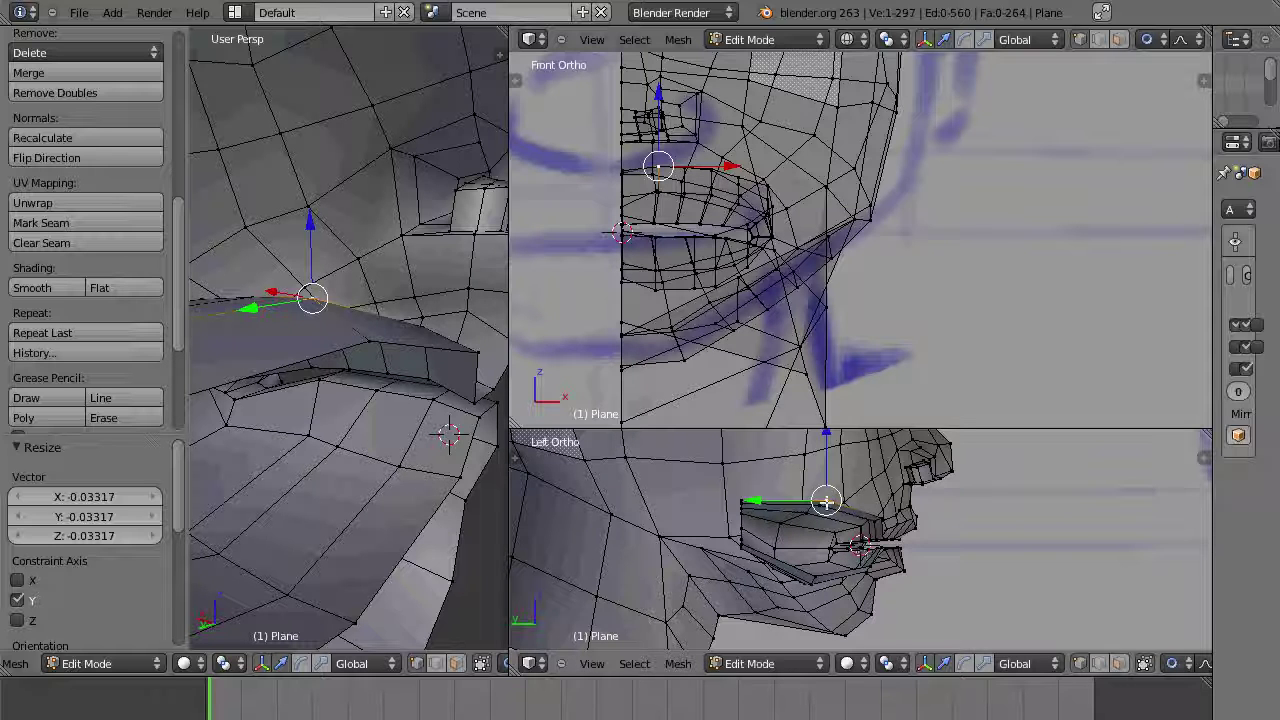
Step: Extrude the rear mouth loop about 0.049 along Y
key(e)
click(732, 520)
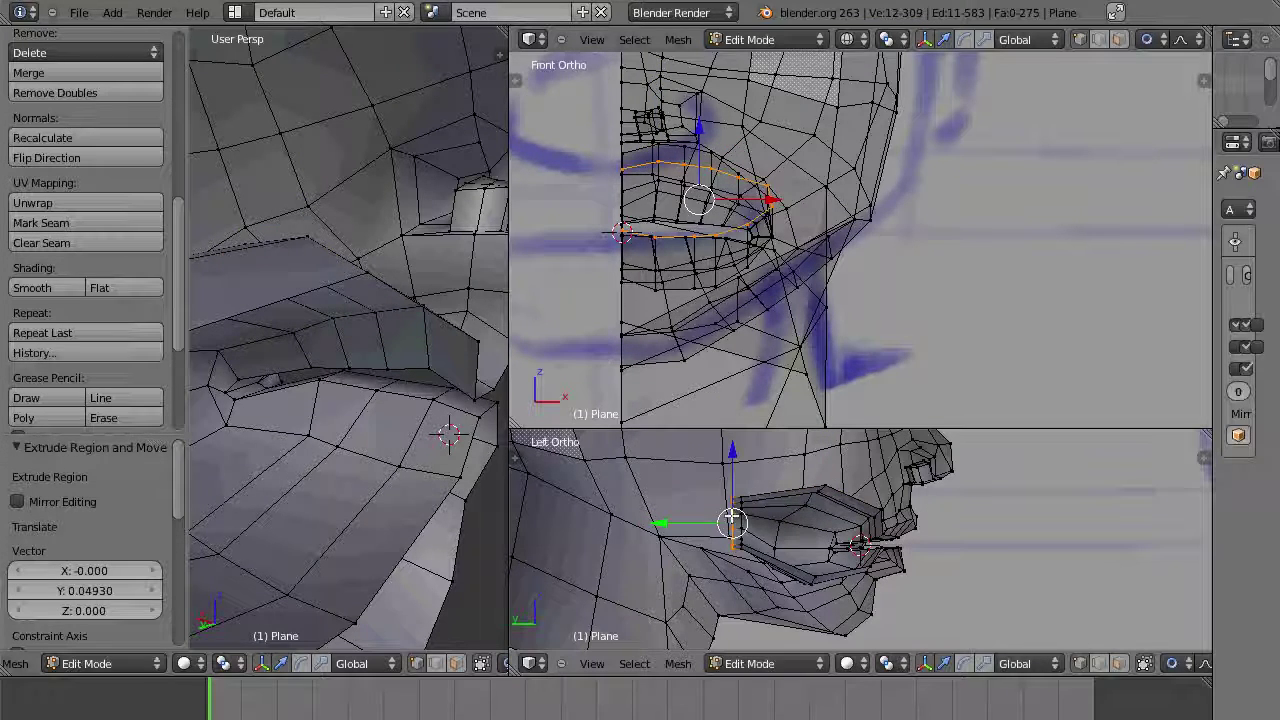
key(s)
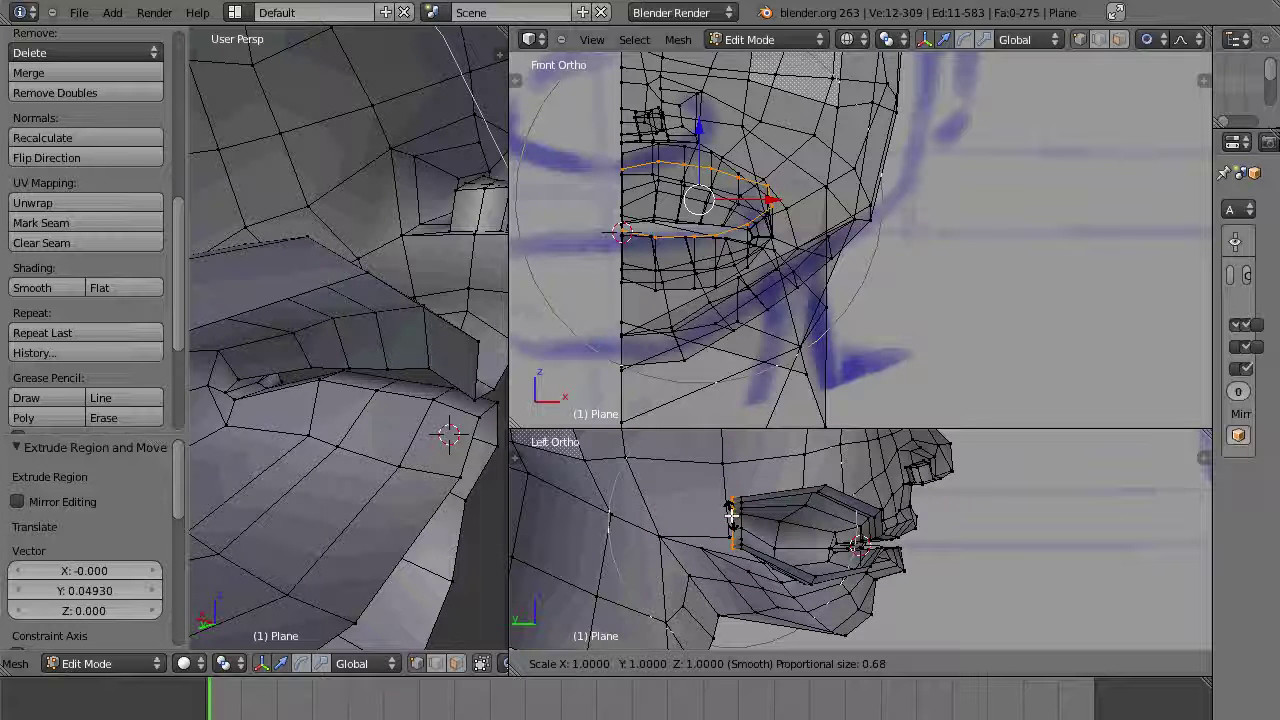
key(g)
right_click(732, 516)
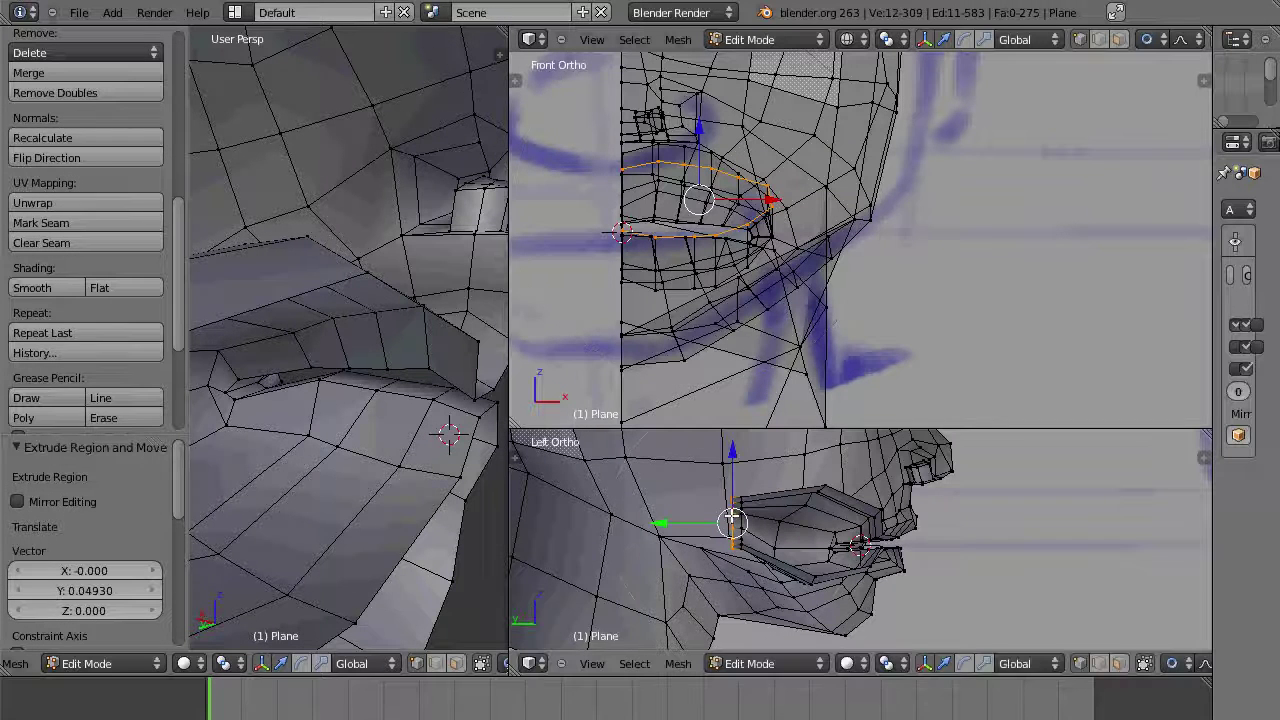
Step: Turn off proportional editing and scale the newly extruded rear loop by about 0.529 along Z
click(1145, 663)
click(1150, 645)
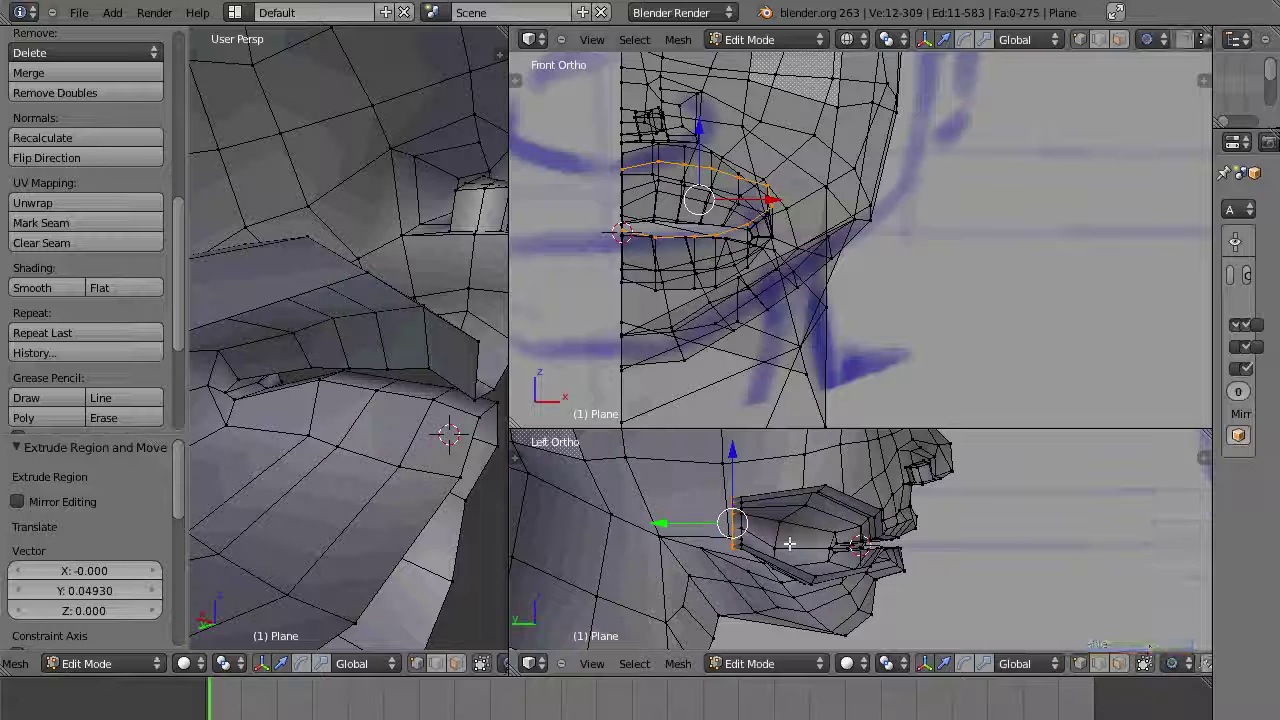
key(s)
key(z)
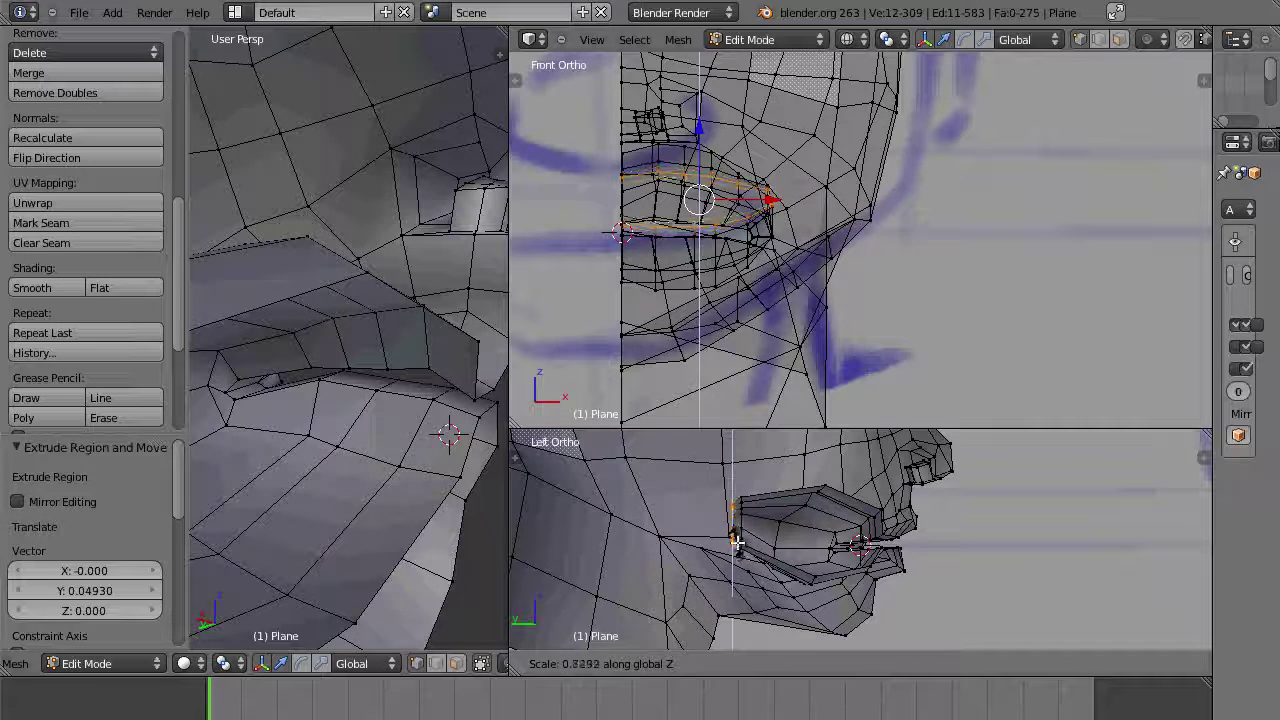
click(737, 536)
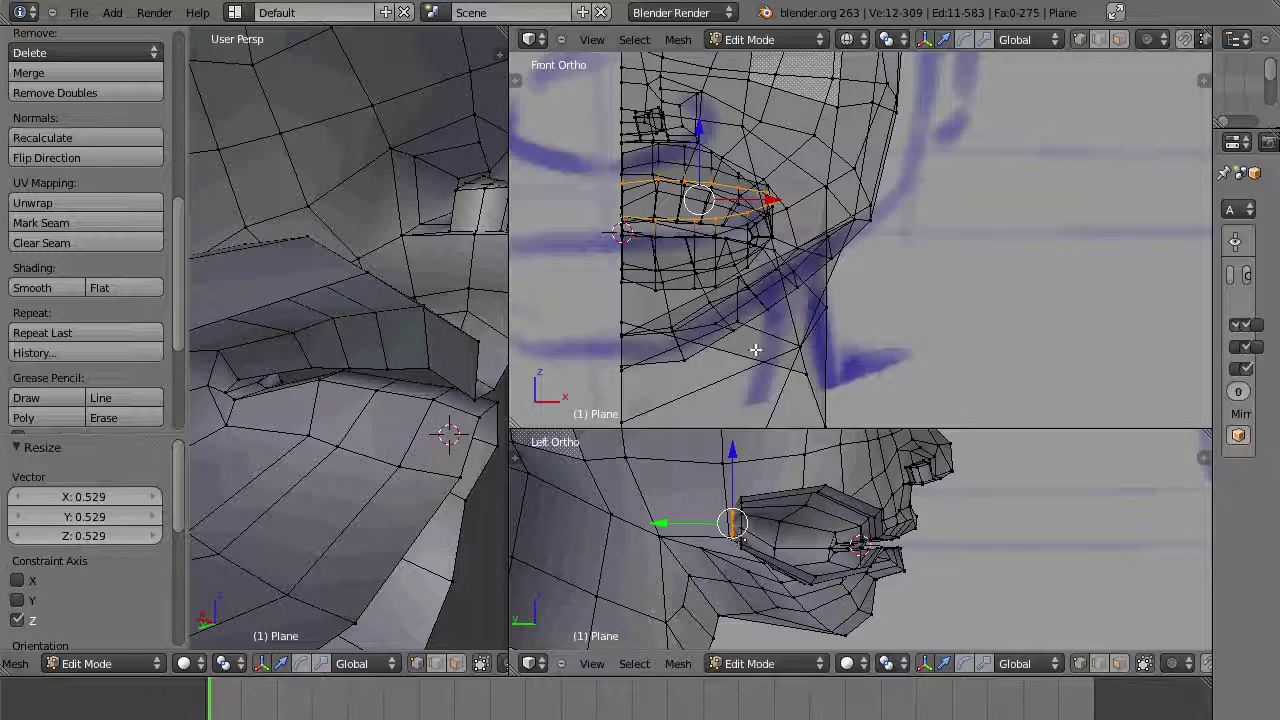
Step: Scale the rear loop by about 0.476 along X and move it along X to the head's centre line
key(s)
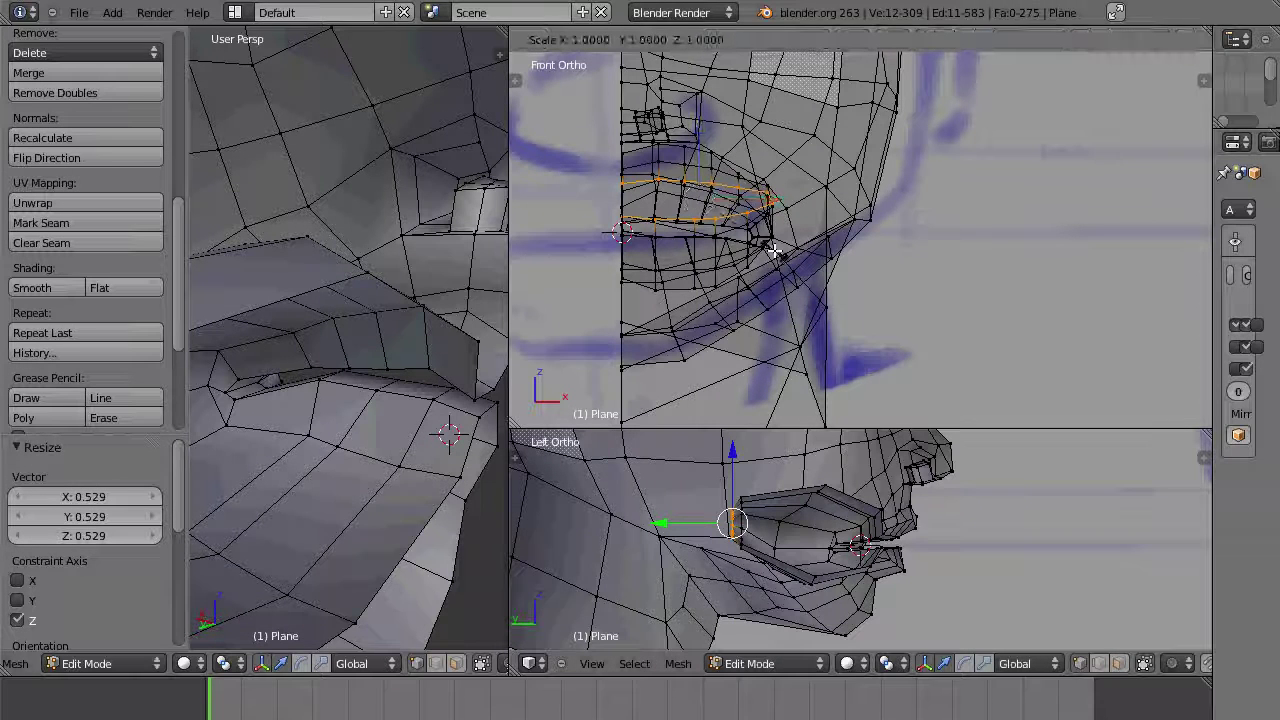
key(x)
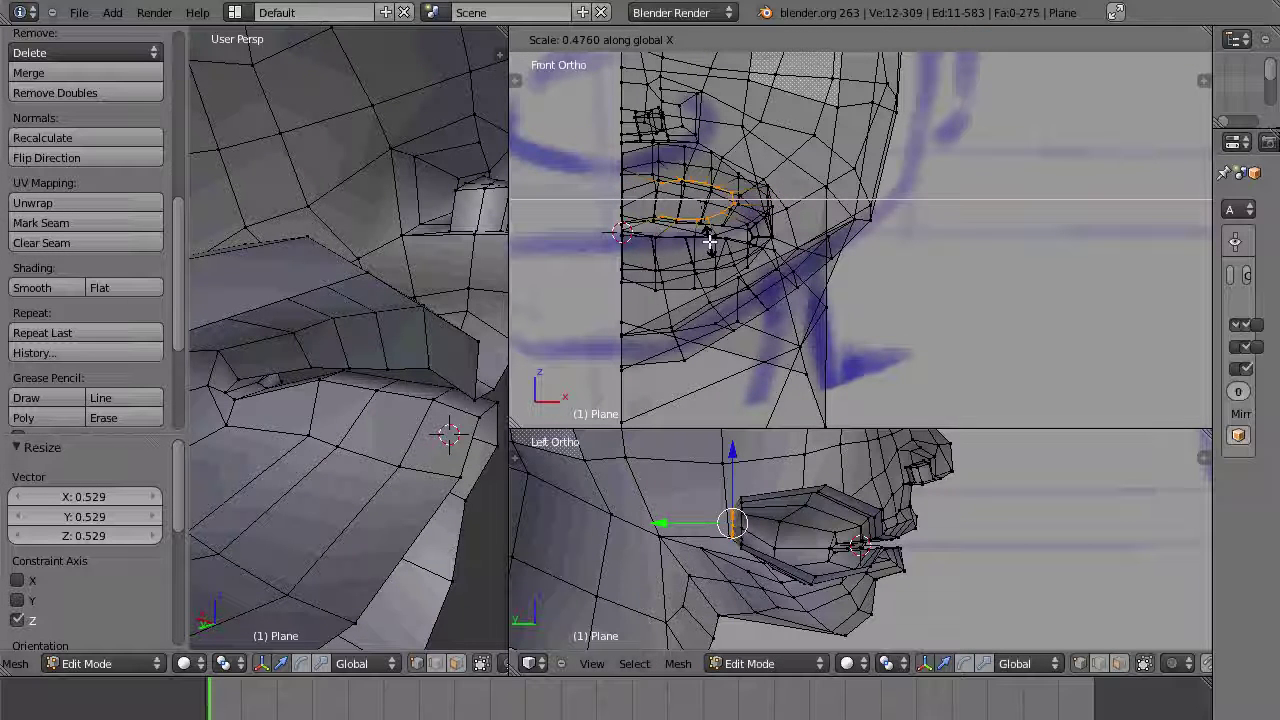
click(709, 241)
drag(770, 201, 729, 215)
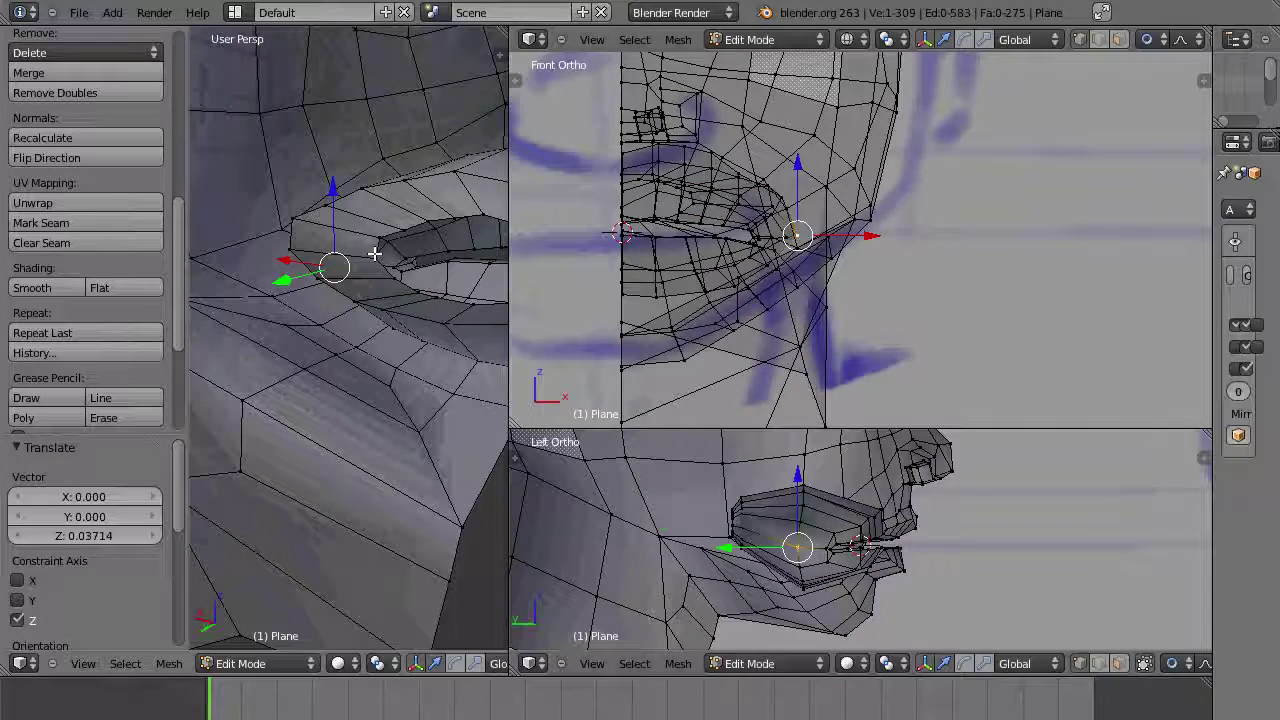
Step: Select the rear loop of the mouth cavity and extrude it twice along Y, about 0.093 and about 0.022
alt+right_click(374, 254)
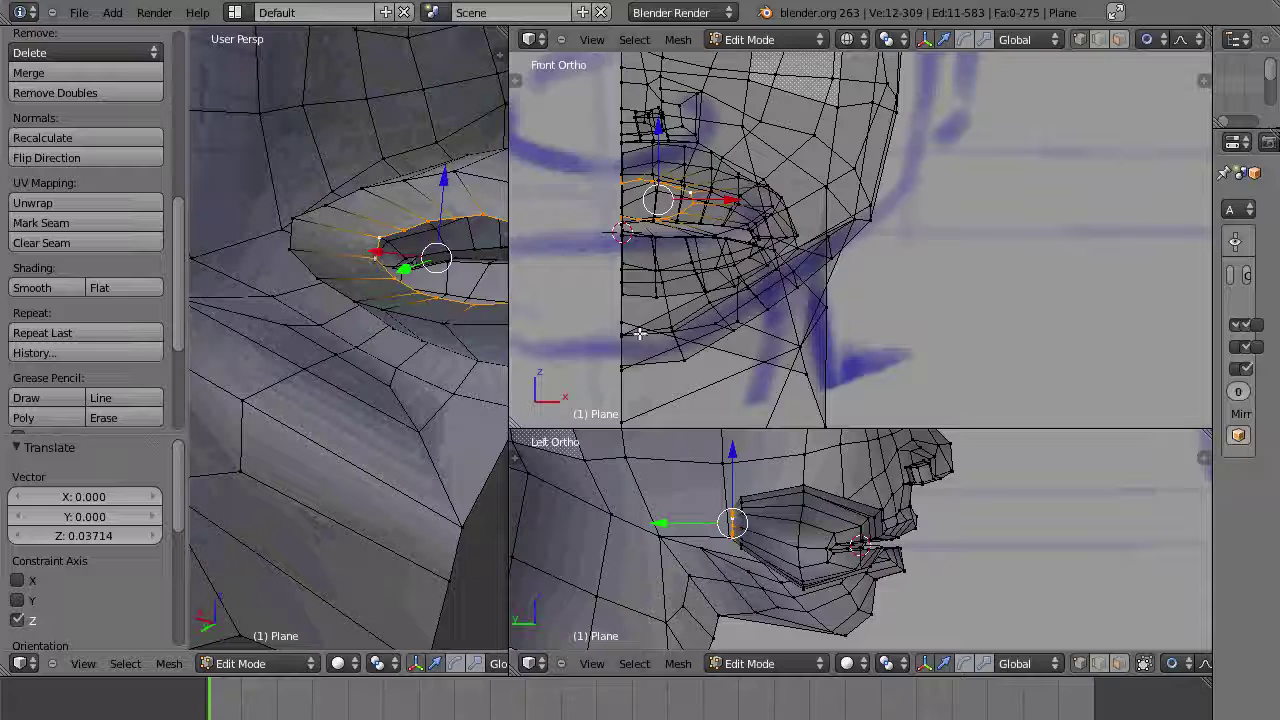
key(e)
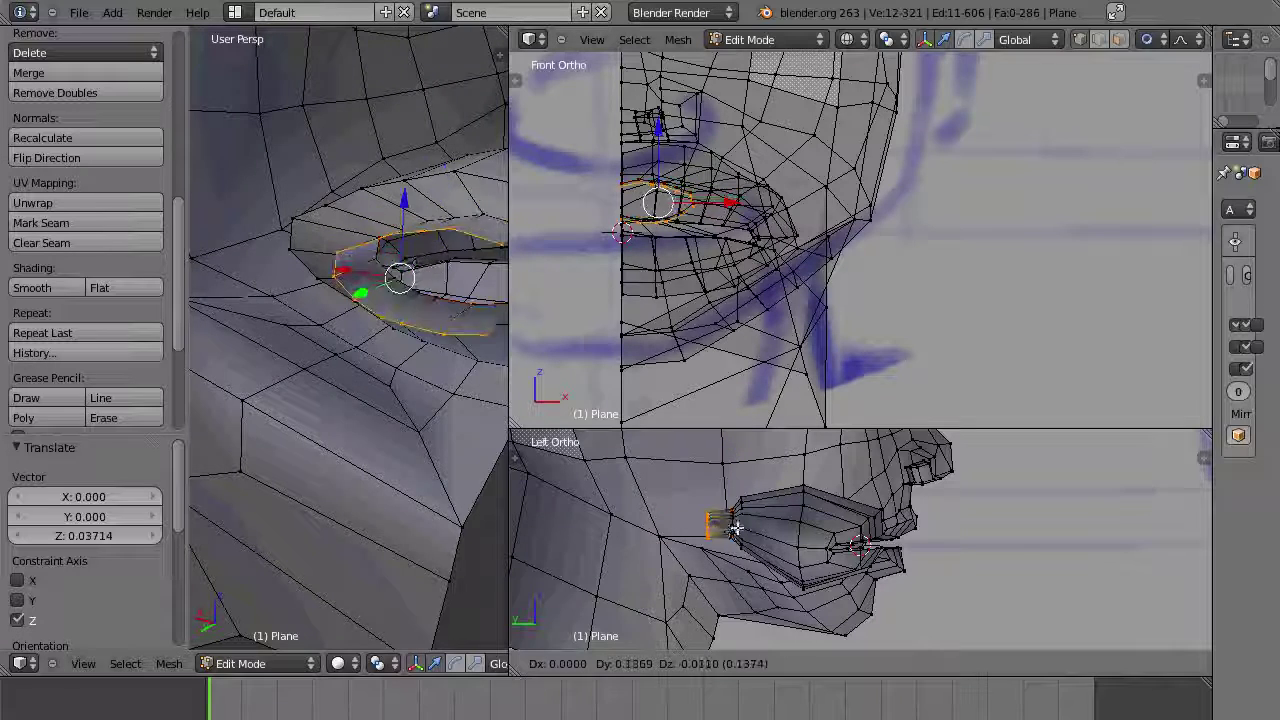
click(738, 530)
key(e)
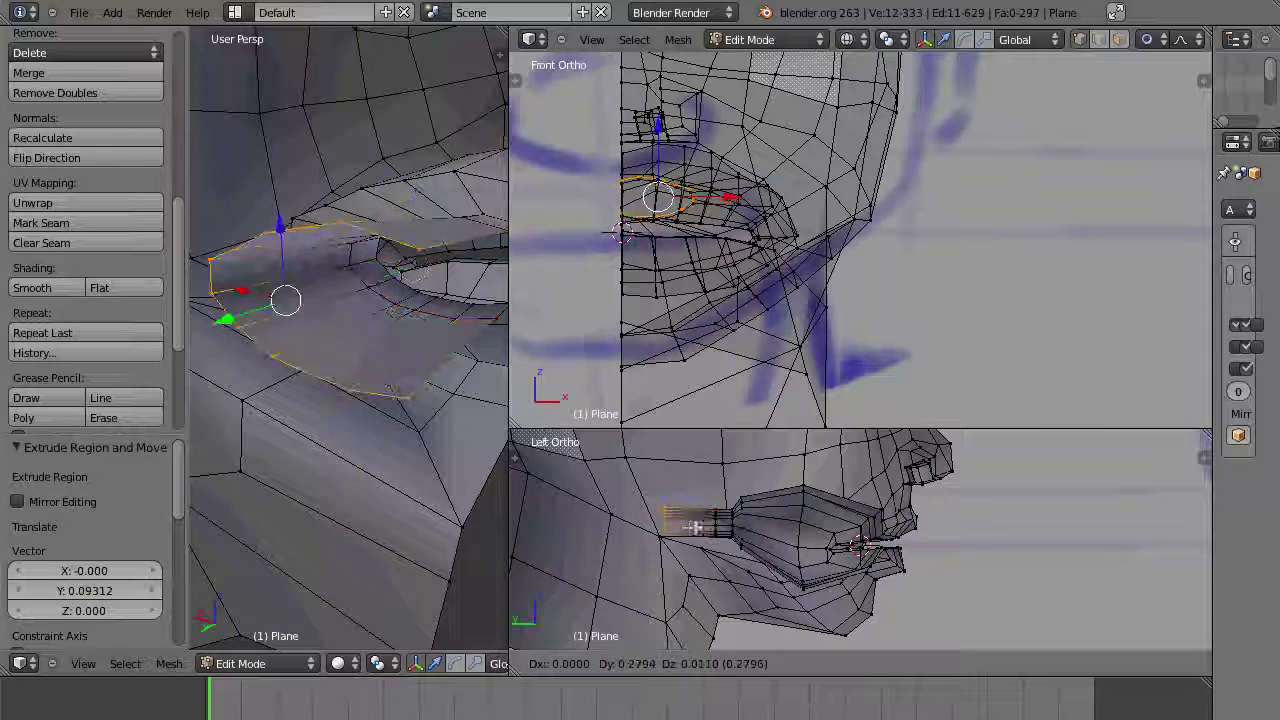
click(744, 534)
Step: Scale the rear loop up by about 2.15 and extrude it about 0.181 along Y
key(s)
click(752, 540)
key(e)
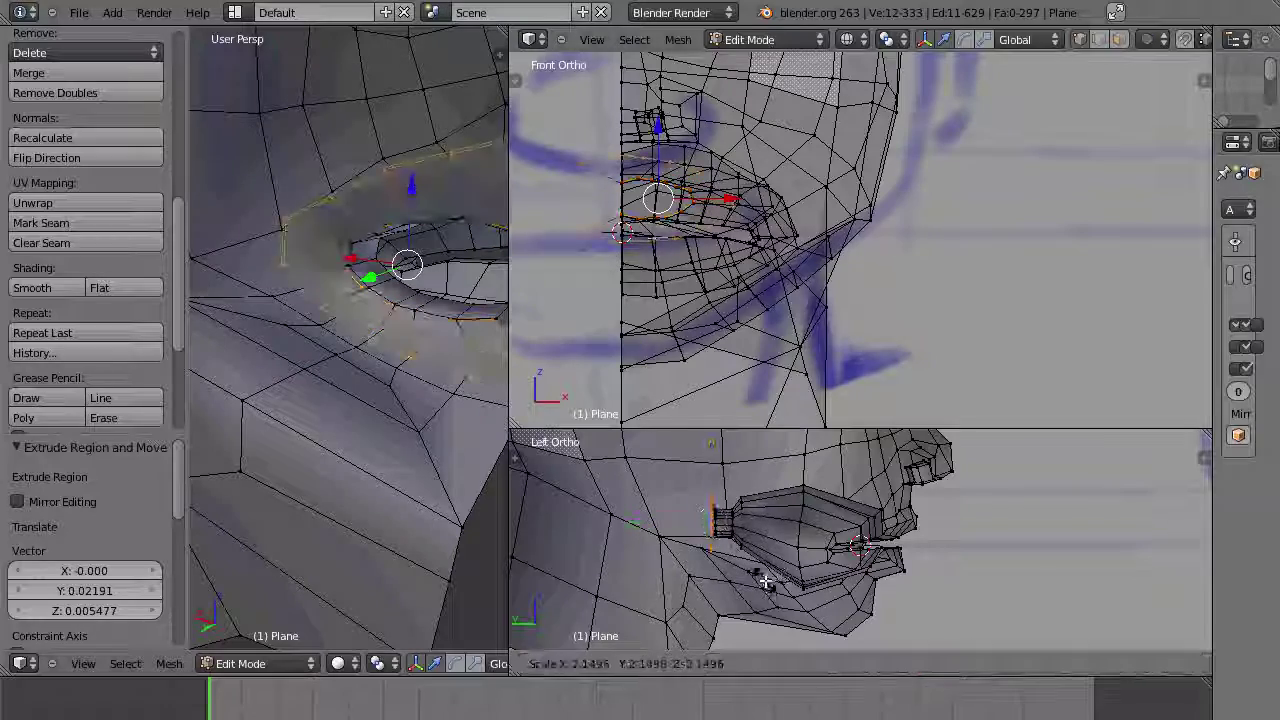
click(736, 583)
Step: Extrude the end loop a short distance further back and scale it uniformly by 0.240
key(e)
click(723, 583)
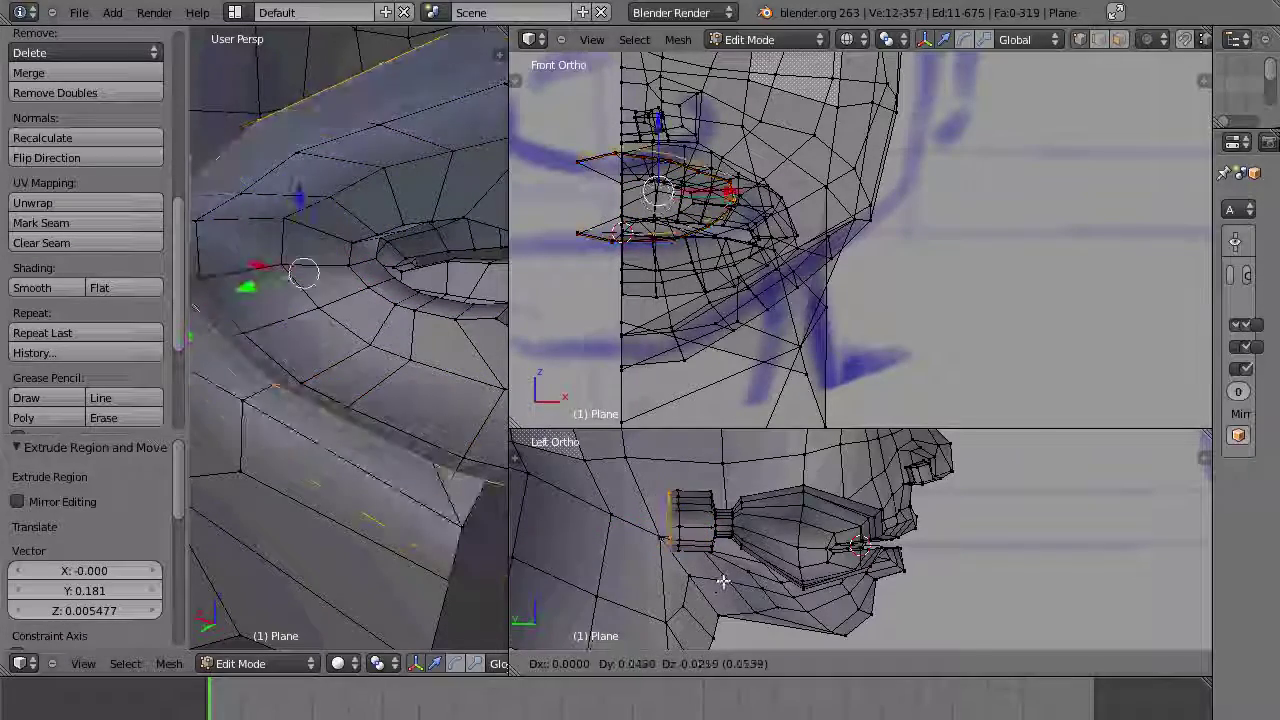
key(s)
click(686, 516)
Step: Select the upper and lower centre edge loops, scale them by about 0.041 along X and move them about -0.026 along X
middle_drag(334, 371, 363, 449)
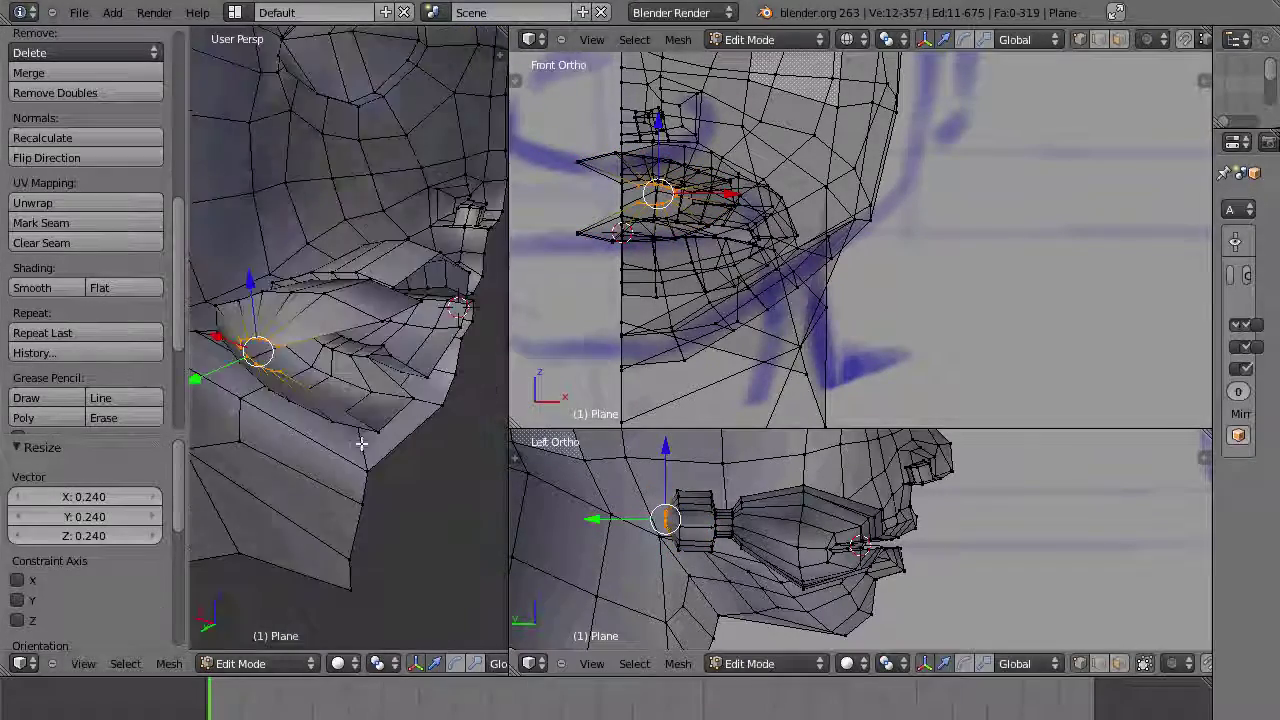
alt+right_click(433, 388)
alt+right_click(417, 308)
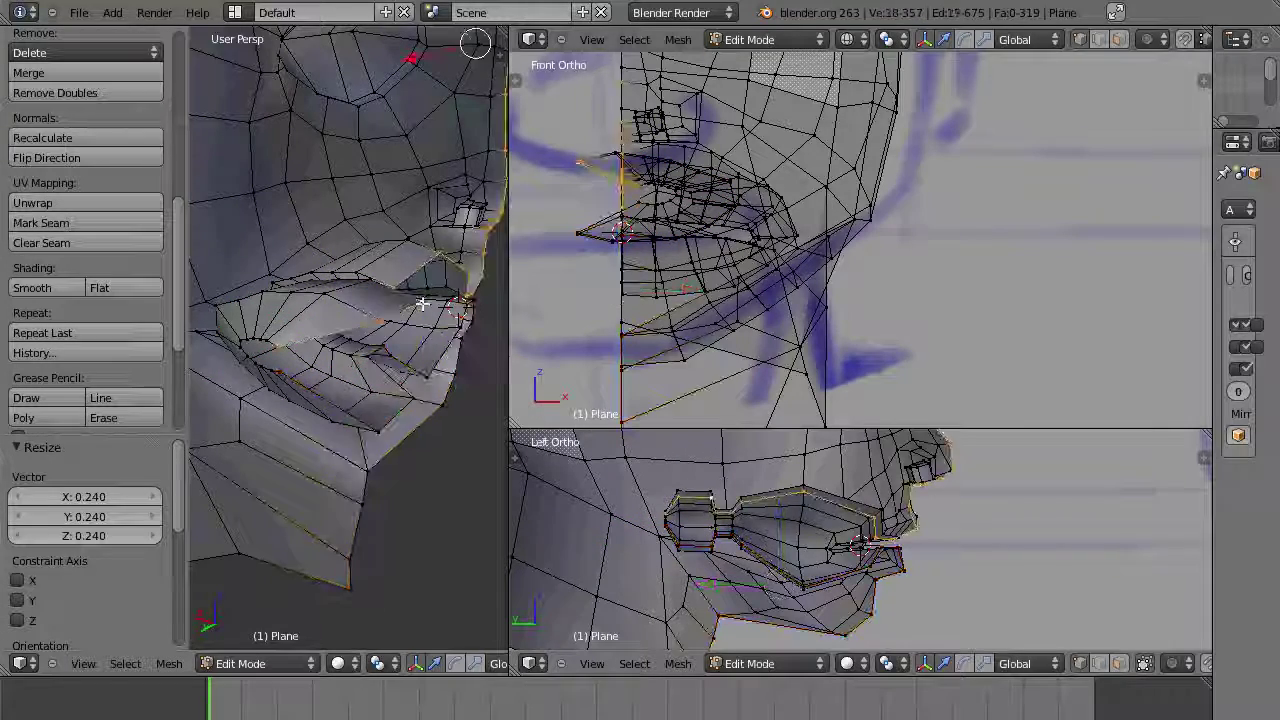
alt+shift+right_click(431, 376)
key(s)
key(x)
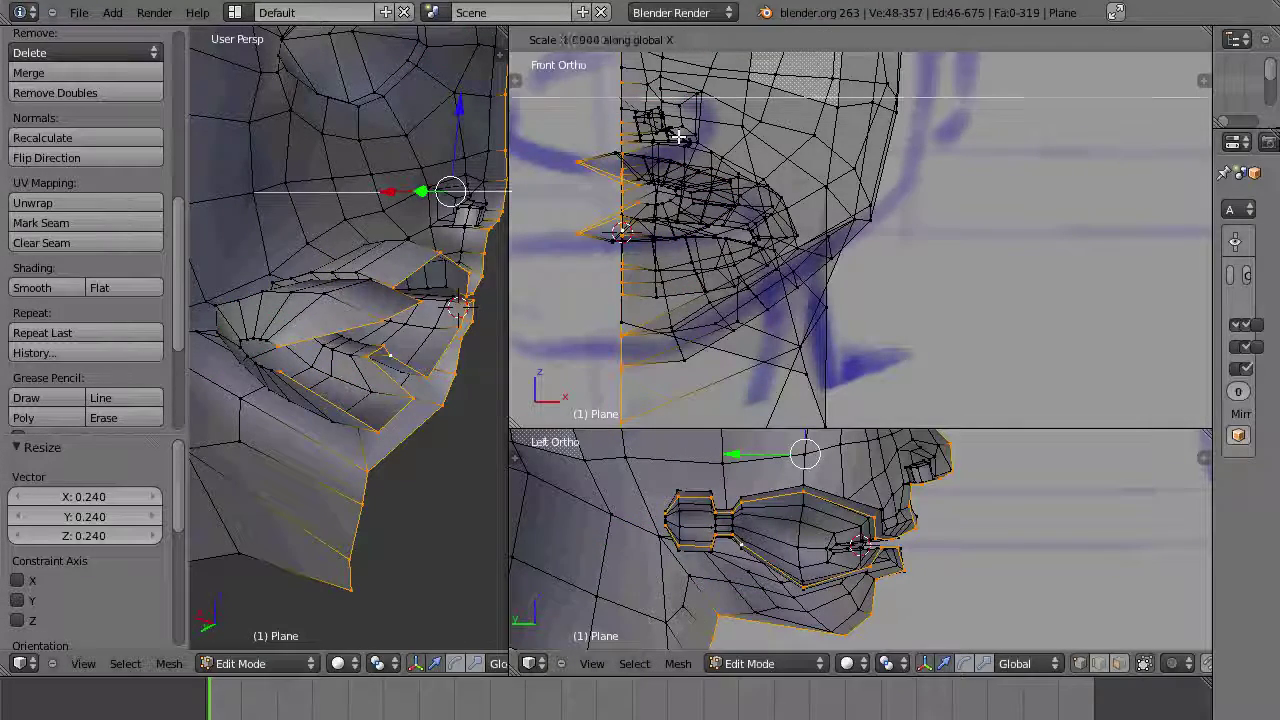
key(Return)
click(632, 101)
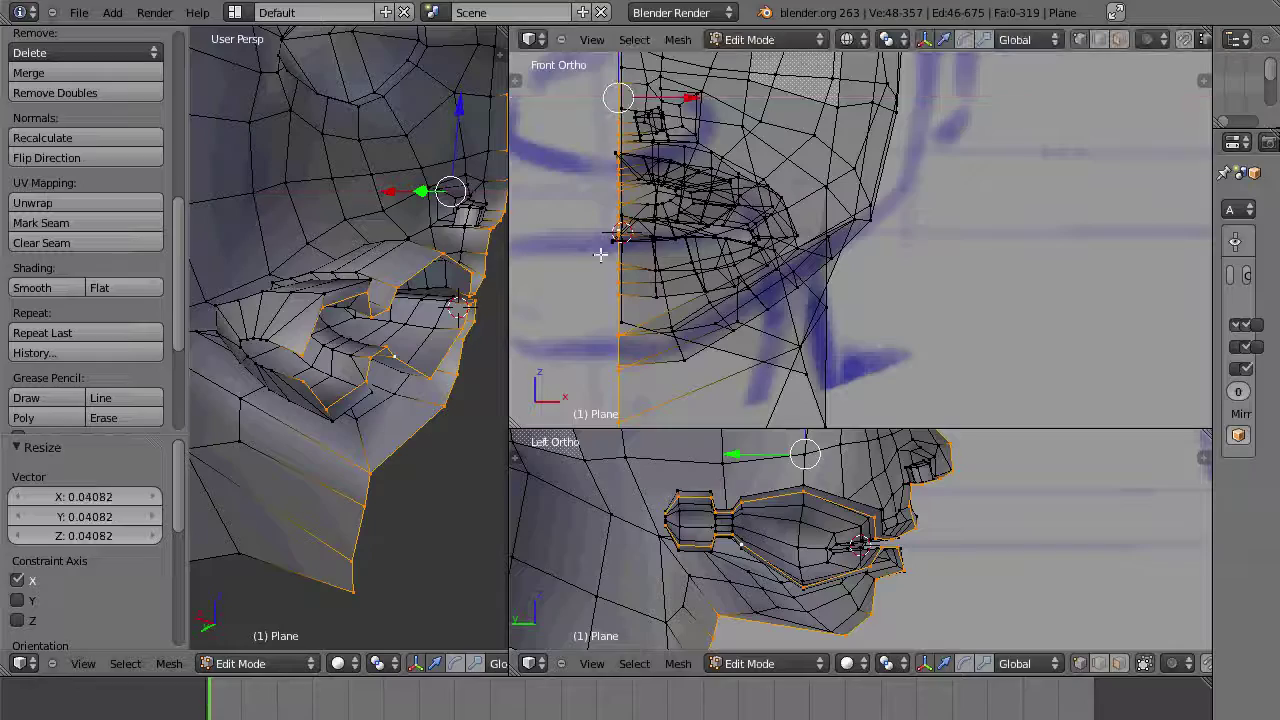
drag(690, 112, 682, 111)
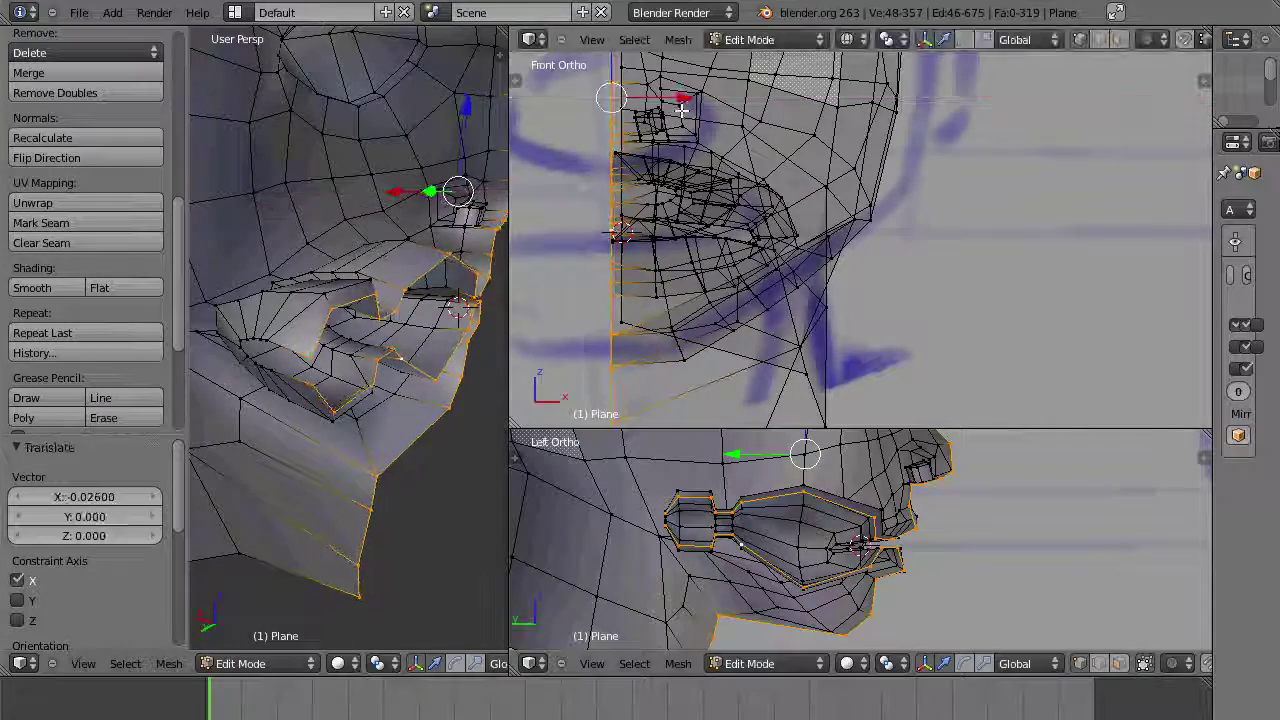
Step: Select the upper centre edge loop running over the face and mouth roof and move it about 0.037 along X
middle_drag(398, 245, 370, 292)
scroll(370, 293, down, 6)
alt+right_click(631, 376)
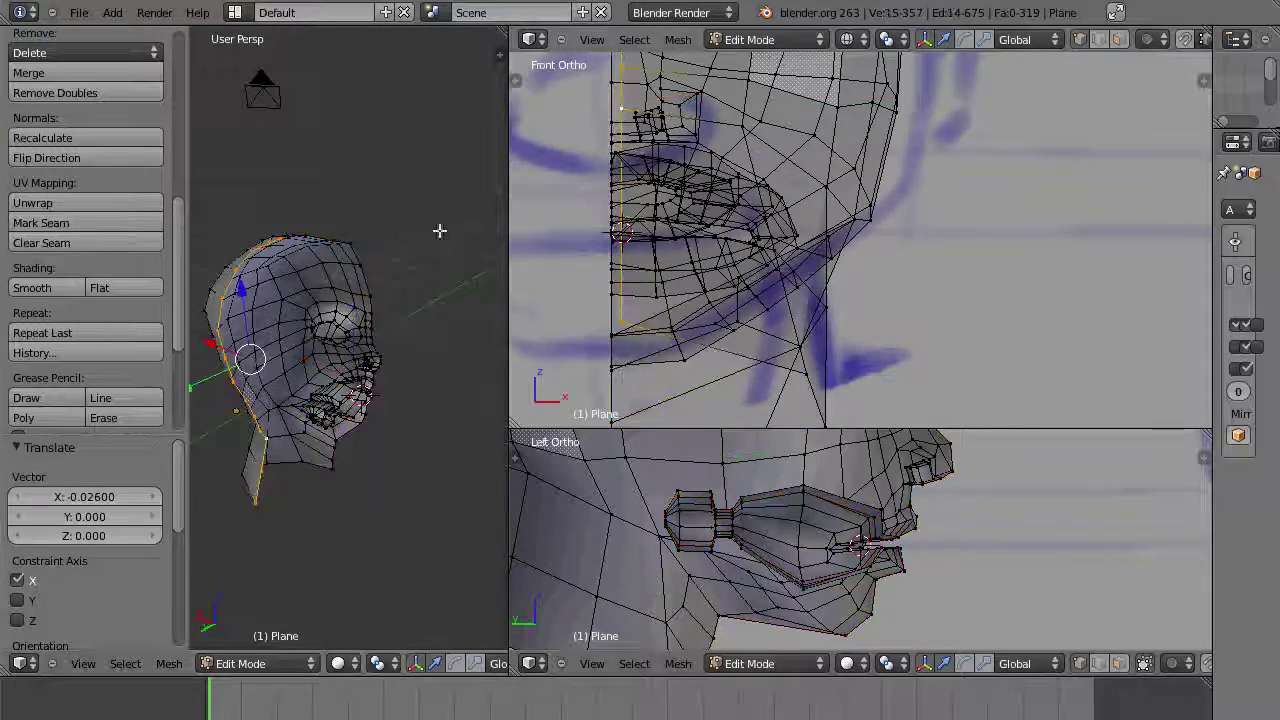
shift+middle_drag(679, 70, 714, 370)
drag(721, 205, 721, 206)
right_click(649, 236)
alt+right_click(649, 236)
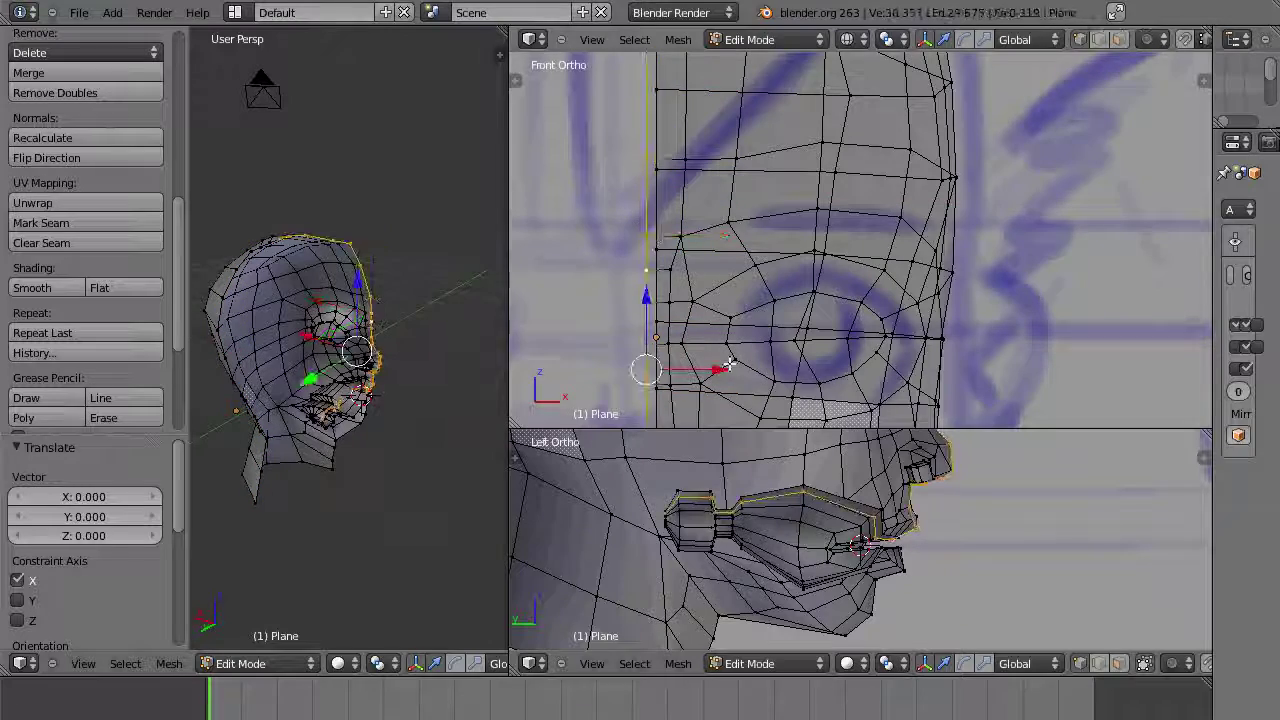
shift+middle_drag(729, 363, 697, 322)
drag(697, 325, 707, 328)
Step: Select the lower centre edge loop through the chin and mouth floor and move it about 0.037 along X
shift+middle_drag(697, 424, 685, 123)
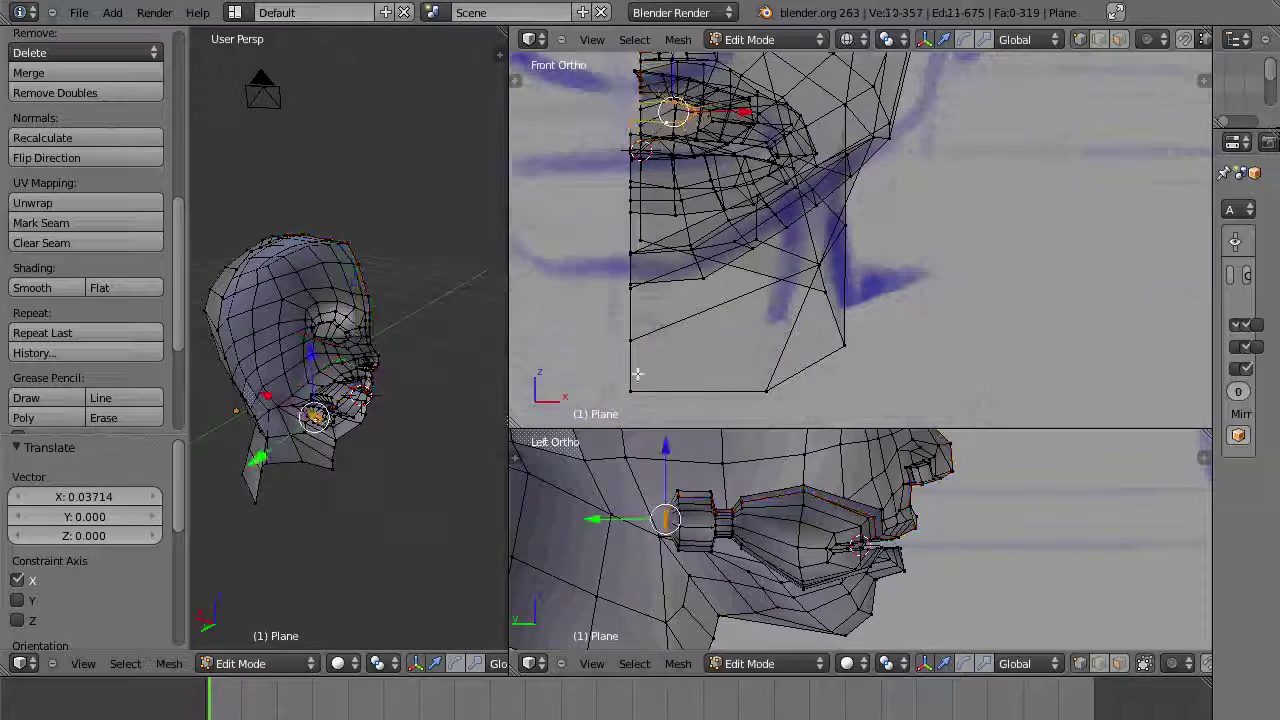
right_click(631, 122)
alt+right_click(636, 312)
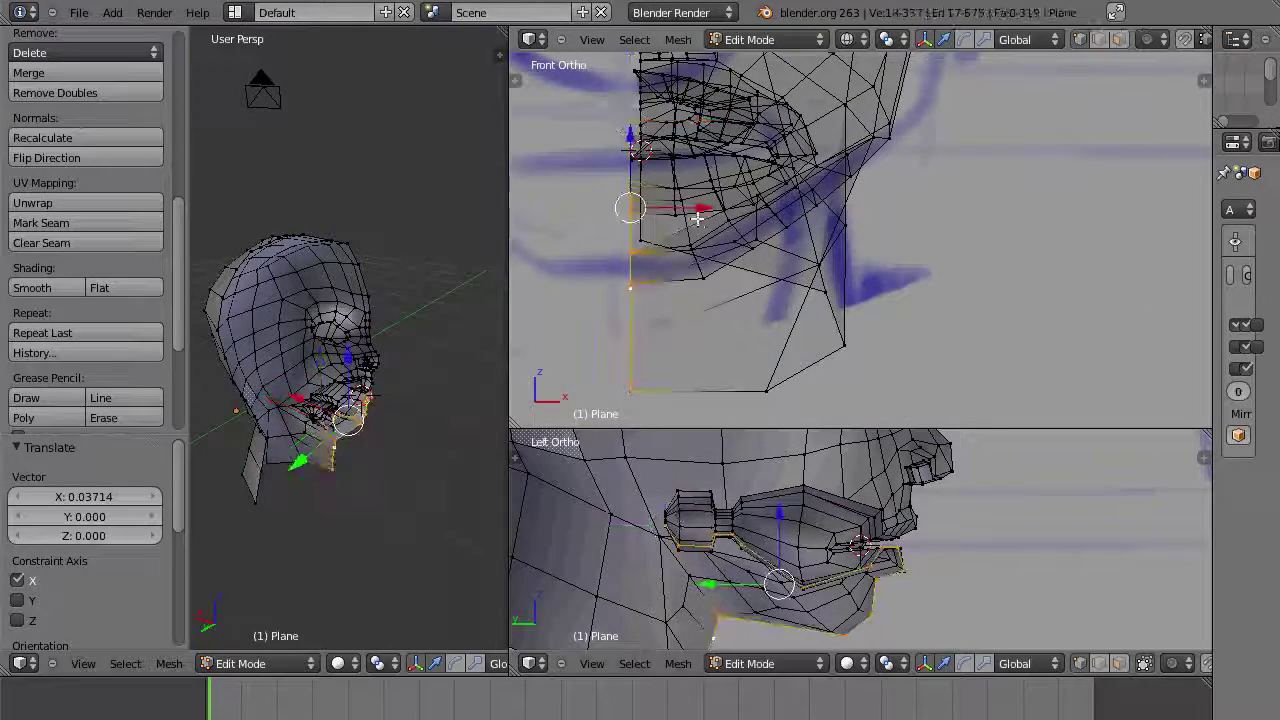
drag(701, 210, 711, 208)
Step: Select the four stray centre vertices on the throat section's roof and floor and move them about 0.038 along X
scroll(340, 297, up, 5)
shift+middle_drag(420, 390, 400, 311)
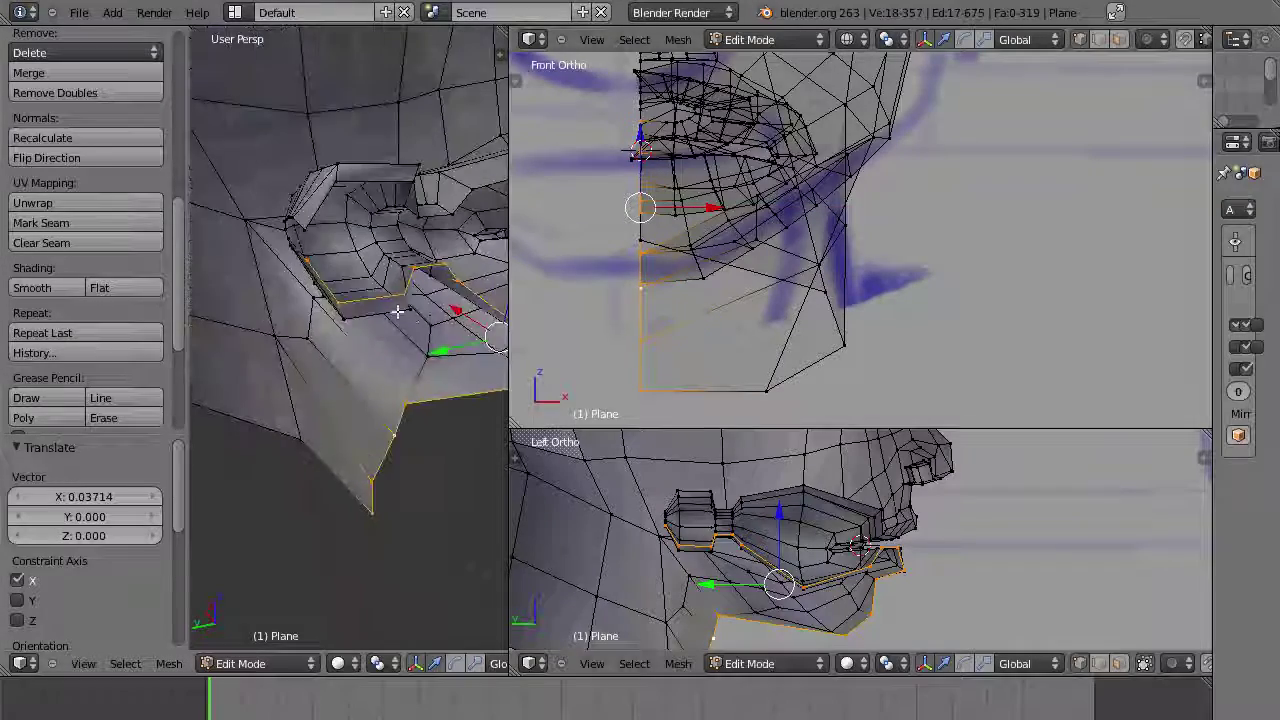
alt+right_click(346, 322)
alt+right_click(343, 326)
shift+right_click(418, 165)
shift+right_click(340, 168)
middle_drag(343, 240, 363, 200)
drag(328, 237, 315, 239)
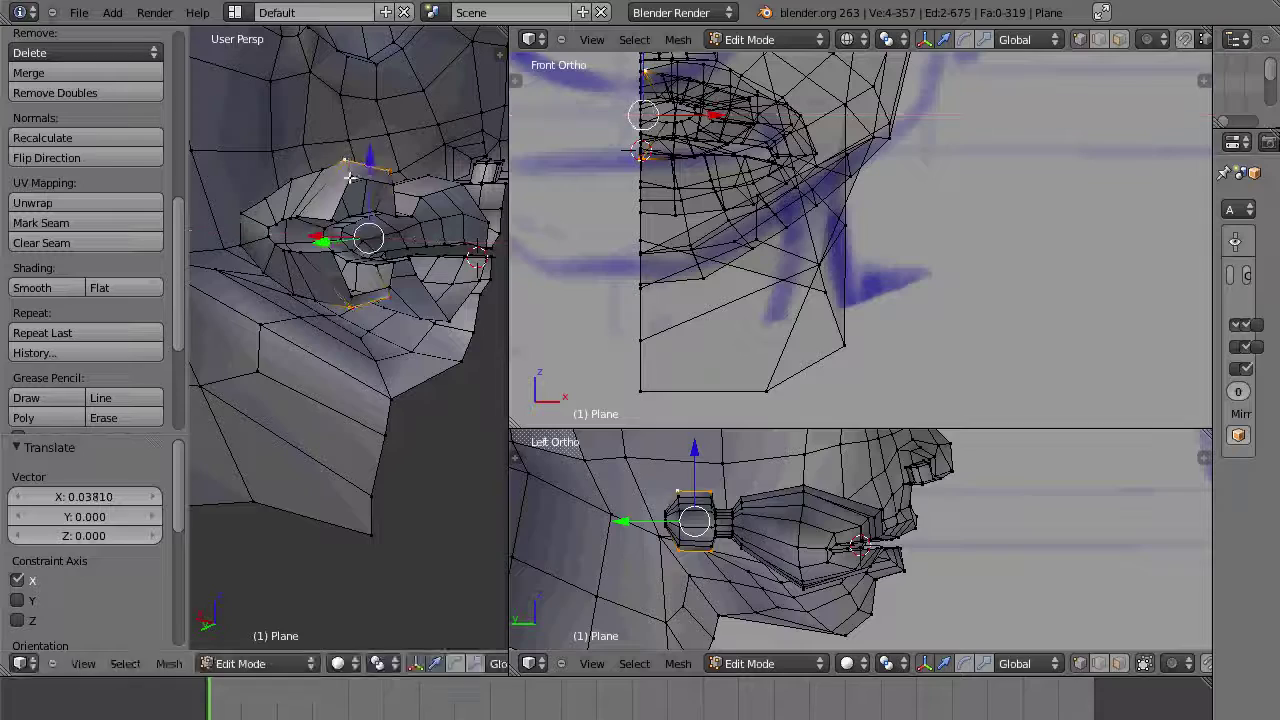
Step: Select the four neighbouring vertices inside the throat section and scale them by about 1.05 along Z
right_click(350, 177)
shift+right_click(393, 184)
shift+right_click(389, 288)
shift+right_click(353, 299)
key(s)
key(y)
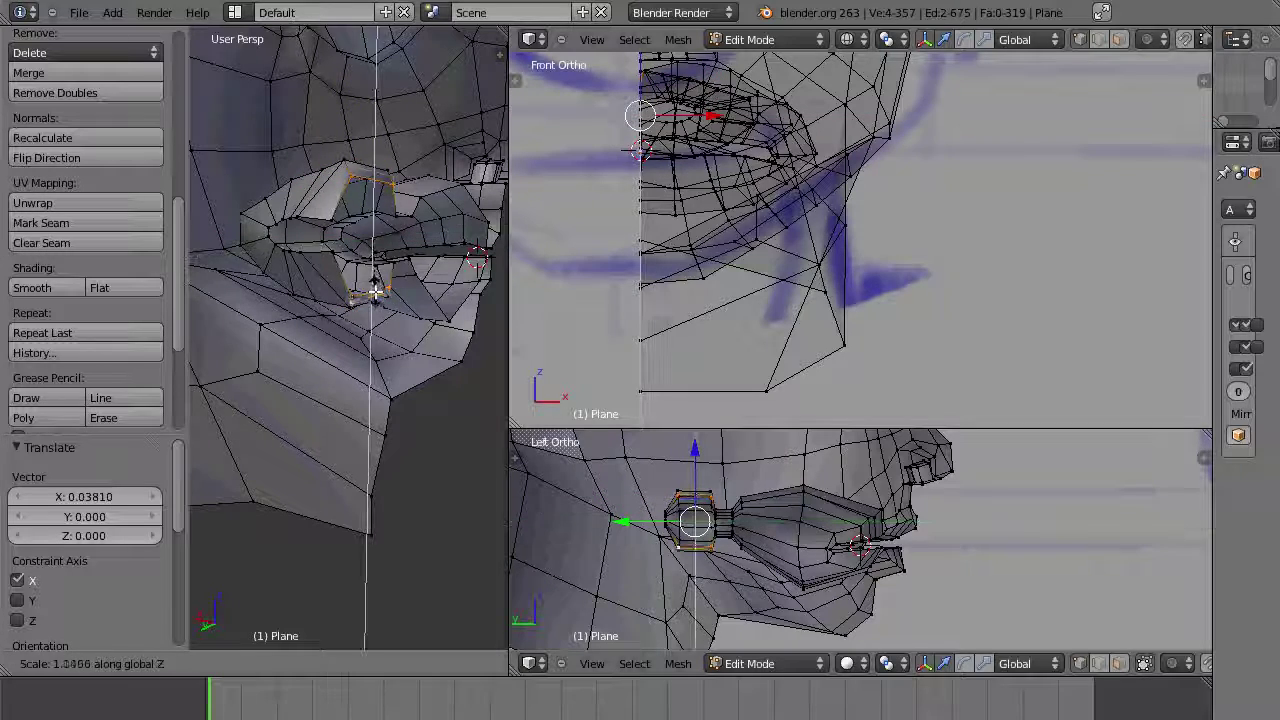
click(375, 293)
Step: Fill the open loop at the back of the throat with a face and divide it using Knife cuts across it
mouse_move(375, 294)
middle_down()
mouse_move(389, 306)
mouse_move(369, 315)
middle_up()
alt+right_click(369, 315)
key(f)
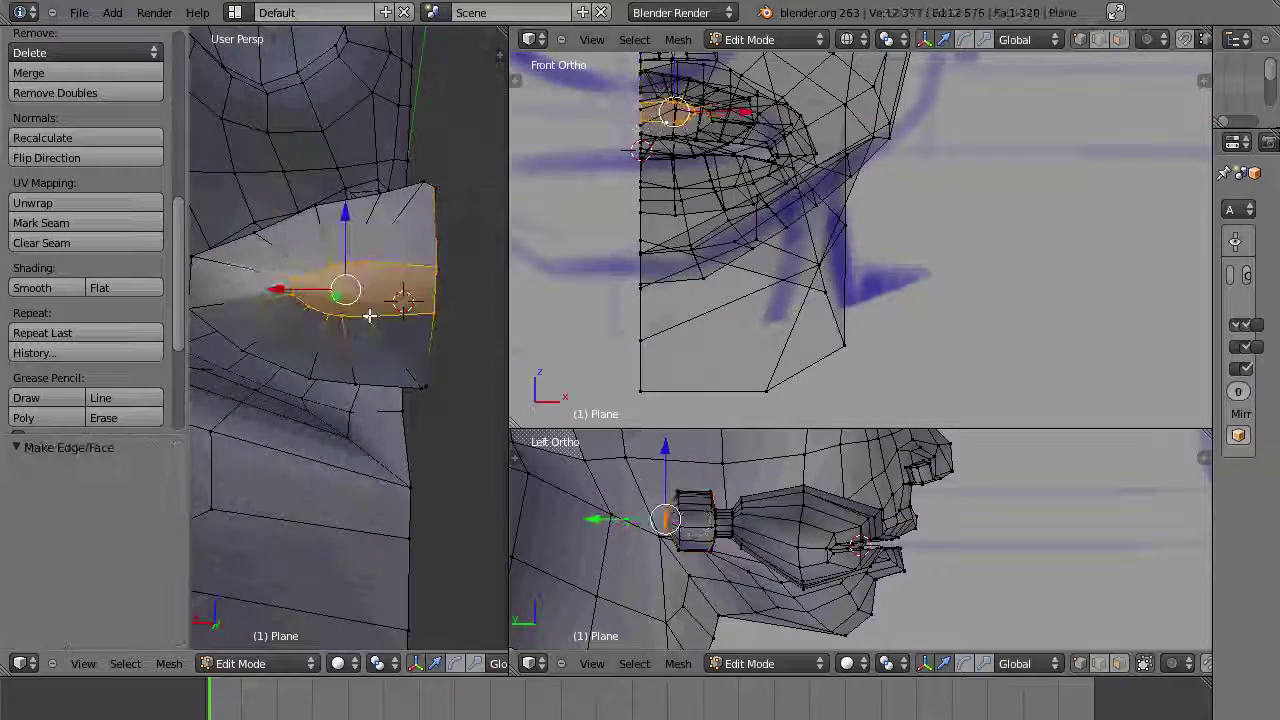
key(k)
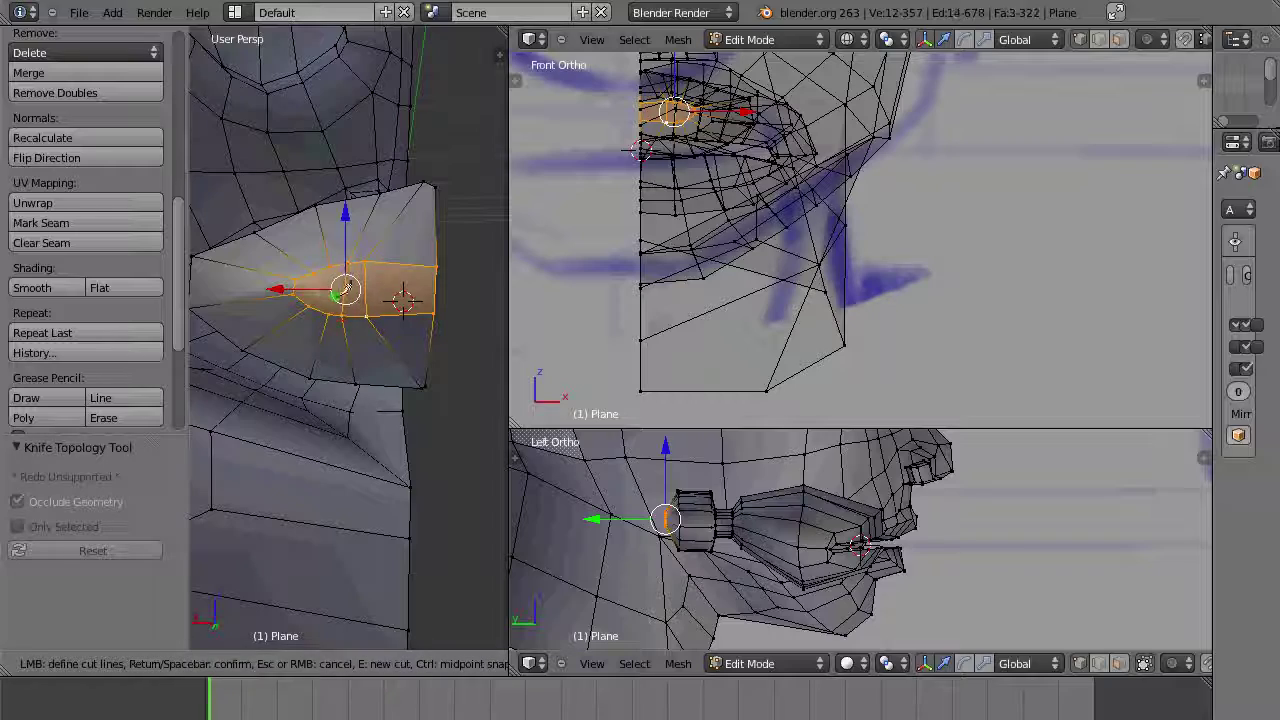
click(330, 313)
key(Return)
key(k)
key(Return)
Step: Move two outer cheek vertices up and outward using smooth proportional editing of size 0.20, about 0.065 and 0.052 along Z
middle_drag(318, 296, 1010, 234)
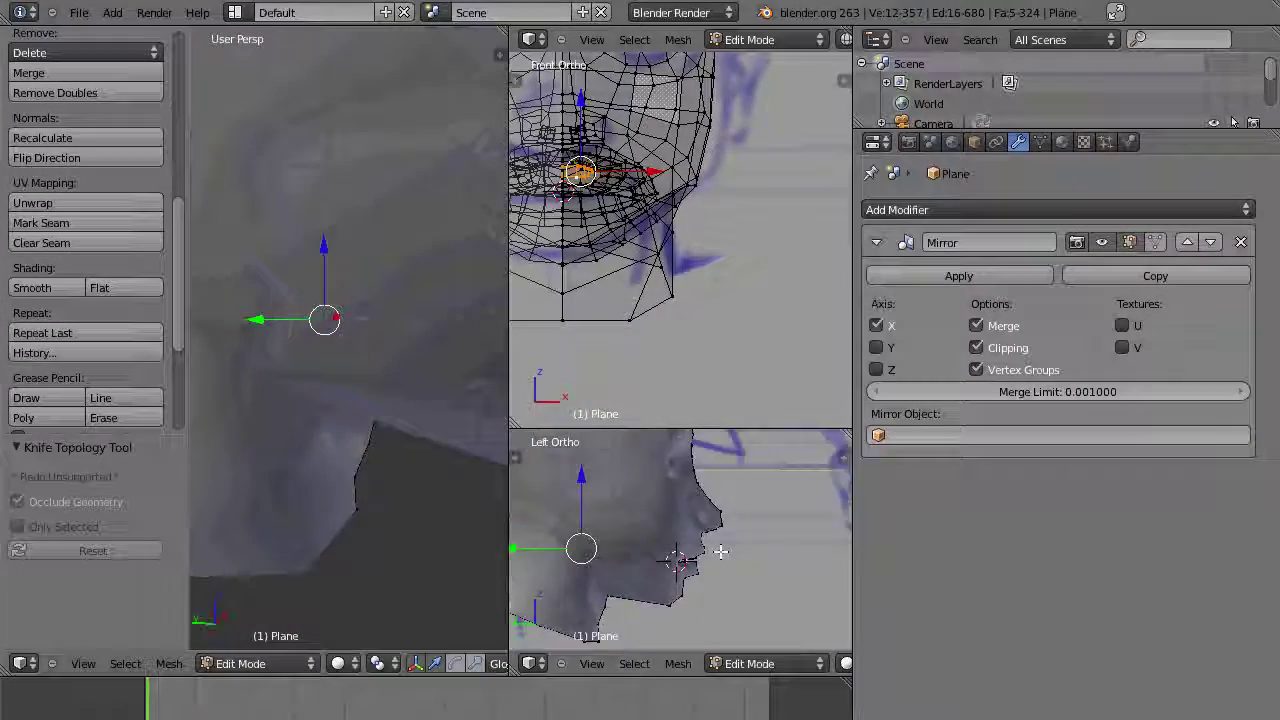
middle_drag(721, 552, 550, 550)
middle_drag(420, 405, 264, 380)
ctrl+middle_drag(268, 290, 378, 458)
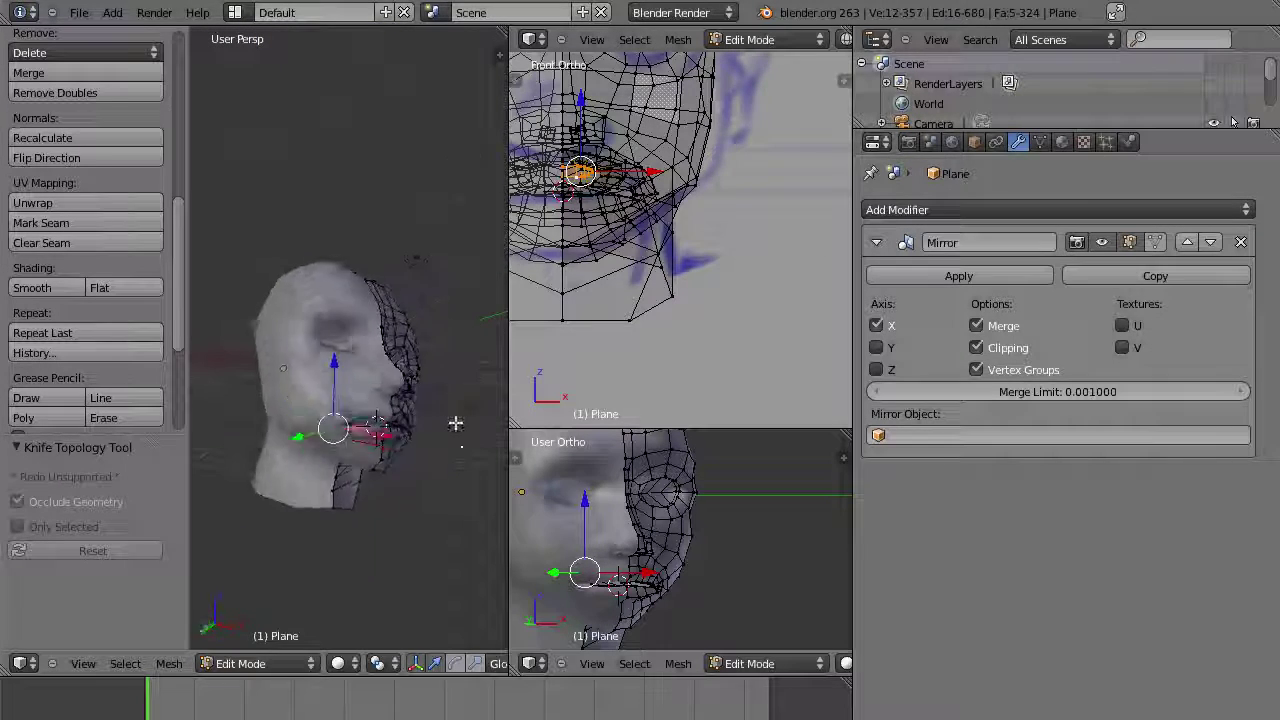
middle_drag(455, 424, 474, 479)
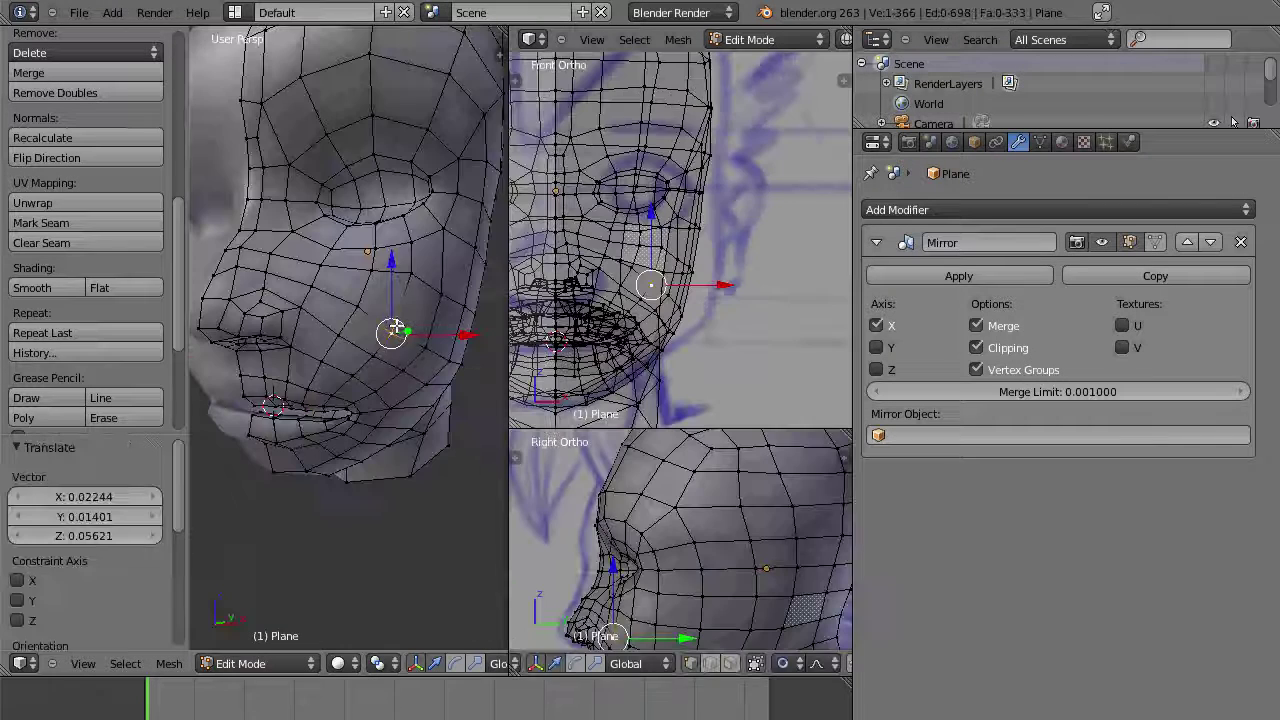
key(g)
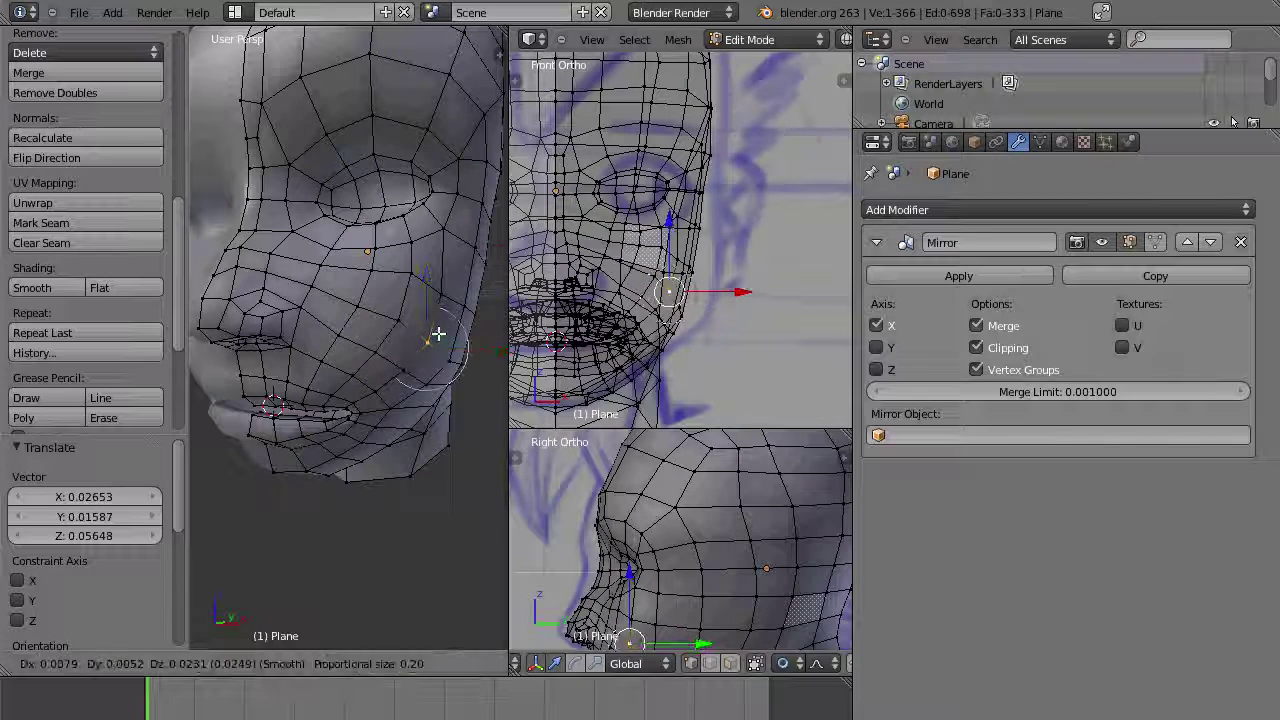
click(446, 329)
right_click(453, 357)
key(g)
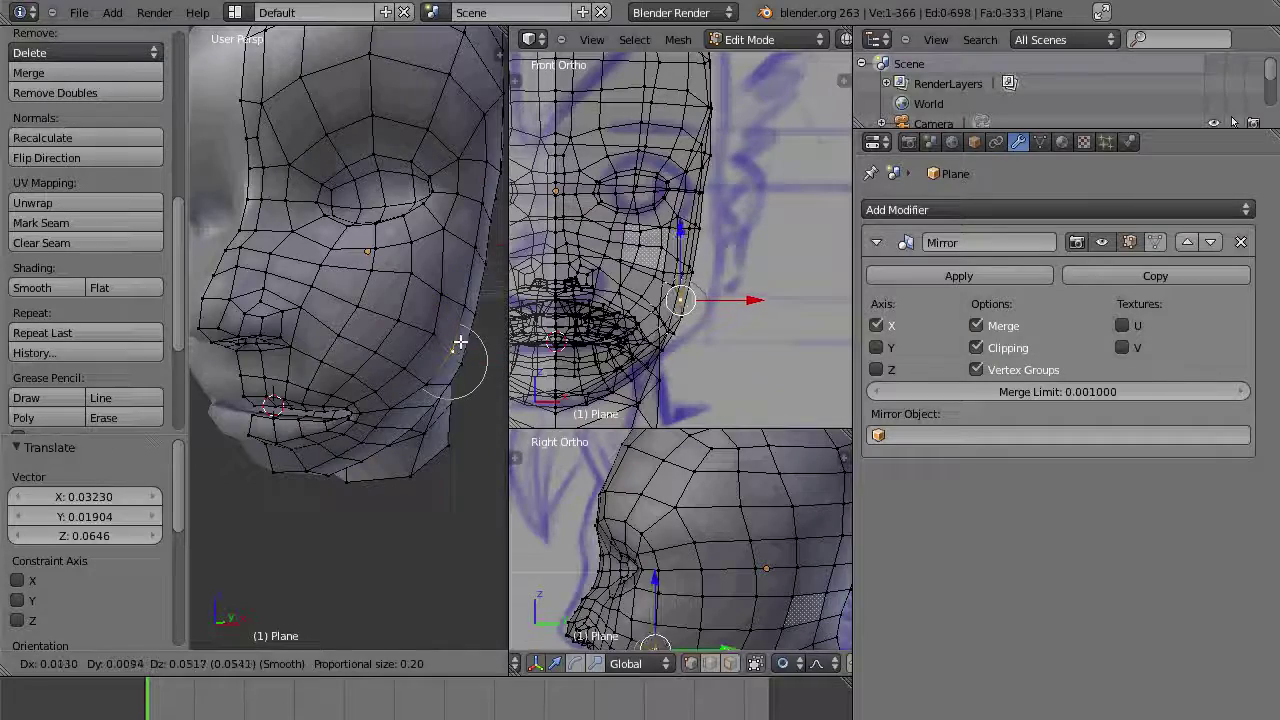
click(459, 343)
Step: Reposition two vertices beside the mouth corner and one on the outer cheek using smooth proportional editing of size 0.20
middle_drag(450, 350, 314, 286)
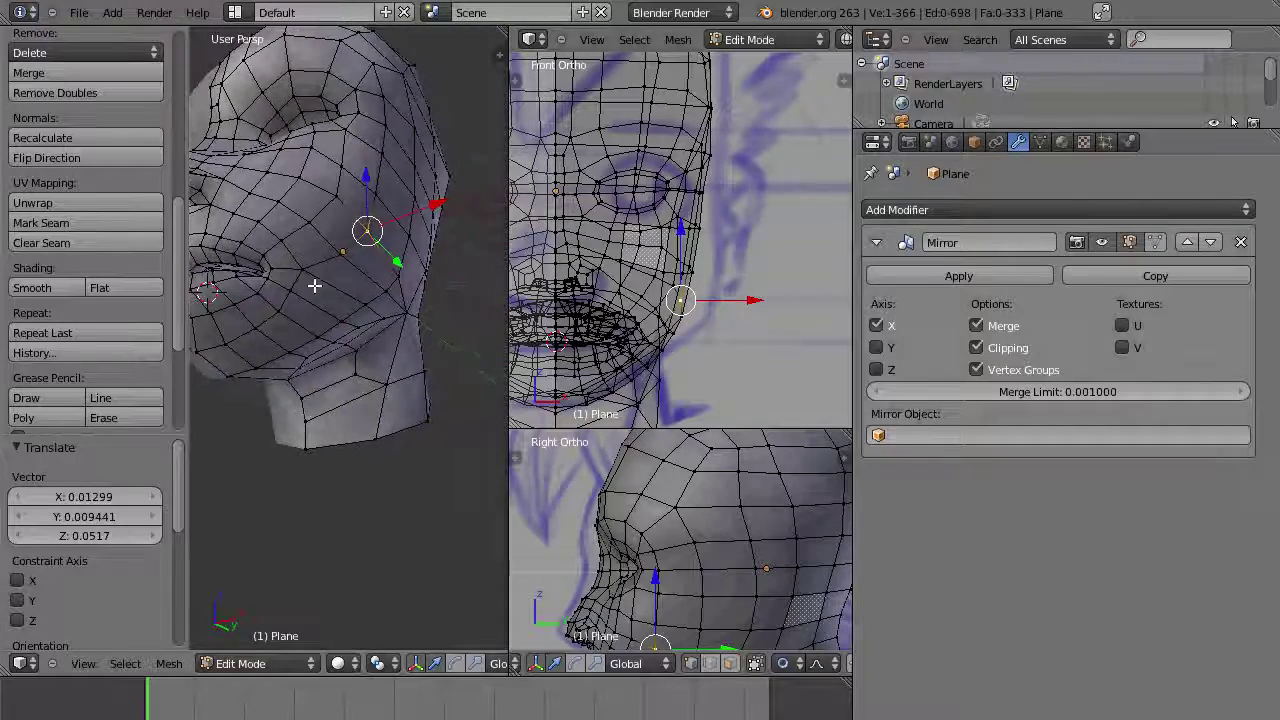
middle_drag(398, 305, 354, 329)
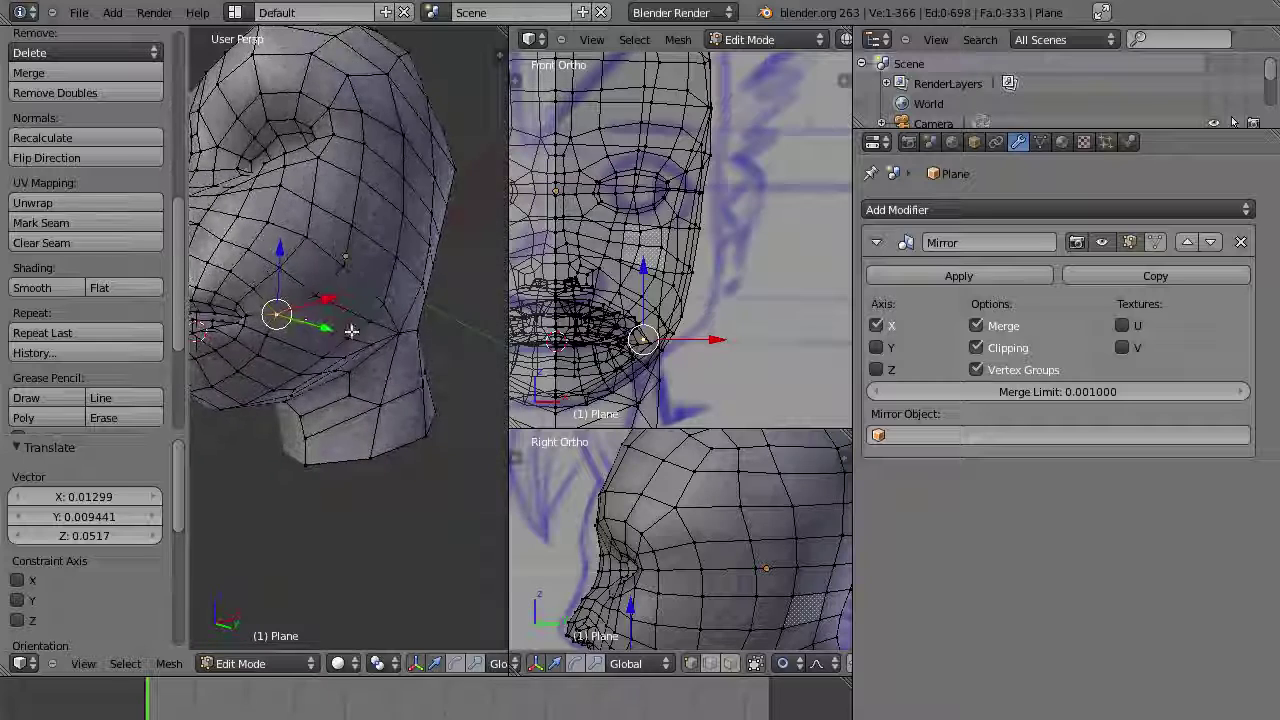
key(g)
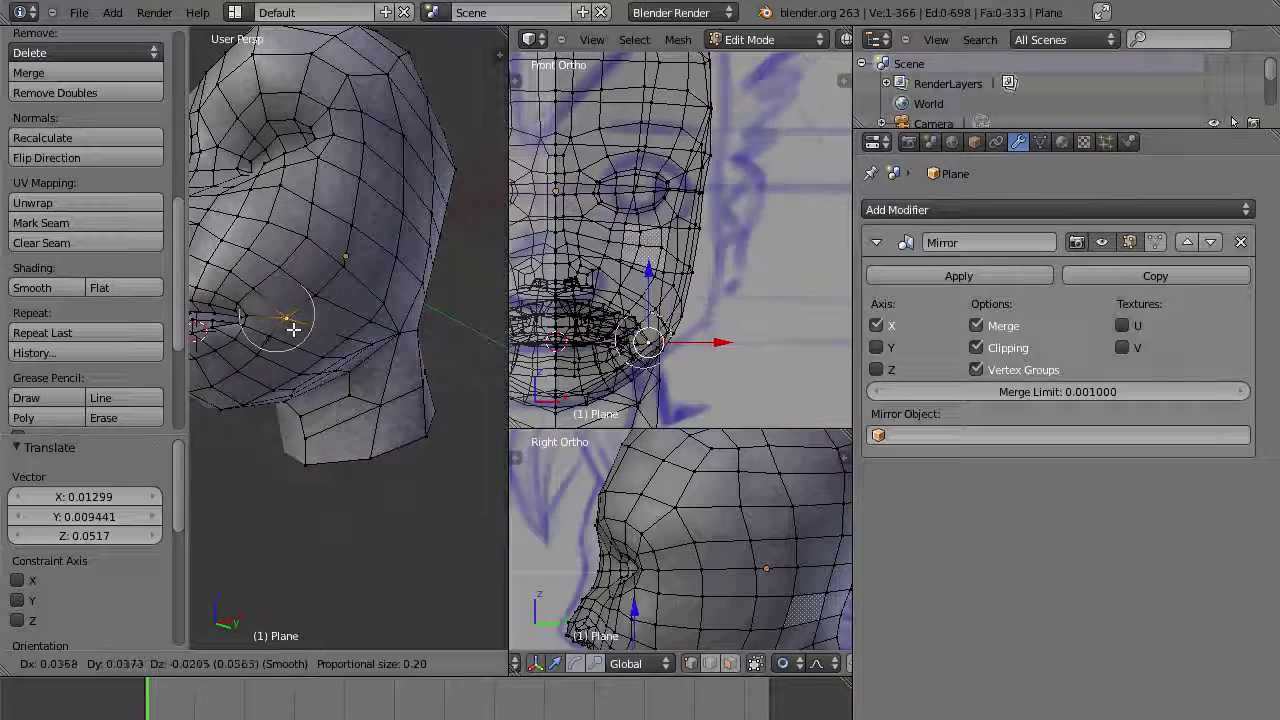
click(285, 336)
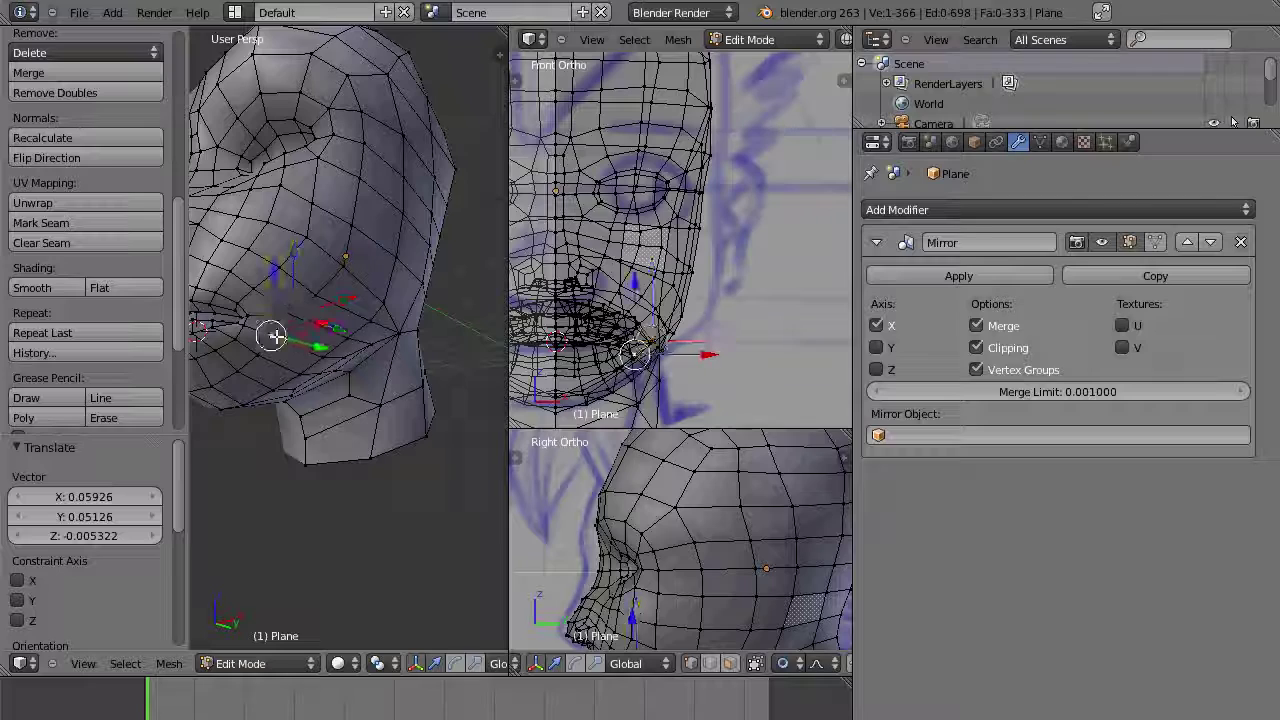
key(g)
click(280, 349)
middle_drag(387, 296, 337, 304)
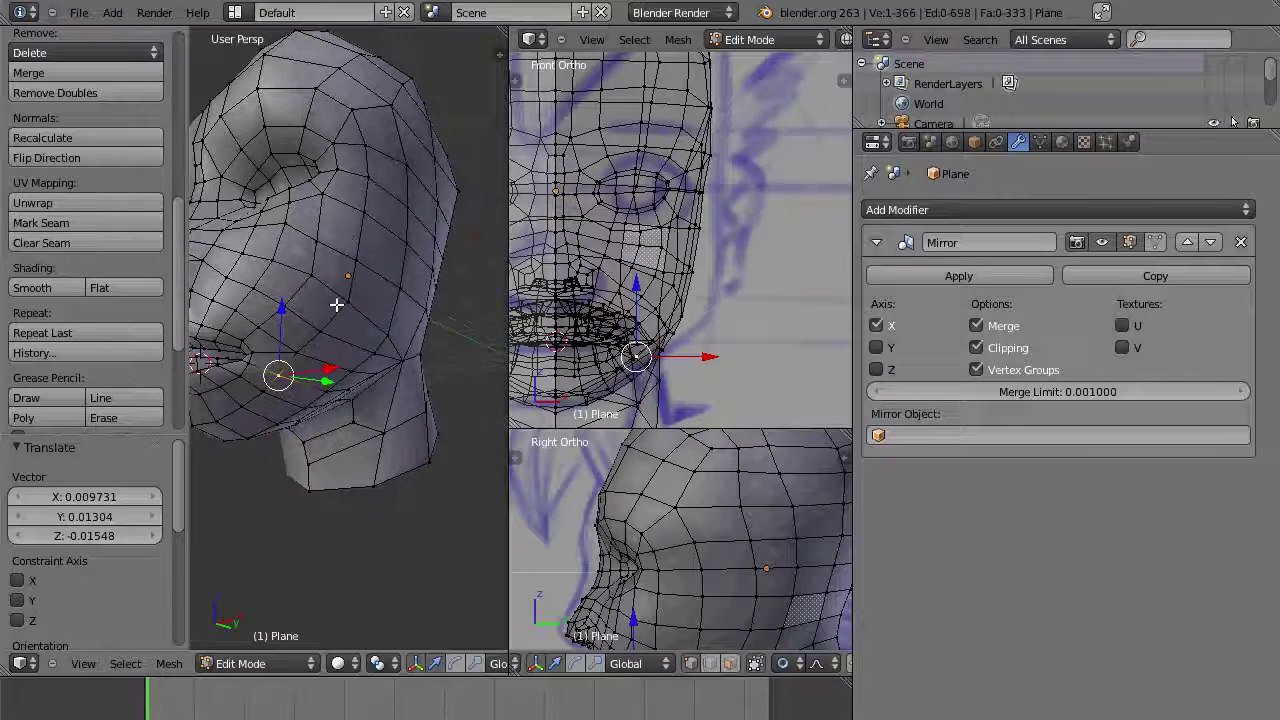
key(g)
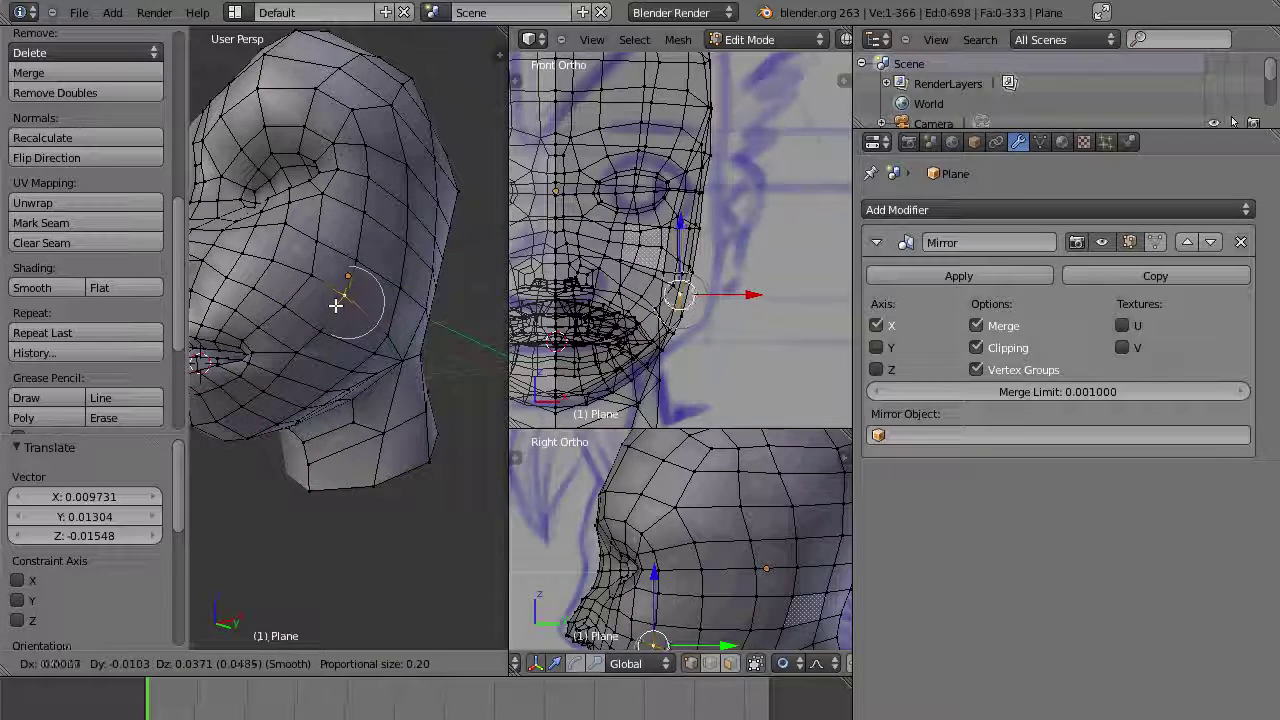
click(335, 305)
Step: Pull two vertex pairs on the nose bridge forward toward the side sketch, about -0.054 and -0.059 along Y
mouse_move(386, 337)
middle_down()
mouse_move(357, 229)
mouse_move(370, 241)
mouse_move(374, 331)
mouse_move(335, 428)
mouse_move(354, 411)
mouse_move(323, 351)
mouse_move(407, 334)
middle_up()
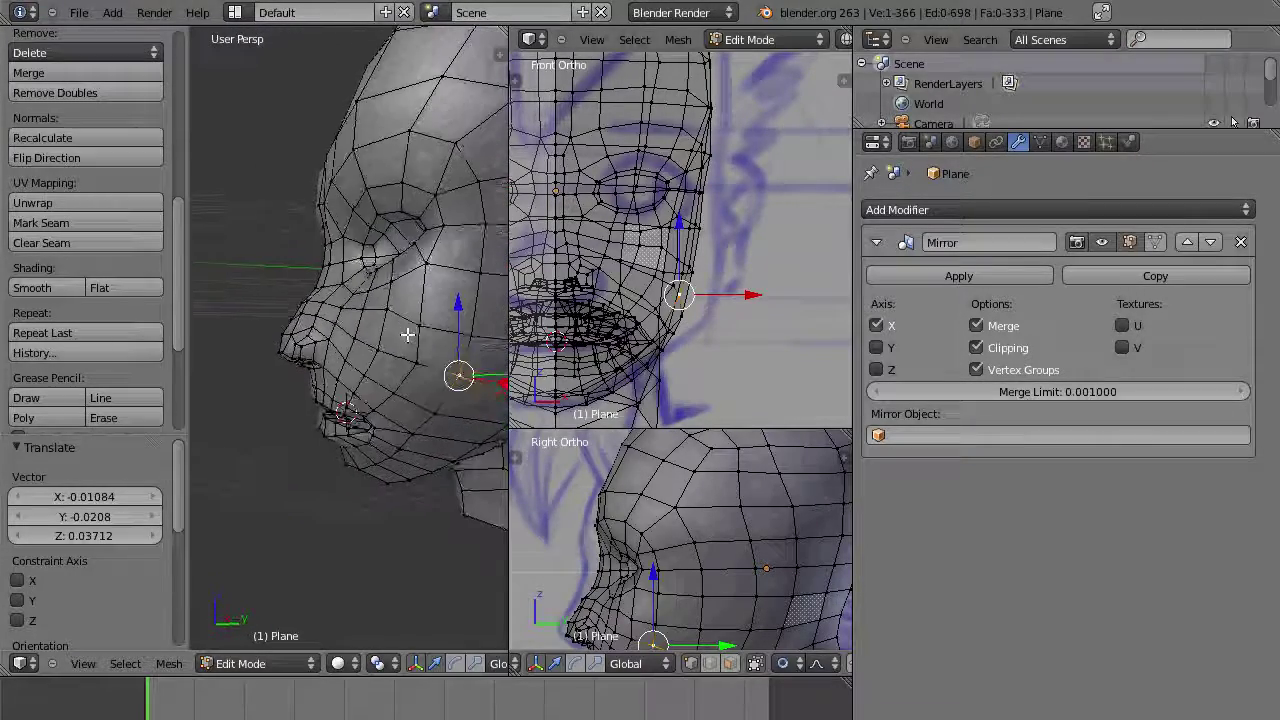
shift+middle_drag(611, 397, 641, 373)
shift+middle_drag(616, 549, 676, 518)
shift+middle_drag(599, 500, 619, 518)
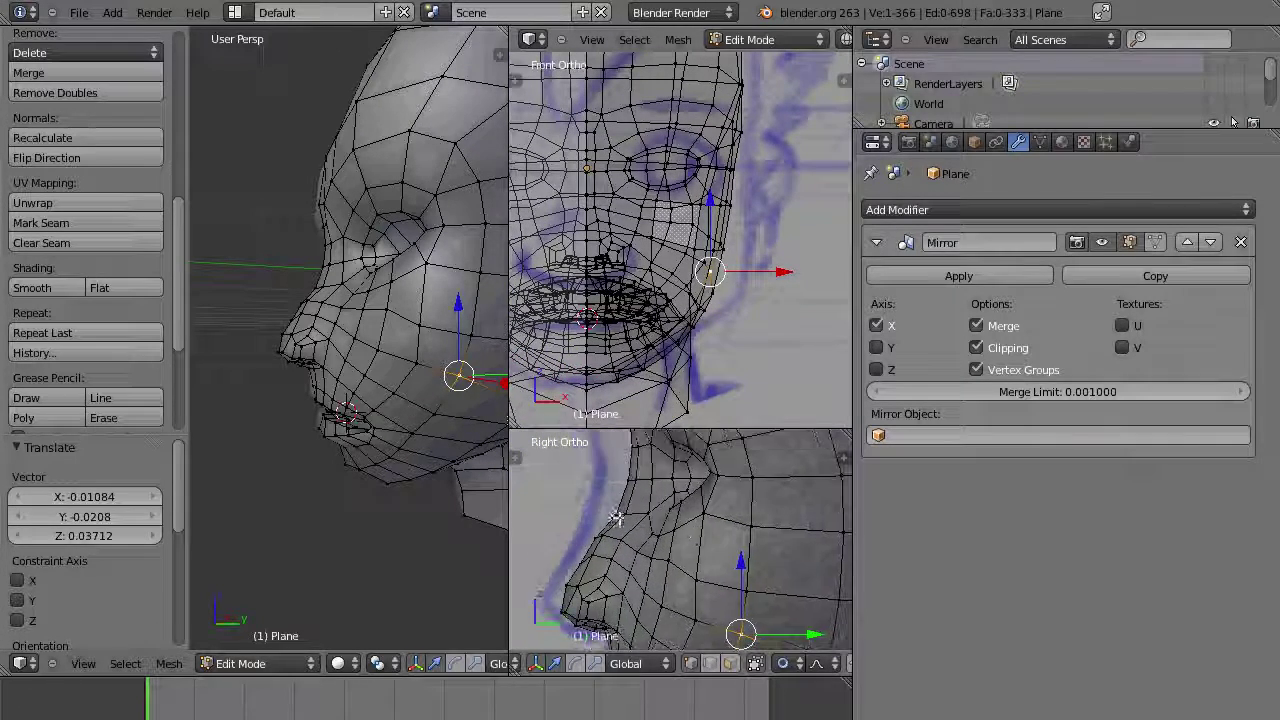
right_click(613, 515)
shift+right_click(628, 515)
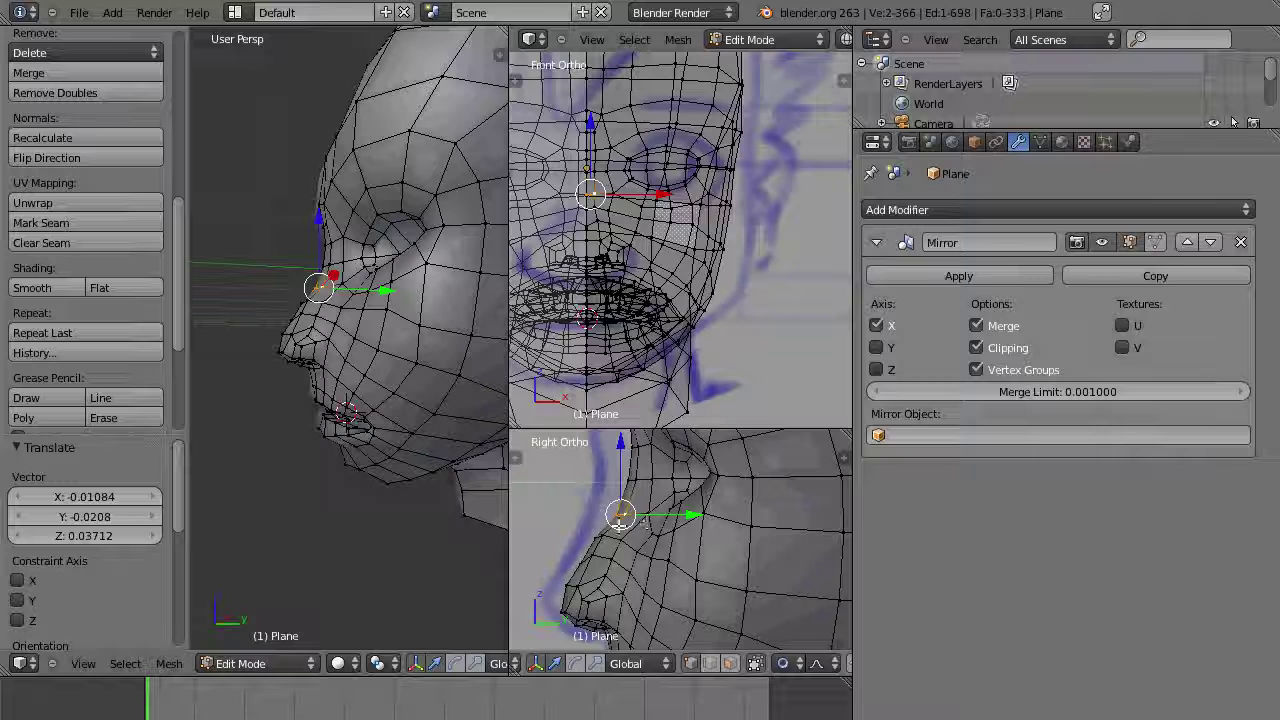
key(g)
click(622, 487)
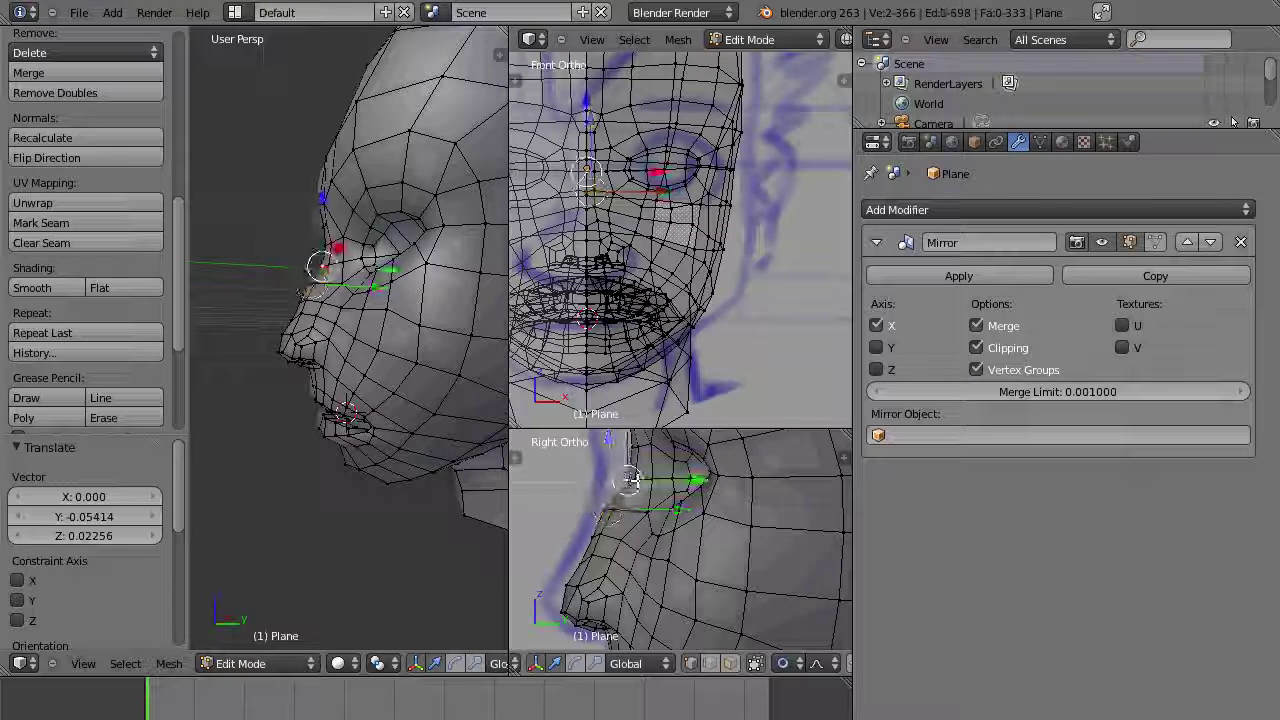
key(g)
click(624, 450)
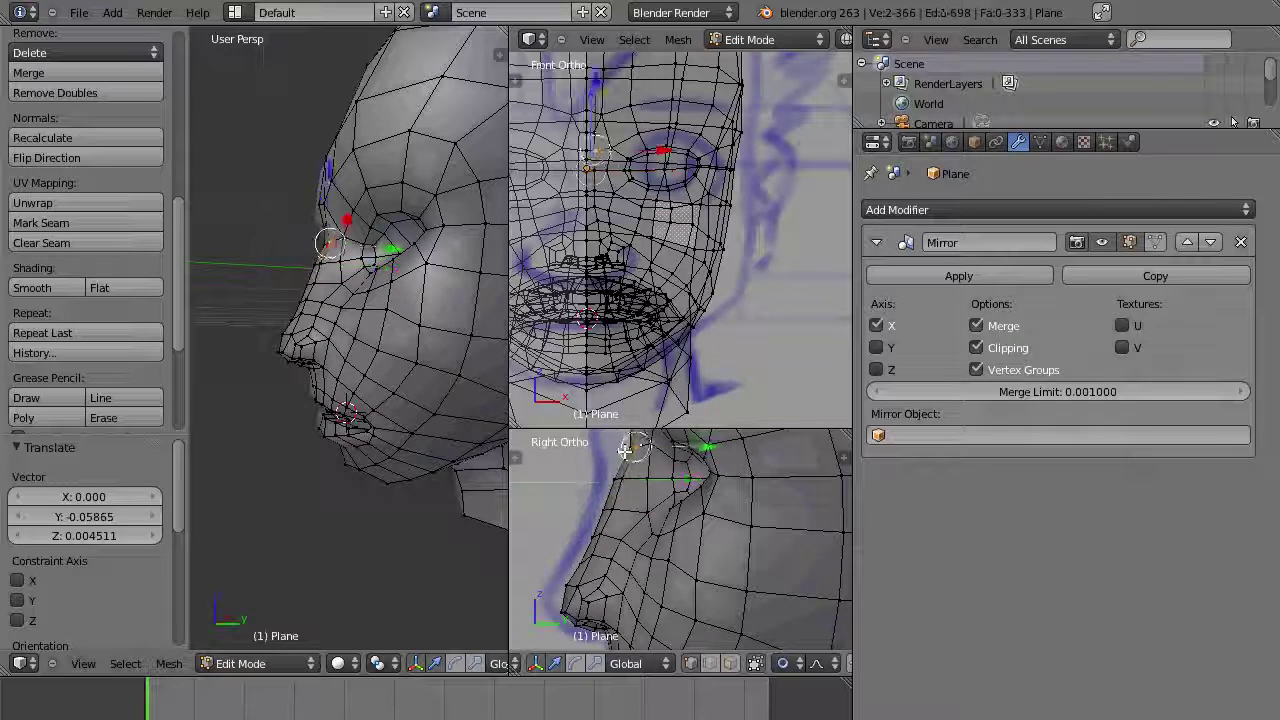
Step: Pull two vertex pairs at the top of the nose bridge forward toward the side sketch, about -0.045 and -0.076 along Y
key(g)
click(632, 478)
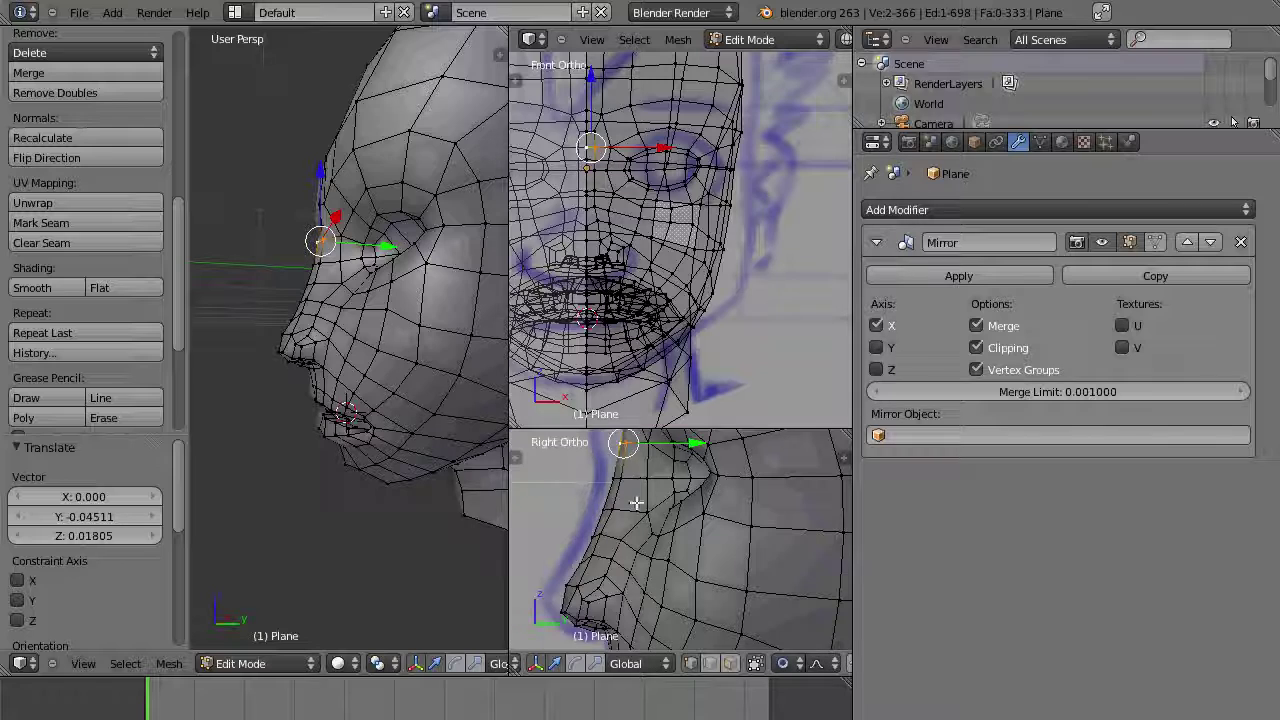
shift+middle_drag(636, 503, 648, 564)
shift+middle_drag(628, 455, 640, 513)
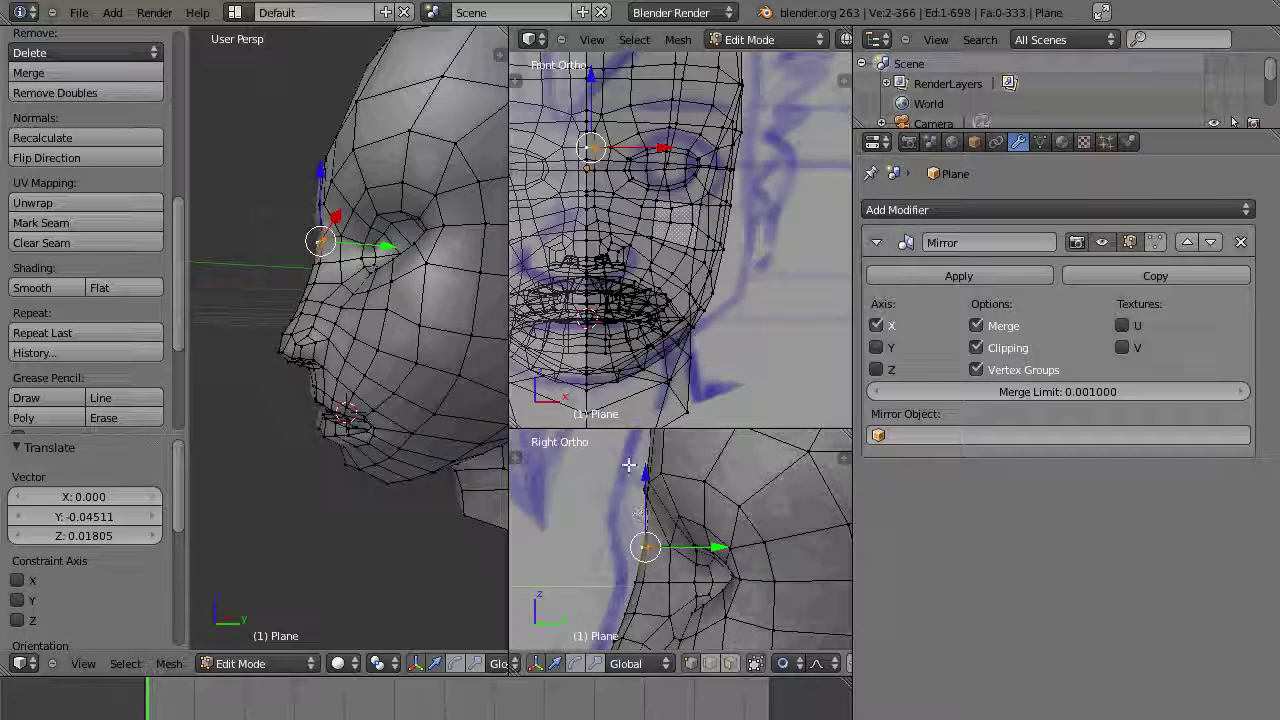
Step: Allow selection of hidden geometry in the side view and disable proportional editing for work around the mouth
middle_drag(528, 404, 470, 404)
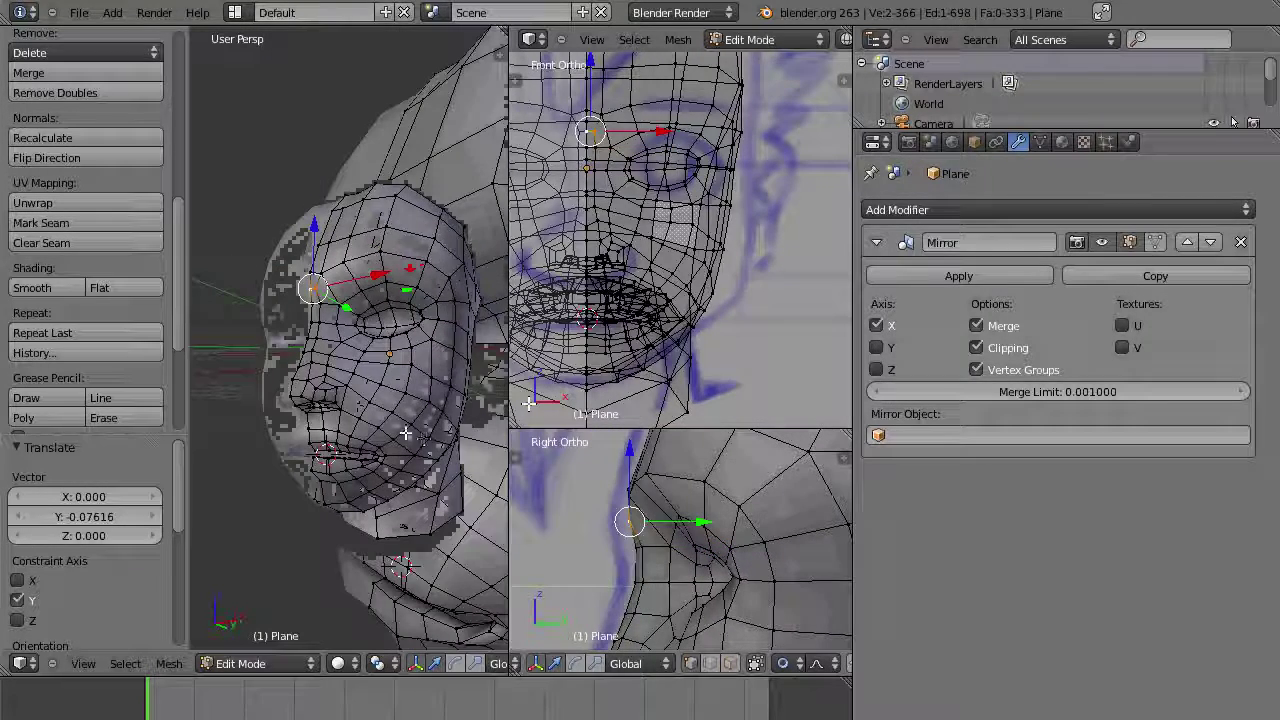
scroll(405, 432, up, 10)
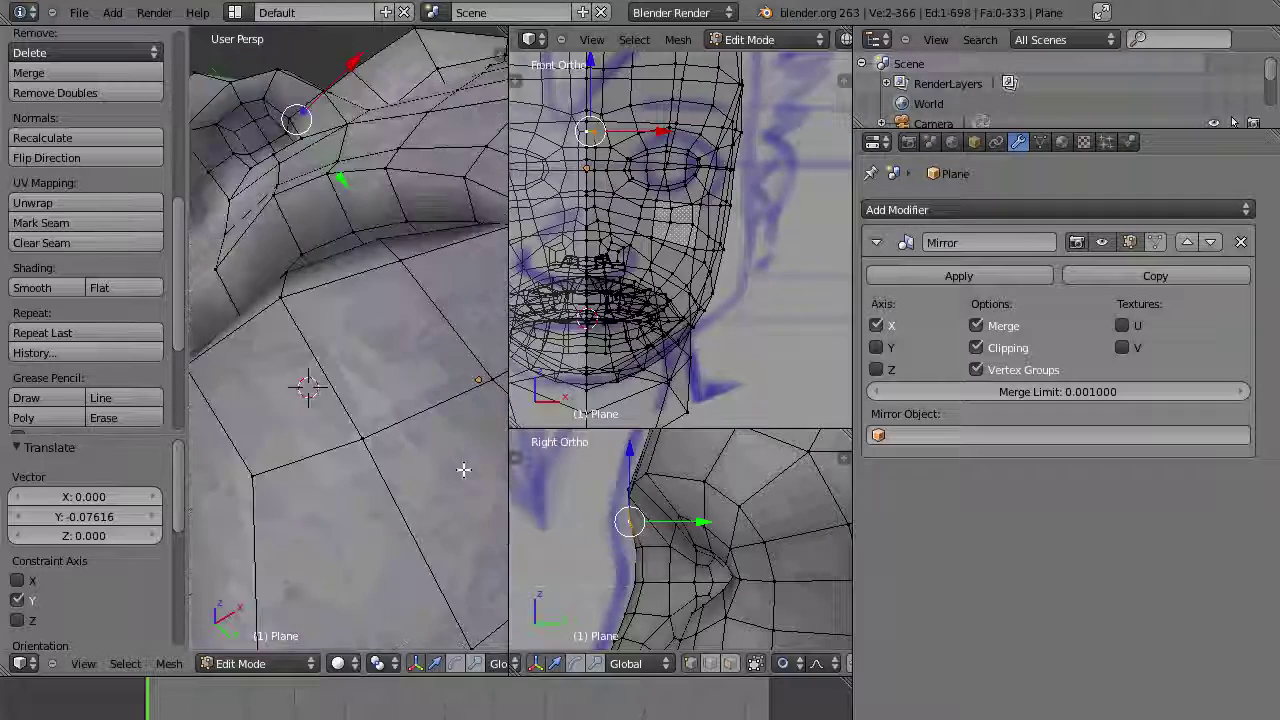
middle_drag(463, 470, 537, 518)
shift+middle_drag(684, 620, 690, 408)
shift+middle_drag(676, 594, 674, 583)
mouse_move(679, 630)
shift+middle_down()
mouse_move(709, 505)
mouse_move(682, 541)
shift+middle_up()
scroll(709, 505, up, 2)
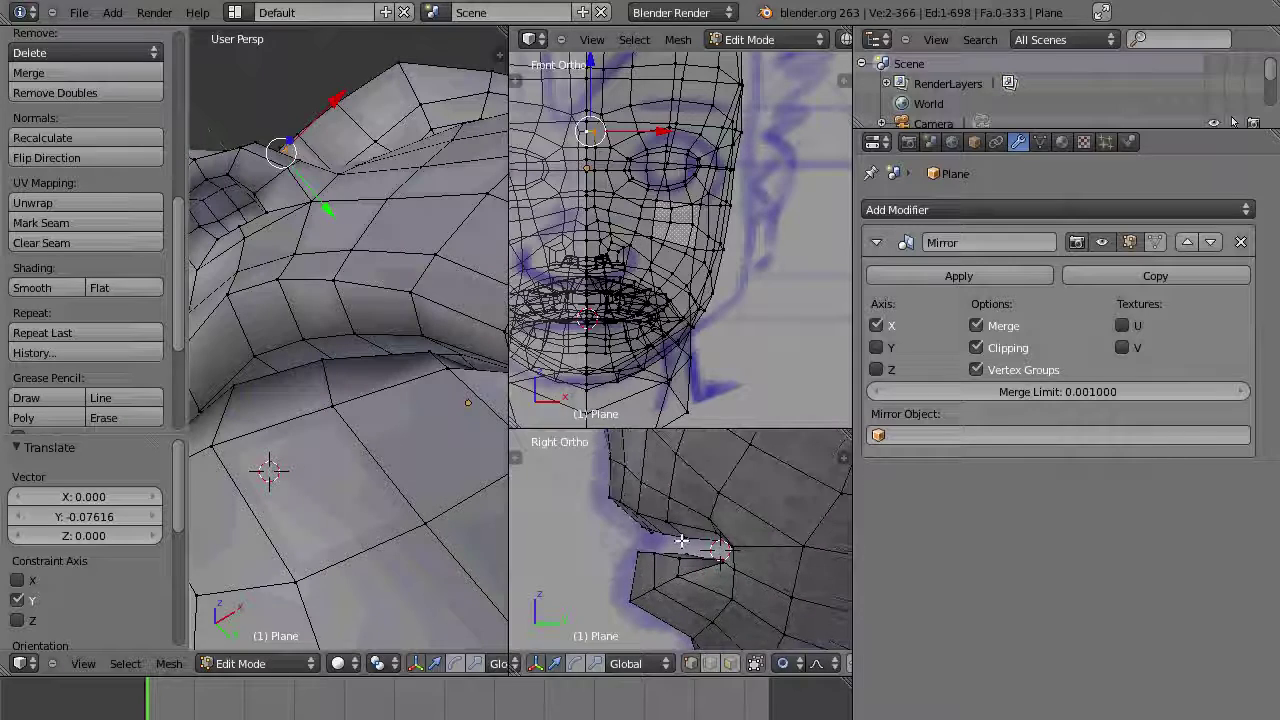
click(756, 663)
click(800, 642)
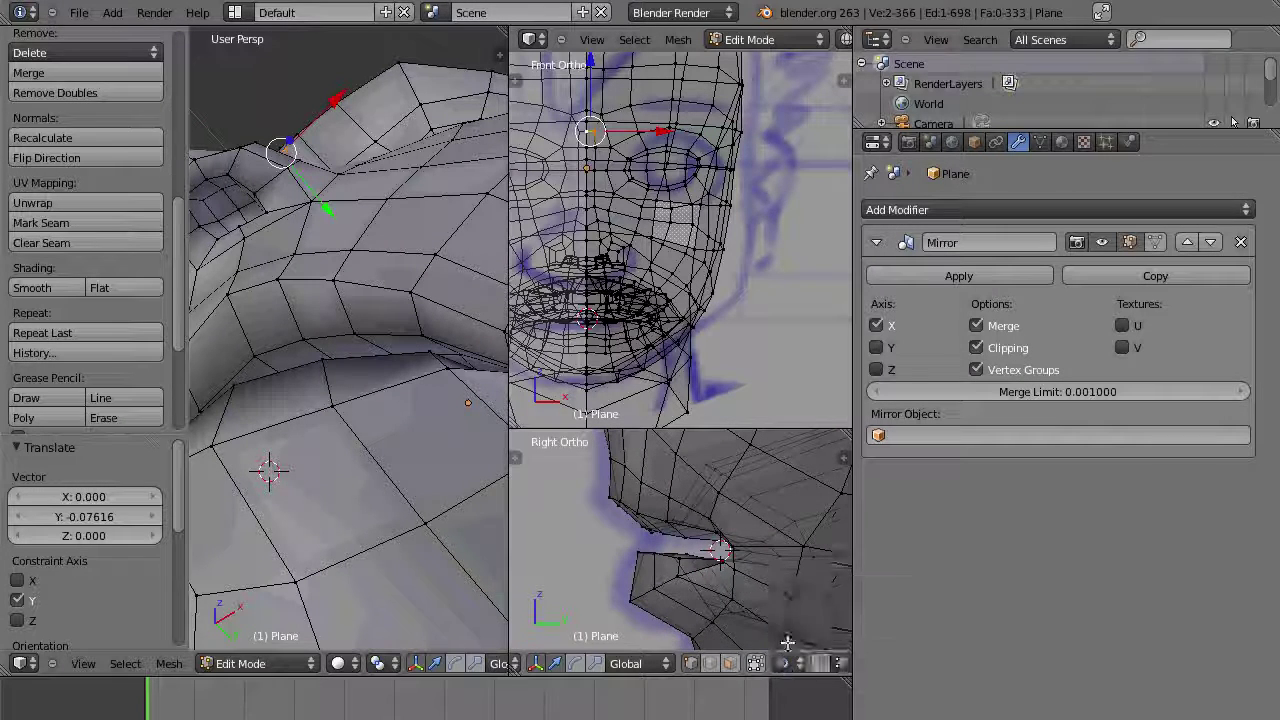
shift+middle_drag(655, 499, 662, 537)
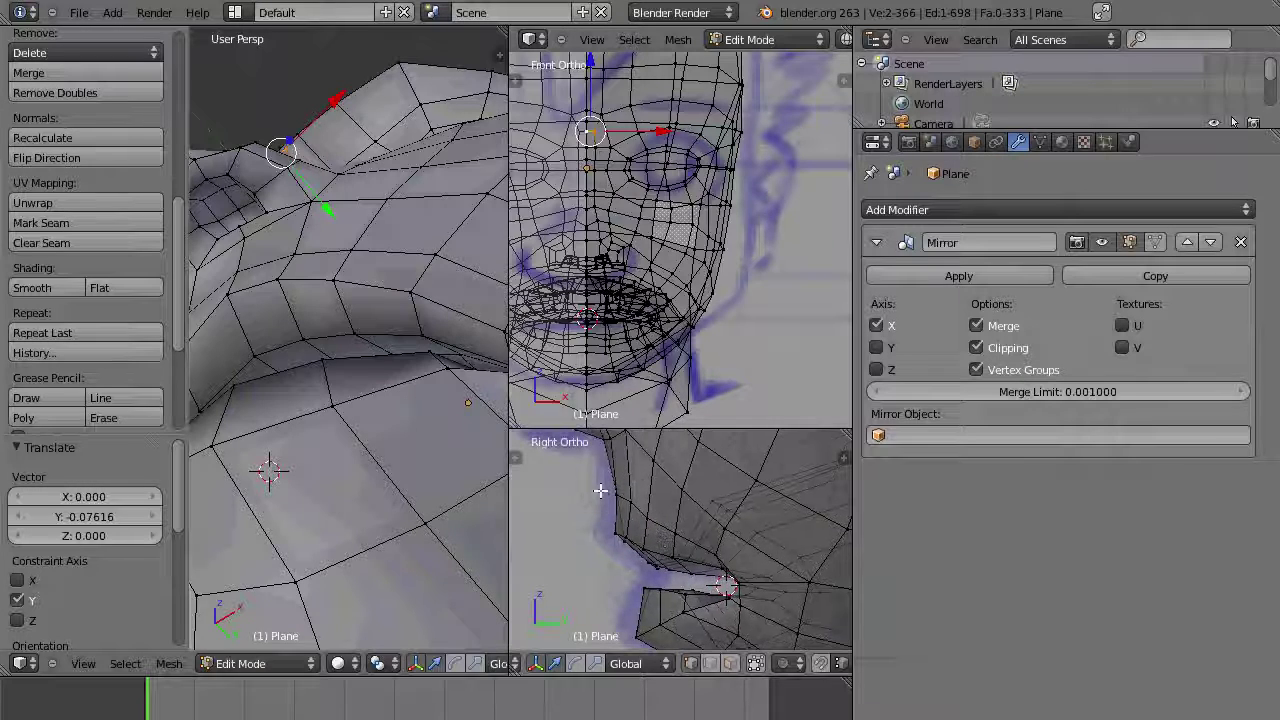
Step: Try to move a single centre-line vertex above the upper lip backward, about 0.096 along Y, and undo the move
right_click(601, 484)
key(g)
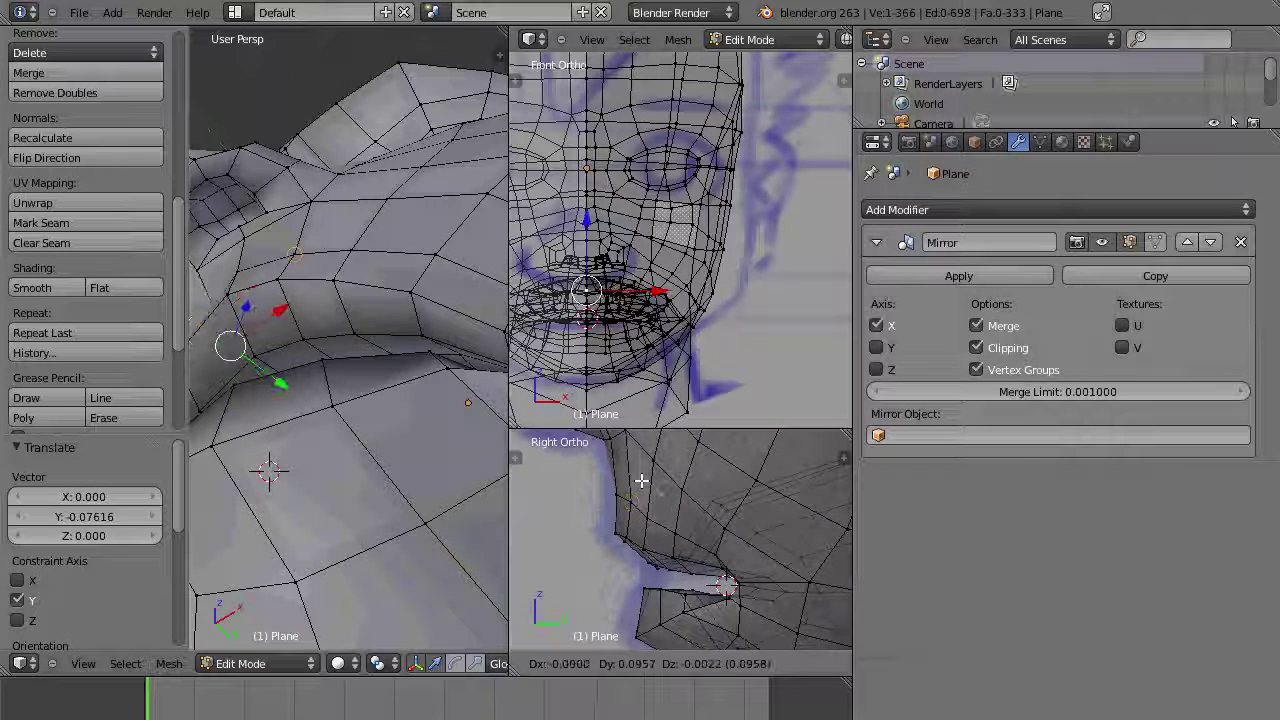
click(641, 481)
key(ctrl+z)
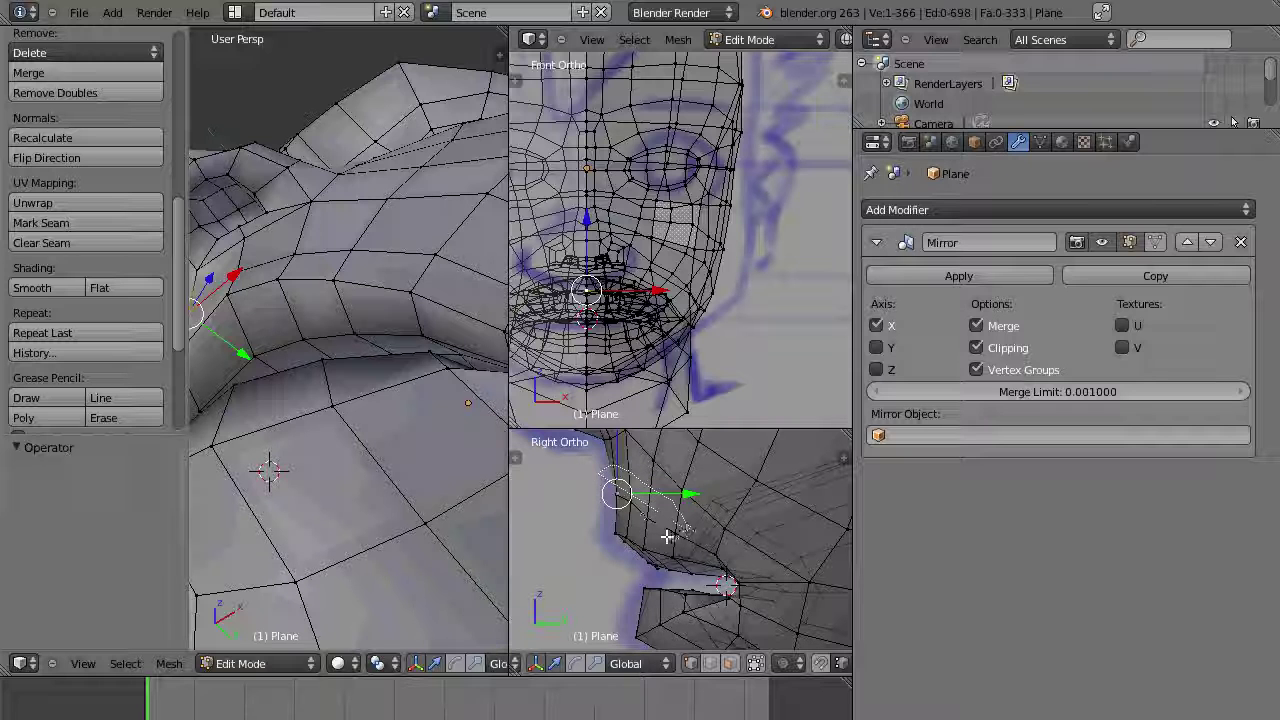
Step: Move the edge loop of five vertices above the upper lip backward about 0.022 along Y
alt+right_click(610, 508)
key(g)
key(y)
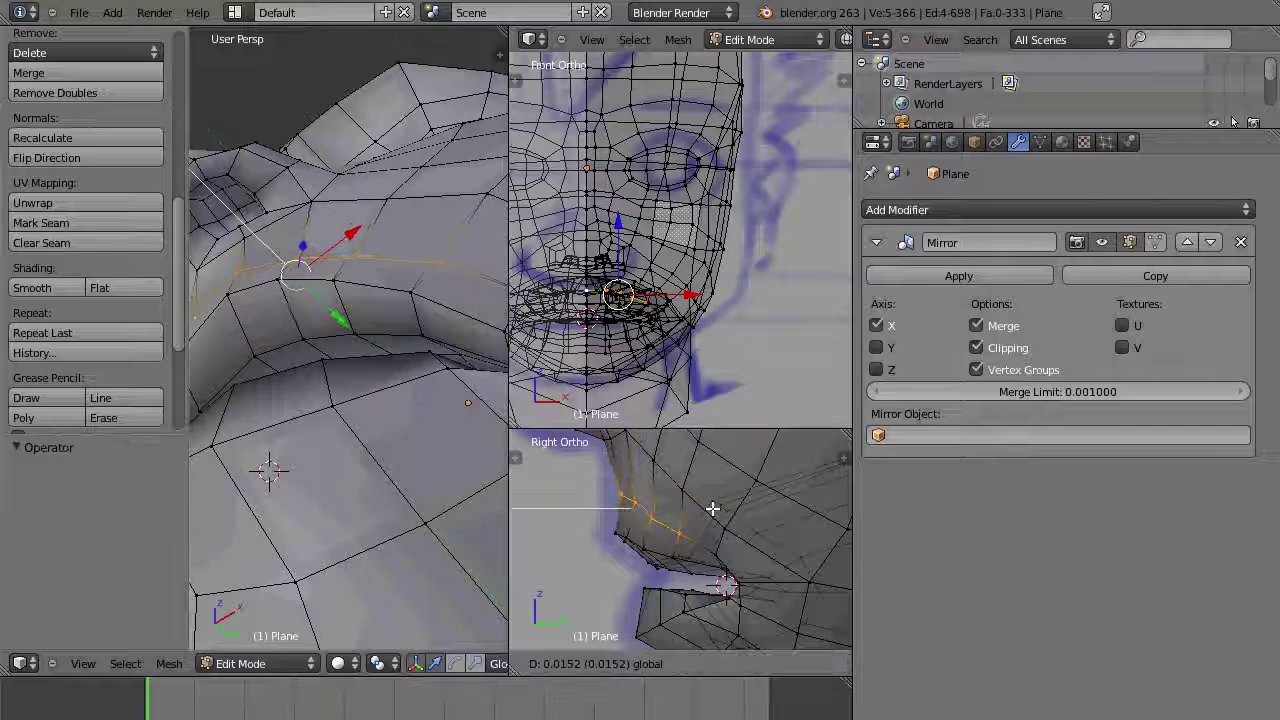
click(643, 535)
Step: Move the four-vertex edge loop along the upper lip's rim forward about -0.020 along Y
right_click(615, 532)
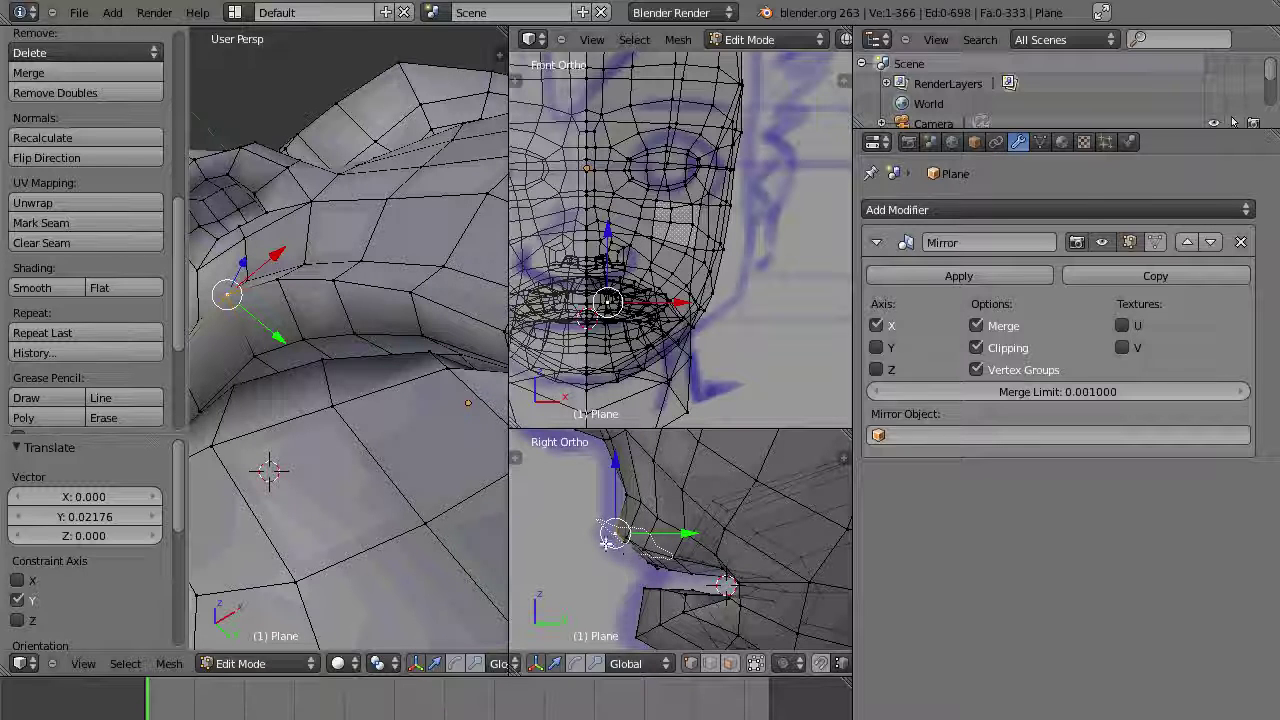
alt+right_click(608, 540)
key(g)
key(y)
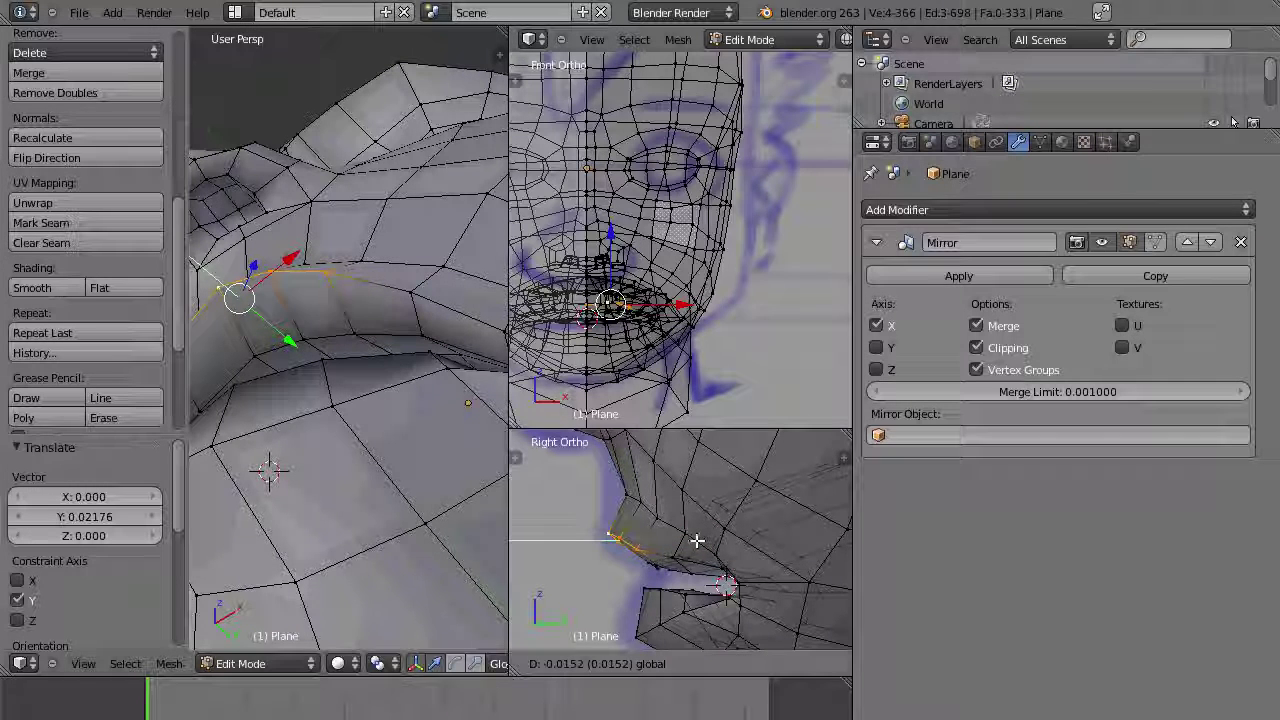
click(700, 545)
shift+middle_drag(734, 571, 683, 519)
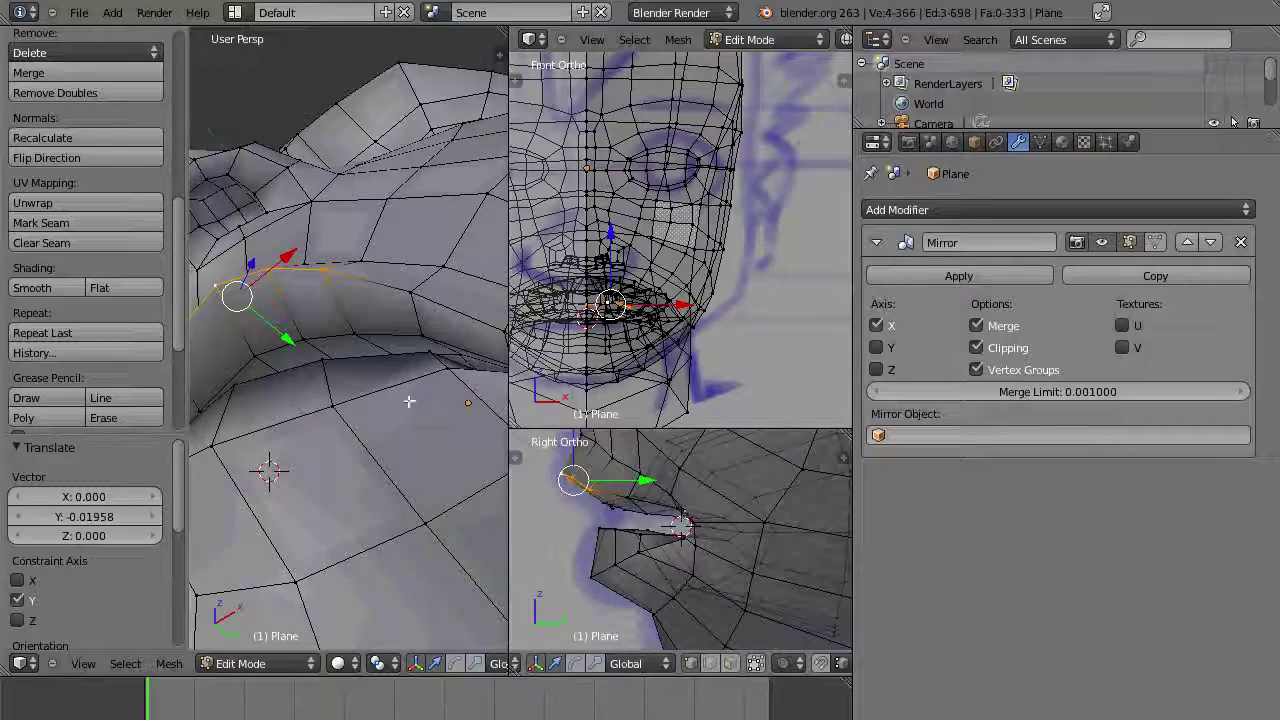